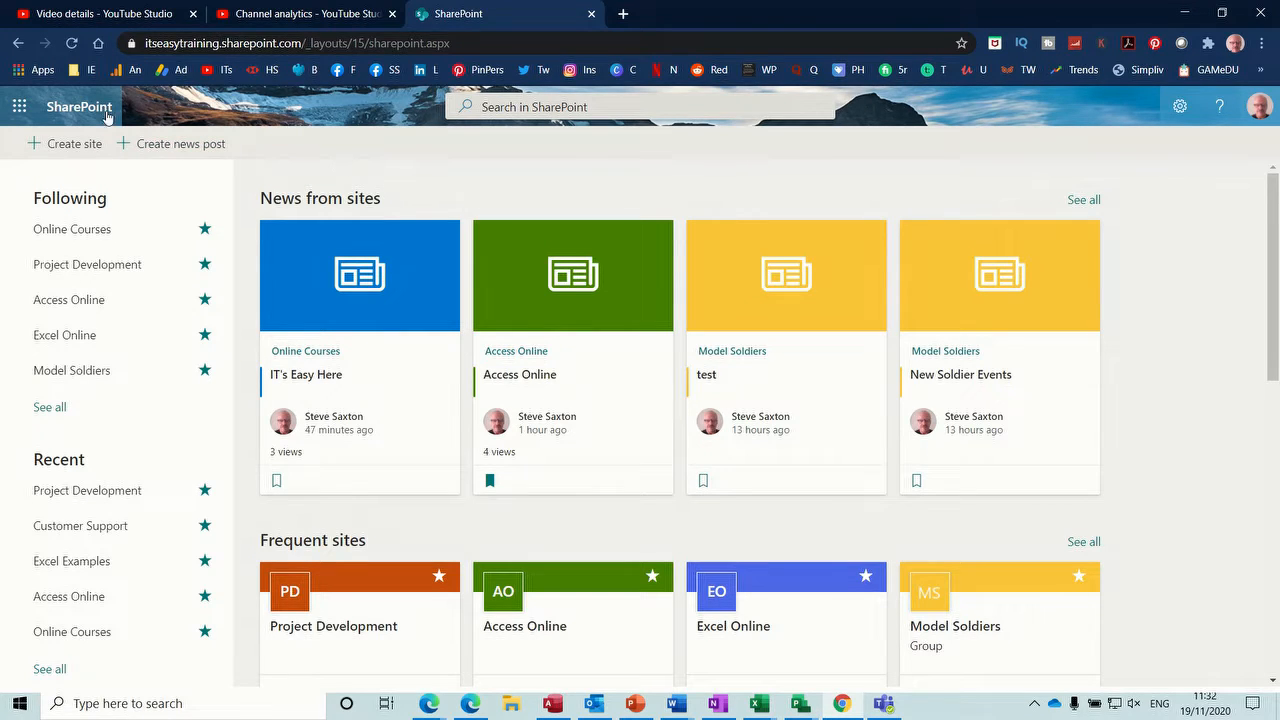
Go to the SharePoint start page from the Microsoft 365 apps and begin creating a new team site
left_click(18, 108)
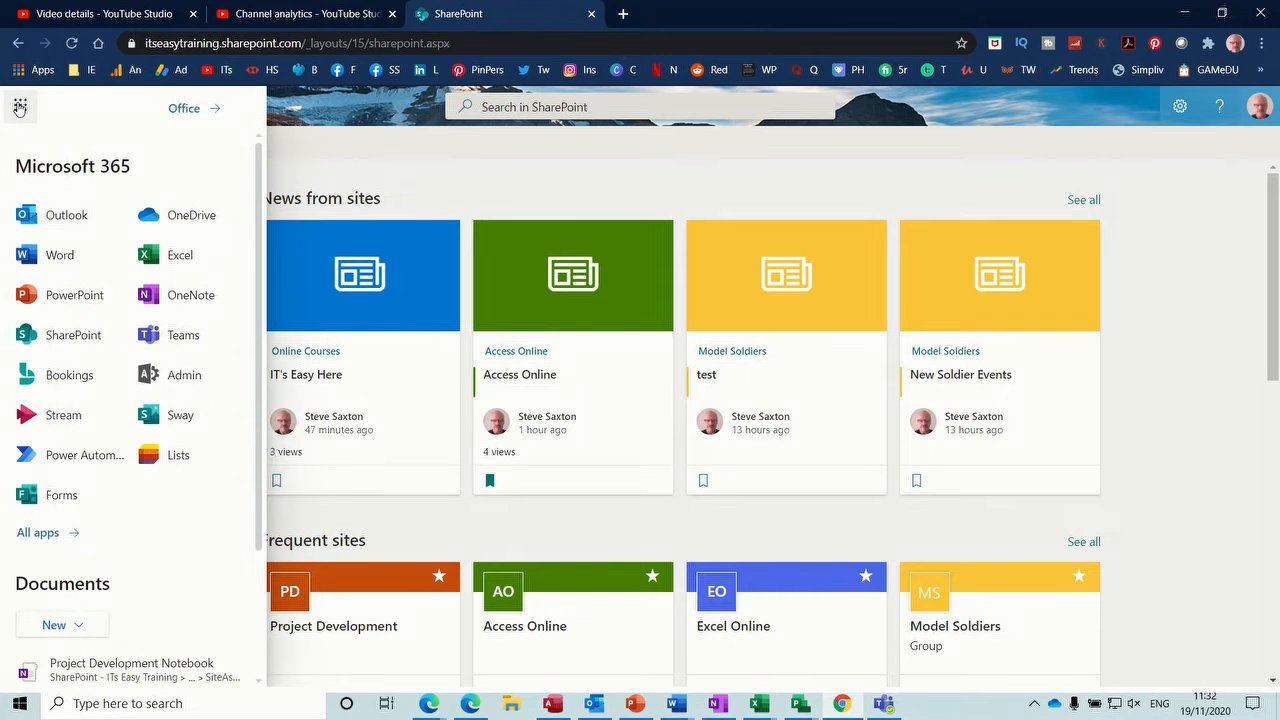
left_click(57, 335)
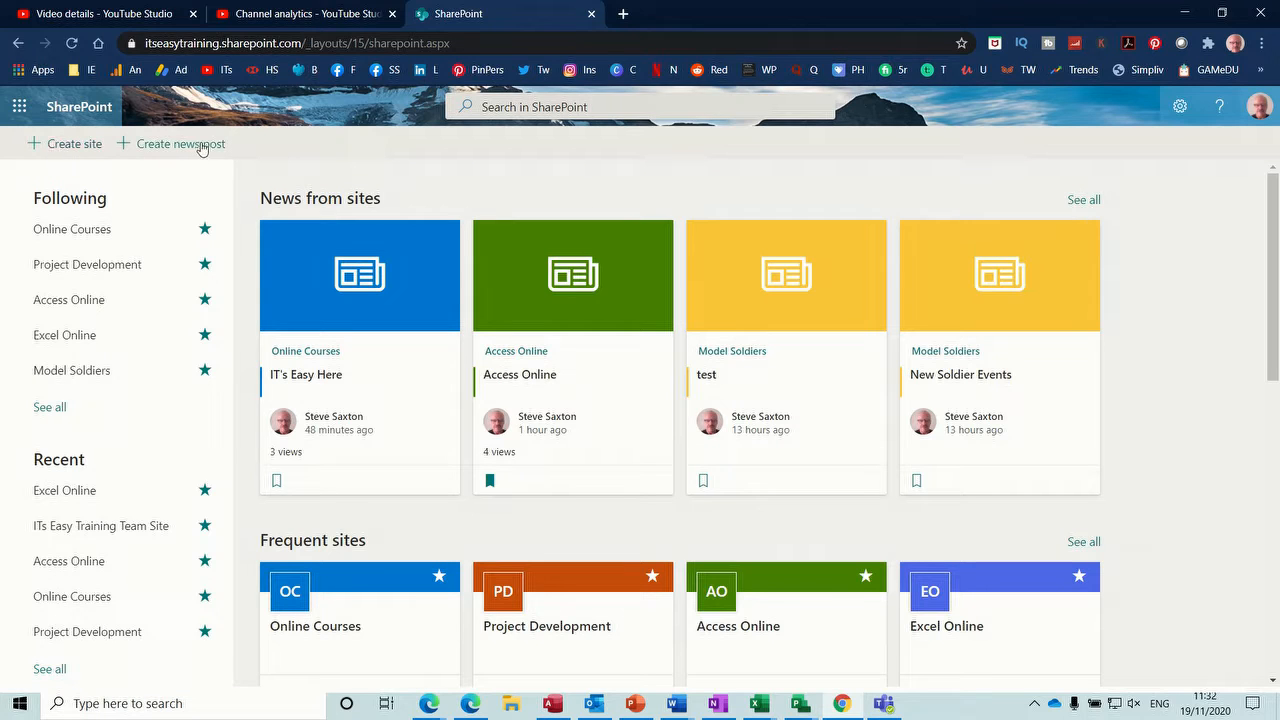
left_click(61, 146)
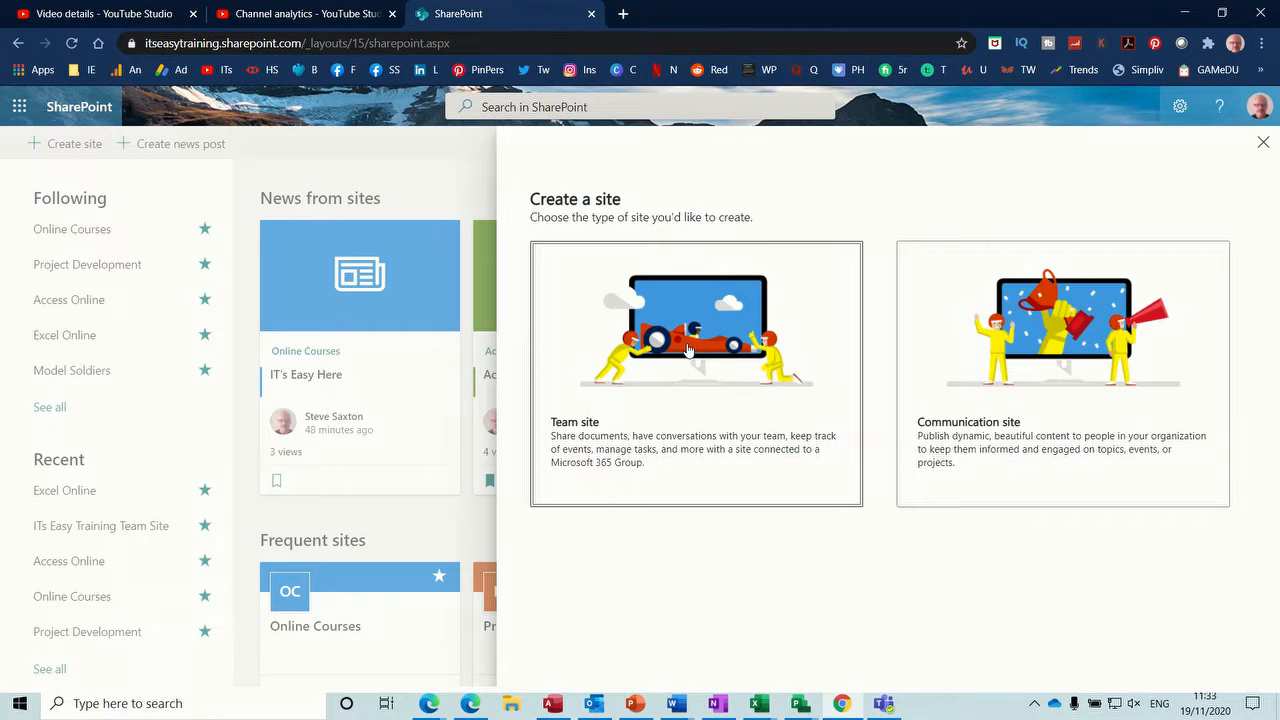
left_click(656, 344)
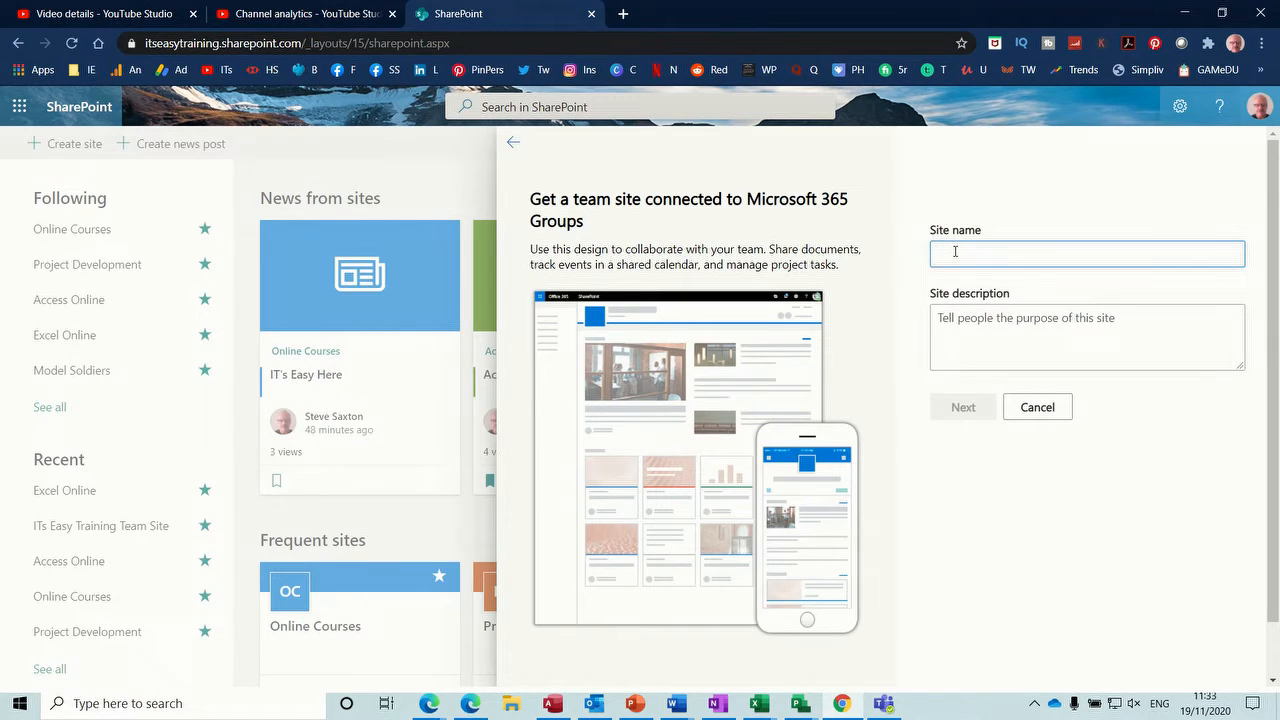
Name the site "Excel Development", describe it as "Develop Excel courses", set its privacy to Public, and continue to the group members
type("Excel Development")
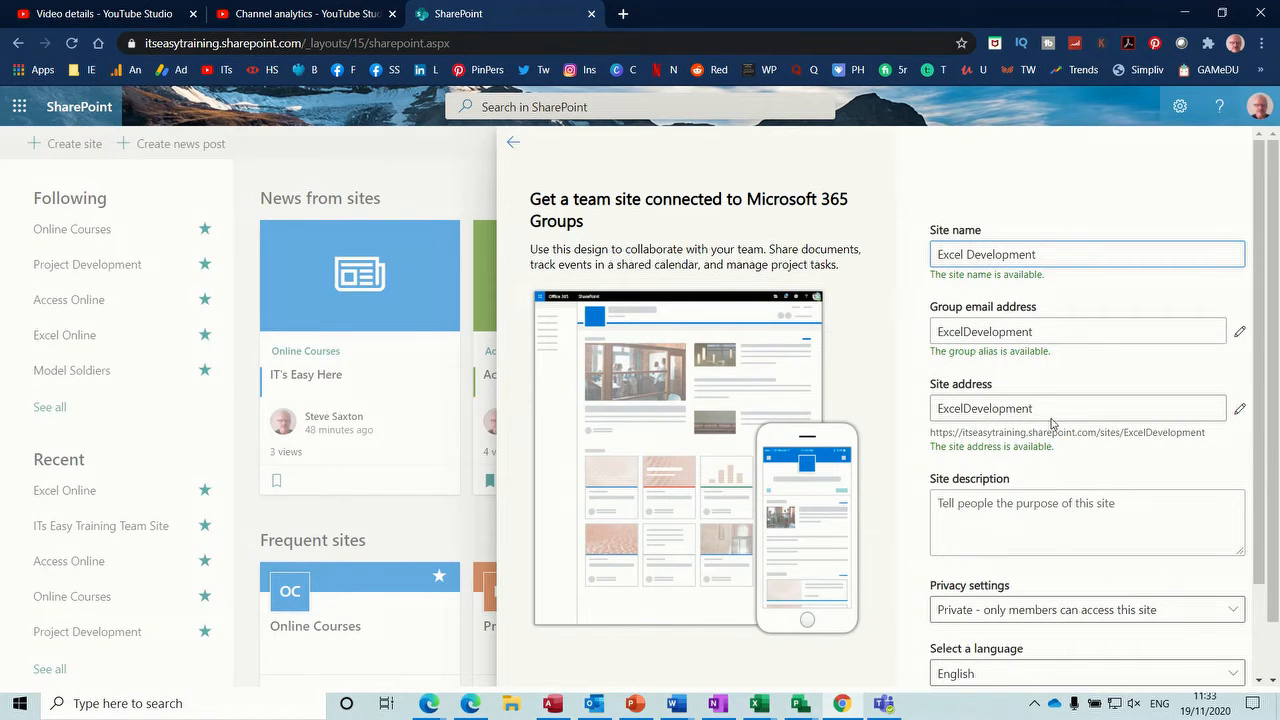
left_click(969, 508)
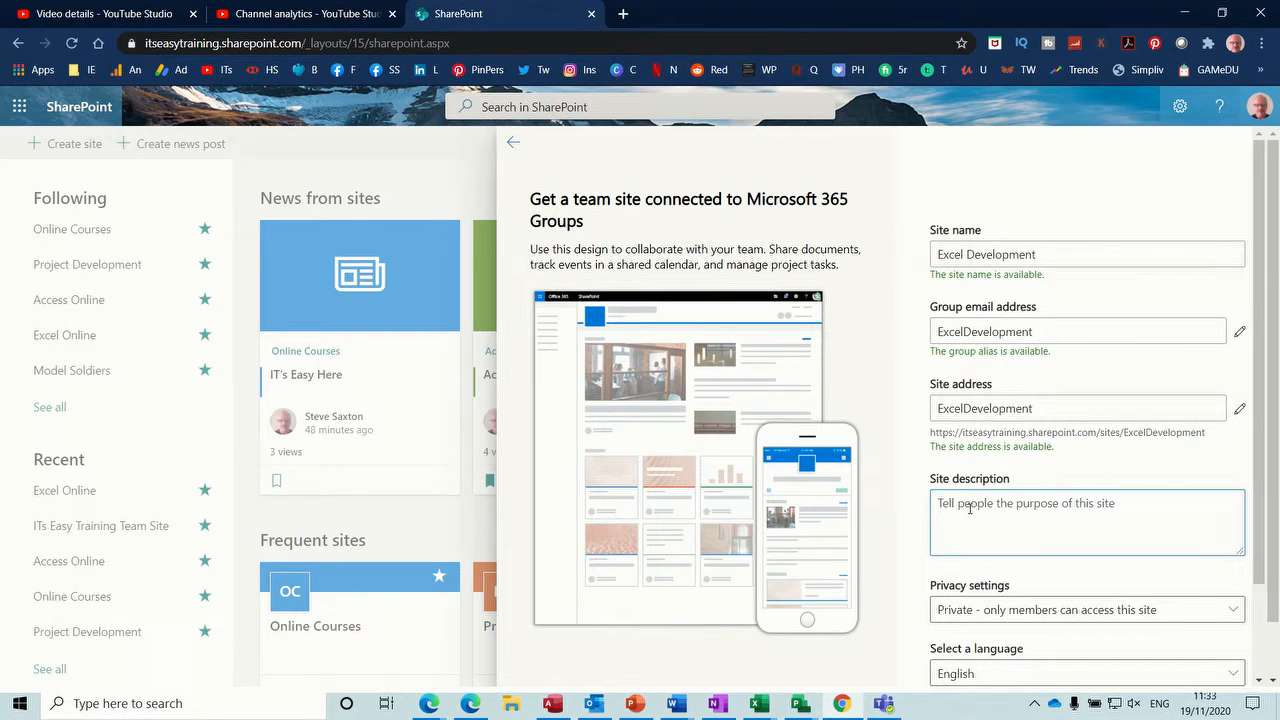
type("Develop Excel courses")
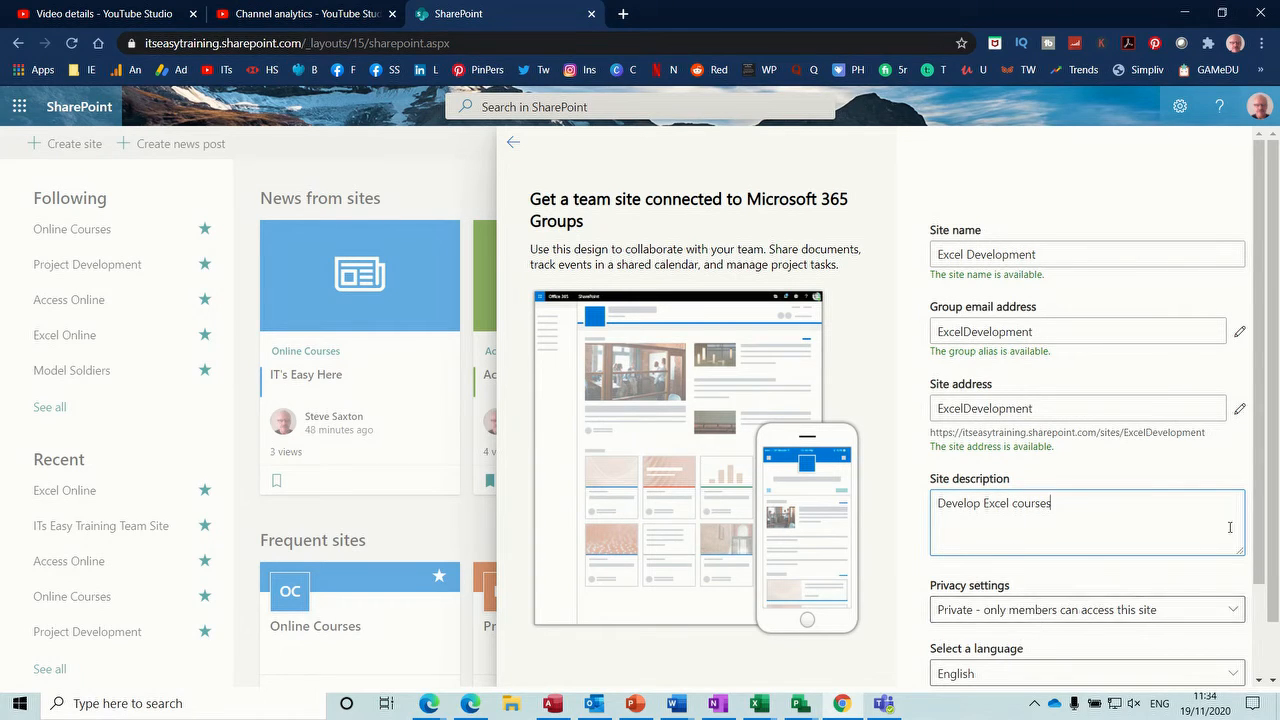
scroll(1262, 497, "down", 1)
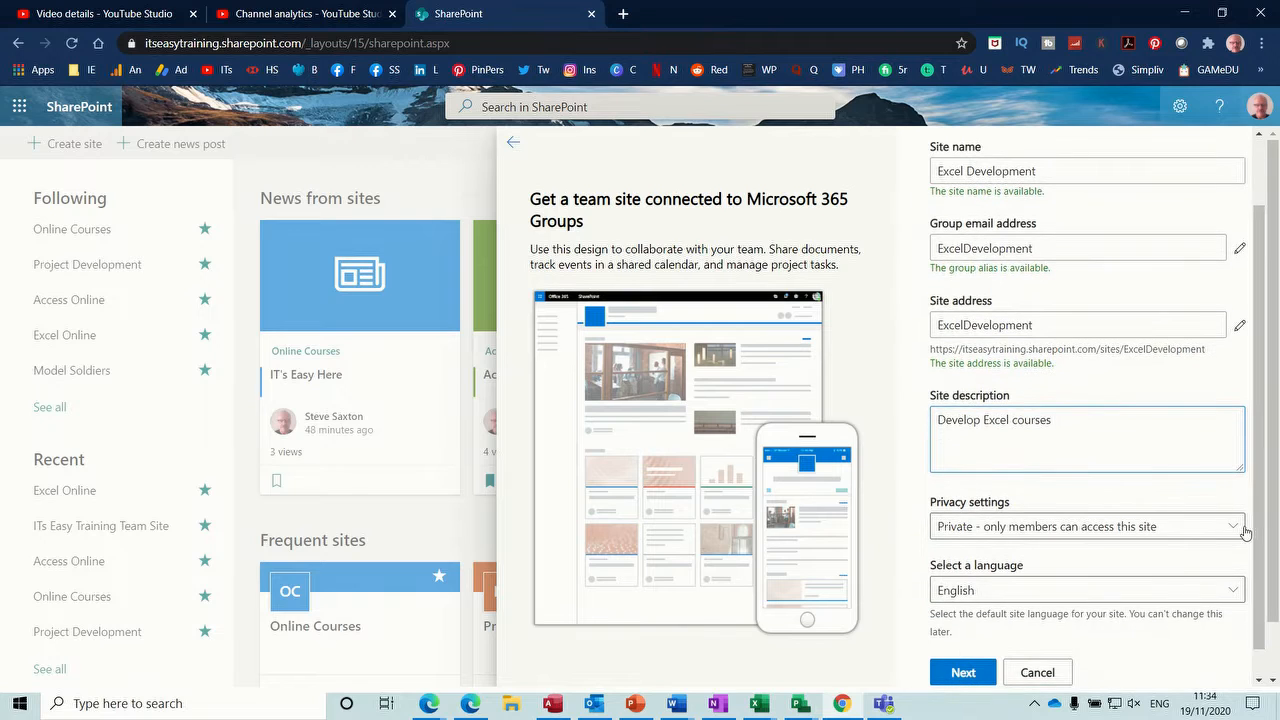
left_click(1234, 527)
left_click(1112, 558)
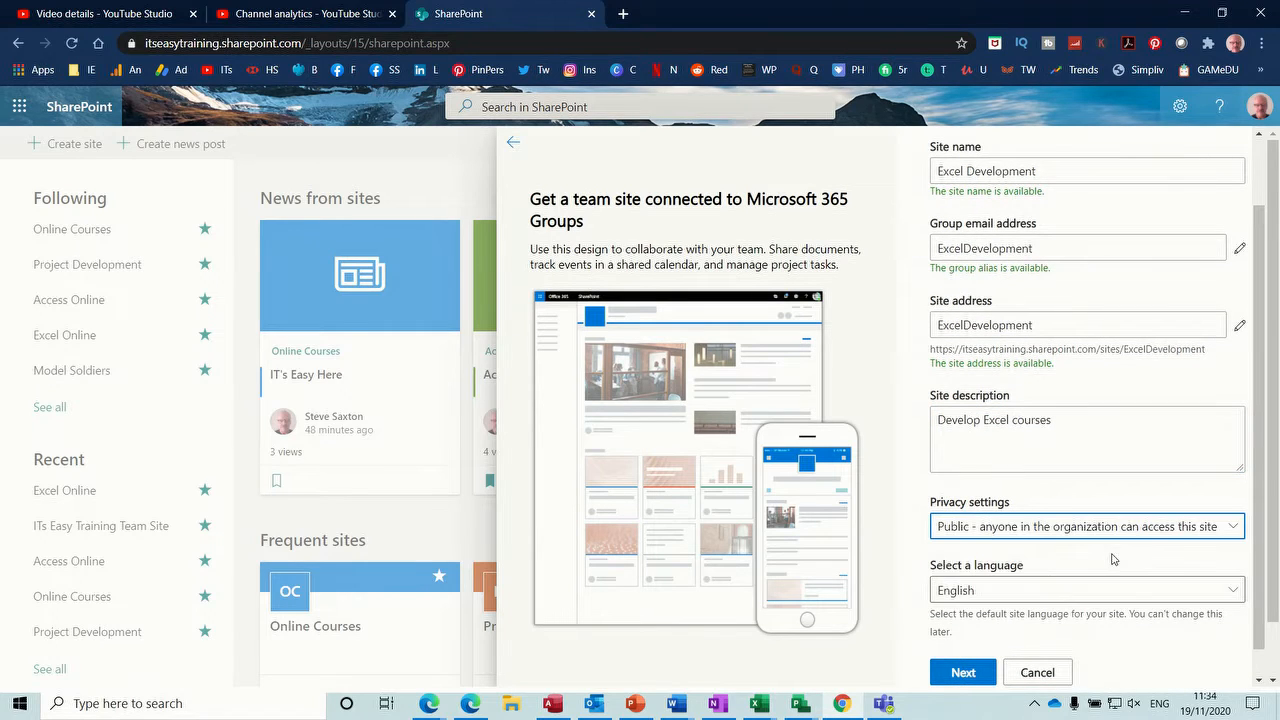
left_click(966, 675)
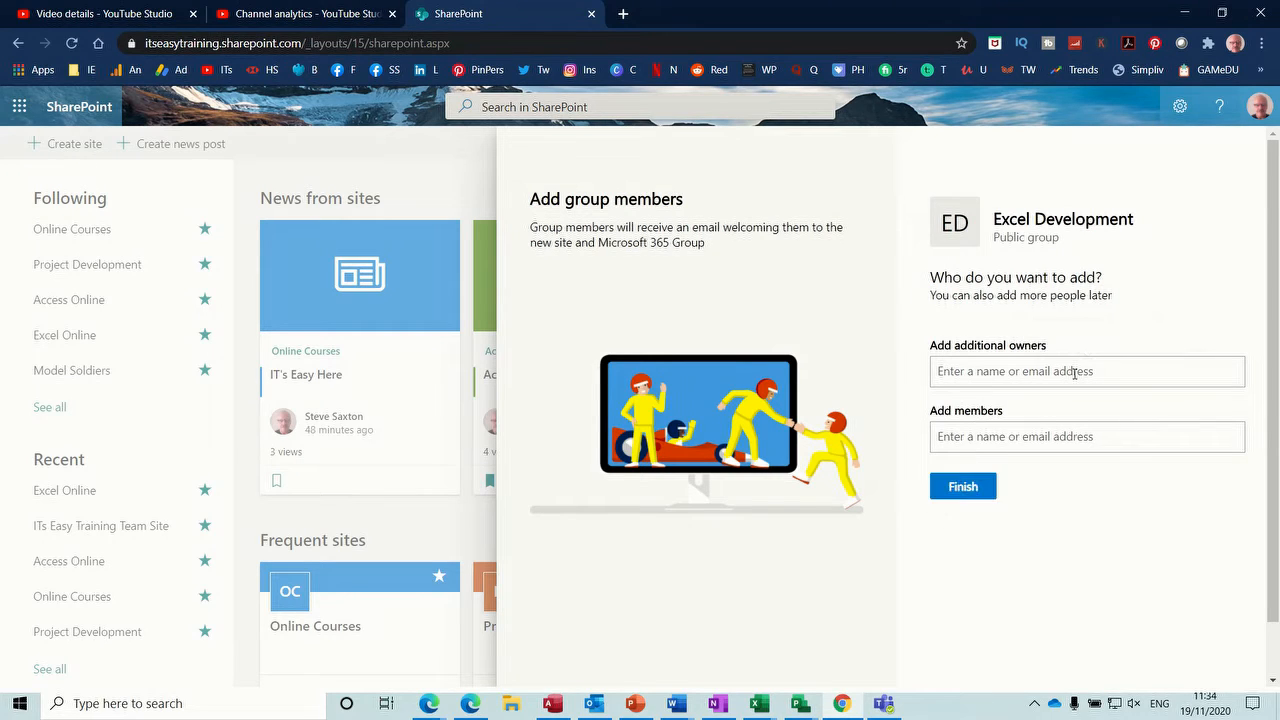
Add one additional owner and three members to the Excel Development group, and finish creating the site
type("ala")
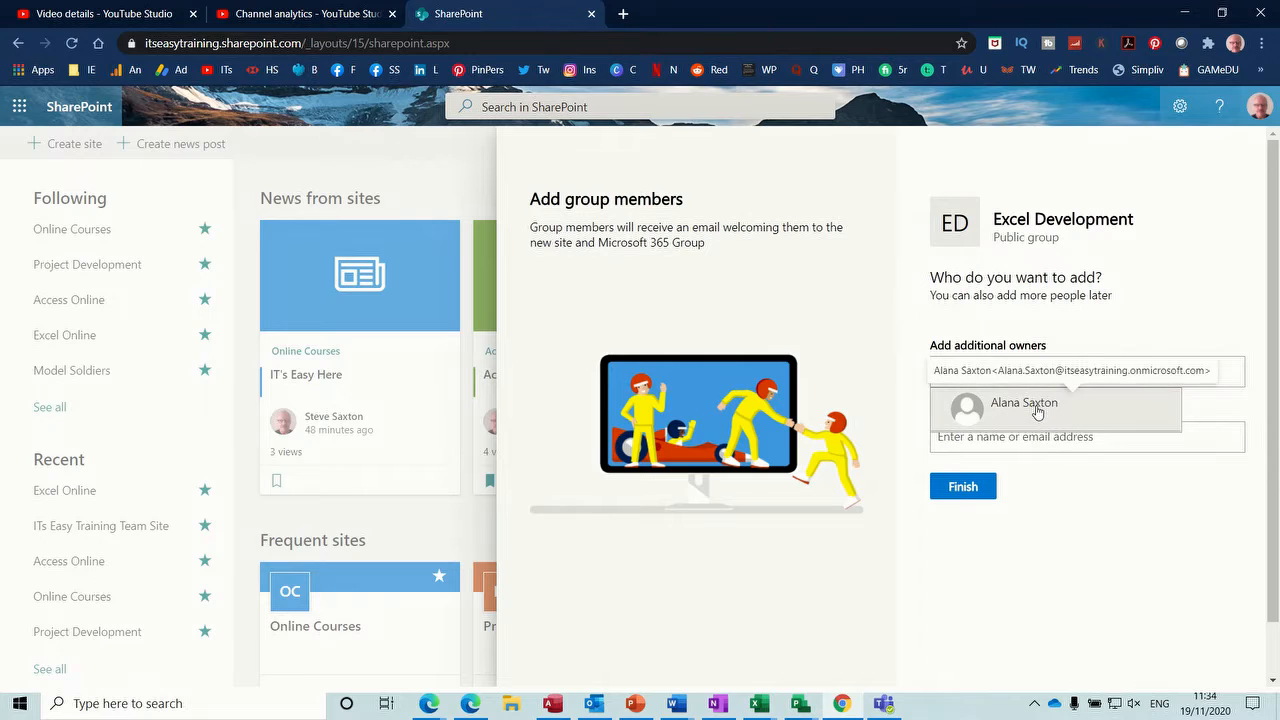
left_click(960, 409)
left_click(1012, 465)
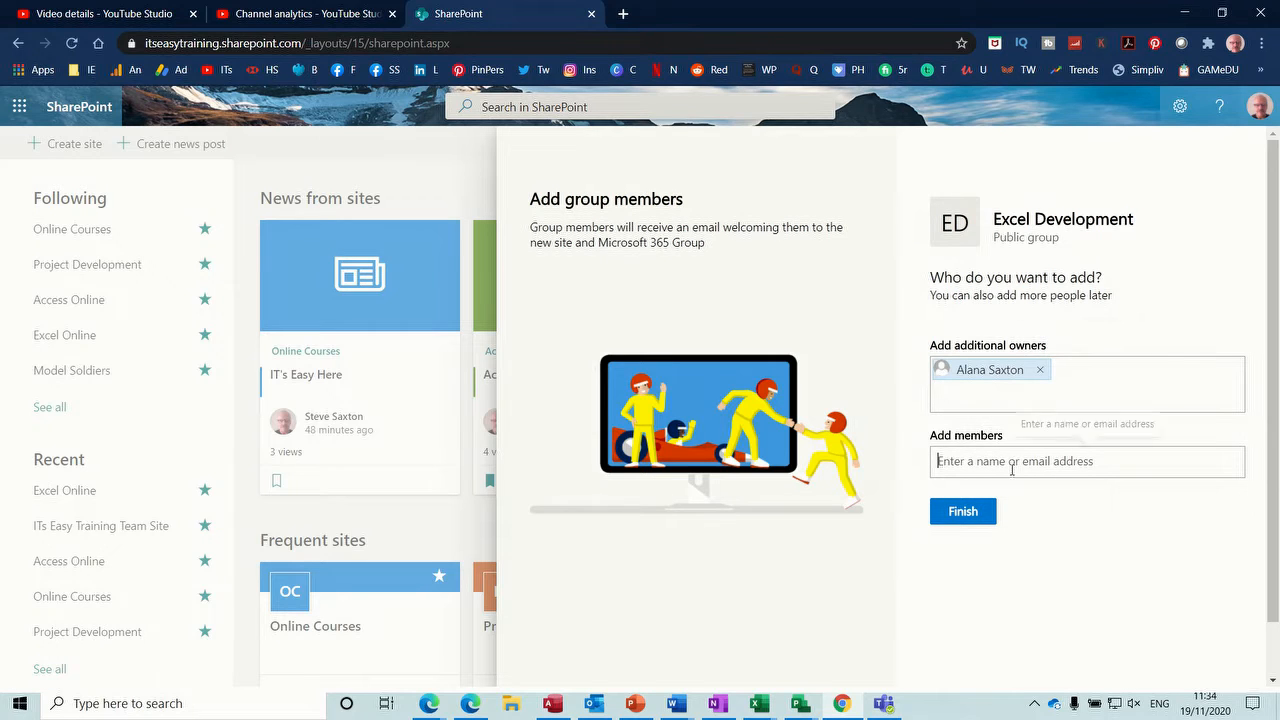
type("john")
left_click(1012, 492)
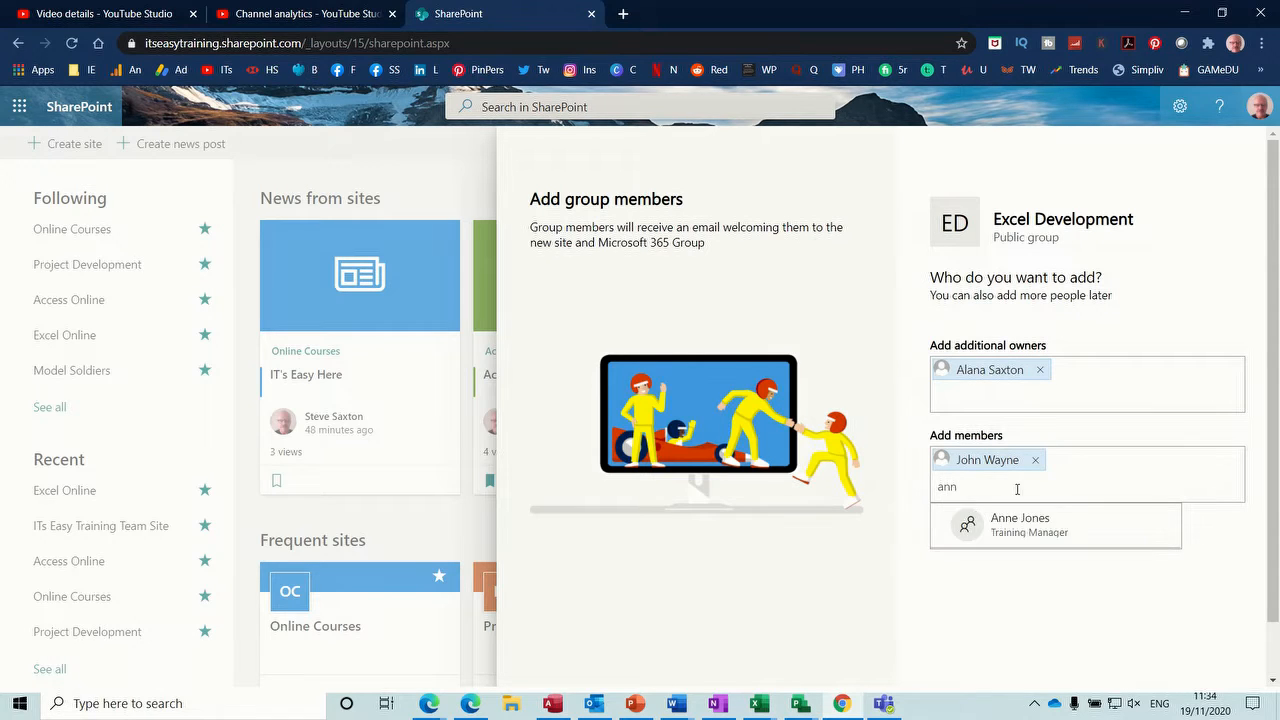
left_click(1003, 521)
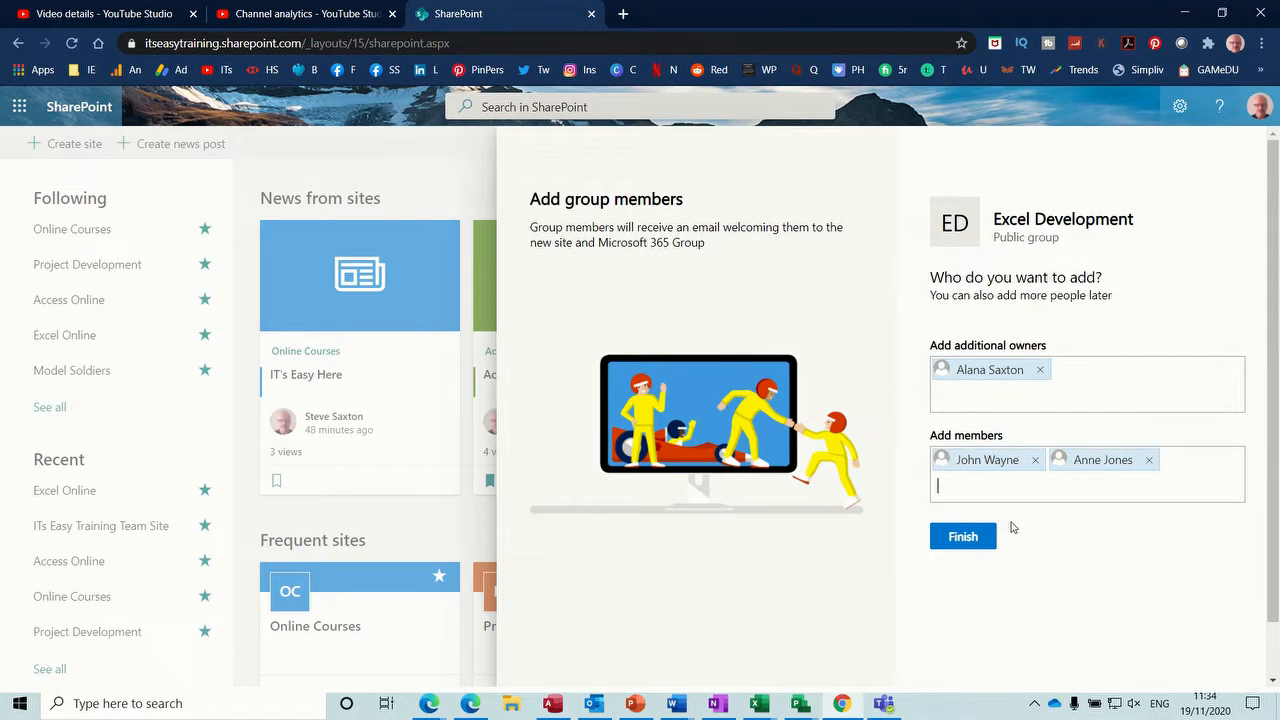
type("dave")
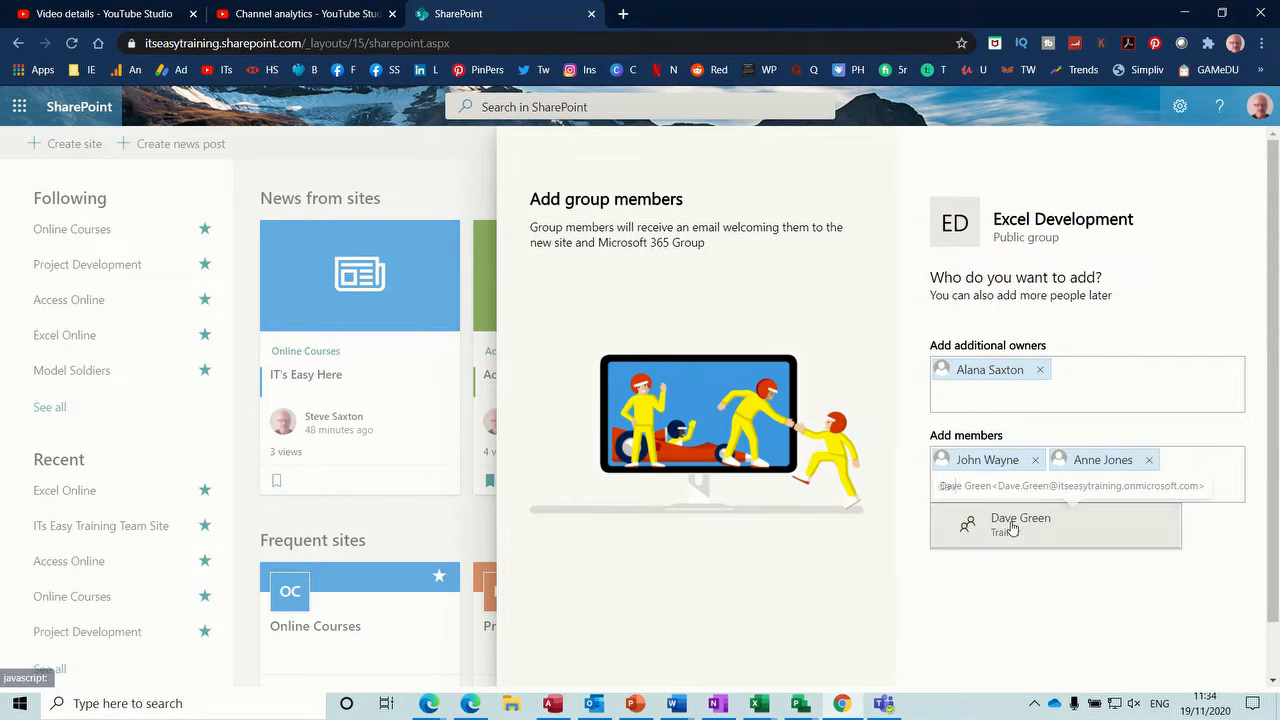
left_click(1012, 526)
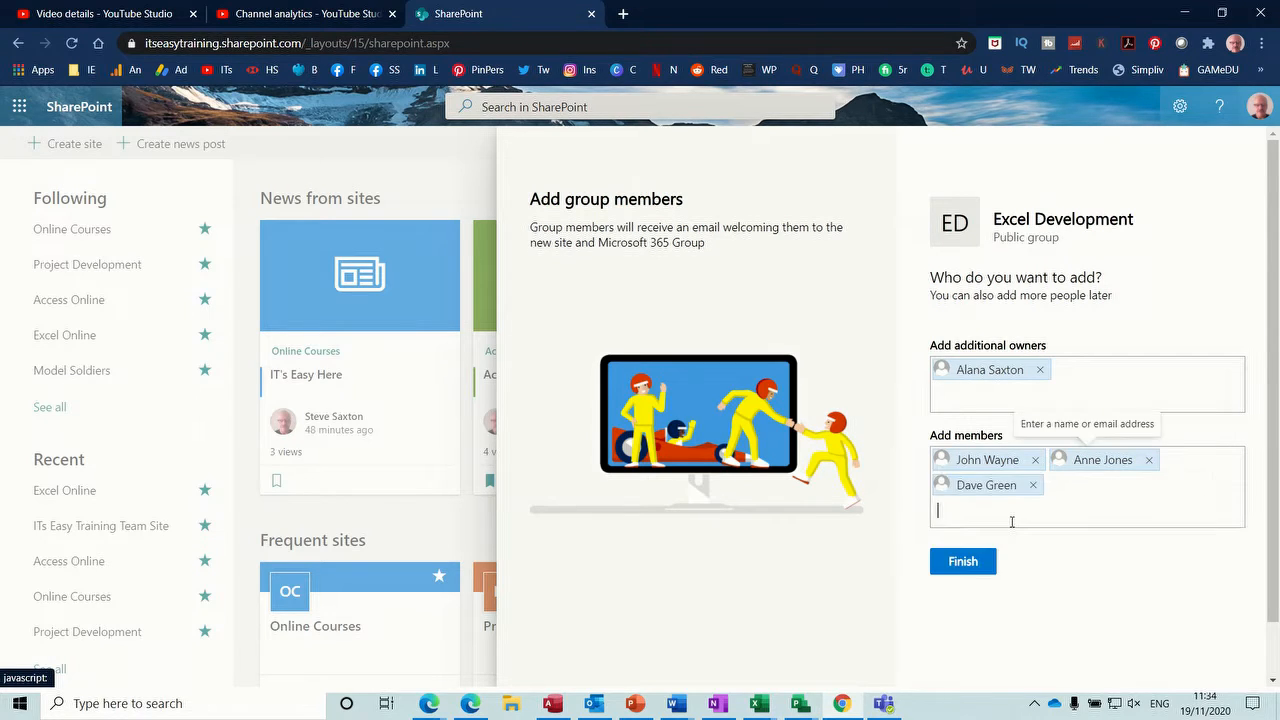
left_click(963, 562)
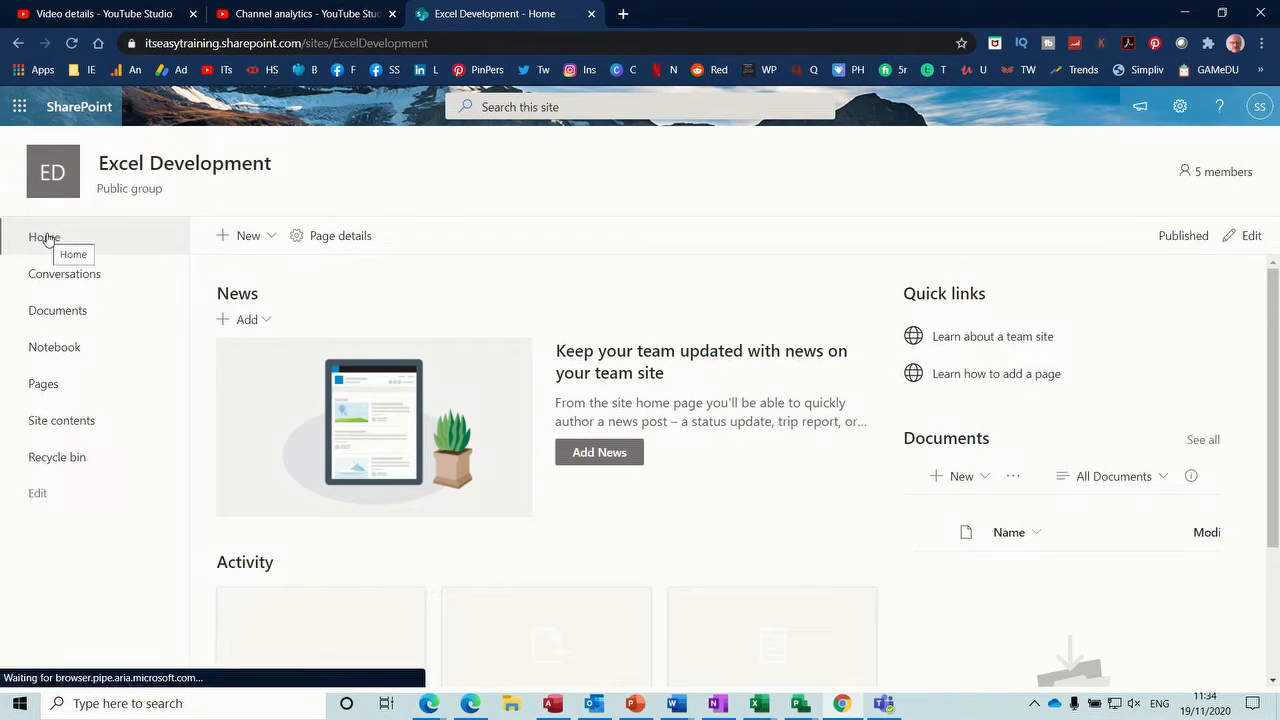
View the Excel Development group's conversations in Outlook and return to the team site
left_click(85, 277)
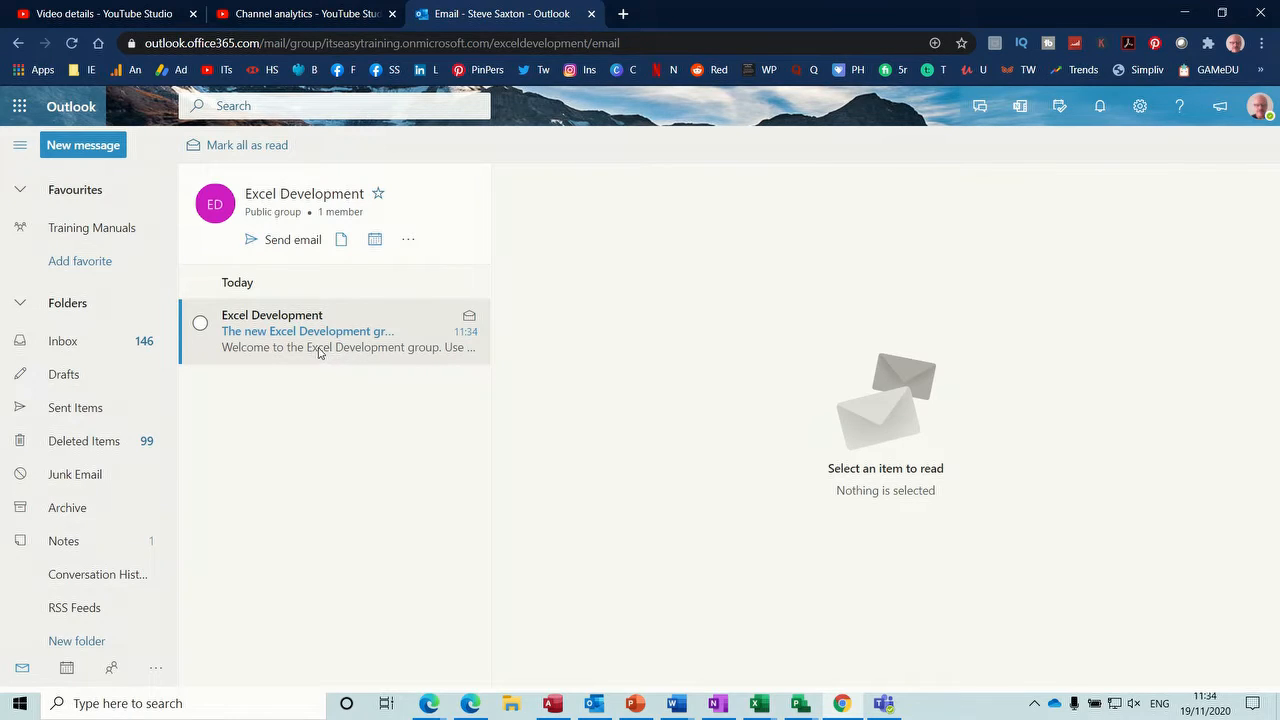
left_click(18, 43)
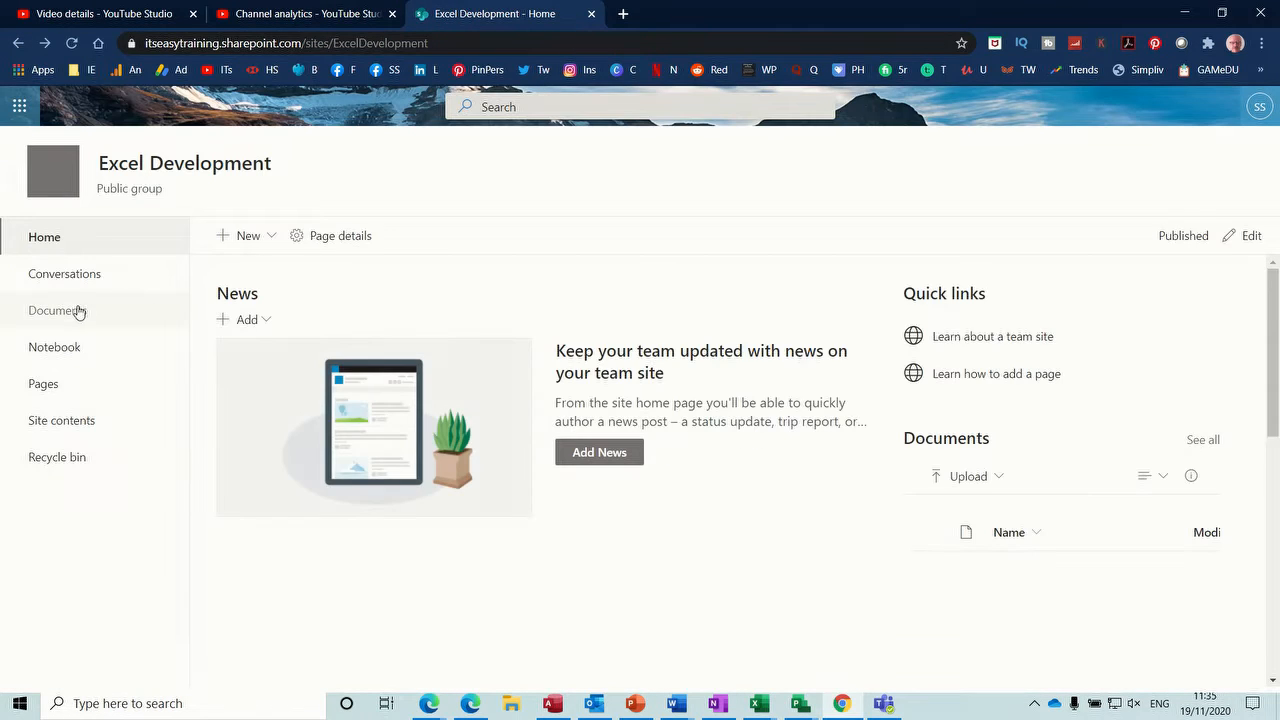
Upload the Excel file "Gantt Charts with progress" from the PC's Documents folder to the site's document library
left_click(74, 314)
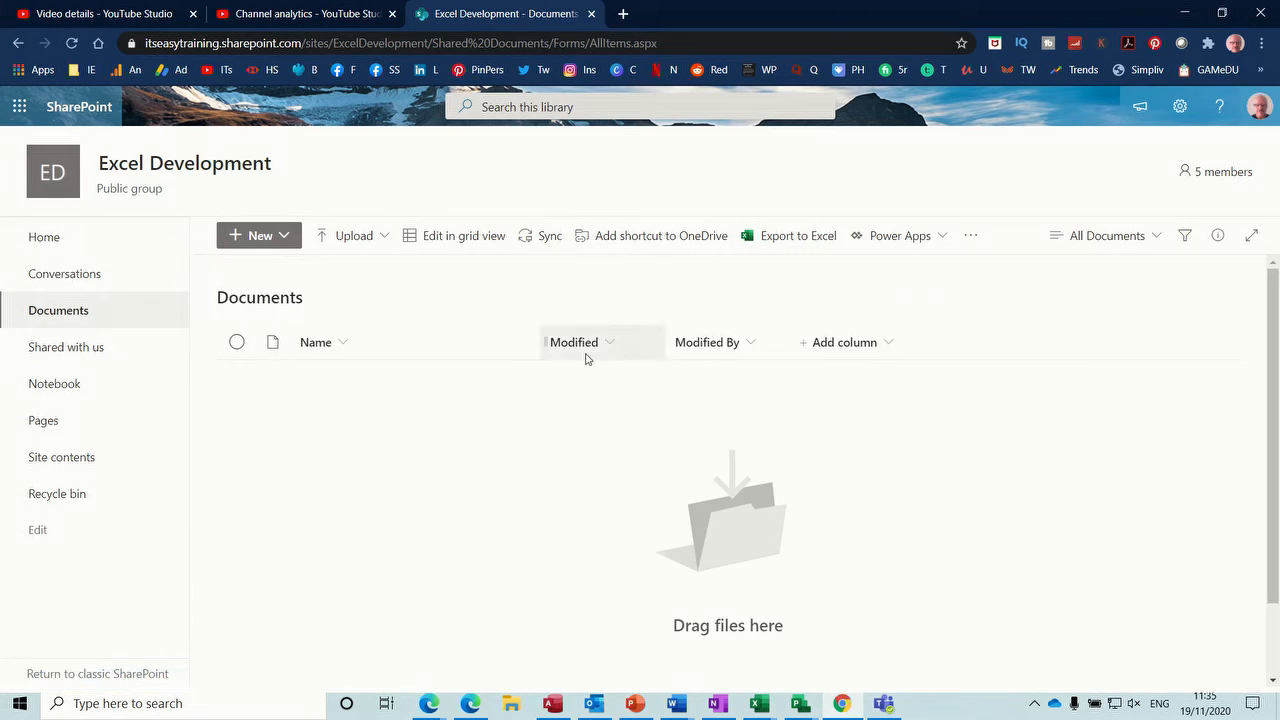
left_click(362, 238)
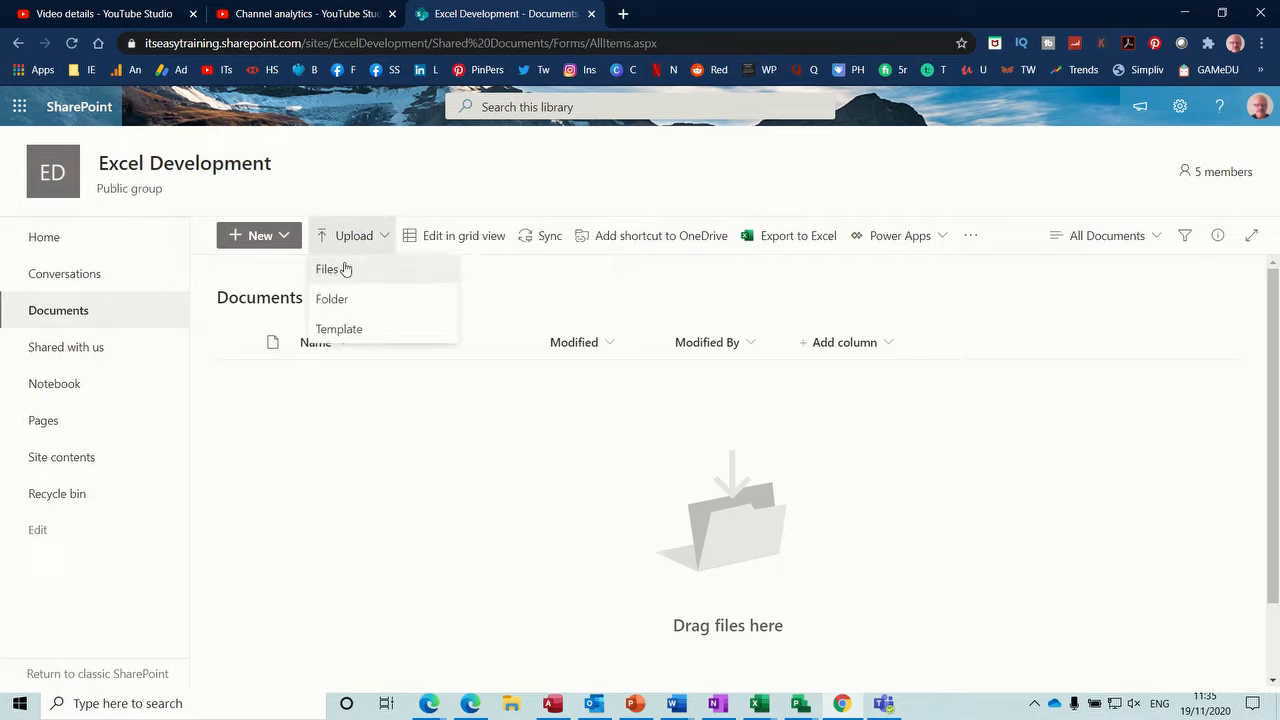
left_click(327, 269)
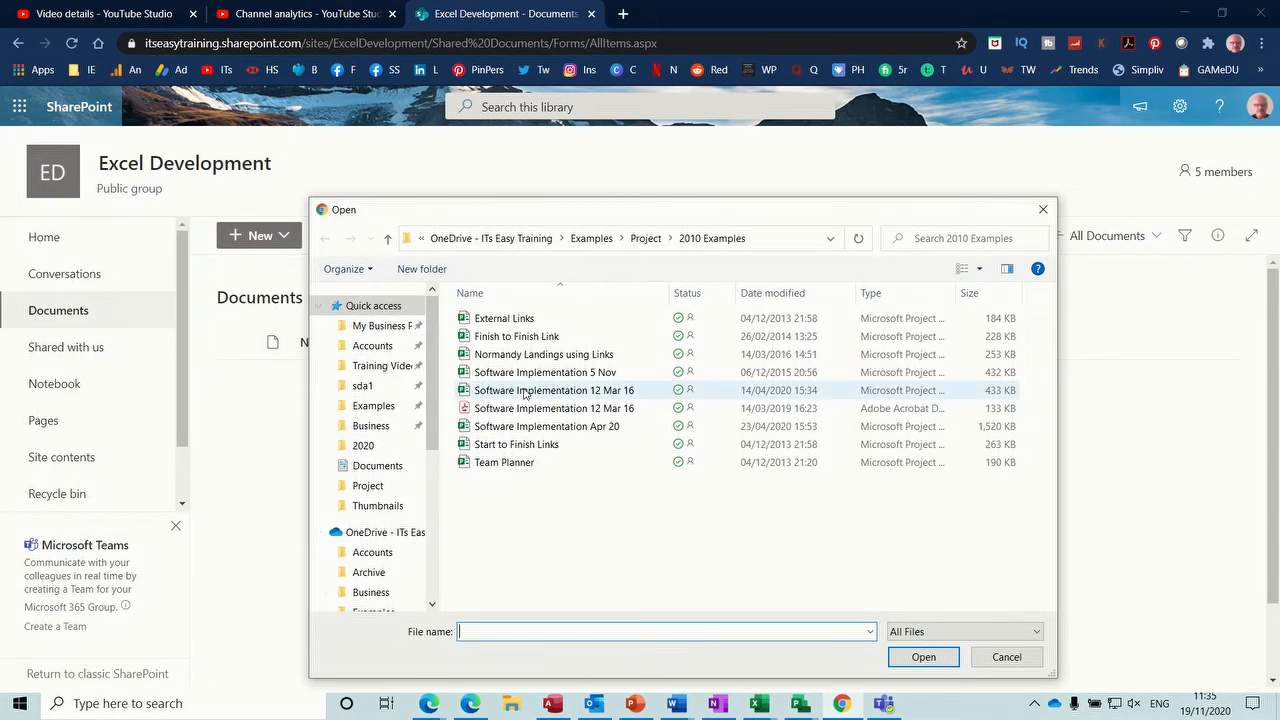
left_click(378, 466)
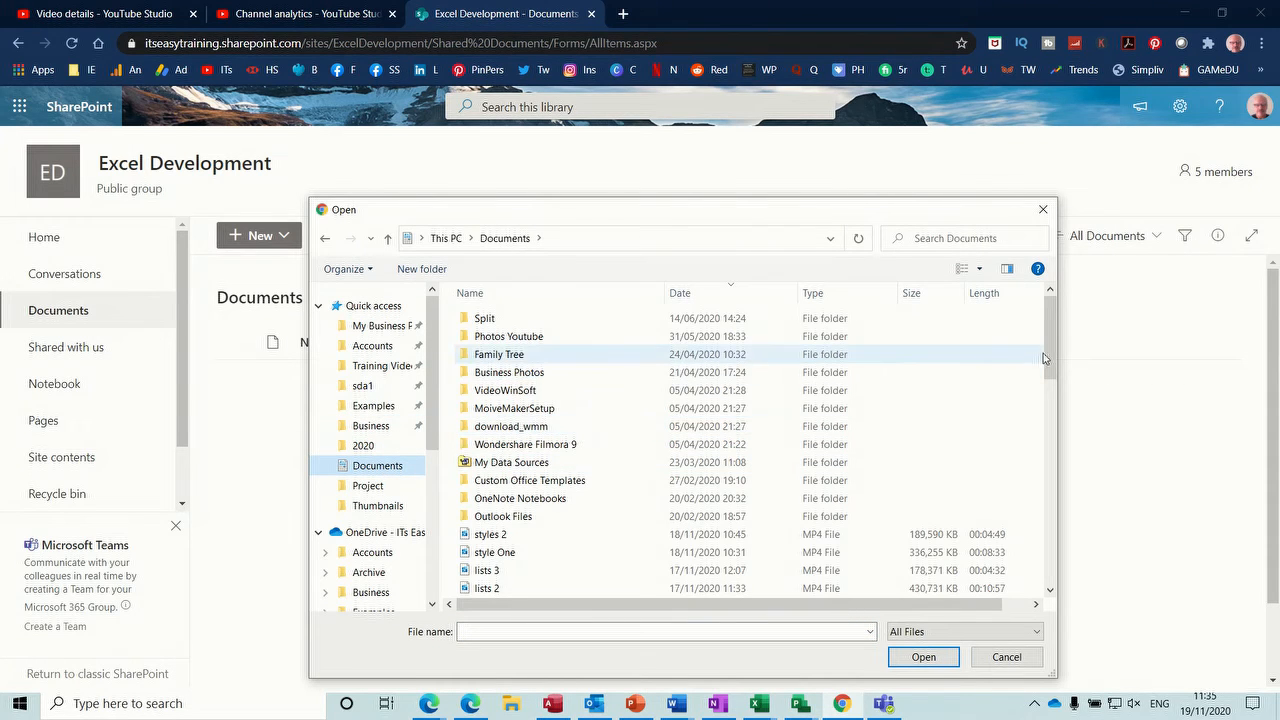
left_click_drag(1047, 343, 1057, 525)
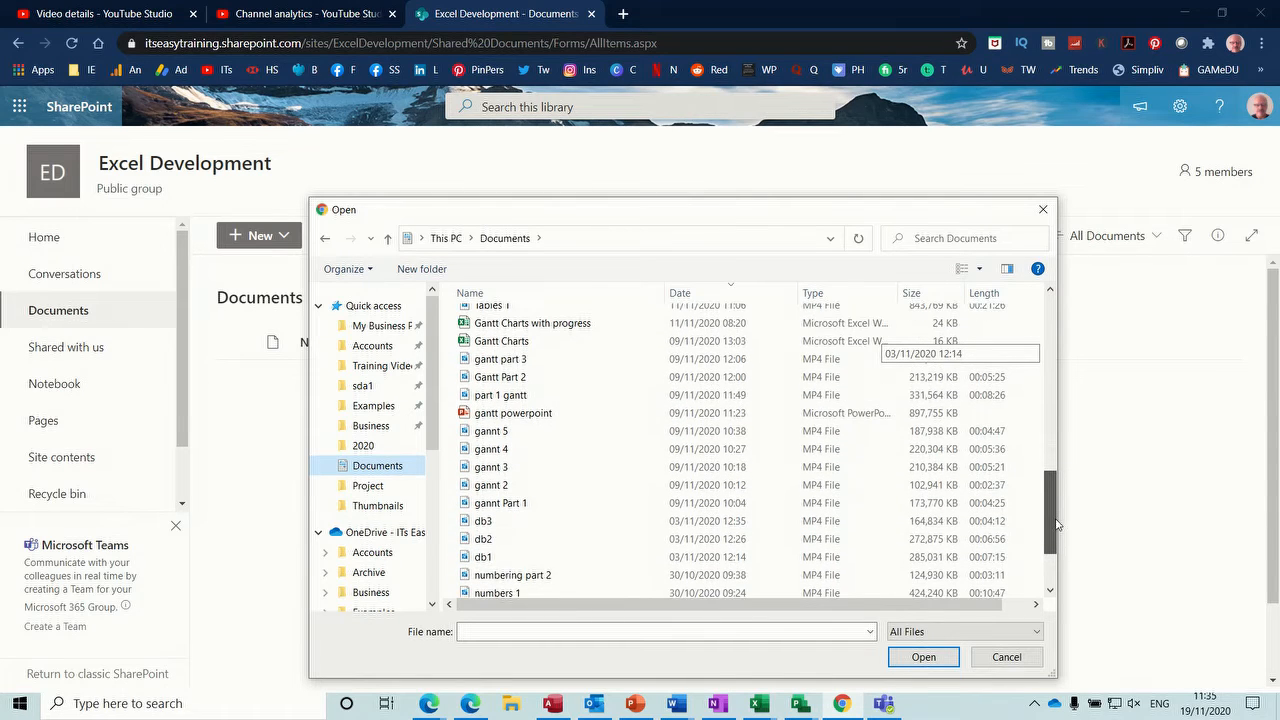
left_click(533, 332)
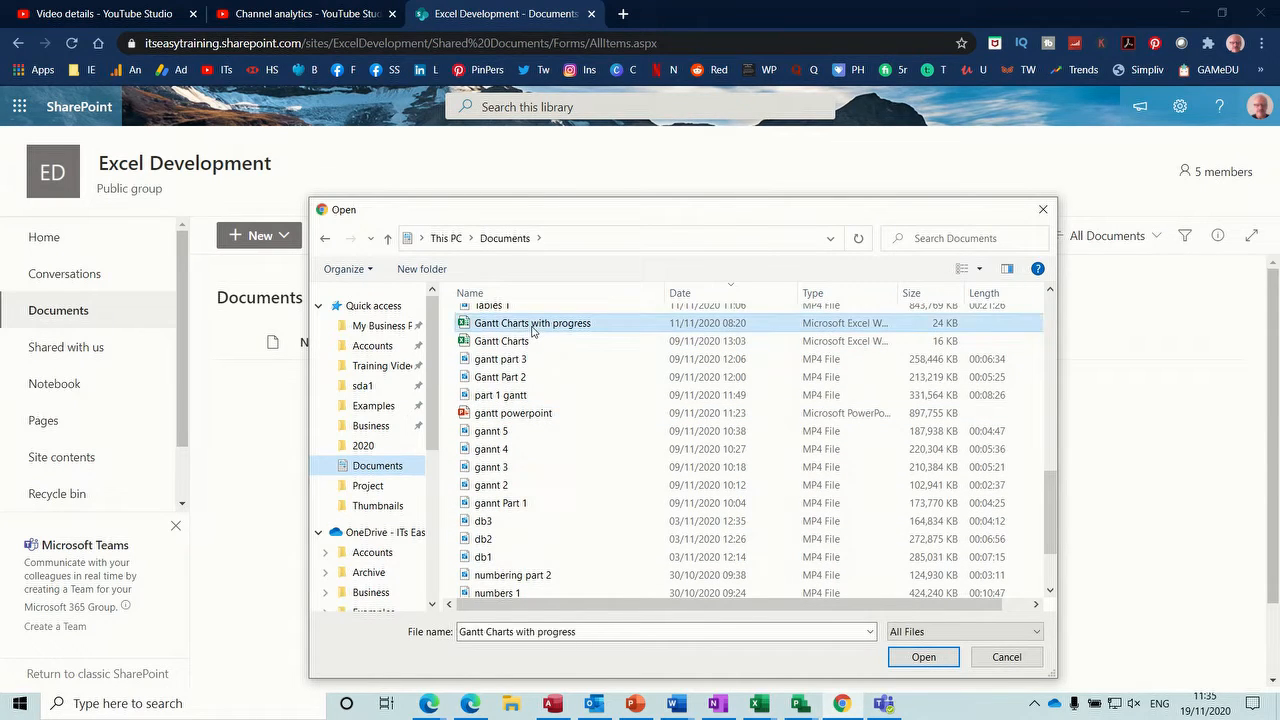
left_click(921, 658)
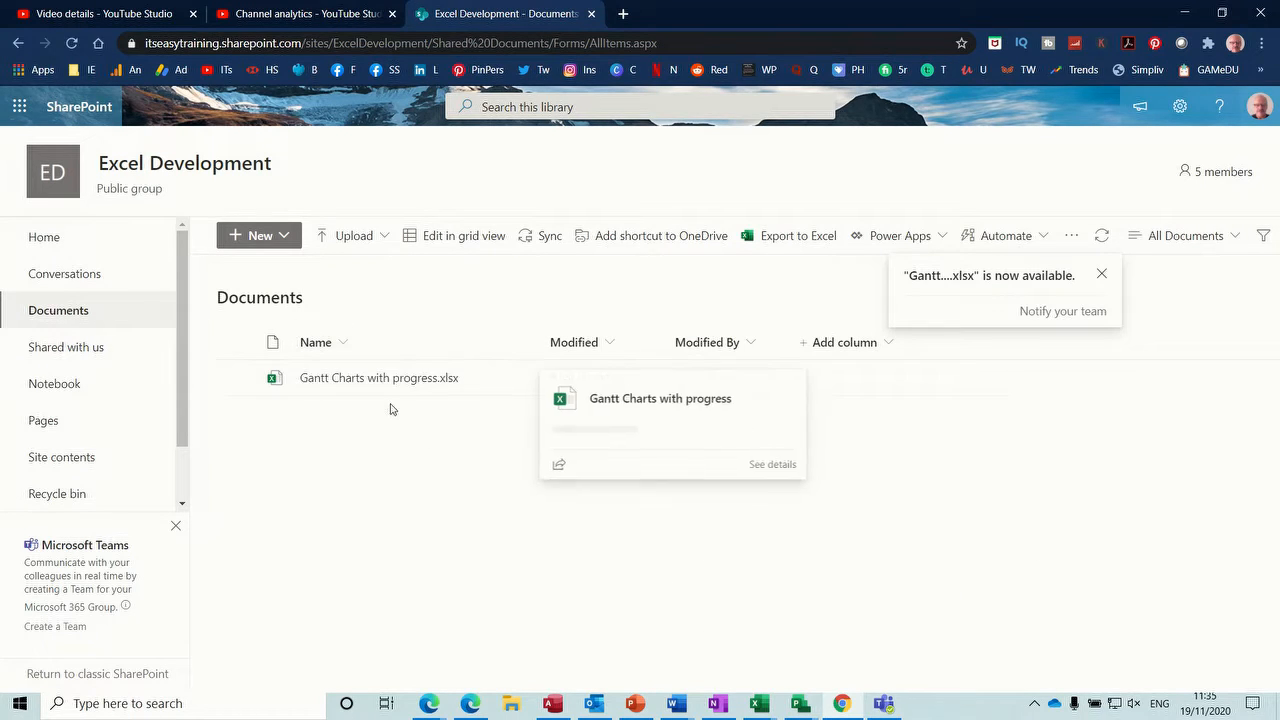
Open the site's OneNote notebook and create a section named "Excel Development"
left_click(78, 389)
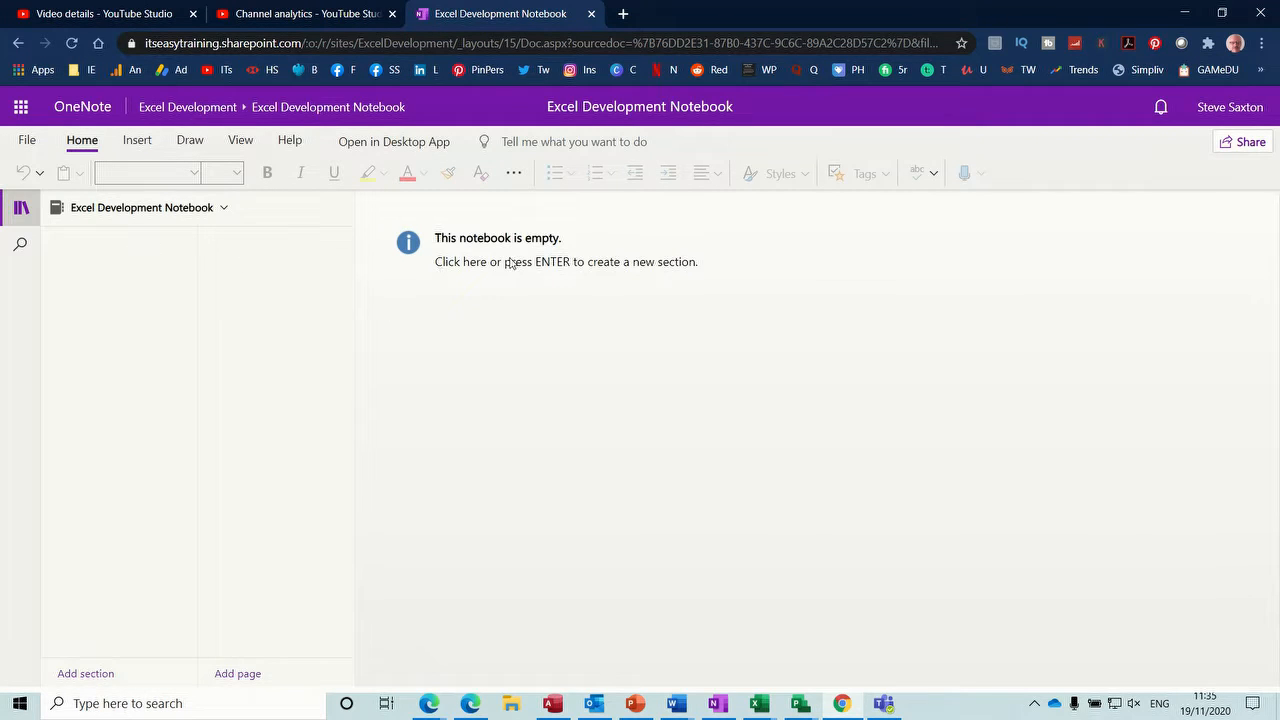
left_click(475, 249)
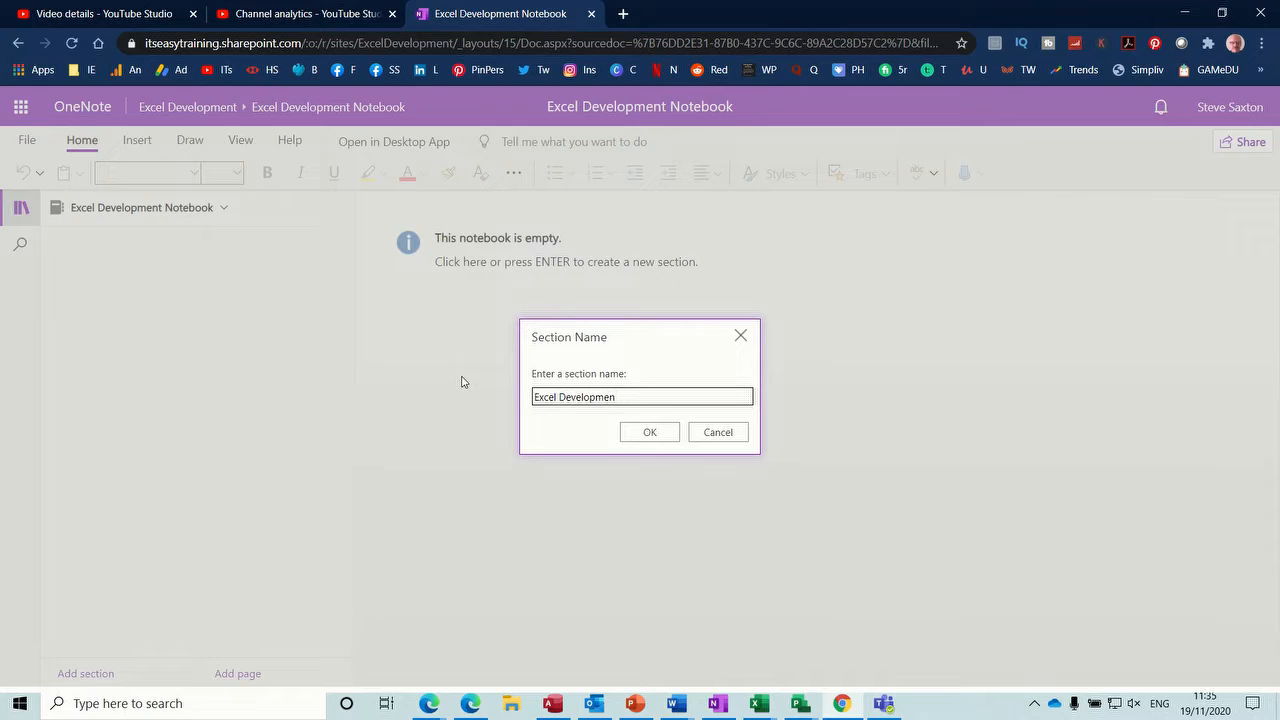
key("Return")
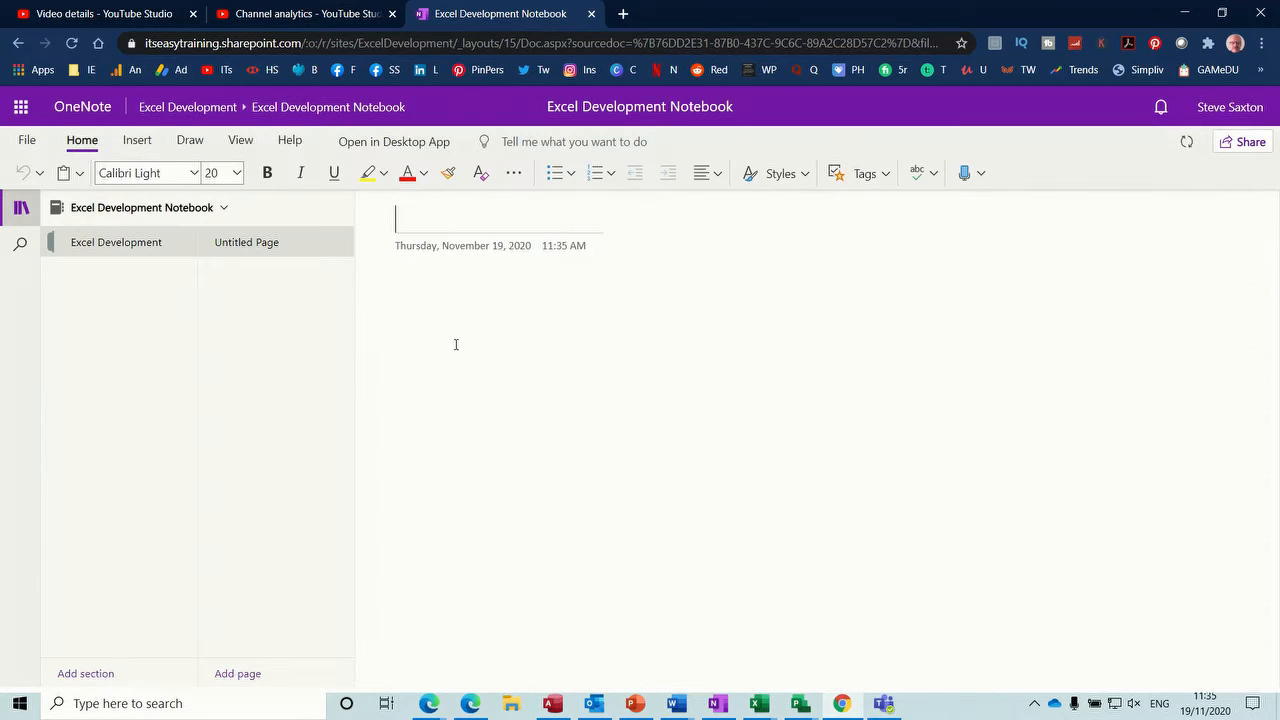
Title the new notebook page "Excel courses" and enter the sample text "dfndvkjndfkjv" in its body
type("Ex")
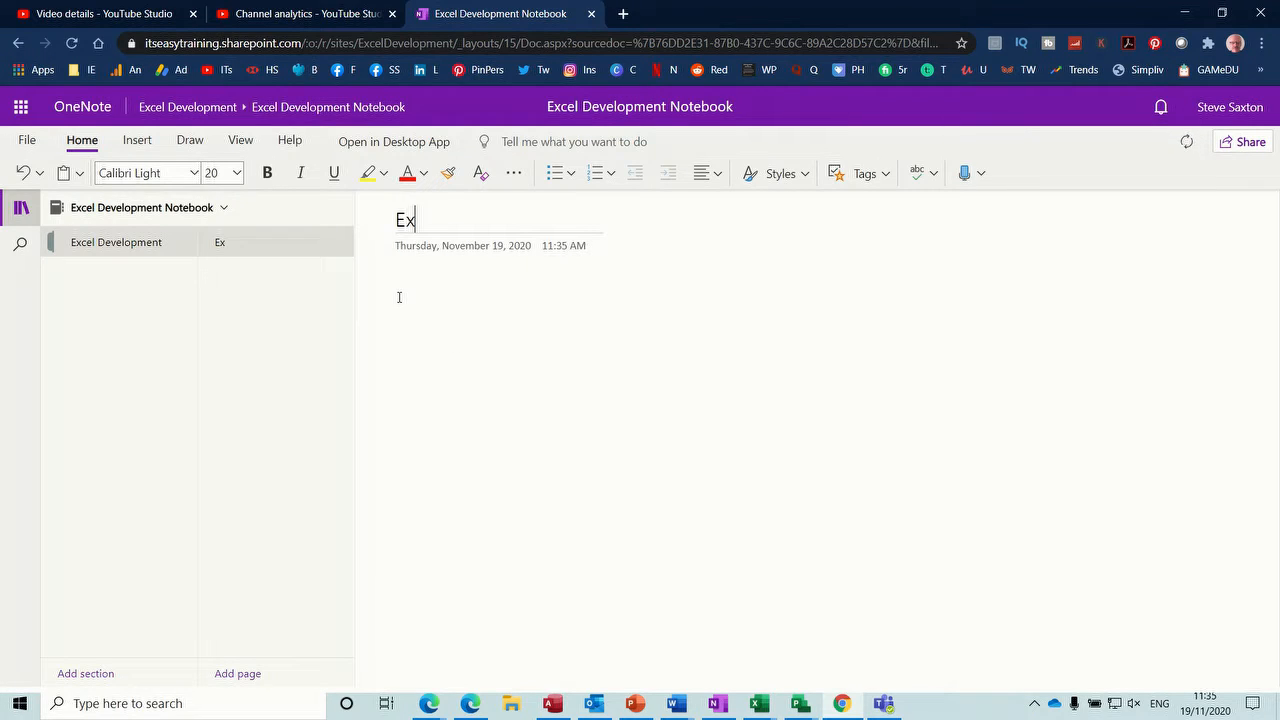
type("cel courses")
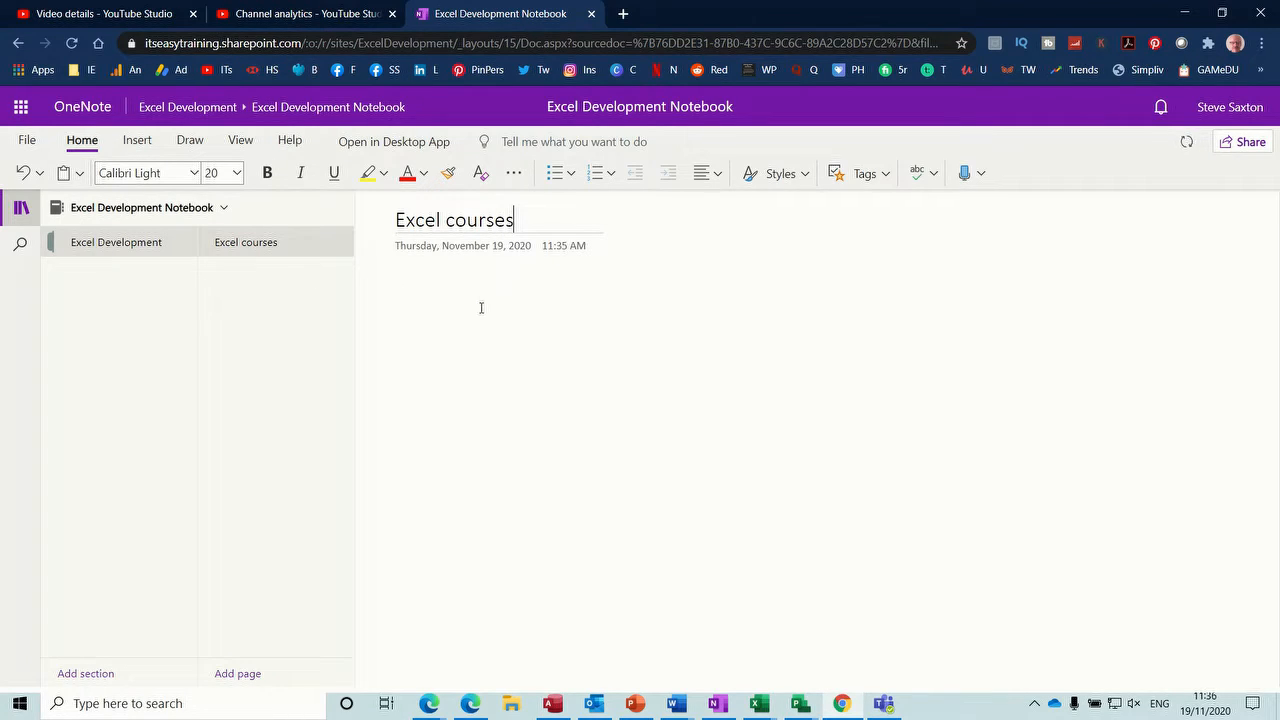
key("Return")
type("dfndvkjndfkjv")
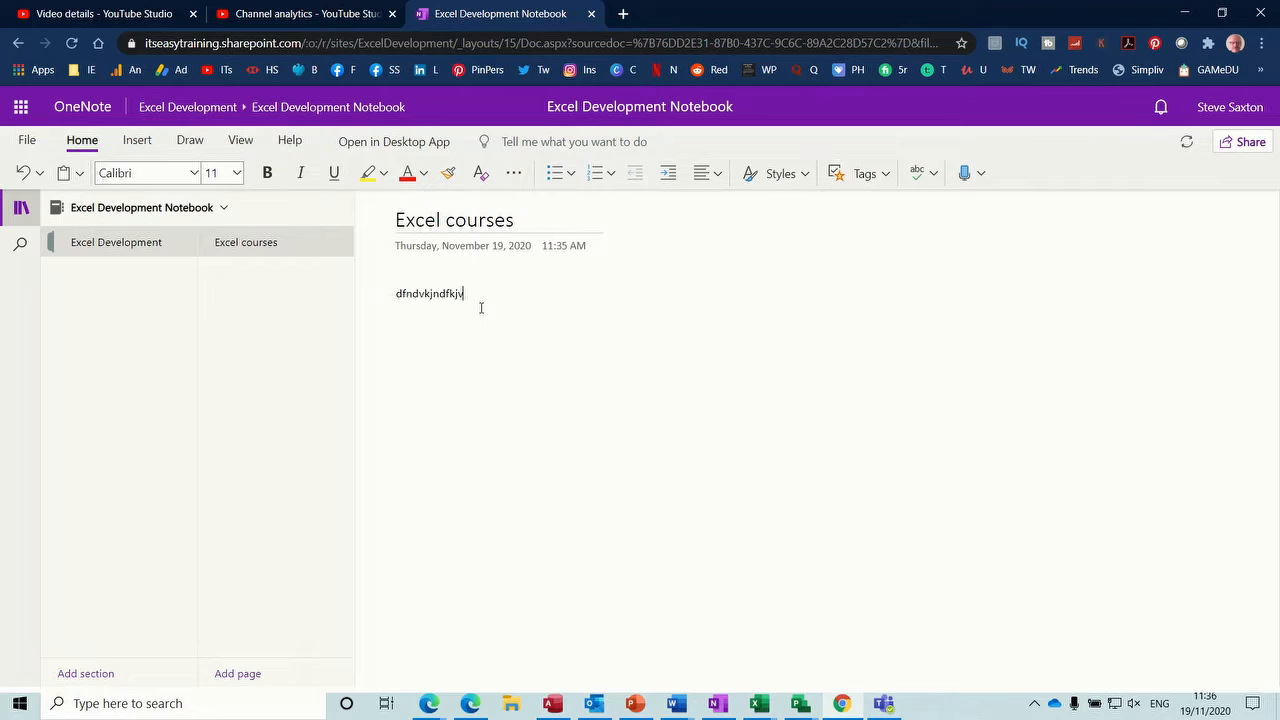
Leave the OneNote notebook and return to the Excel Development site's document library
left_click(19, 45)
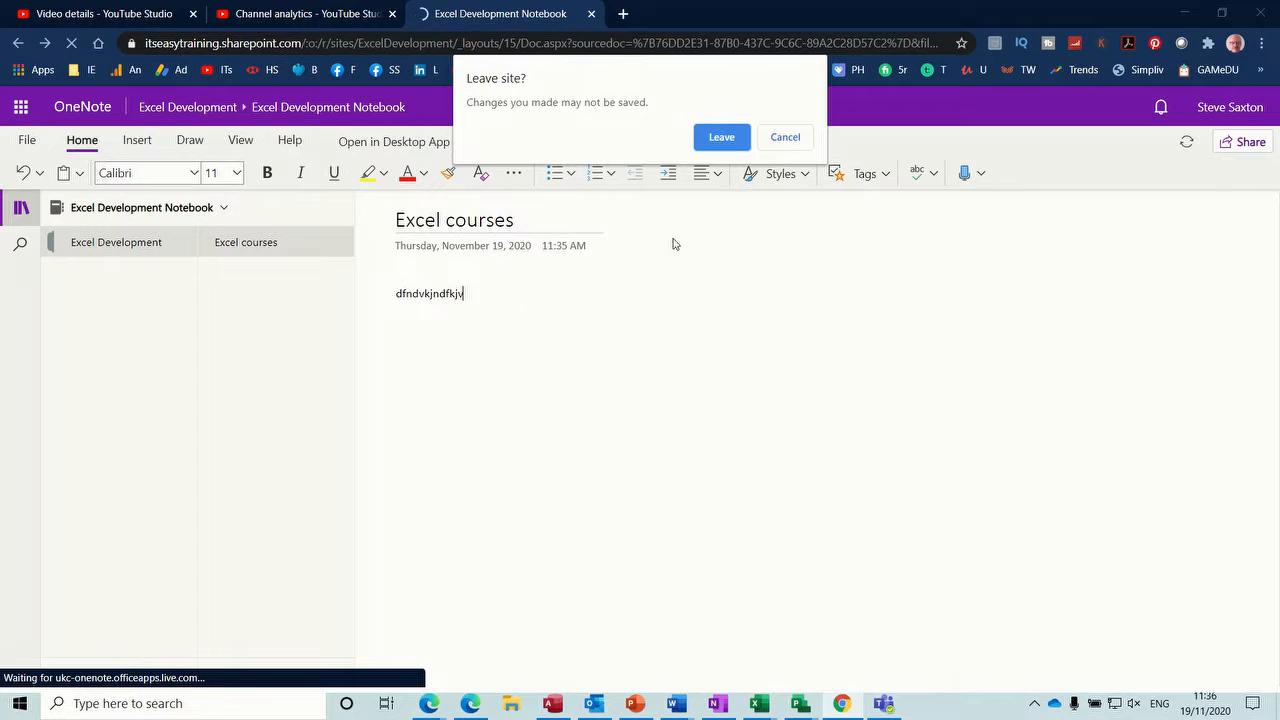
left_click(786, 139)
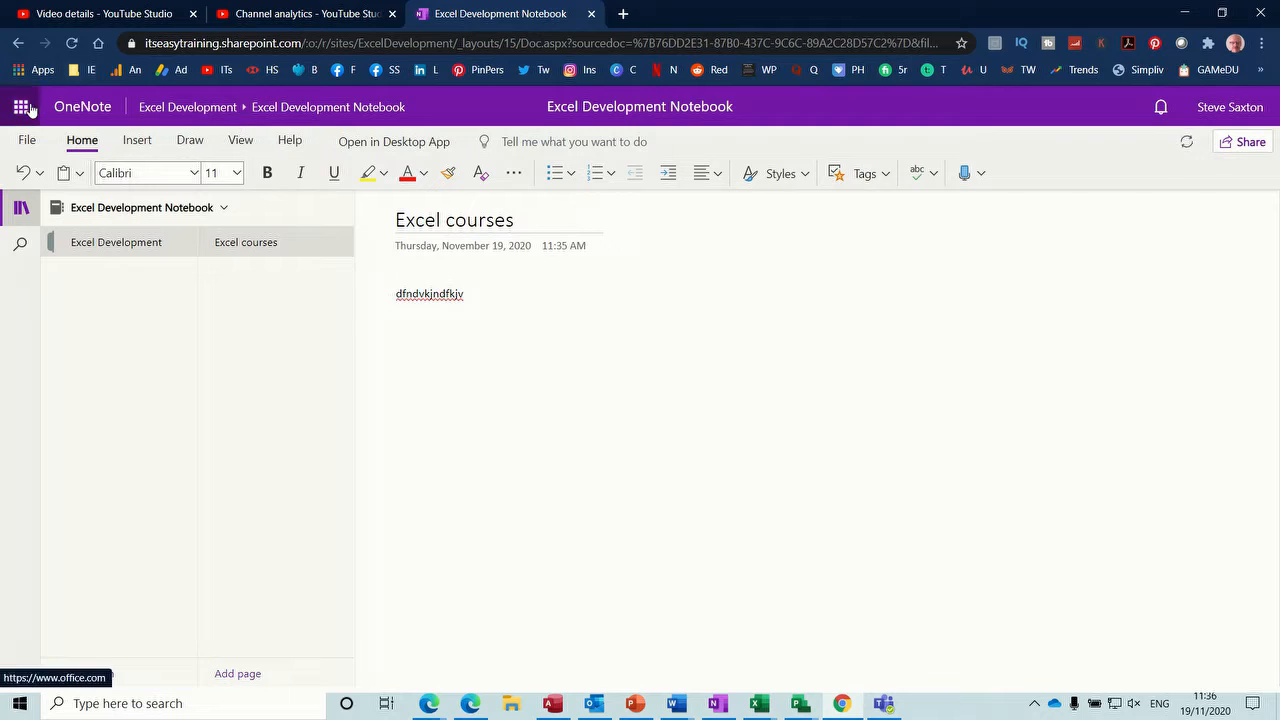
left_click(19, 43)
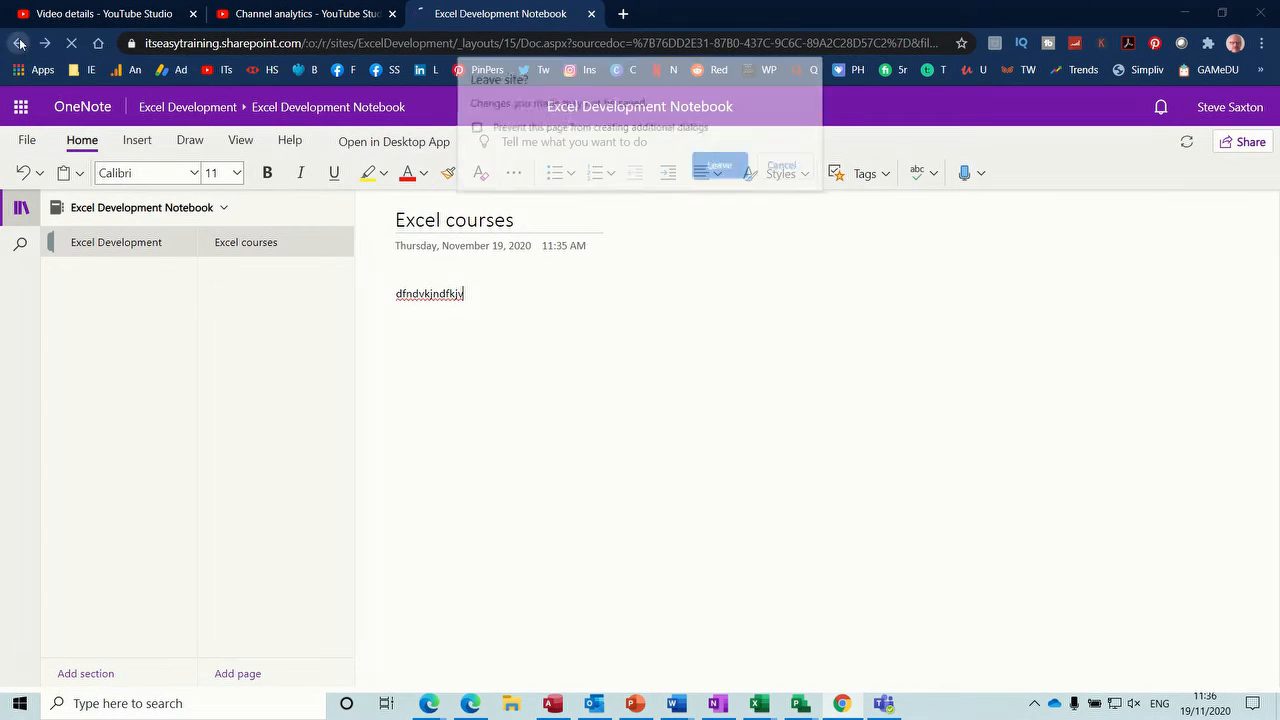
left_click(716, 164)
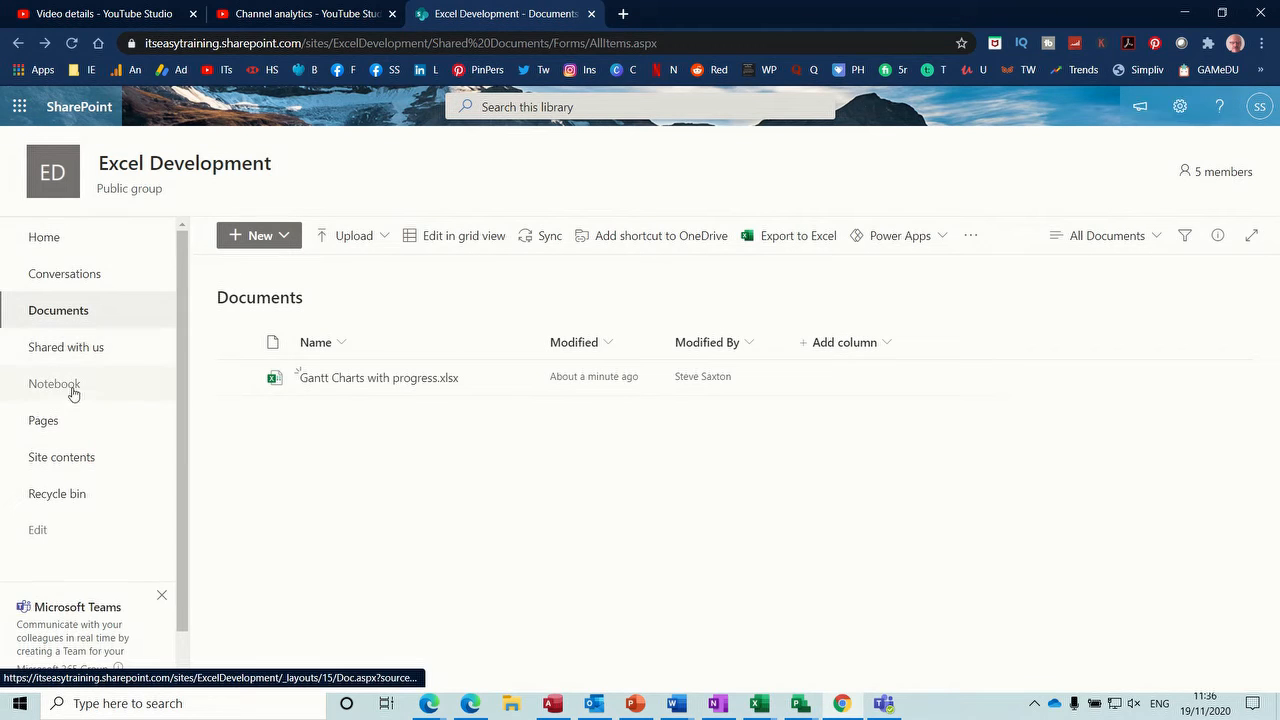
Create a new site page from the site's Pages library and title it with the trainer's first name
left_click(46, 421)
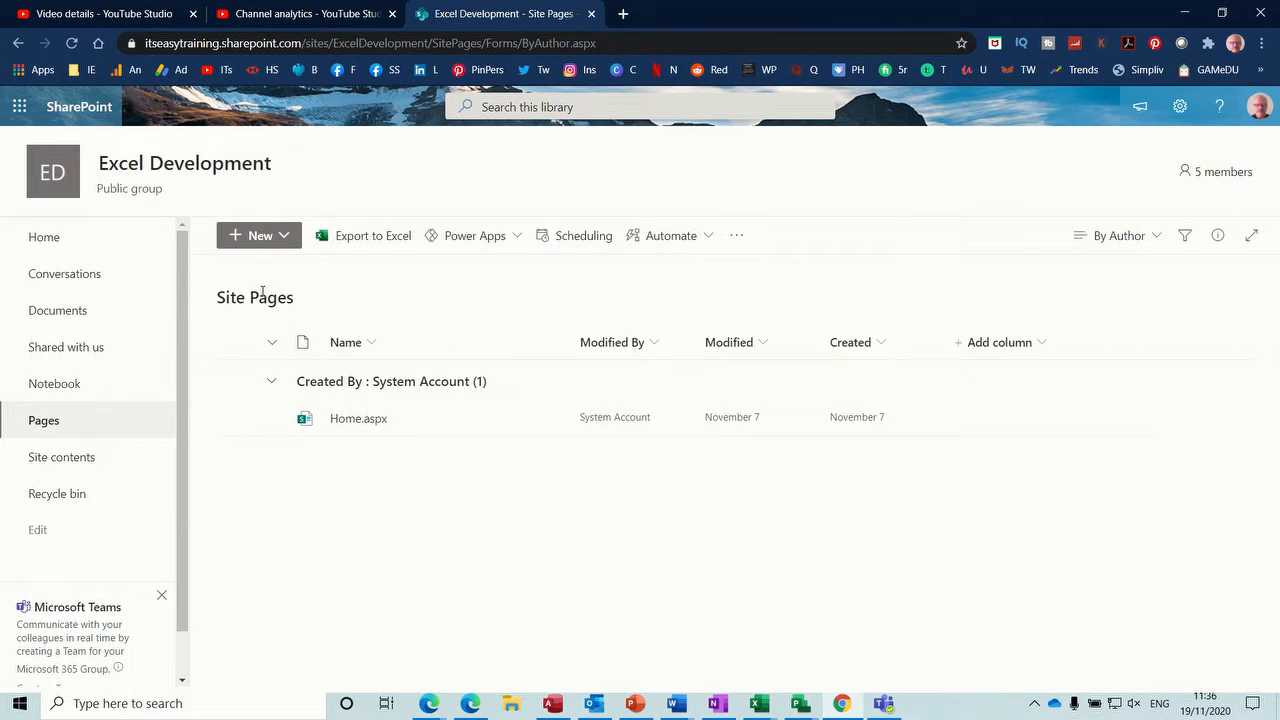
left_click(285, 238)
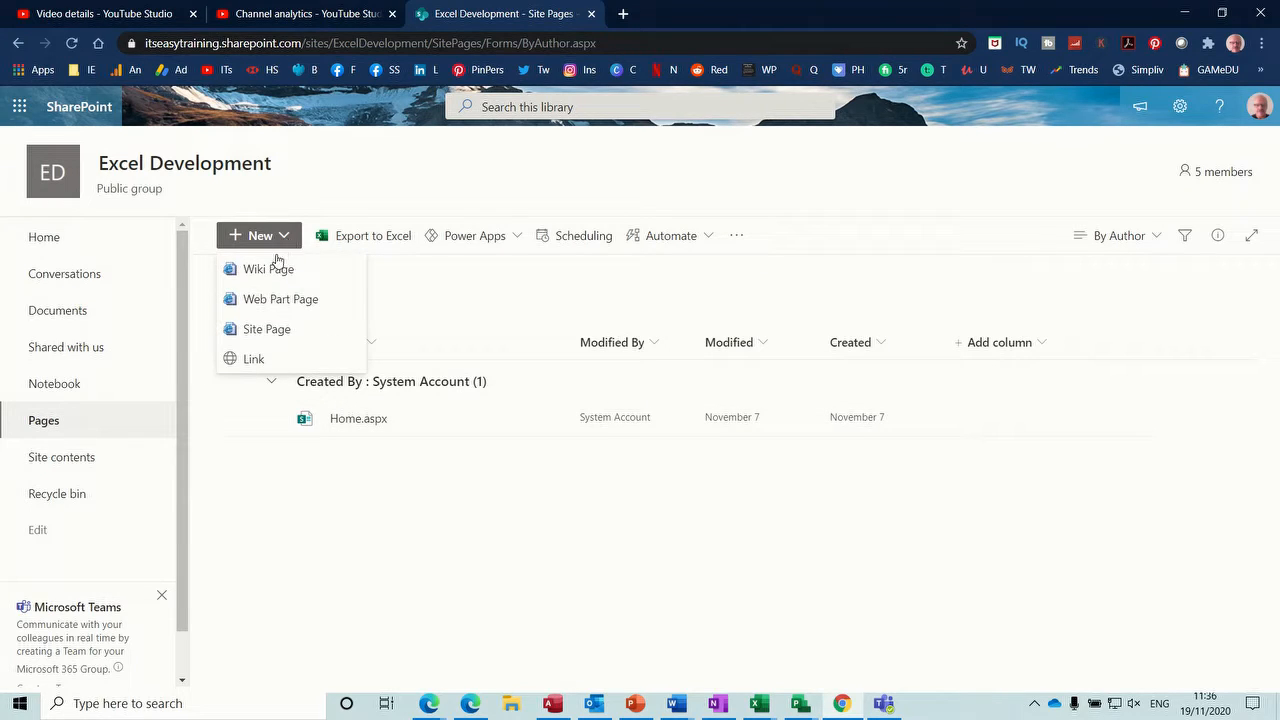
left_click(267, 330)
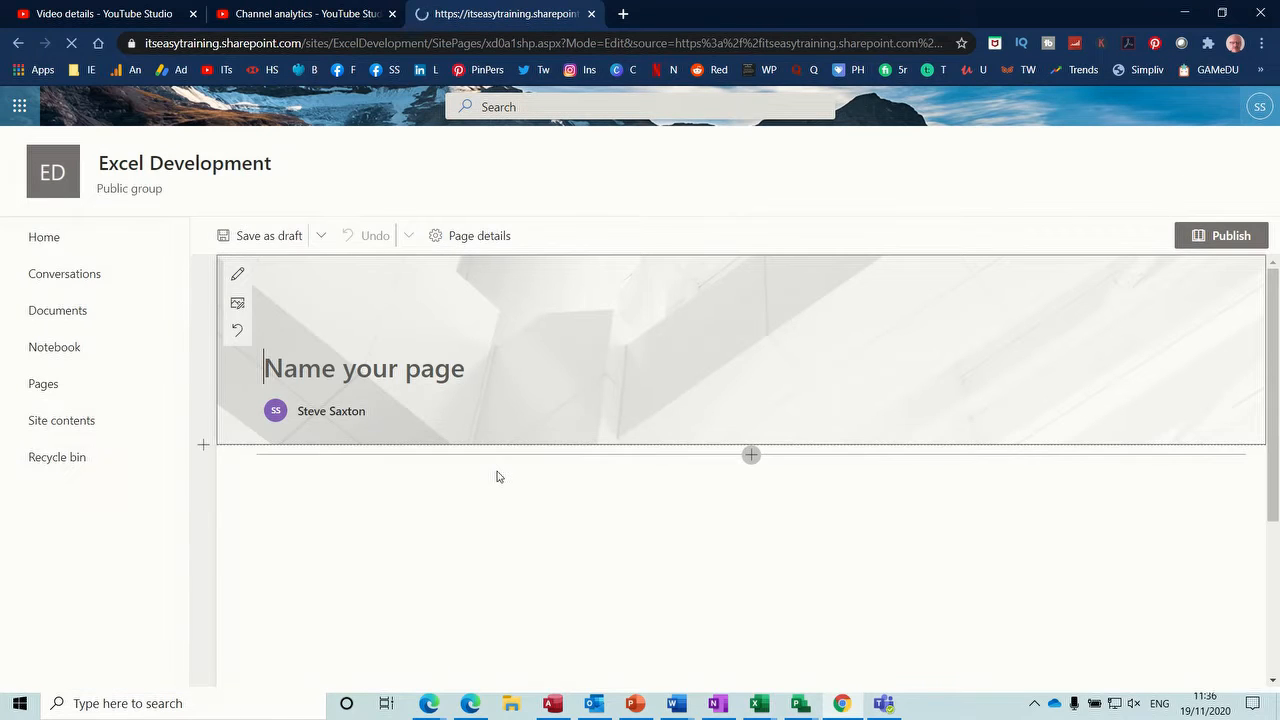
type("Steve")
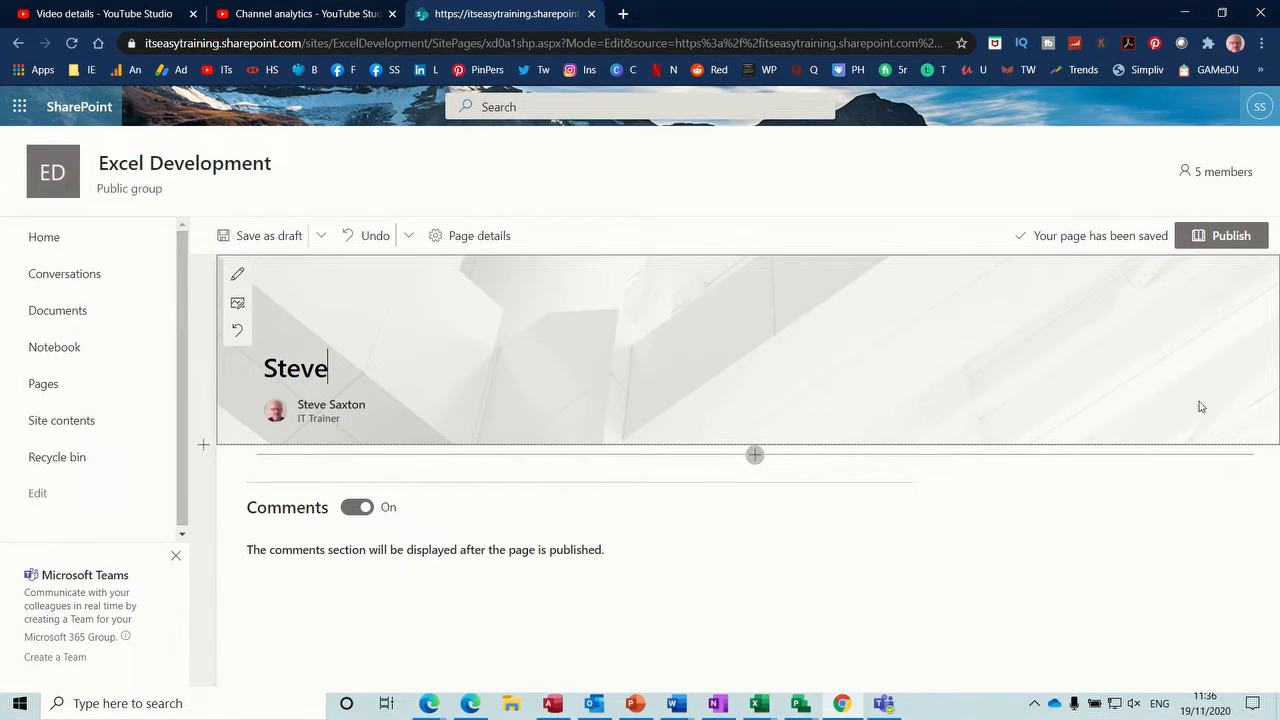
Add an image web part to the page with the stock photo of pink flowers
left_click(755, 455)
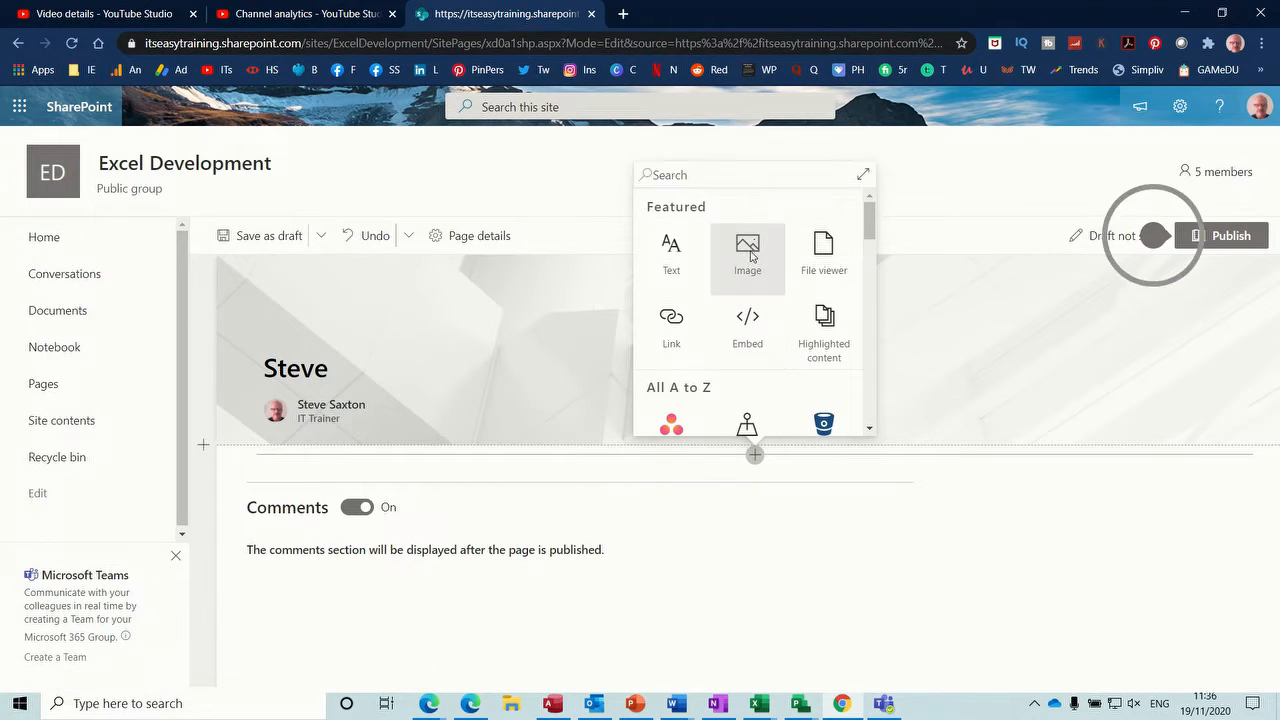
left_click(752, 258)
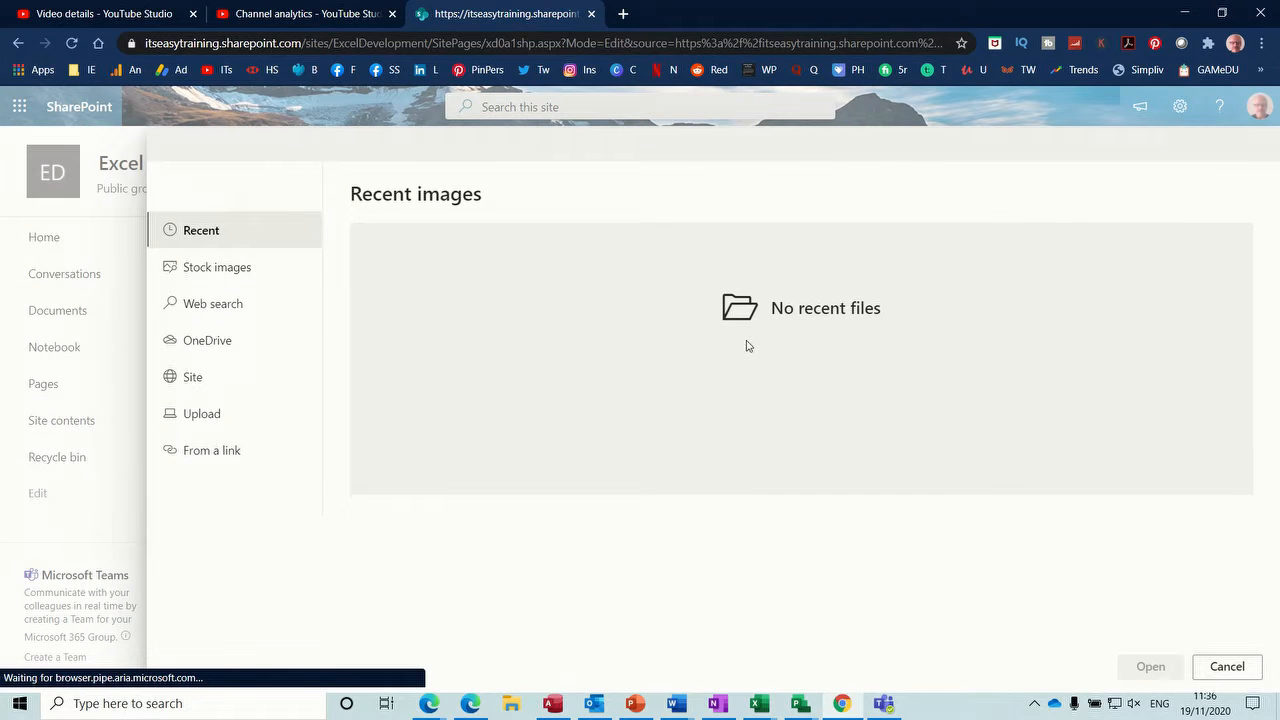
left_click(237, 270)
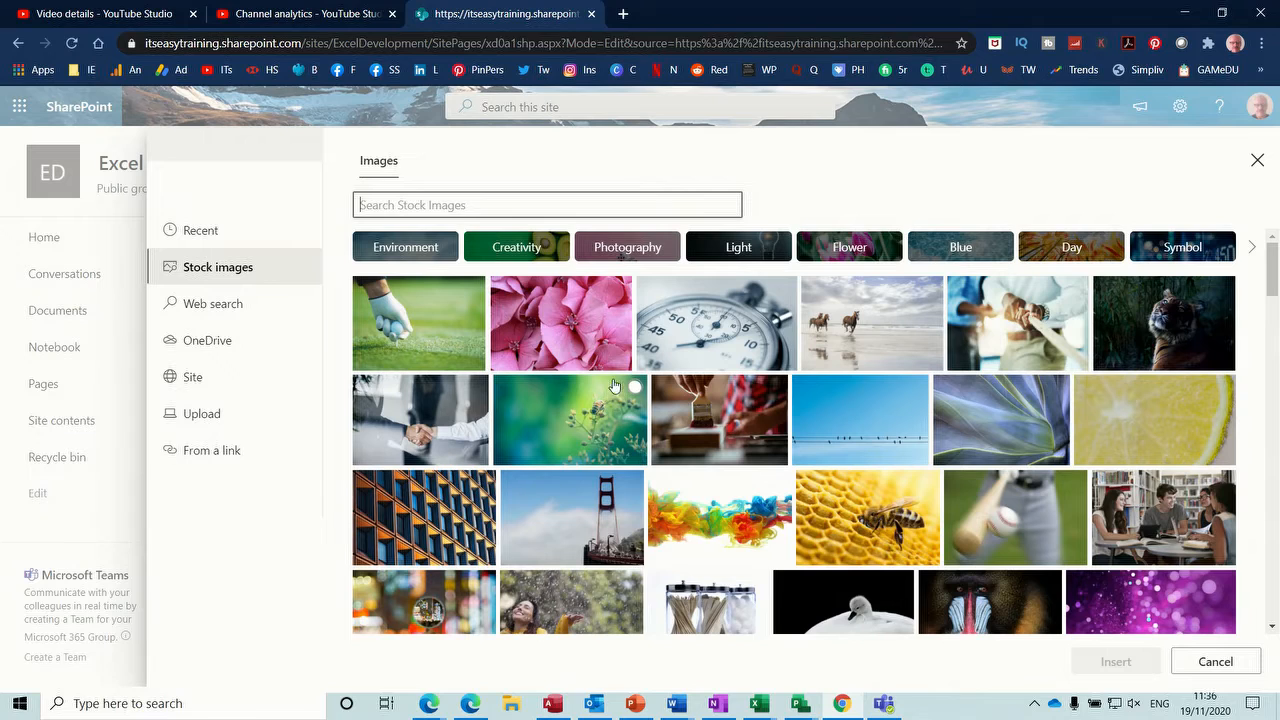
left_click(618, 292)
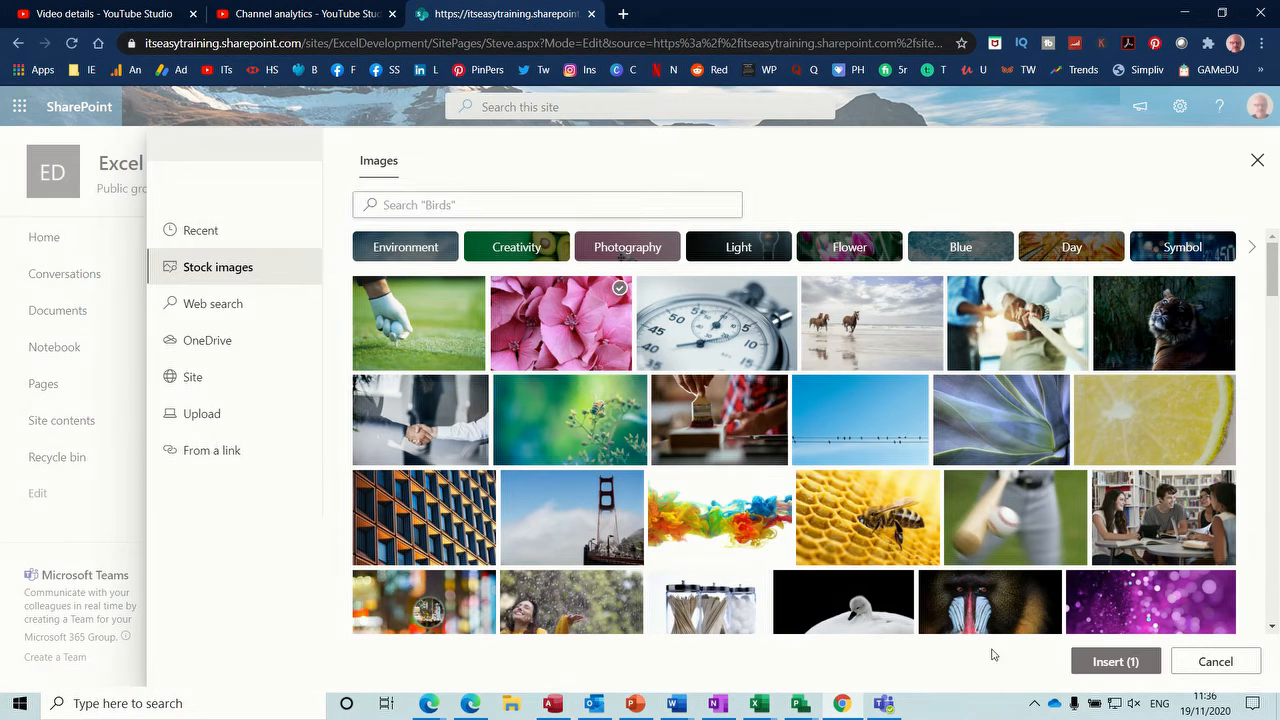
left_click(1081, 668)
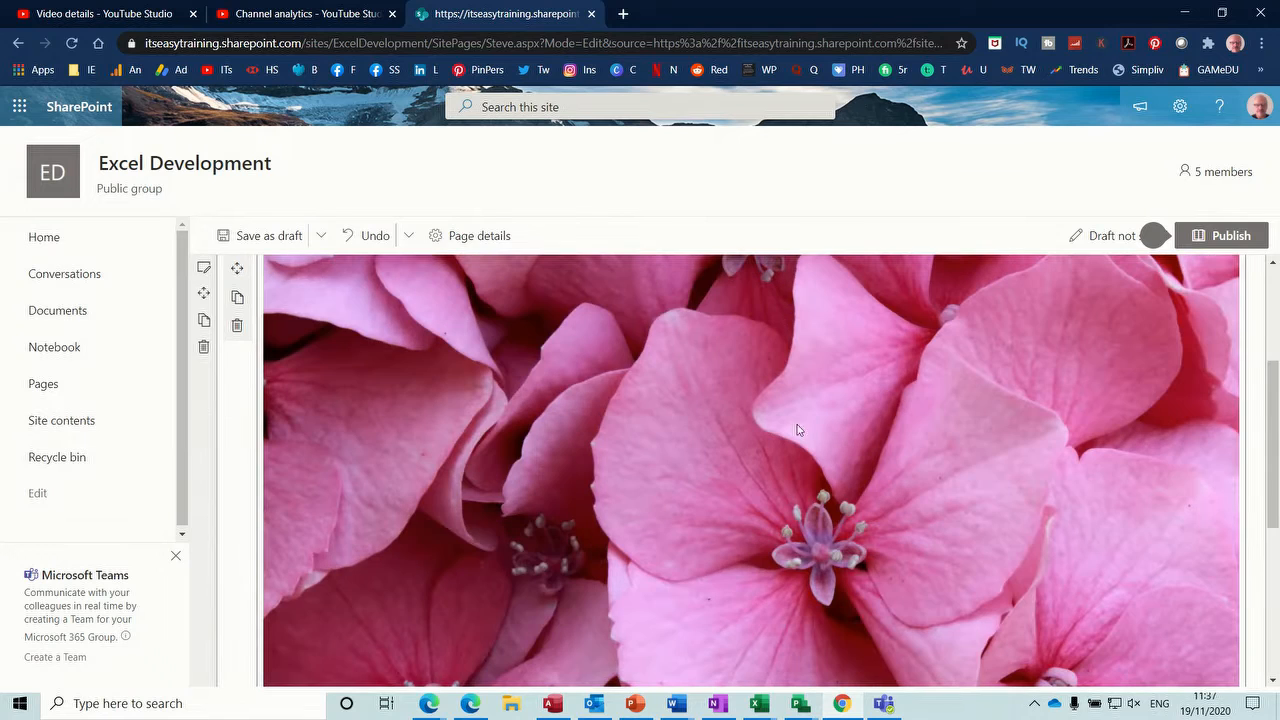
Publish the new site page and dismiss the options for helping others find it
left_click_drag(1274, 433, 1277, 563)
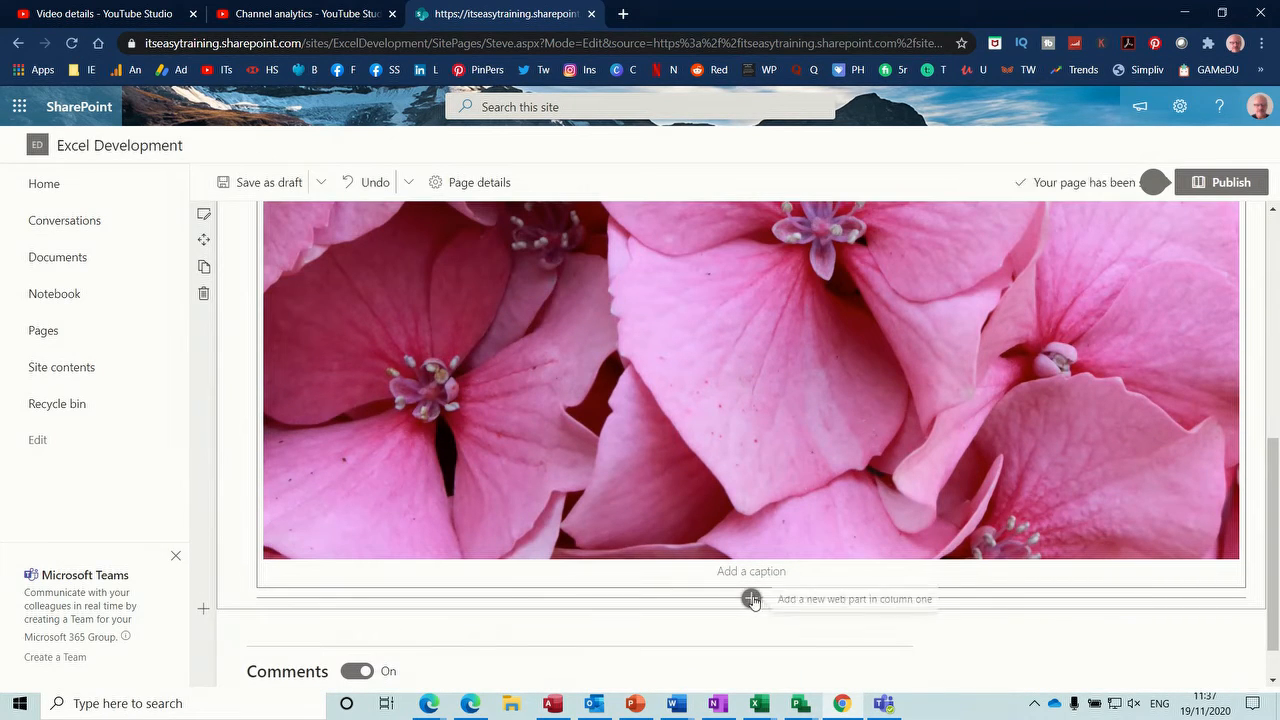
left_click_drag(1275, 500, 1266, 251)
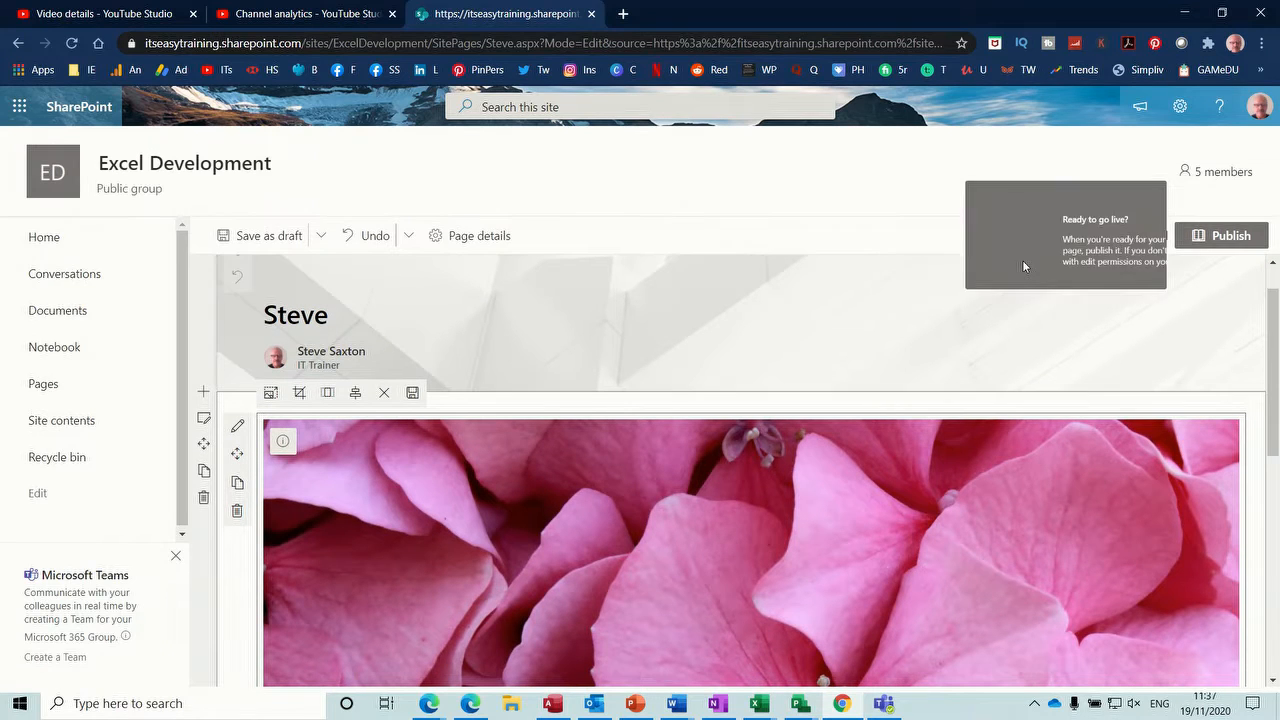
left_click(1209, 237)
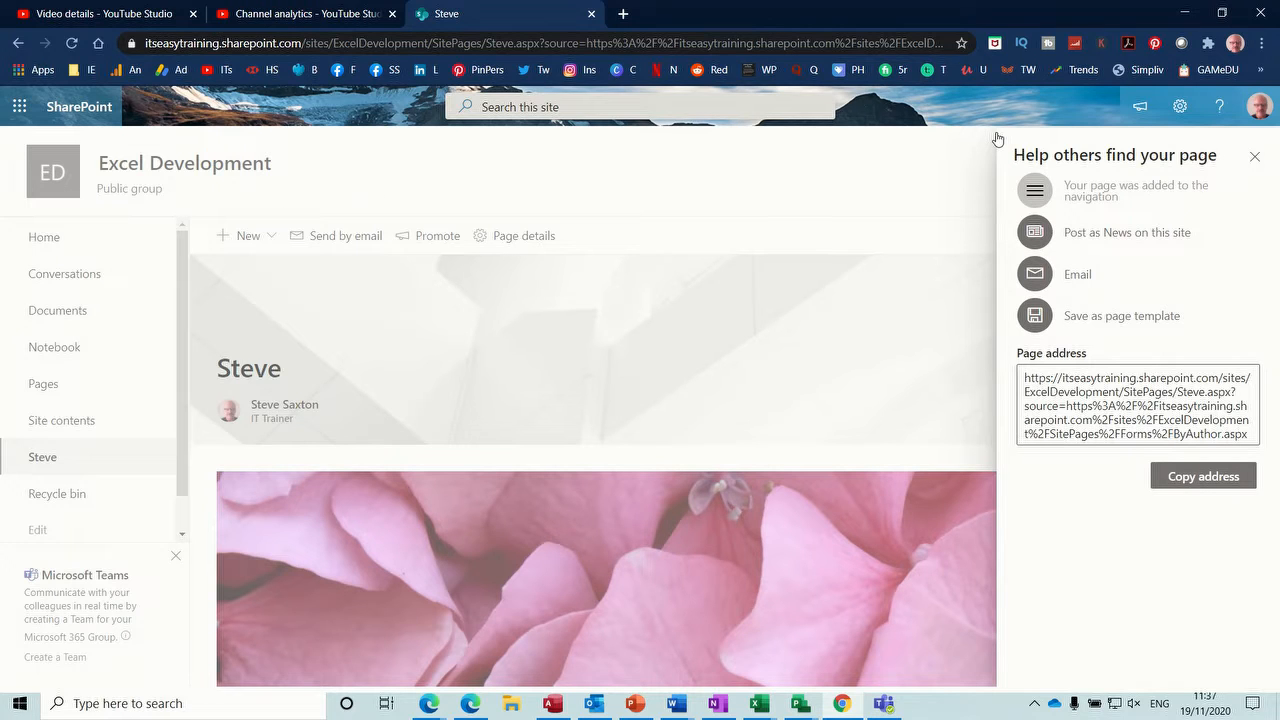
left_click(1256, 157)
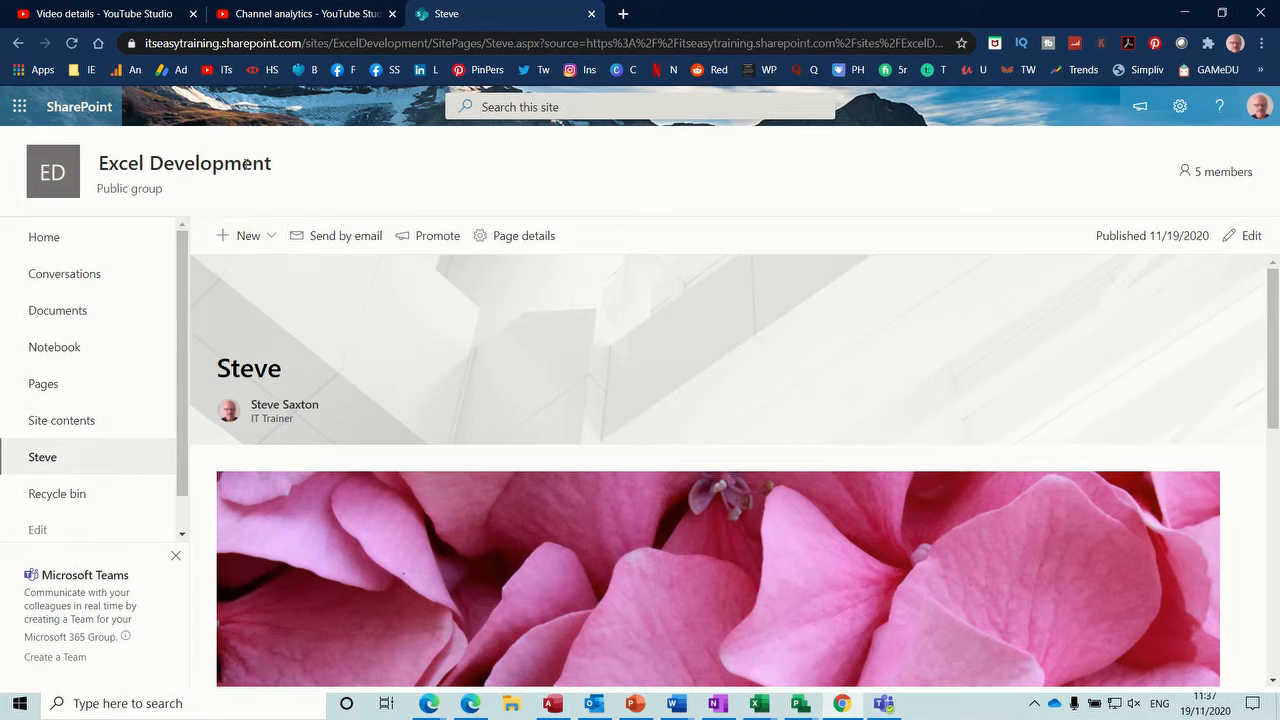
Create a Microsoft Teams team from the site, switch to it in Teams and add a standard channel named "Excel Thoughts"
left_click(57, 660)
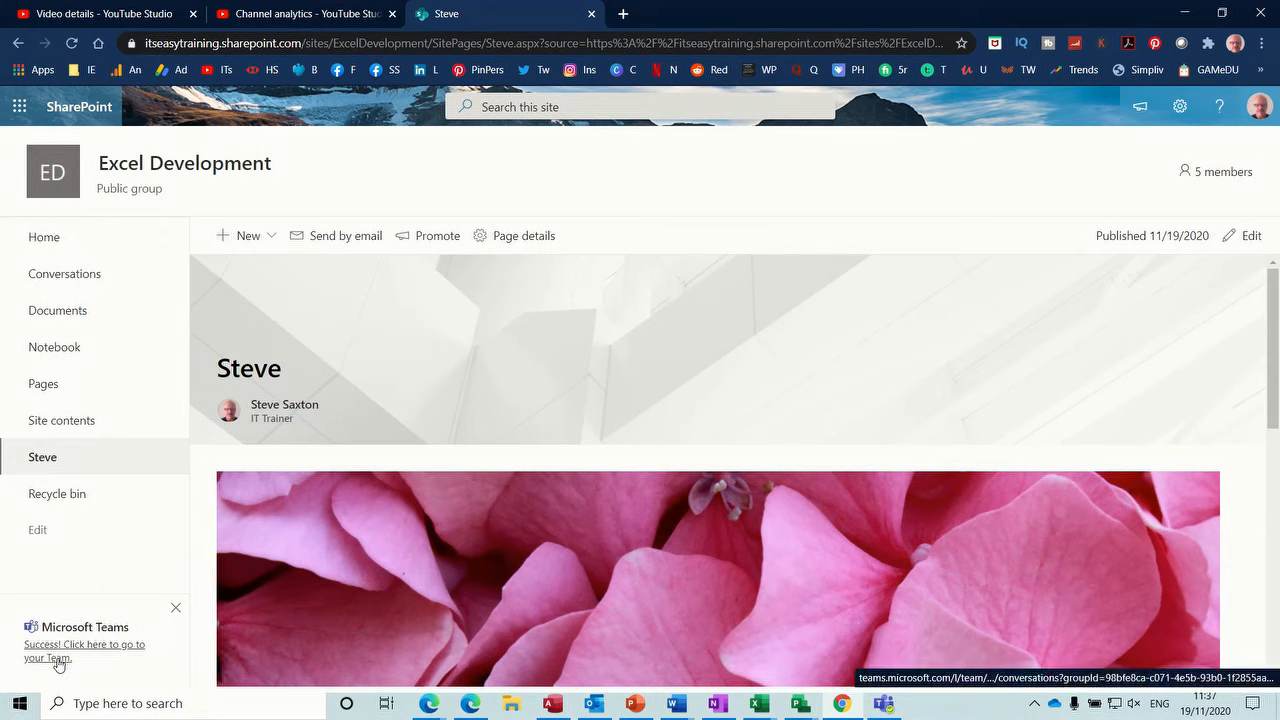
left_click(68, 648)
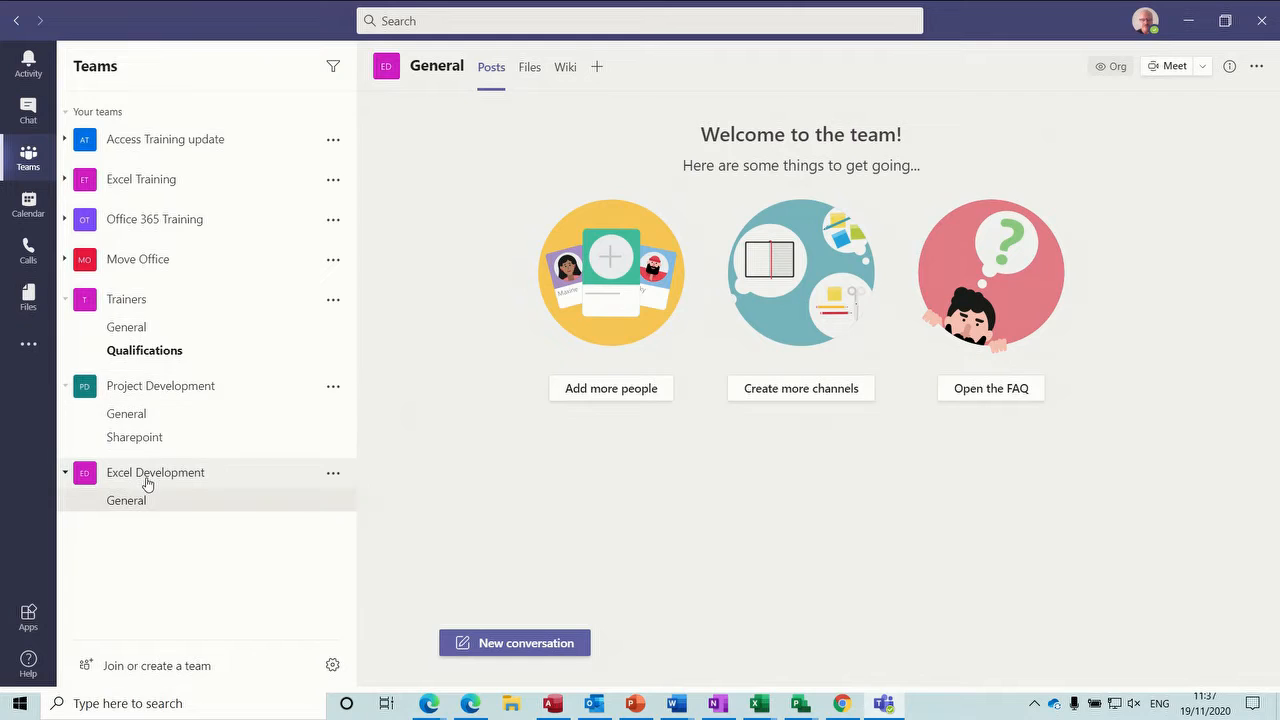
left_click(338, 475)
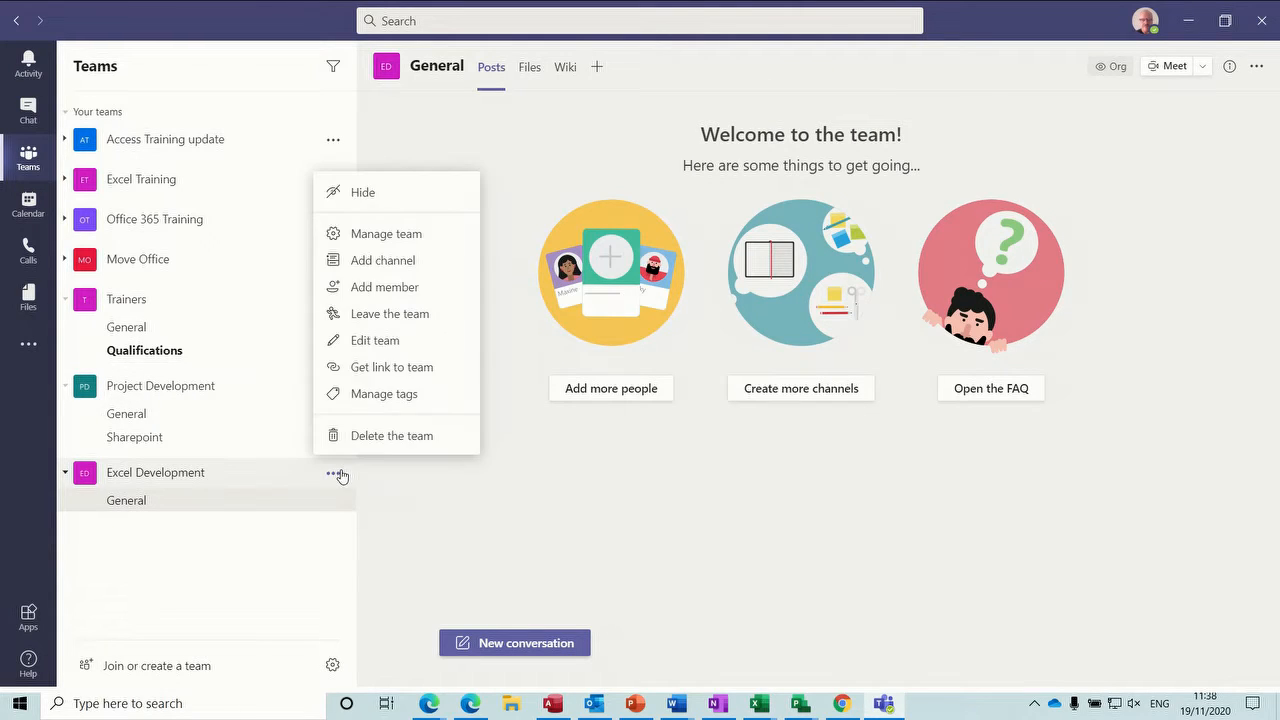
left_click(390, 263)
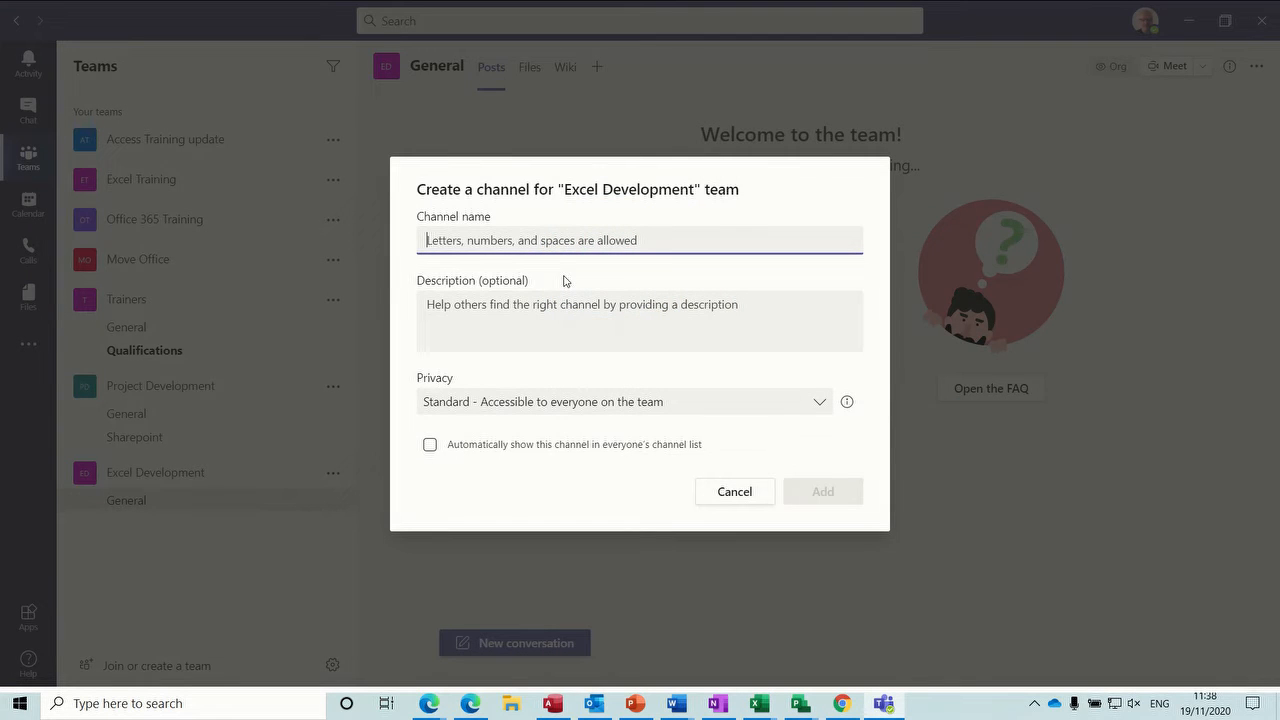
type("Excel Thoughts")
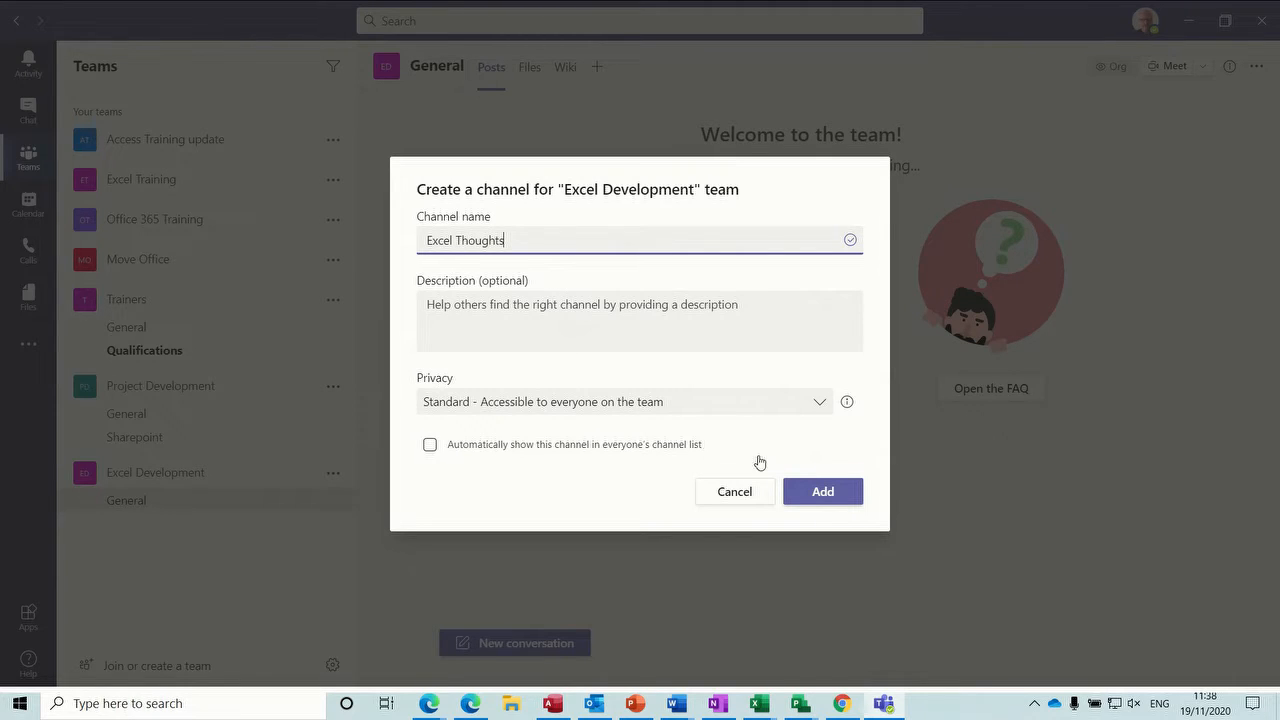
left_click(809, 492)
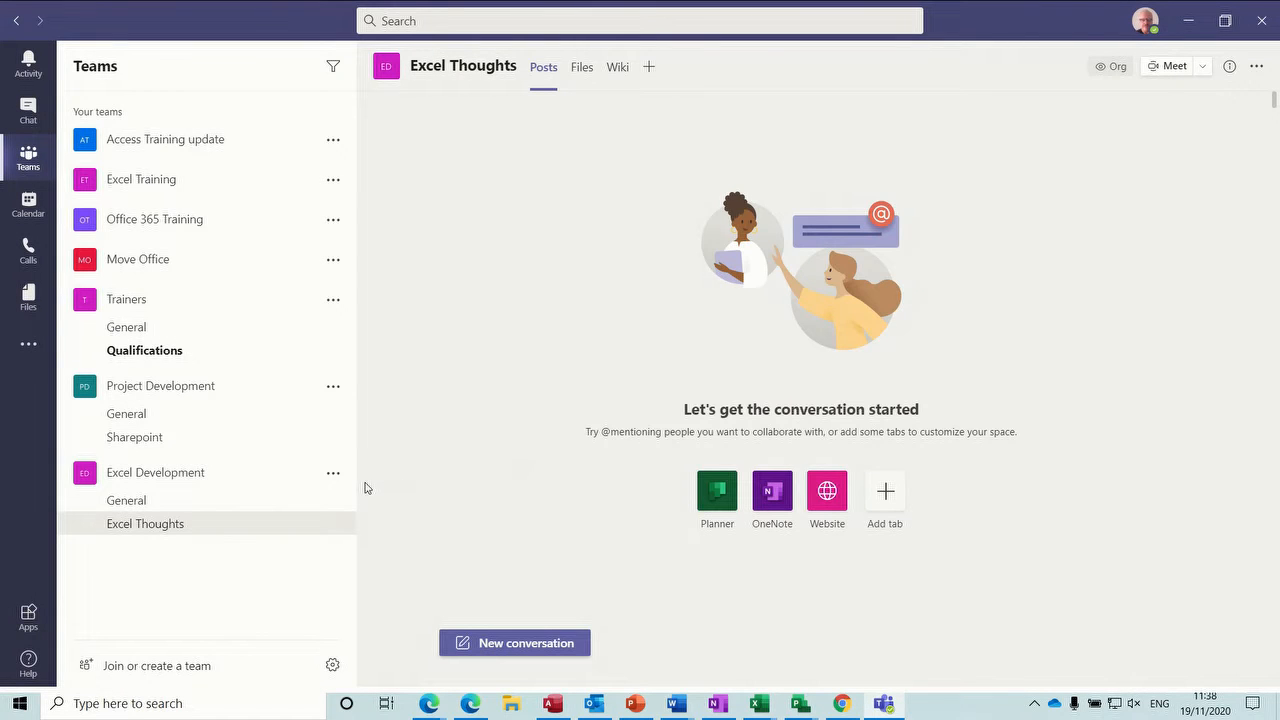
Review the Excel Development team's owners, members and guests in its management page
left_click(331, 476)
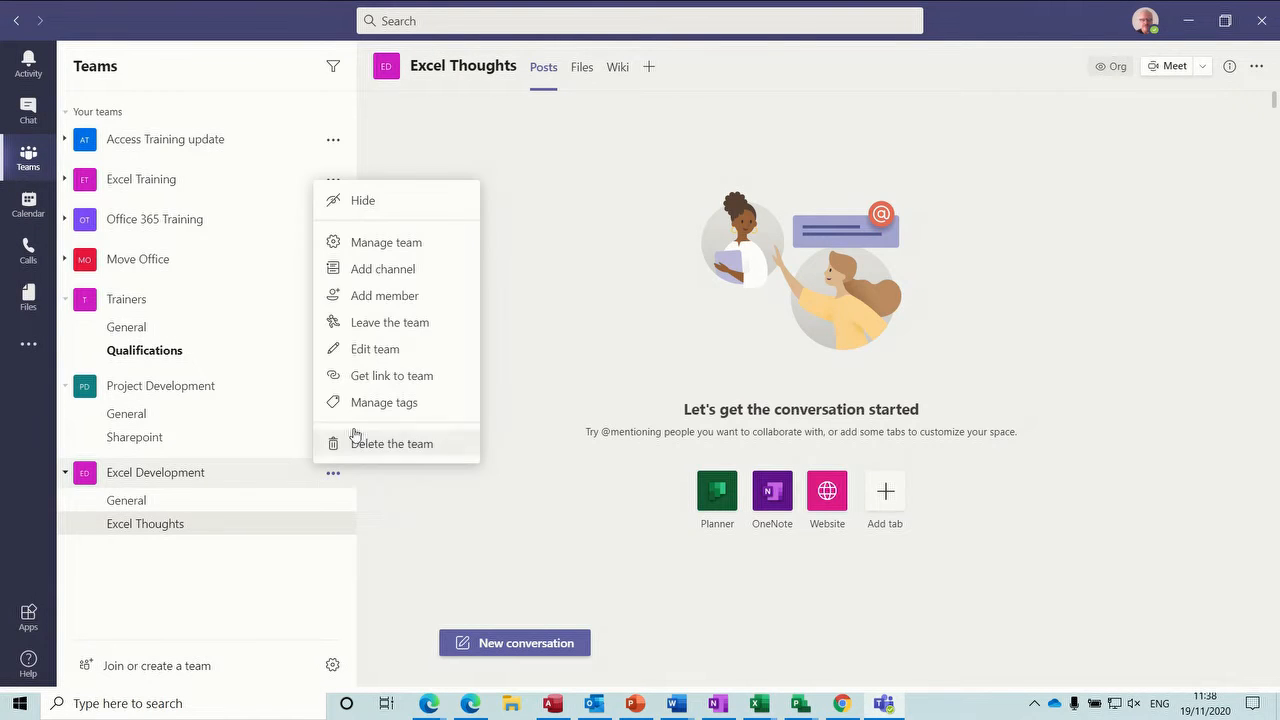
left_click(422, 243)
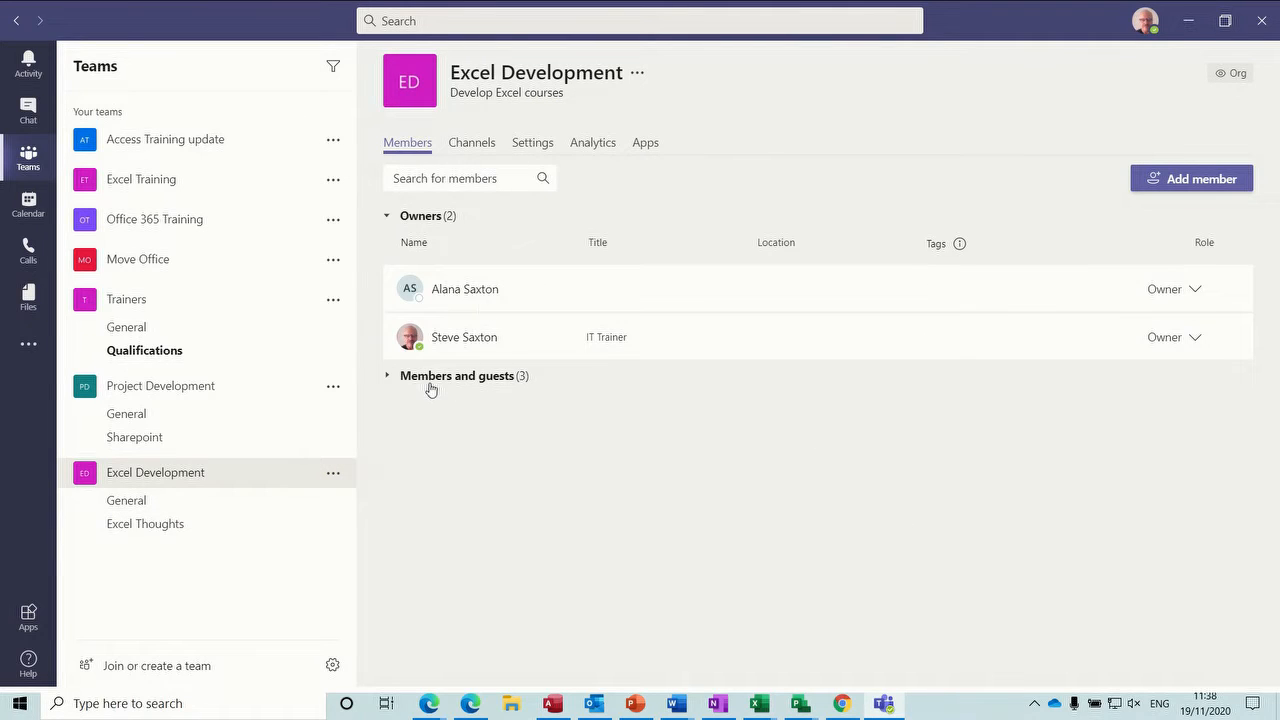
left_click(388, 378)
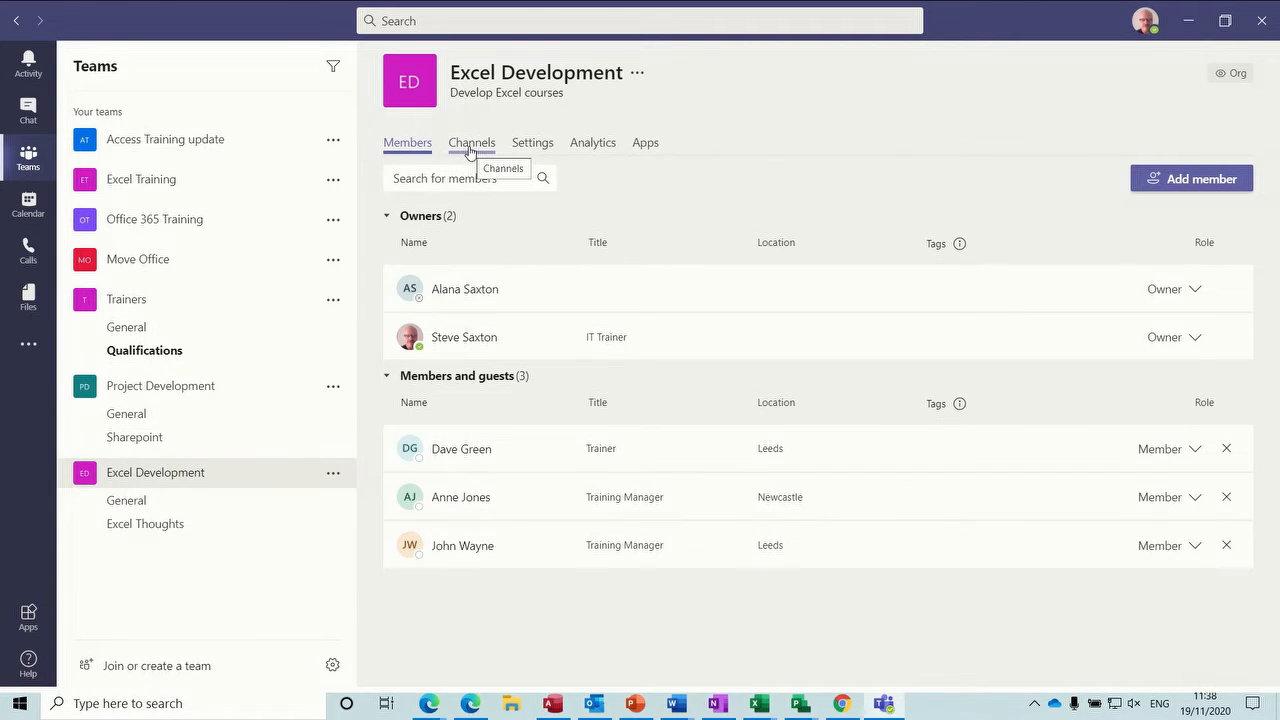
left_click(333, 473)
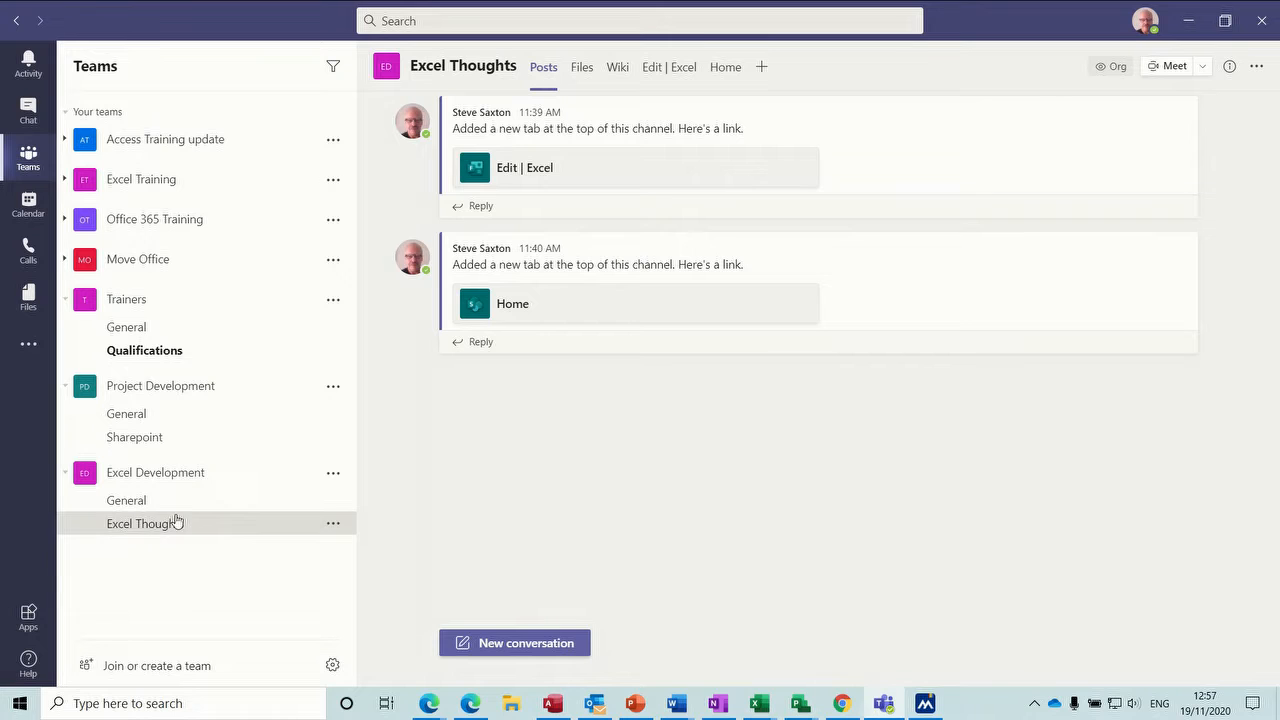
Add a Forms tab to the Excel Thoughts channel with a new shared form named "Excel"
left_click(762, 68)
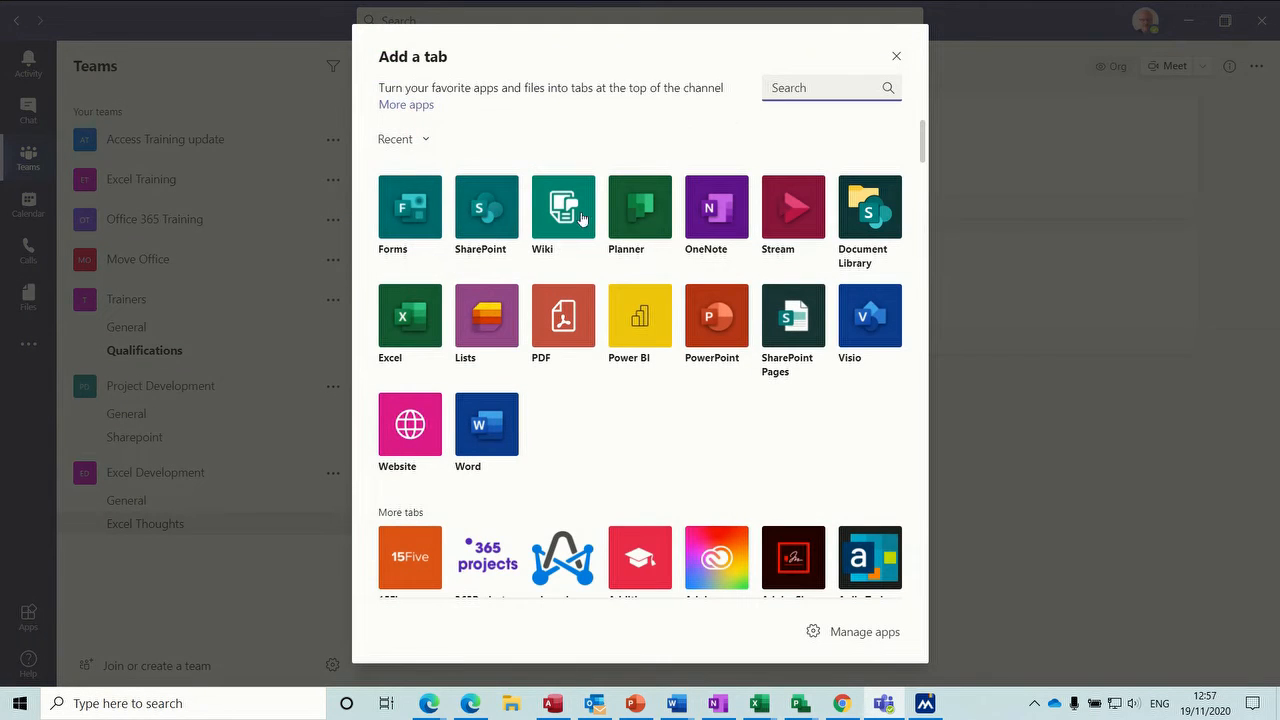
left_click(405, 212)
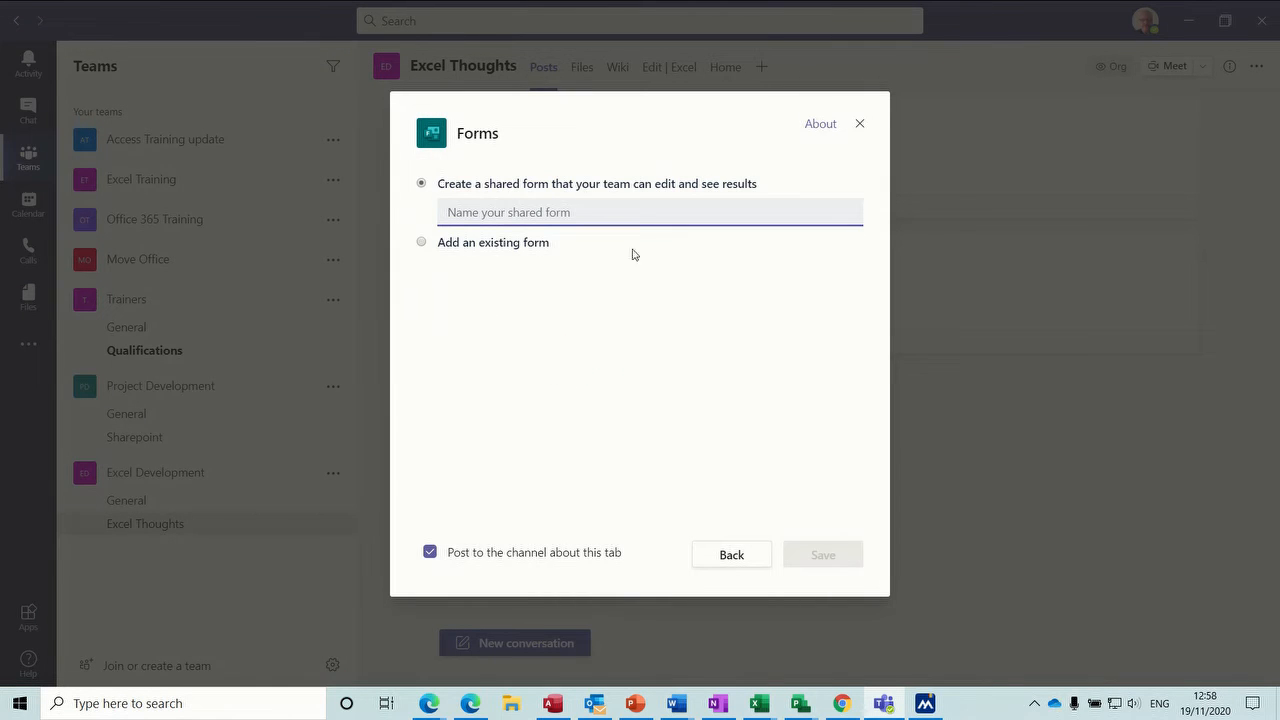
left_click(504, 215)
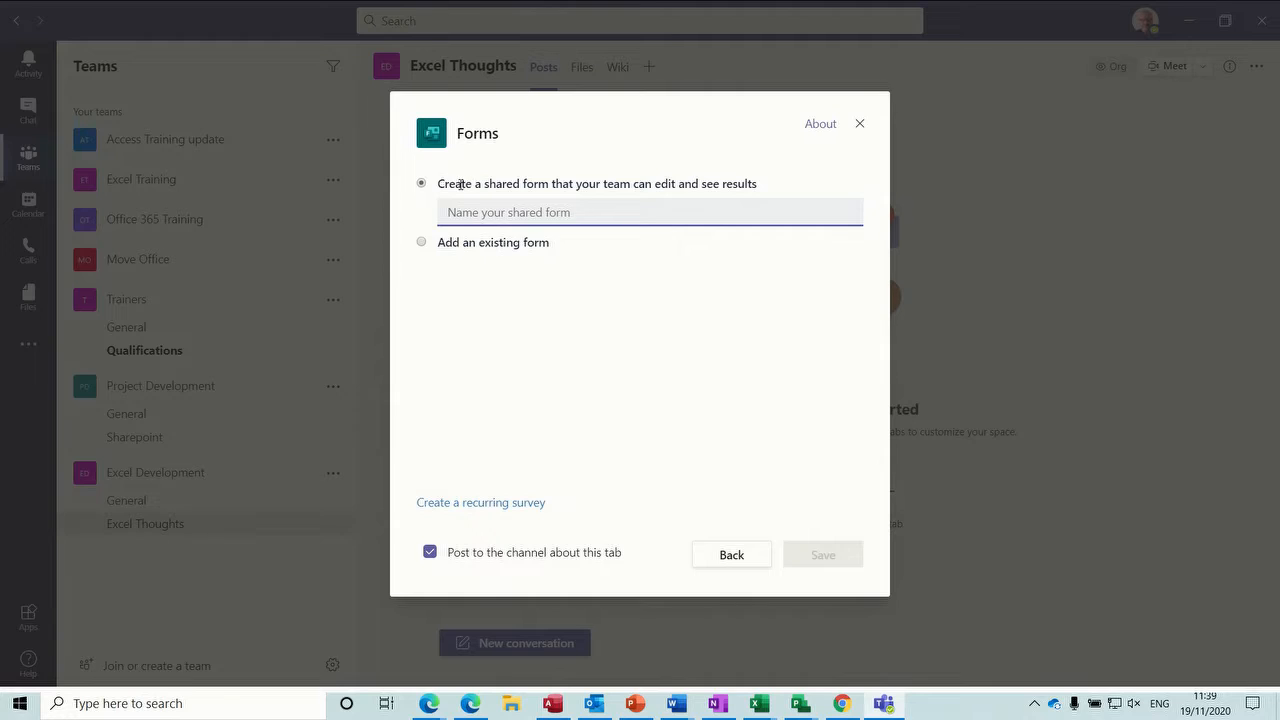
left_click(464, 213)
type("Excel")
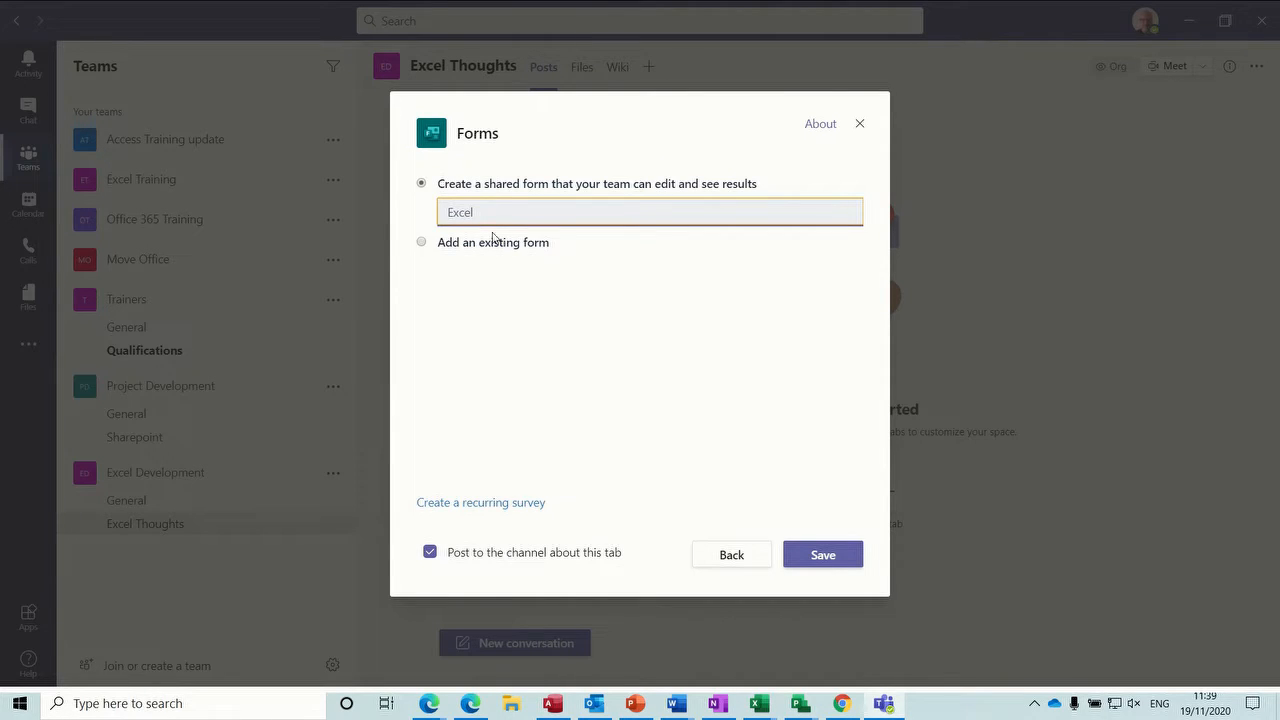
left_click(812, 554)
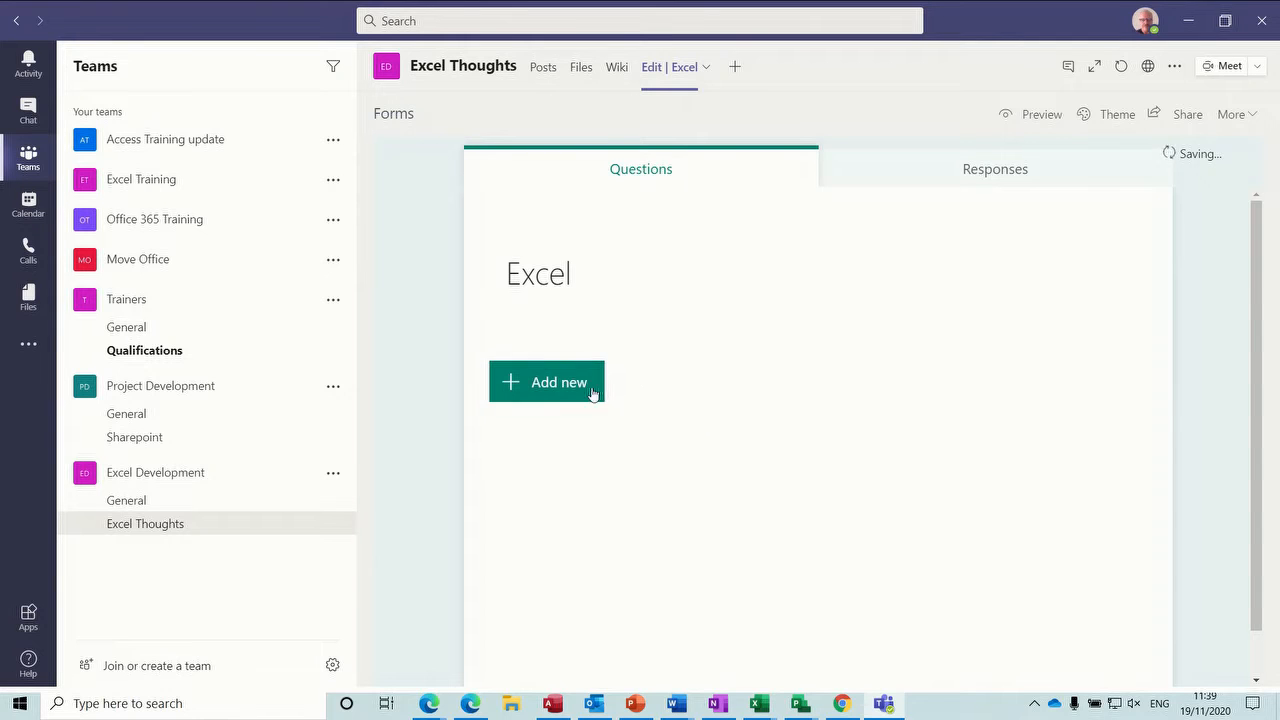
Add a choice question "Is Excel working for you" to the form with the options "Yes" and "No"
left_click(590, 392)
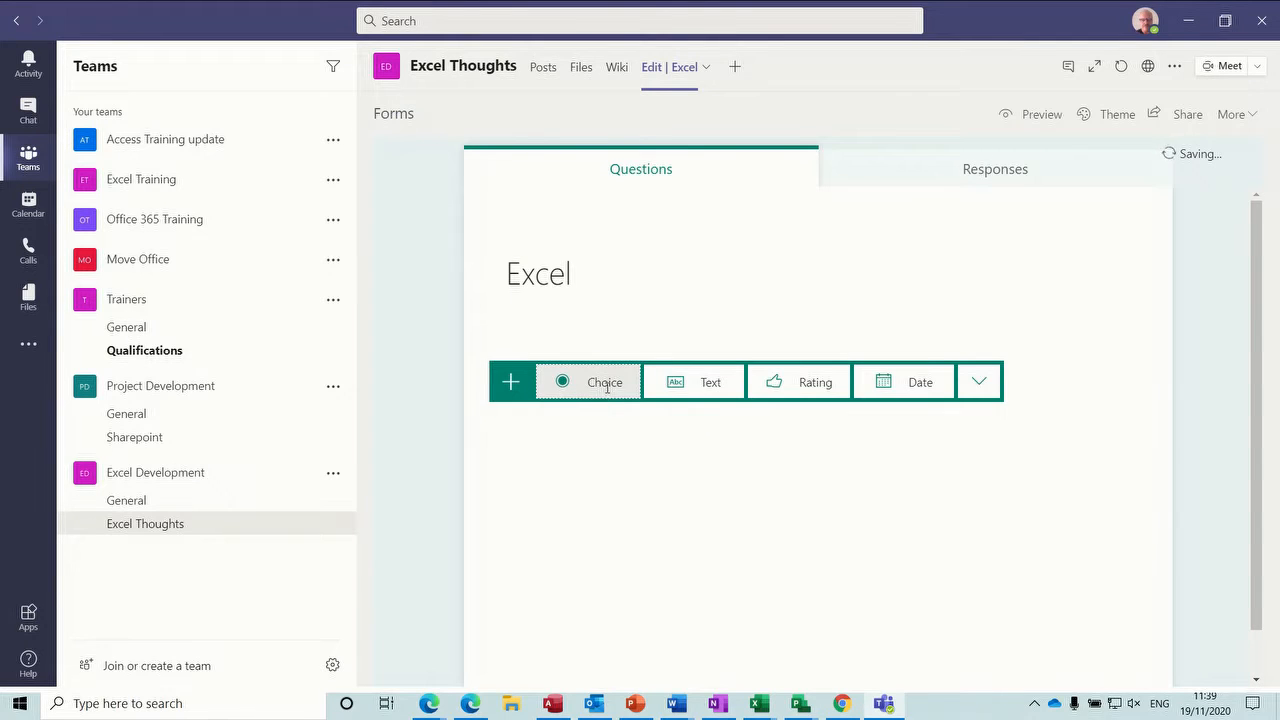
left_click(604, 383)
type("Is Excel working for you")
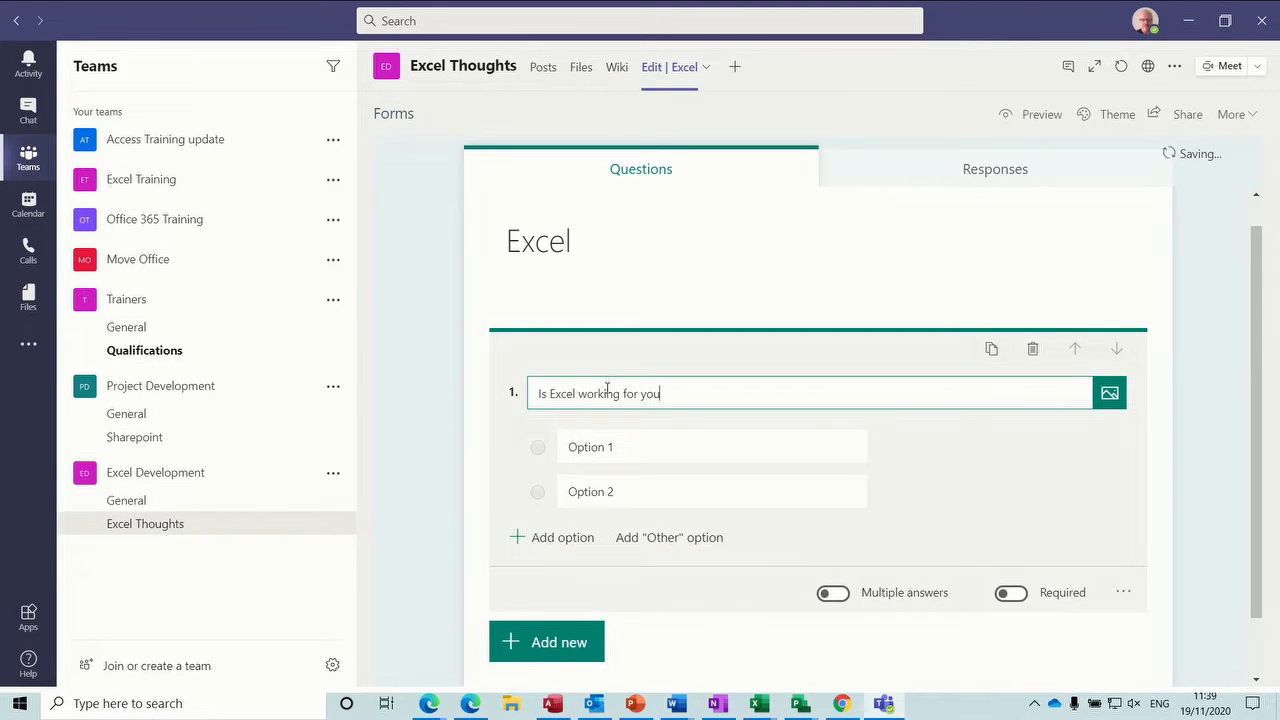
left_click(628, 486)
type("Yes")
left_click(606, 531)
type("No")
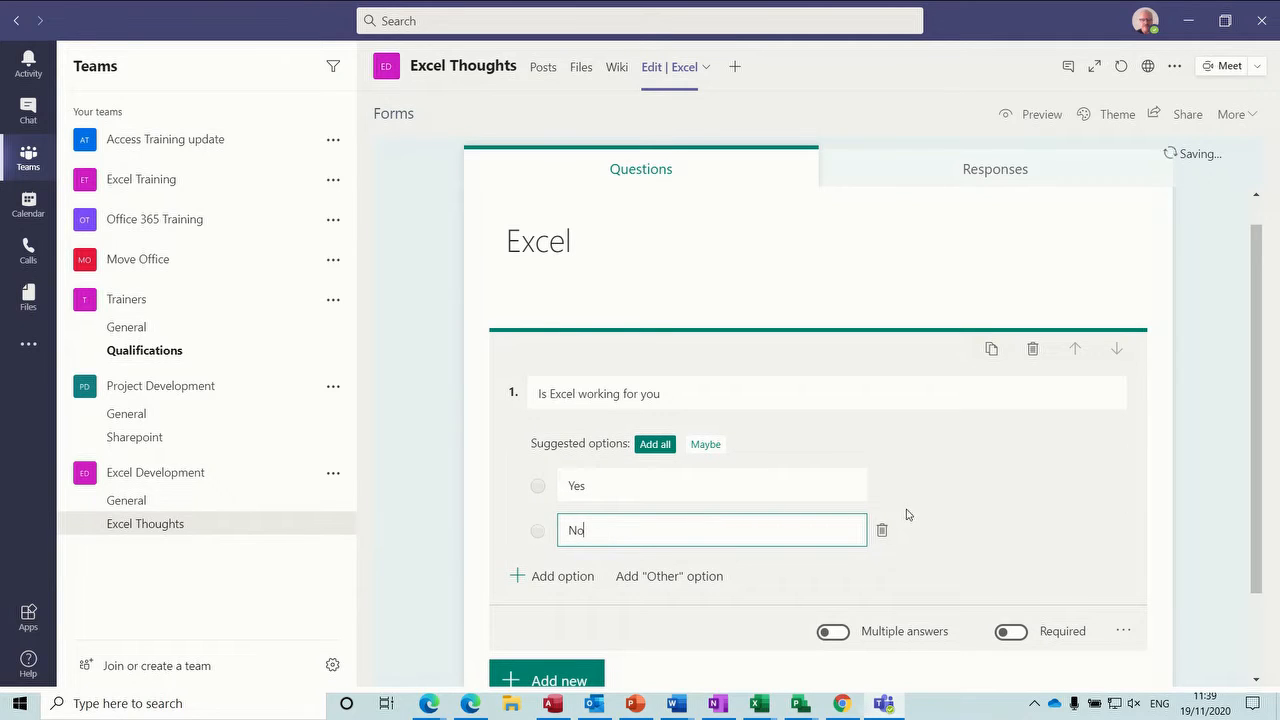
Finish editing the form question and view the Excel form's responses, keeping the Excel Development team's channel list expanded
left_click(724, 598)
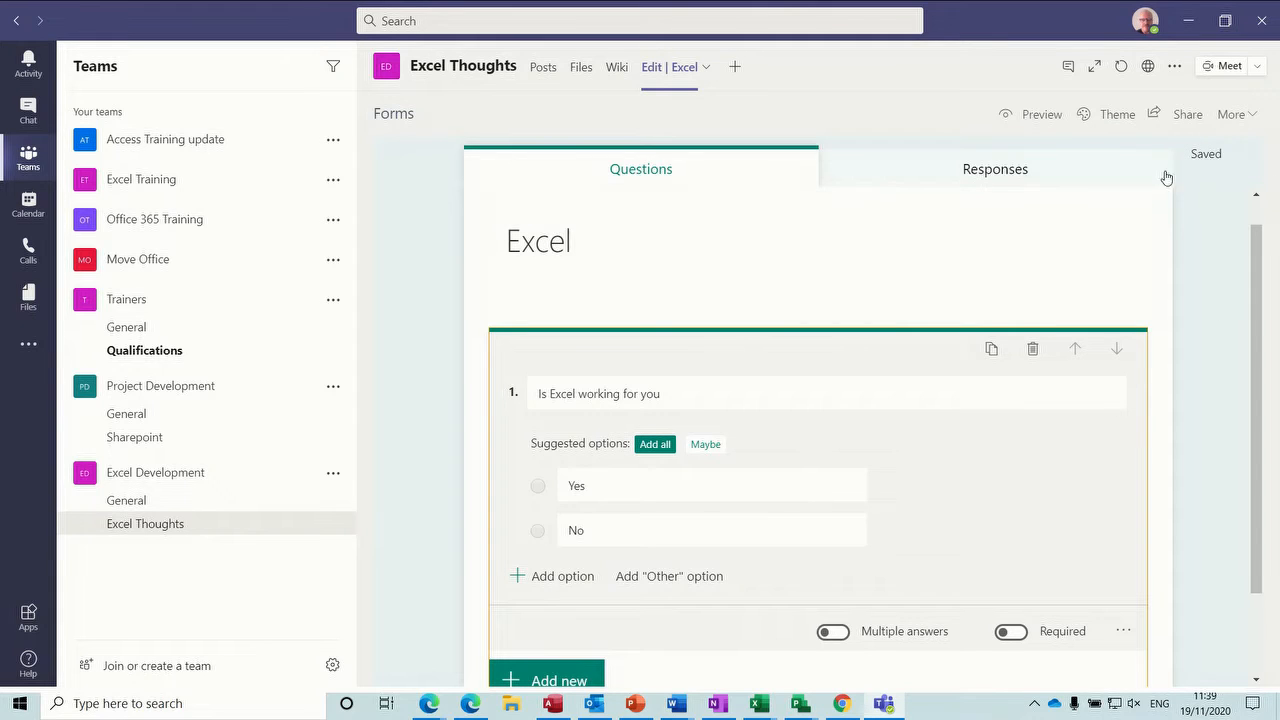
left_click(987, 172)
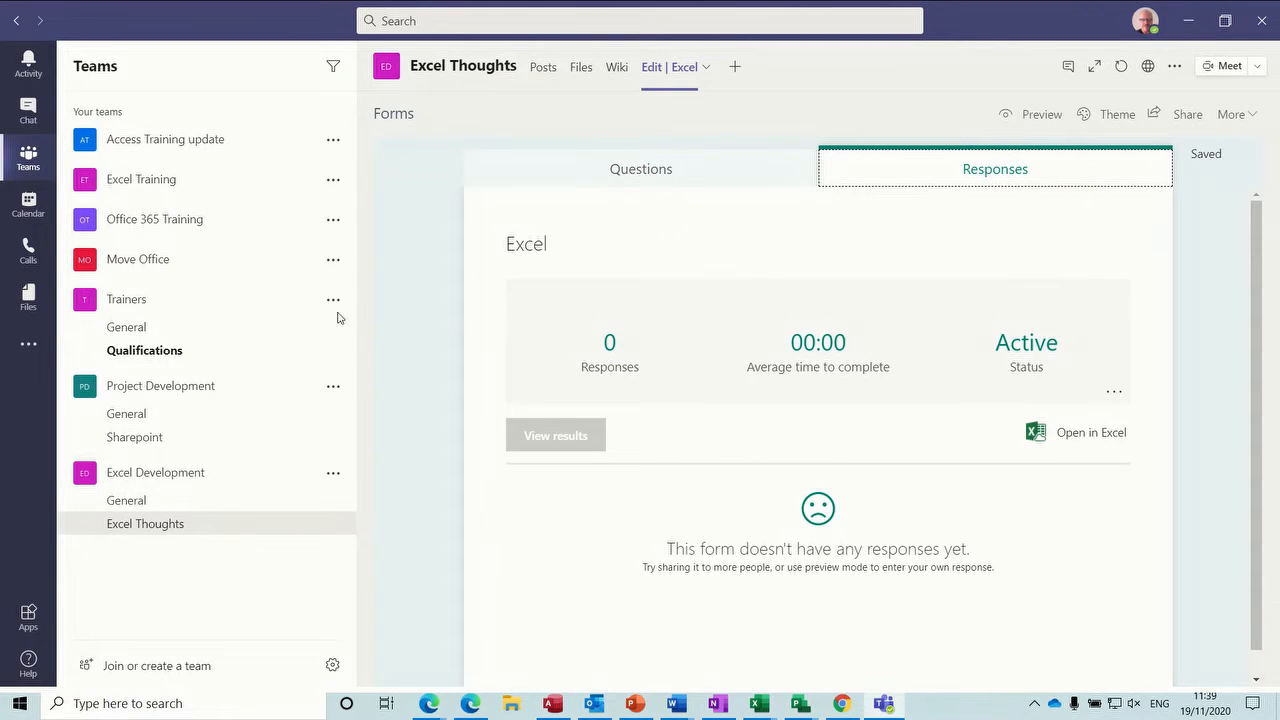
left_click(155, 476)
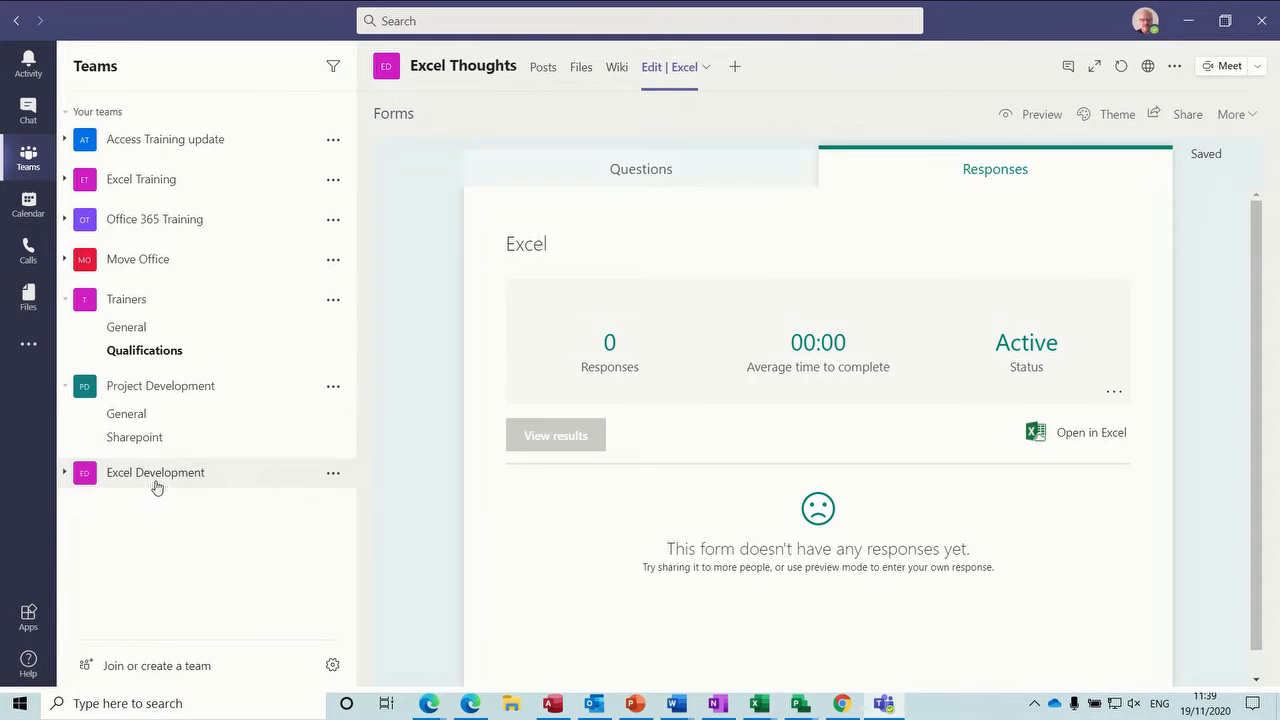
left_click(66, 477)
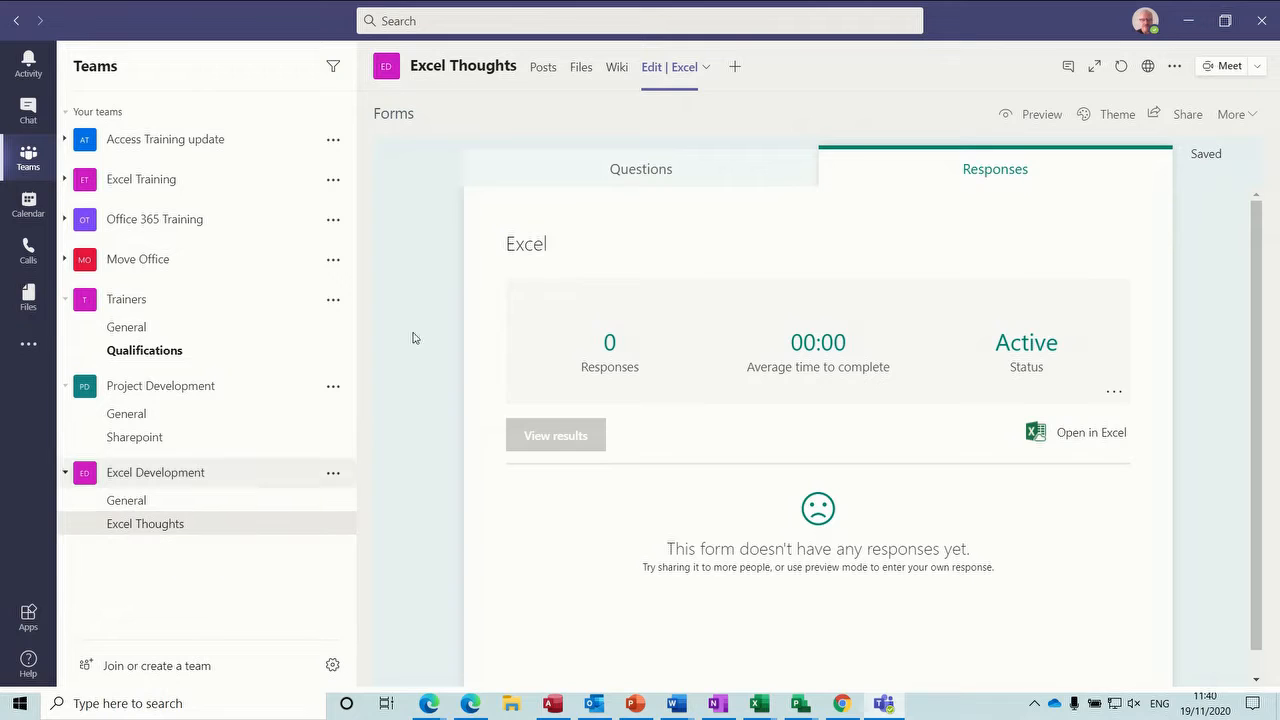
Add a SharePoint tab to the Excel Thoughts channel showing the team site's Home page, with a channel post about it
left_click(737, 67)
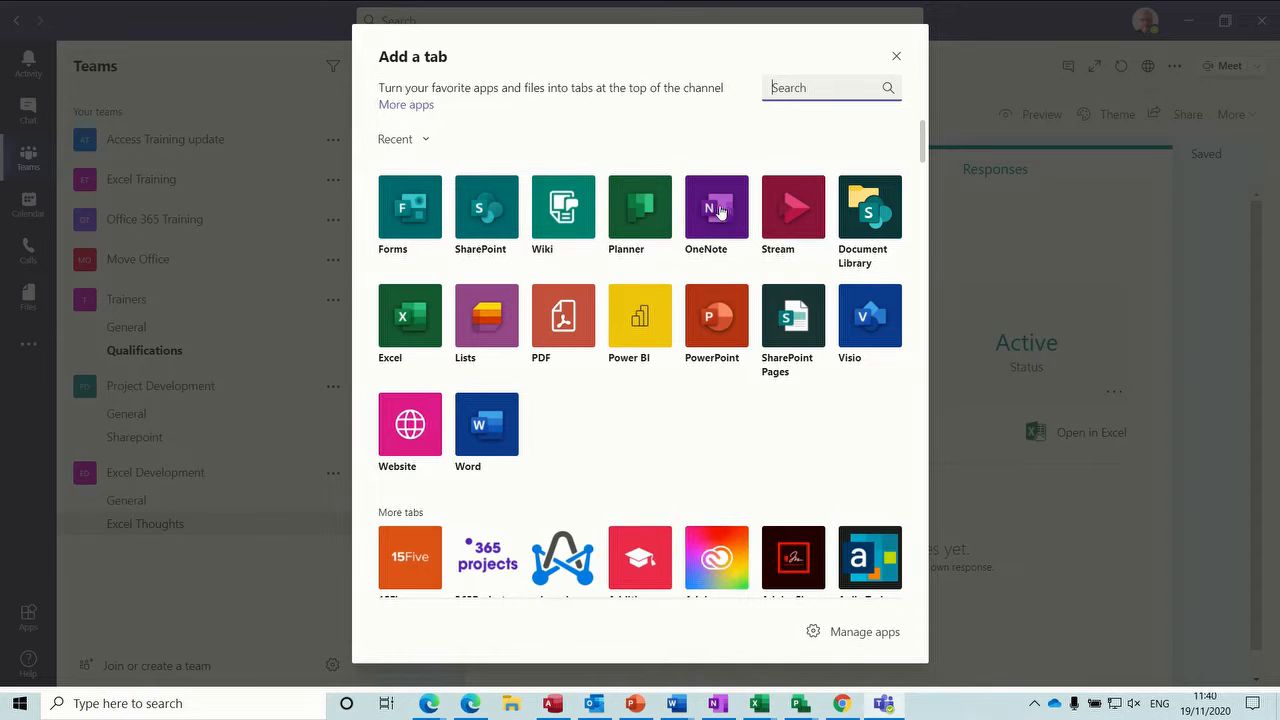
left_click(484, 214)
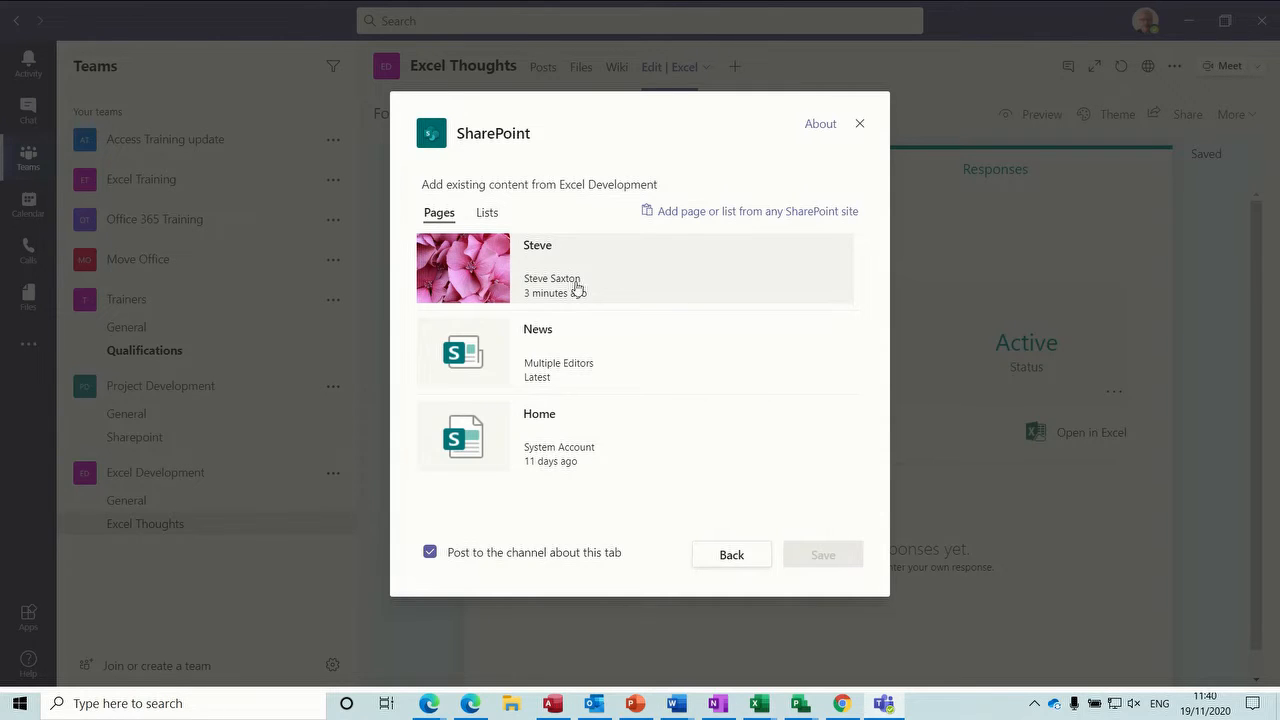
left_click(465, 442)
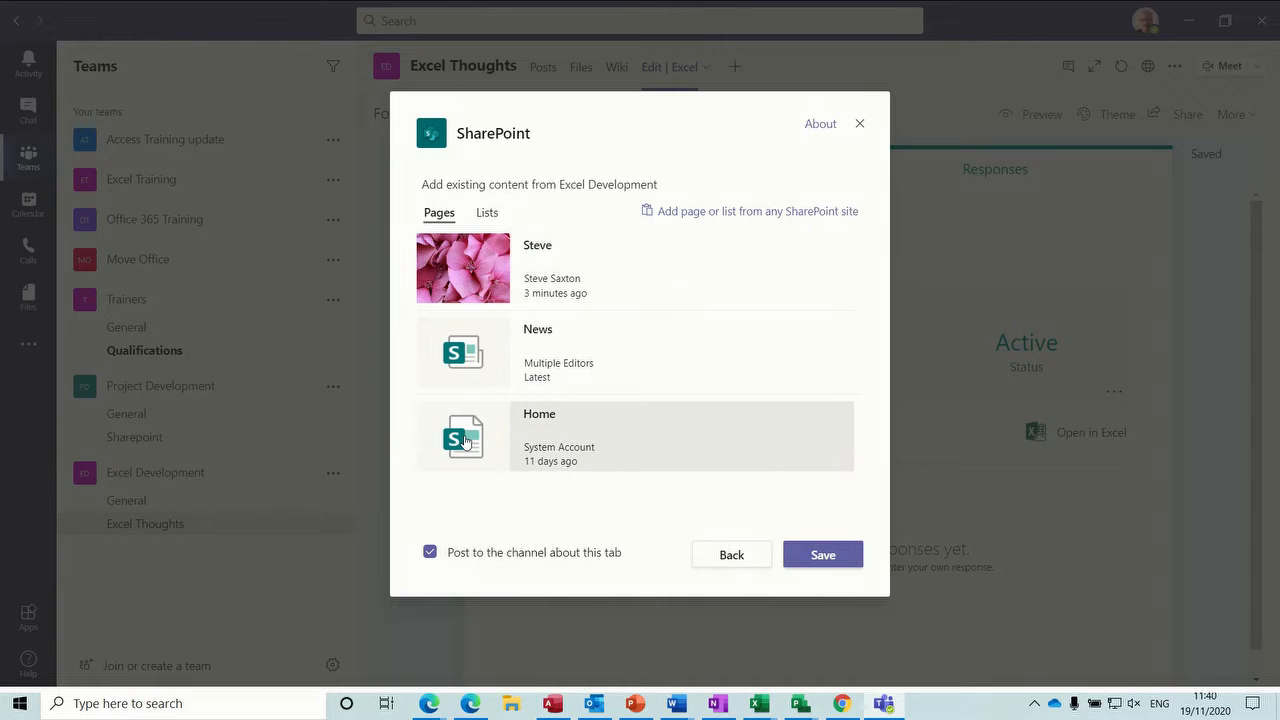
left_click(804, 555)
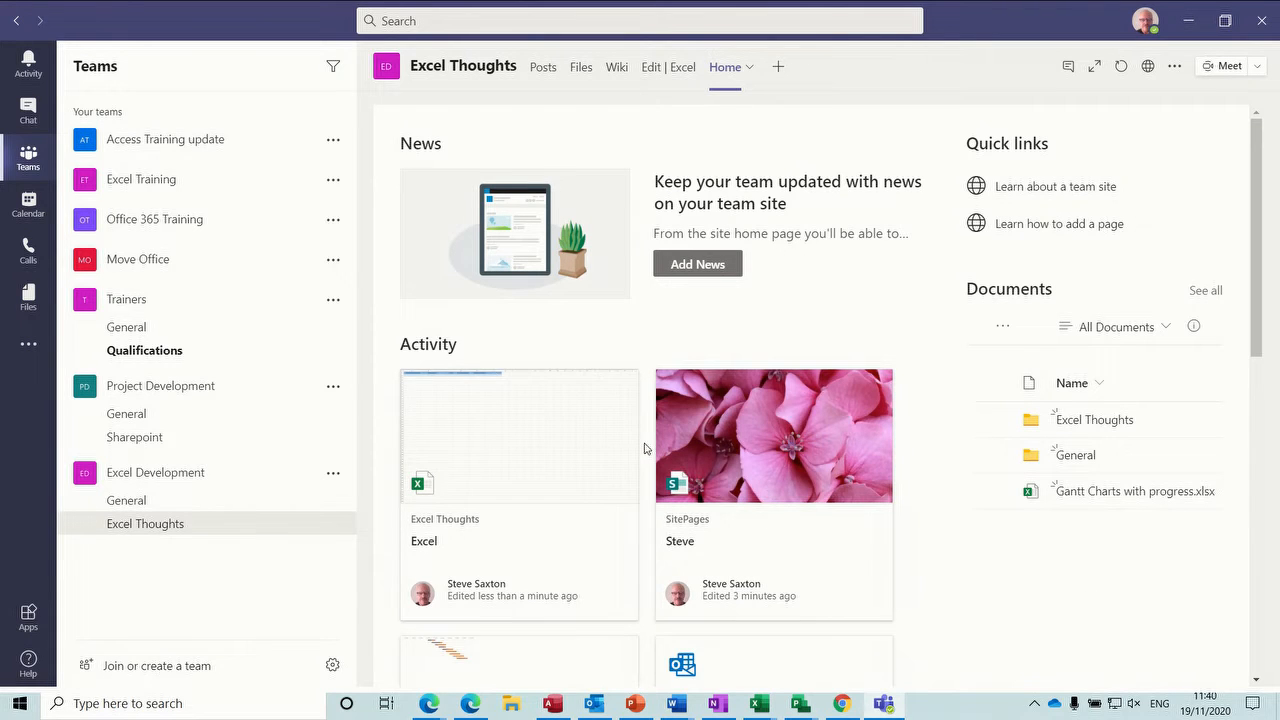
View the page with the pink flower image from the Home tab, and go back through the channel's posts to the team's apps list
left_click(759, 450)
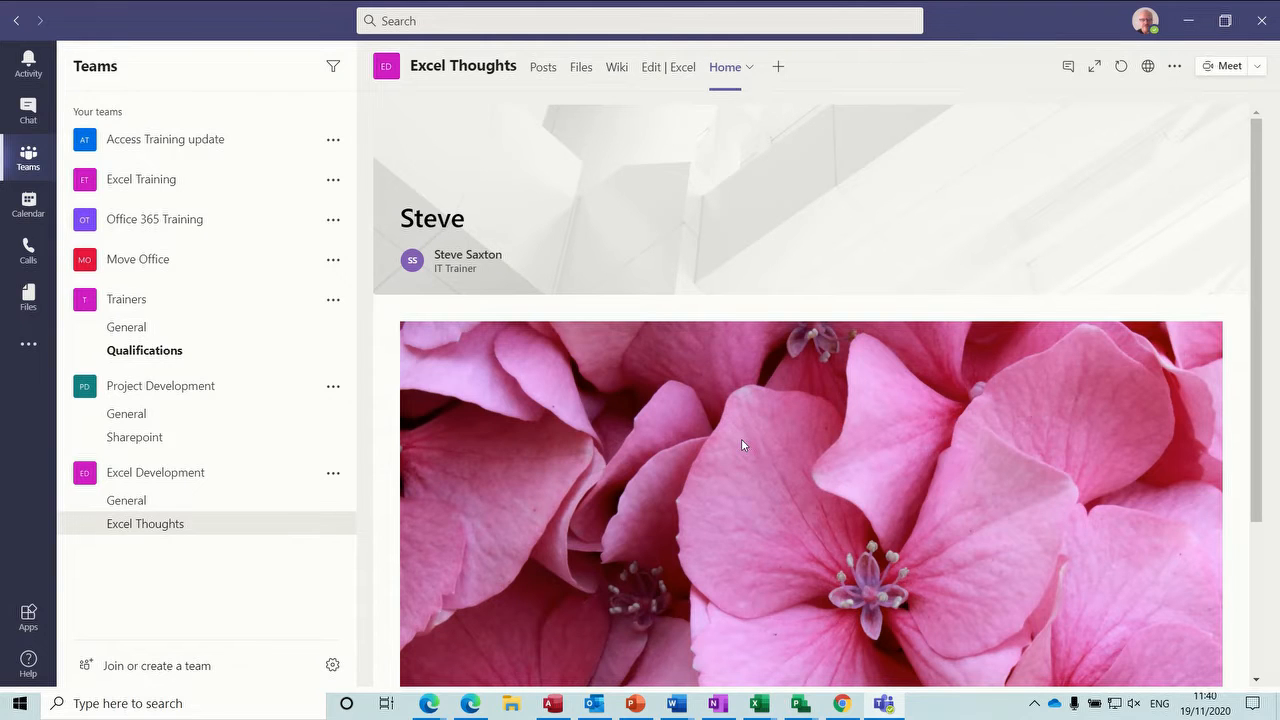
left_click(16, 26)
left_click(16, 26)
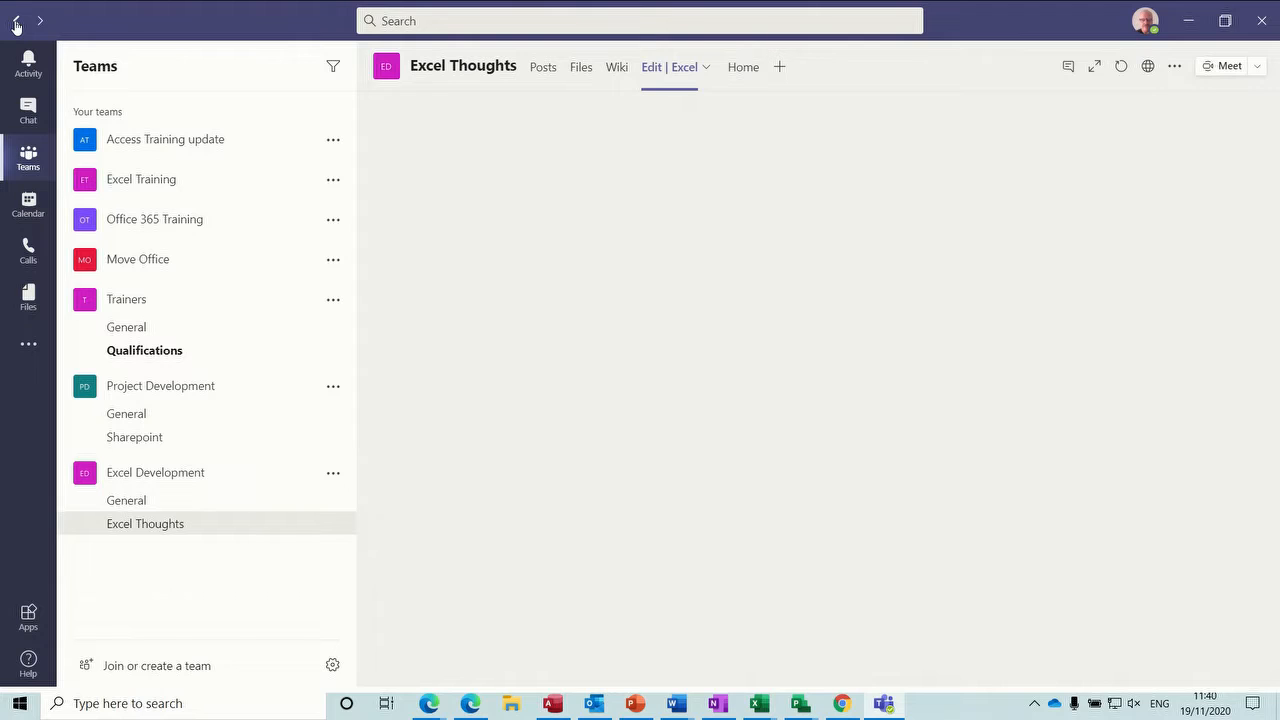
left_click(16, 26)
left_click(16, 26)
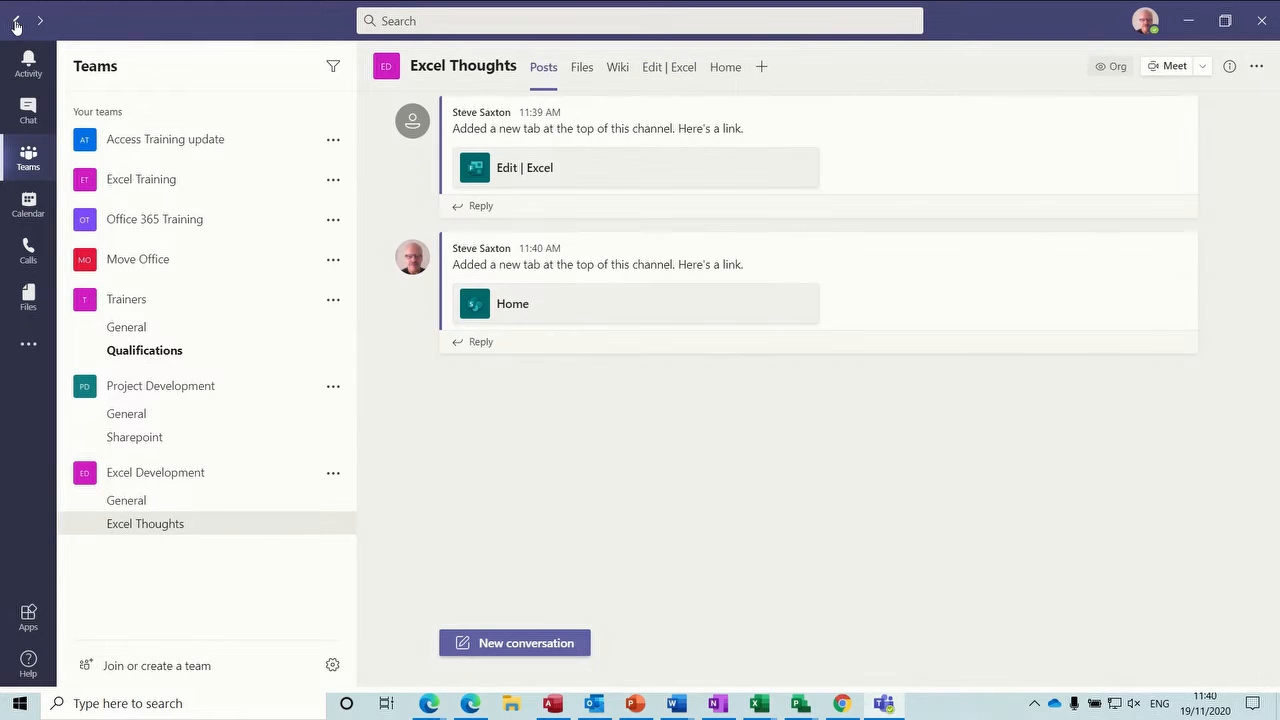
left_click(16, 26)
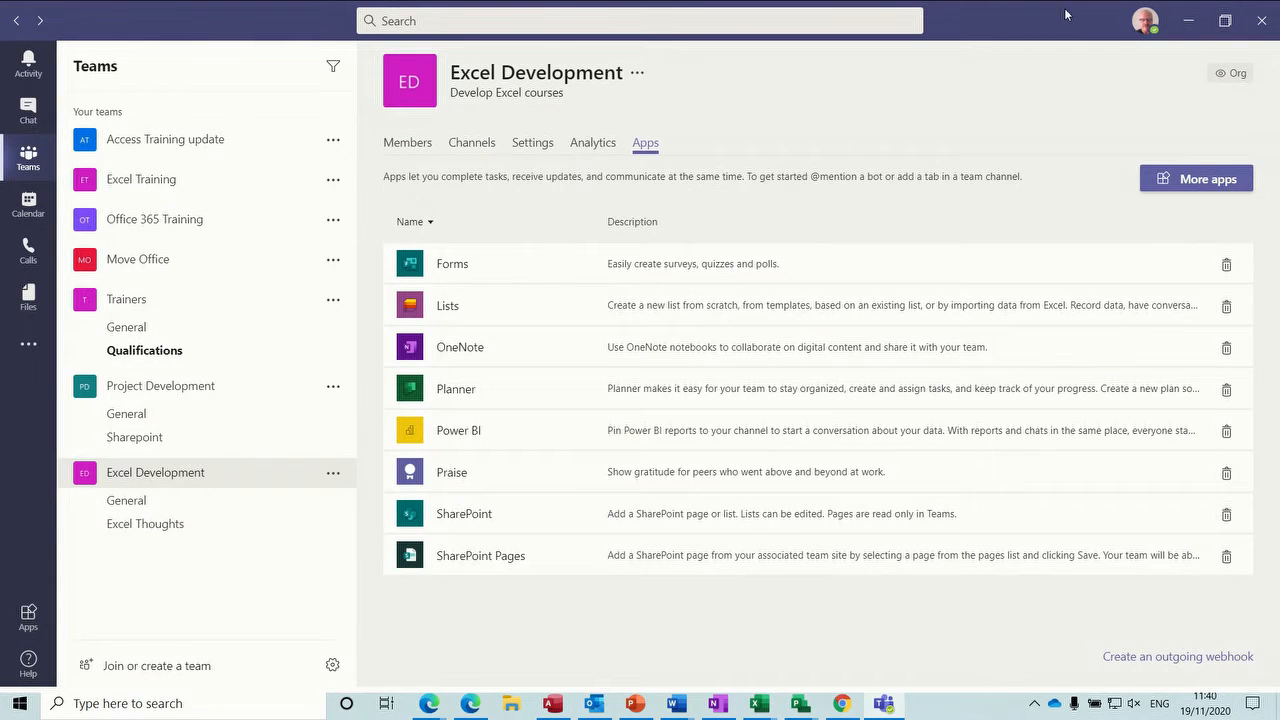
Minimize Teams, switch to the SharePoint site in the browser and open the Excel Development home page
left_click(1186, 27)
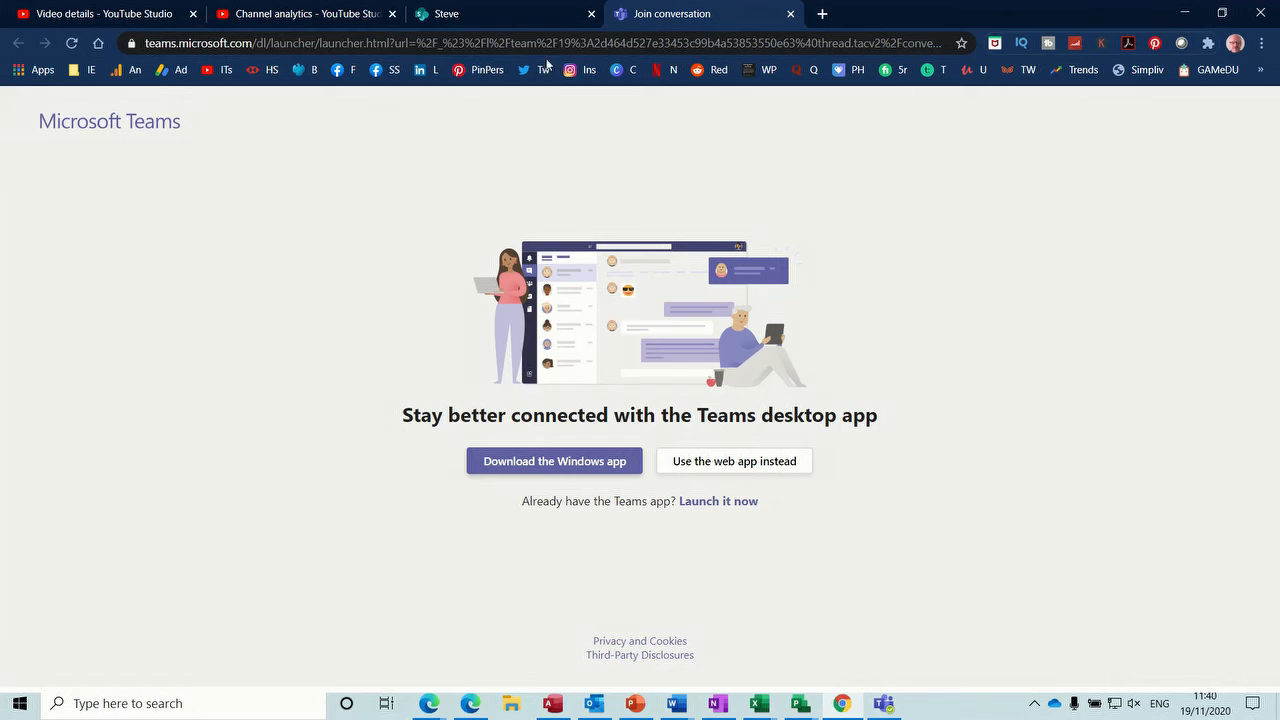
left_click(501, 22)
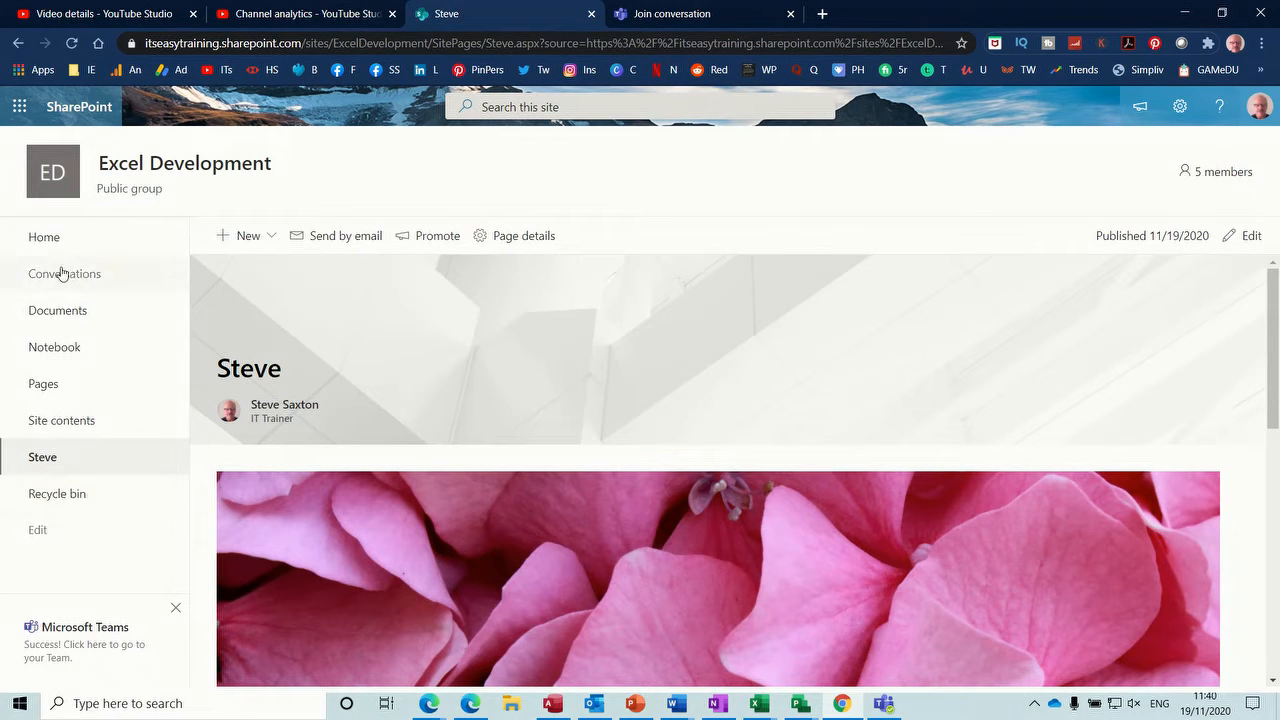
left_click(47, 241)
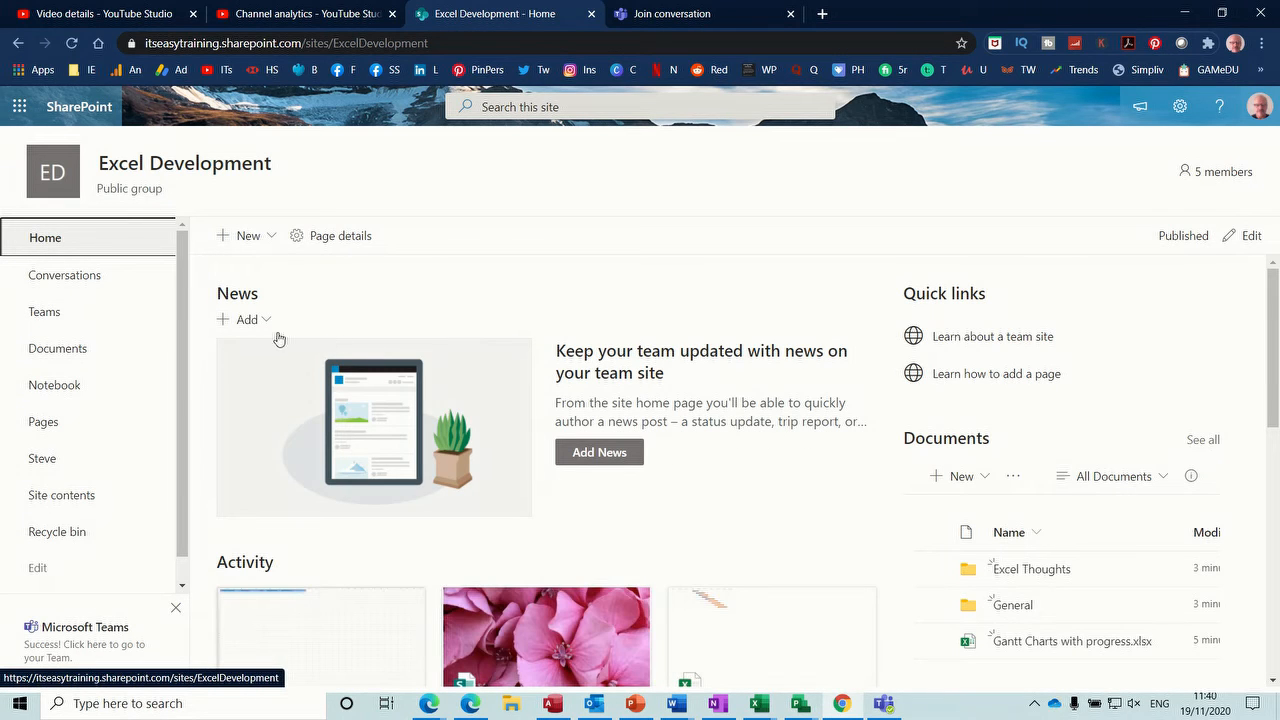
Create a news post from the Visual template and title it "HelloI am here"
left_click(600, 452)
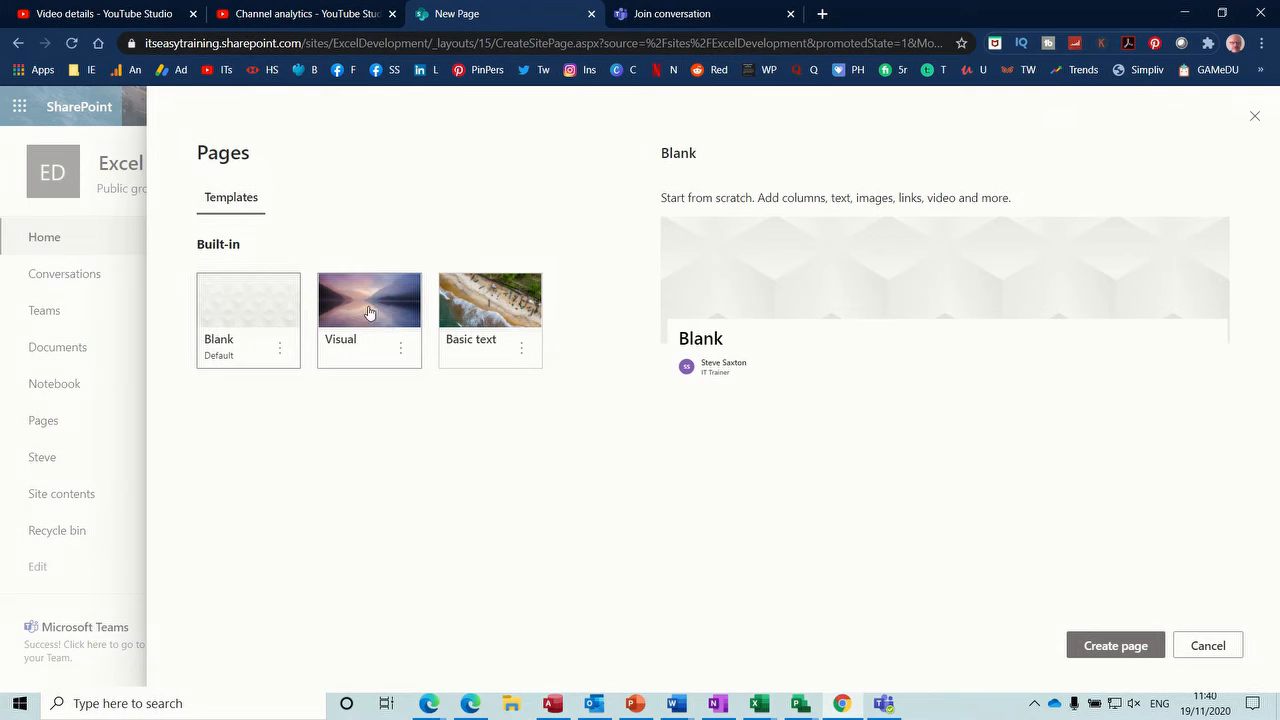
left_click(368, 312)
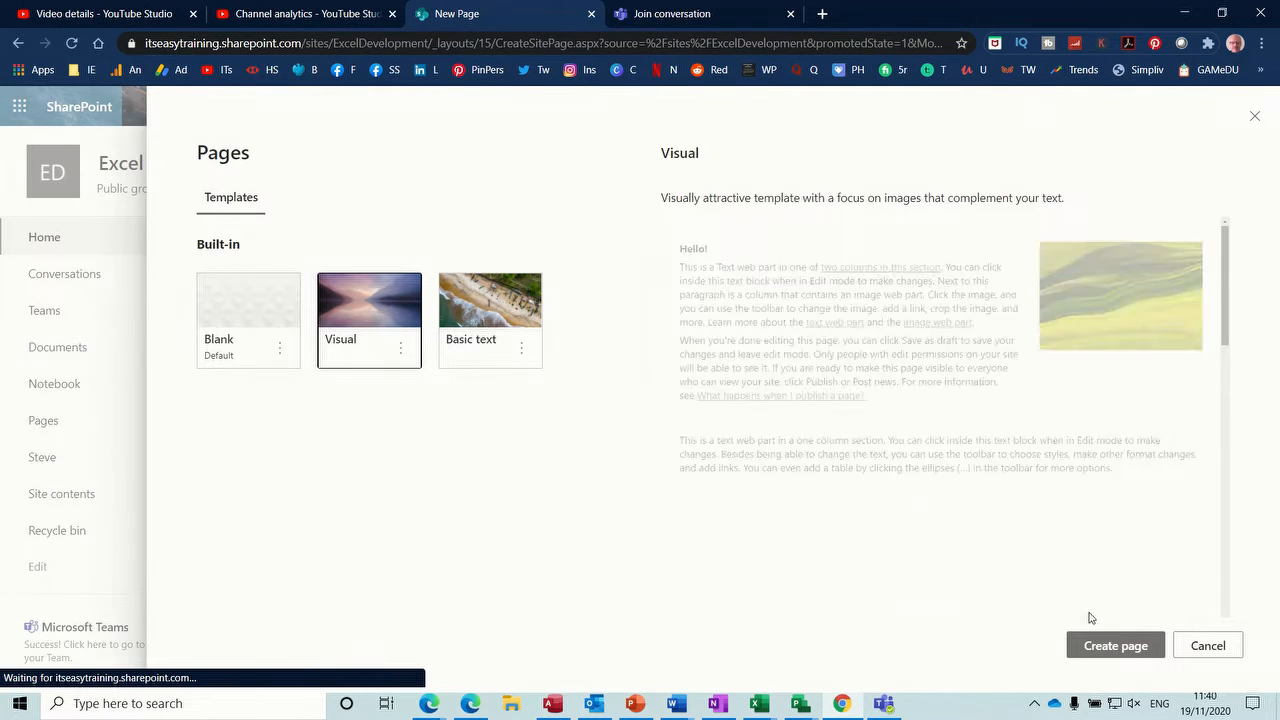
left_click(1099, 645)
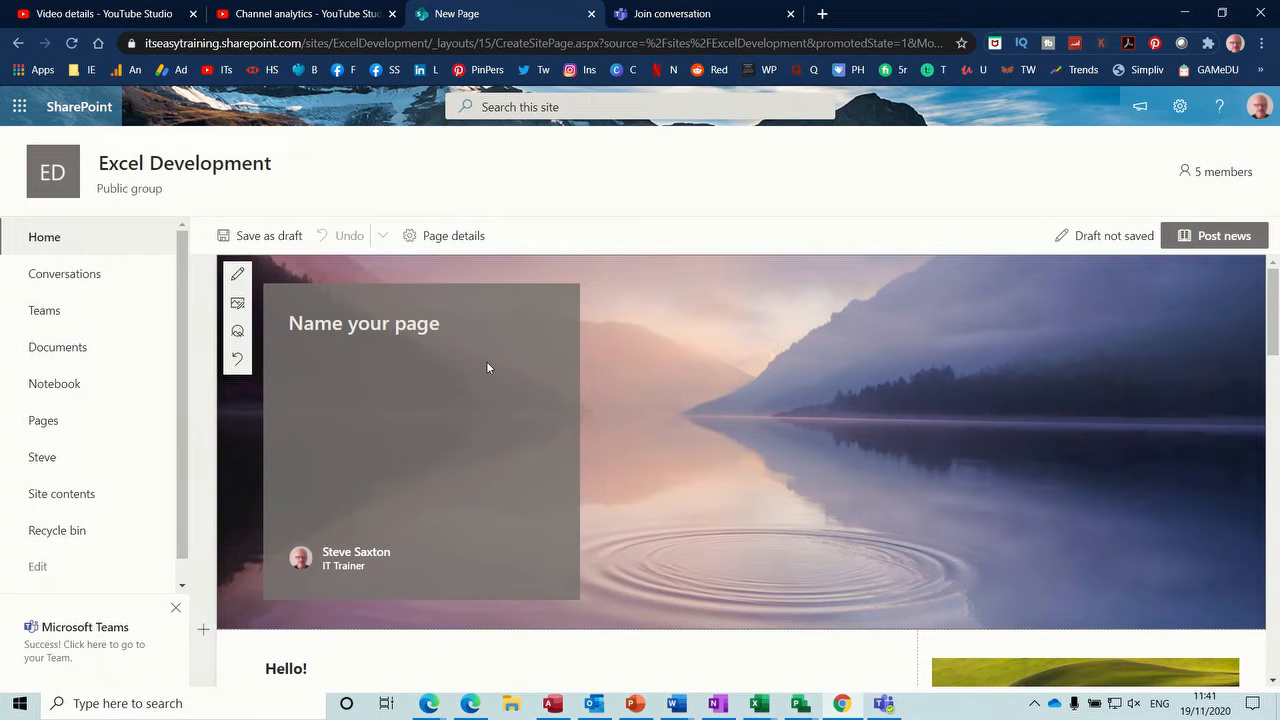
type("Hello")
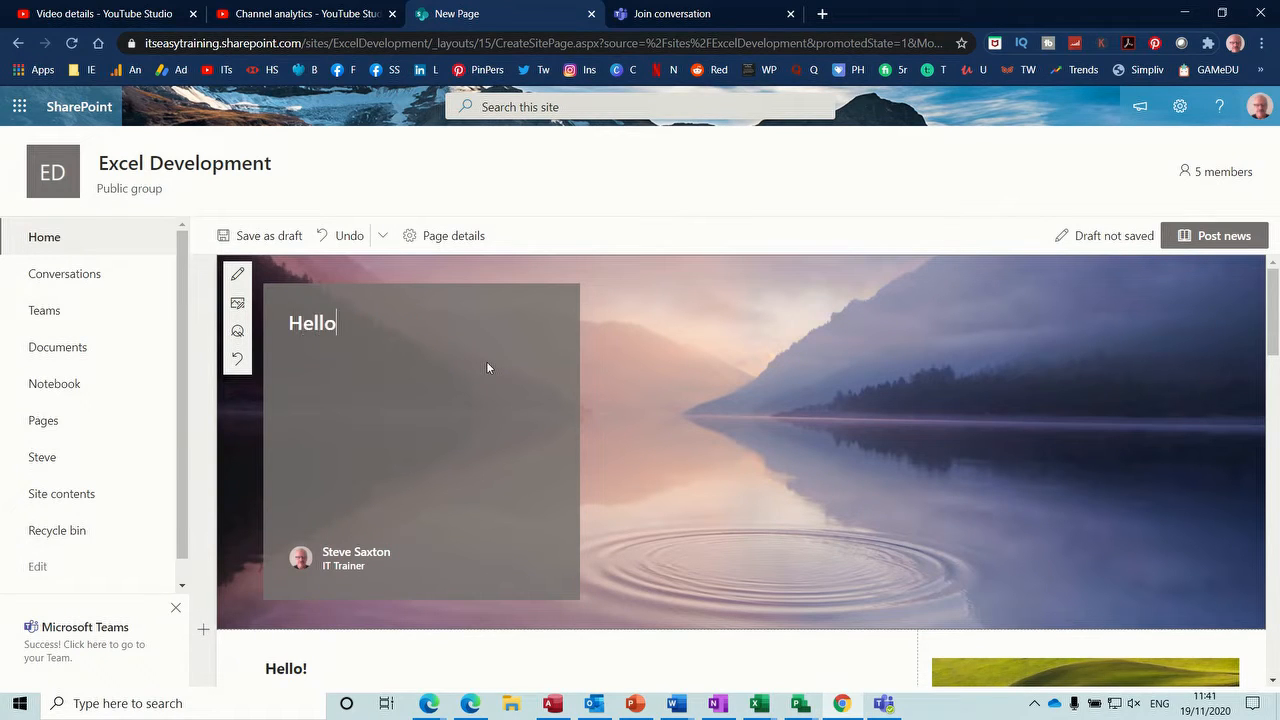
type("I am here")
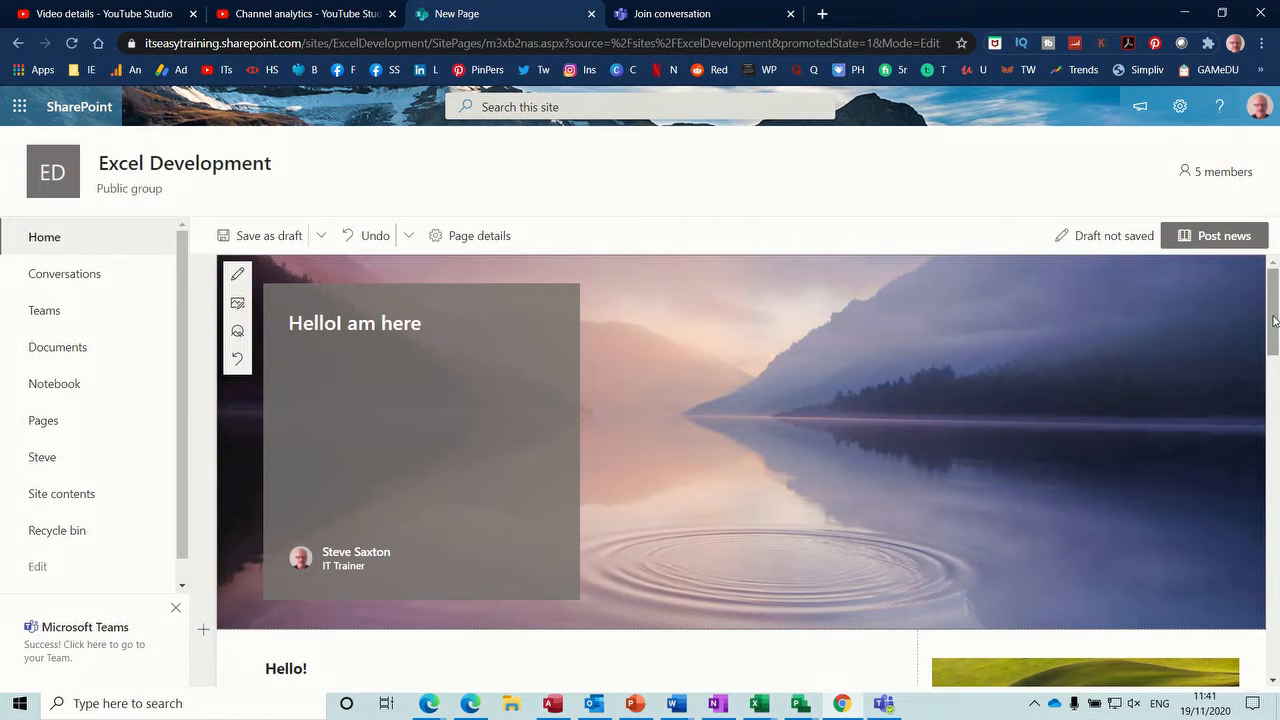
Replace all the sample text in the block beside the landscape image with "Excel production team welcome"
scroll(1276, 347, "down", 1)
scroll(1276, 347, "down", 3)
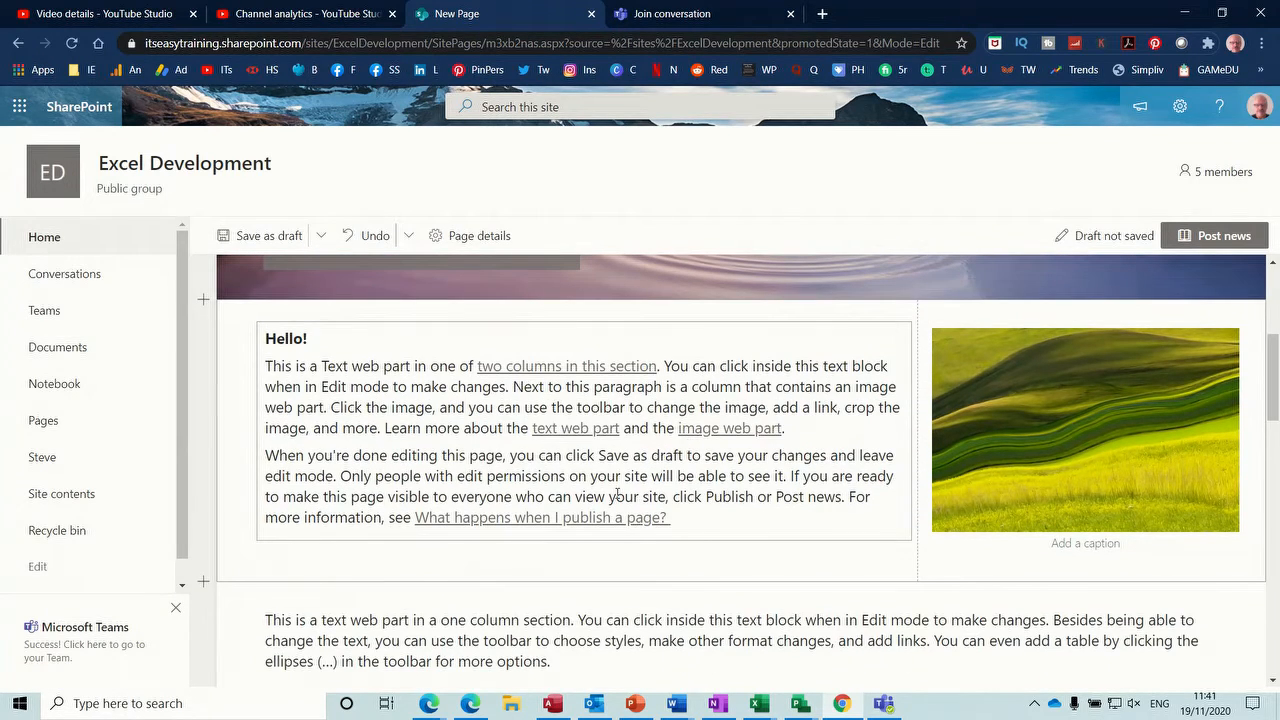
left_click(677, 517)
left_click_drag(677, 517, 258, 346)
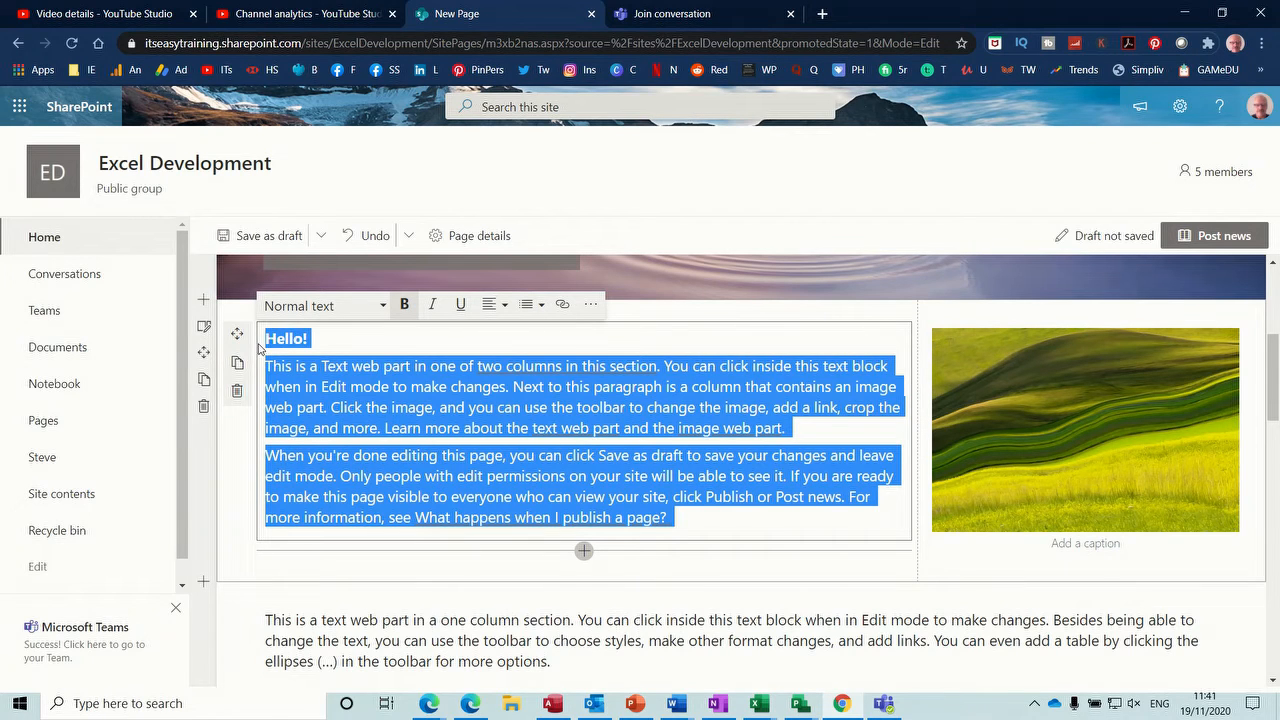
key("Delete")
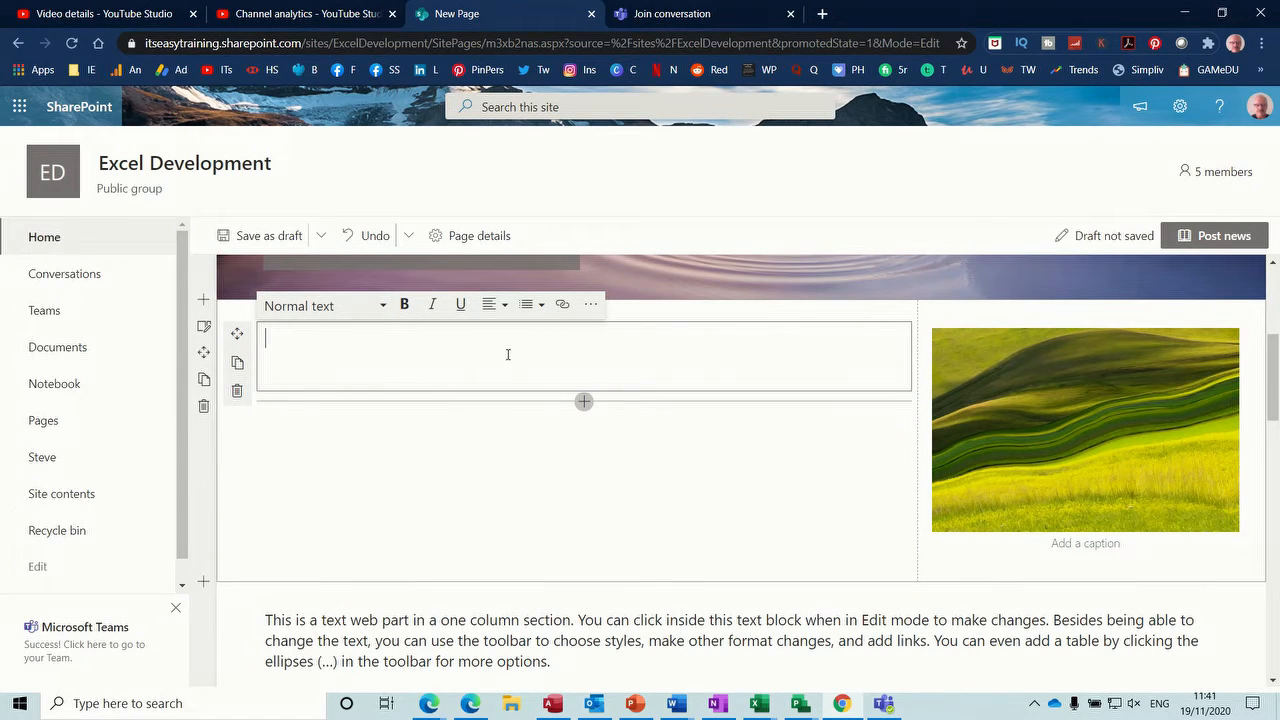
type("Excel production team welcome")
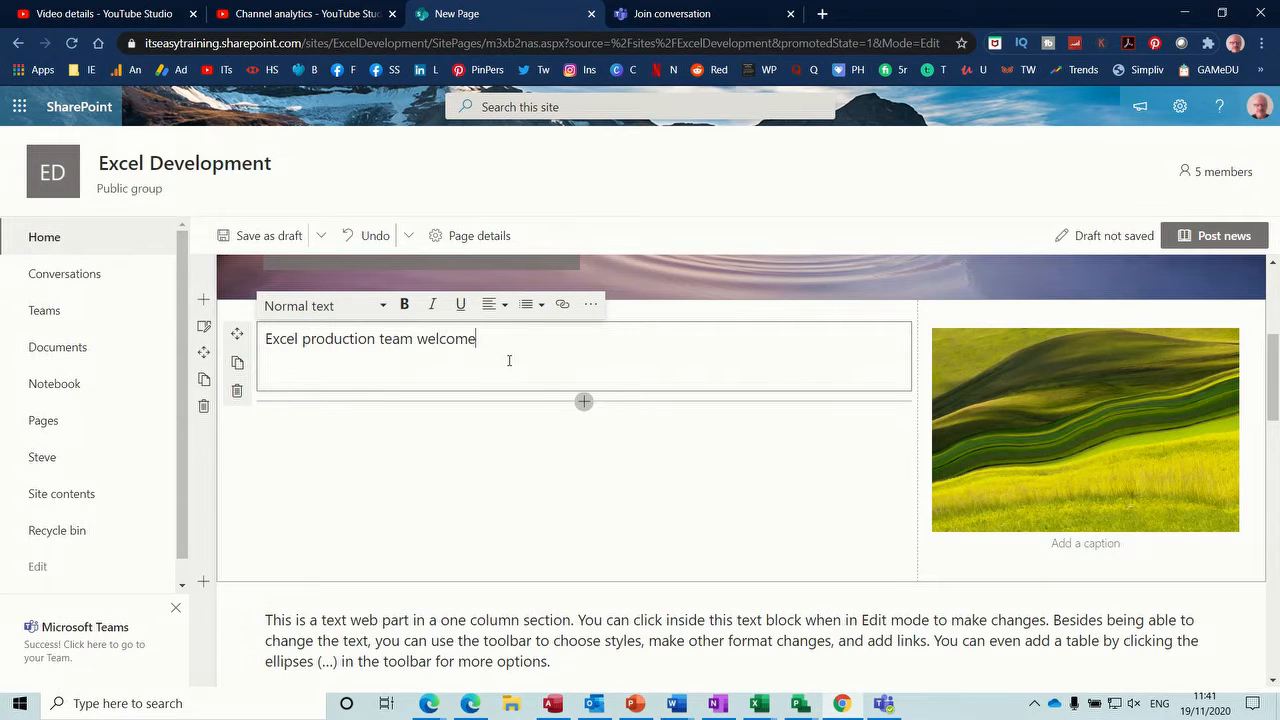
left_click(584, 401)
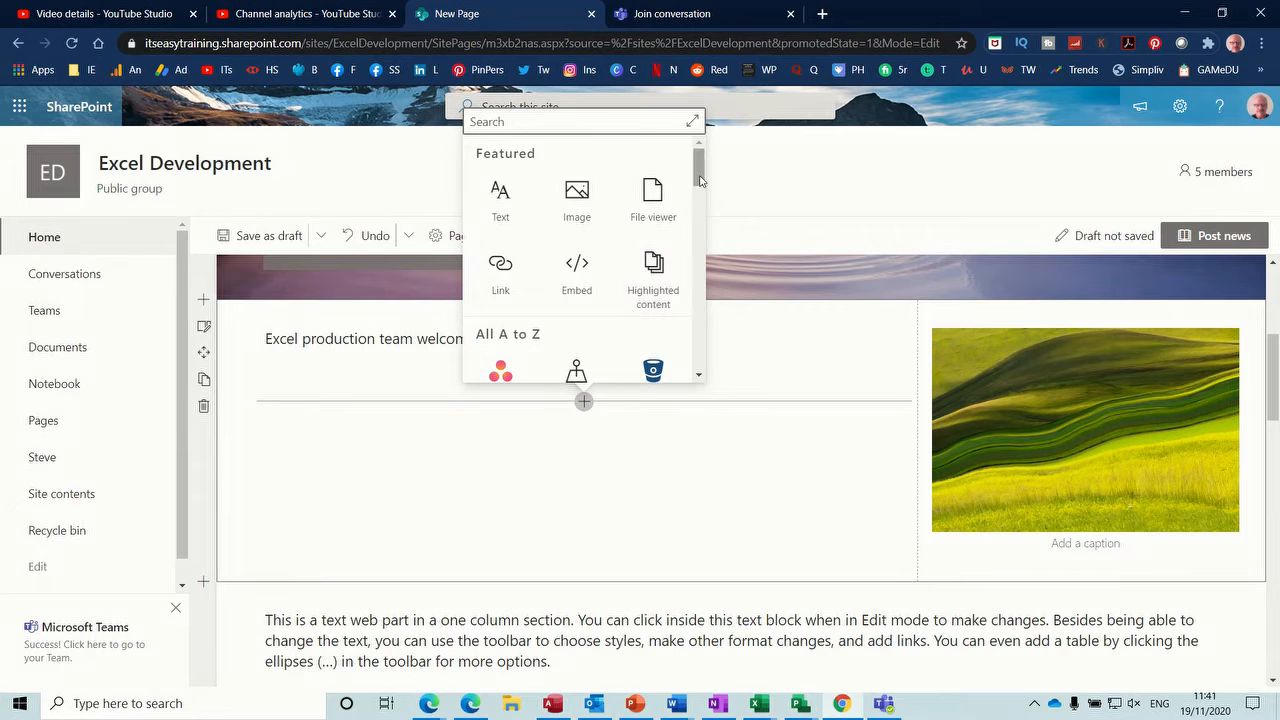
left_click_drag(701, 178, 699, 359)
left_click(577, 305)
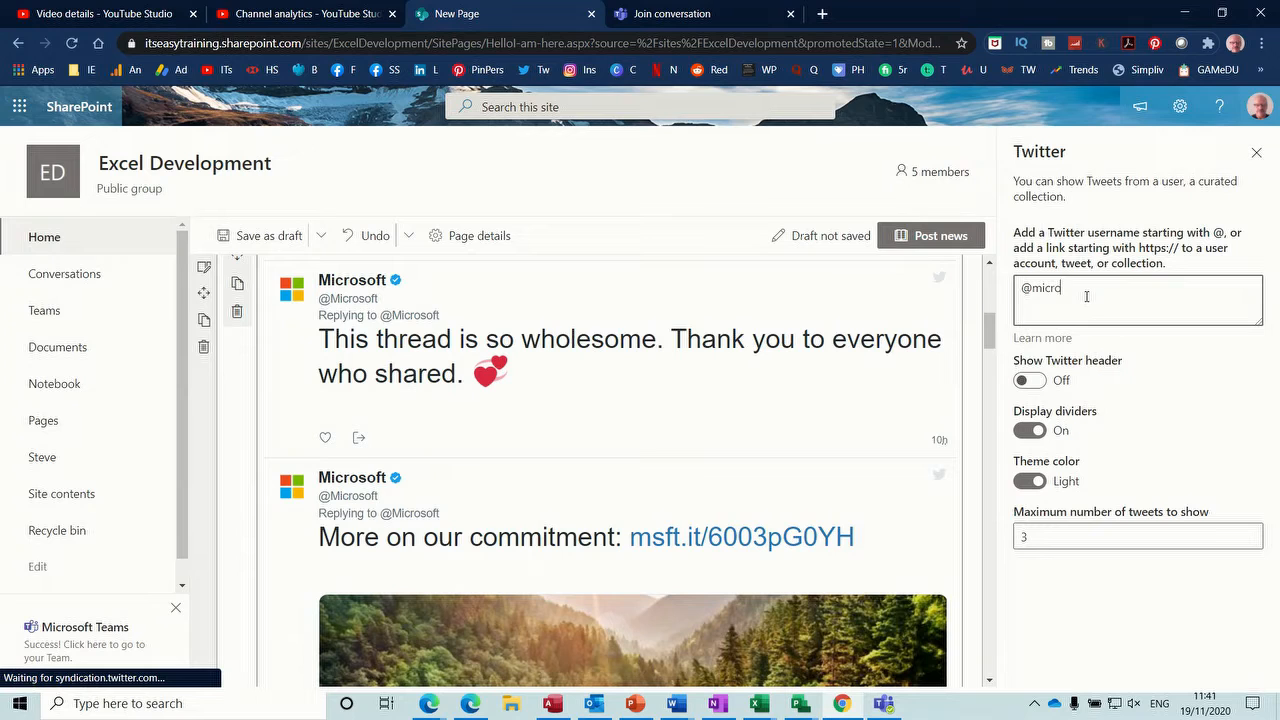
type("itseasytraining")
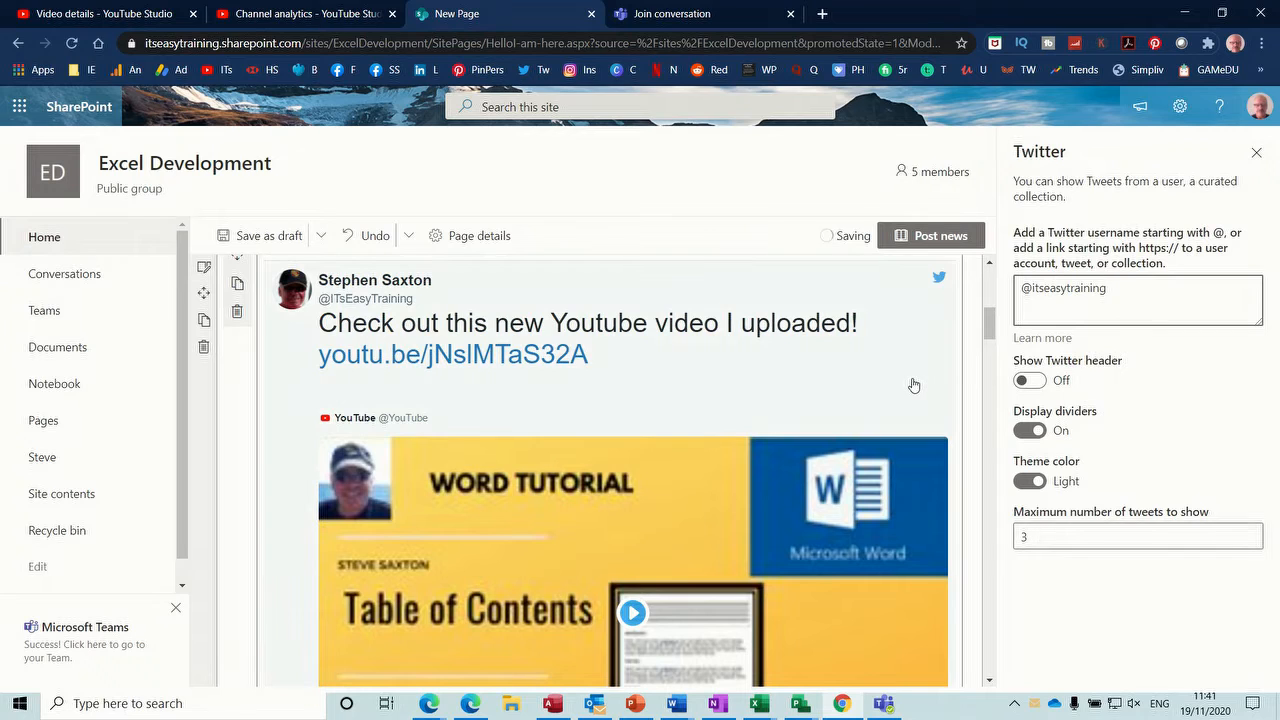
Add a YouTube web part below the Twitter feed, above the landscape image
left_click_drag(988, 330, 992, 290)
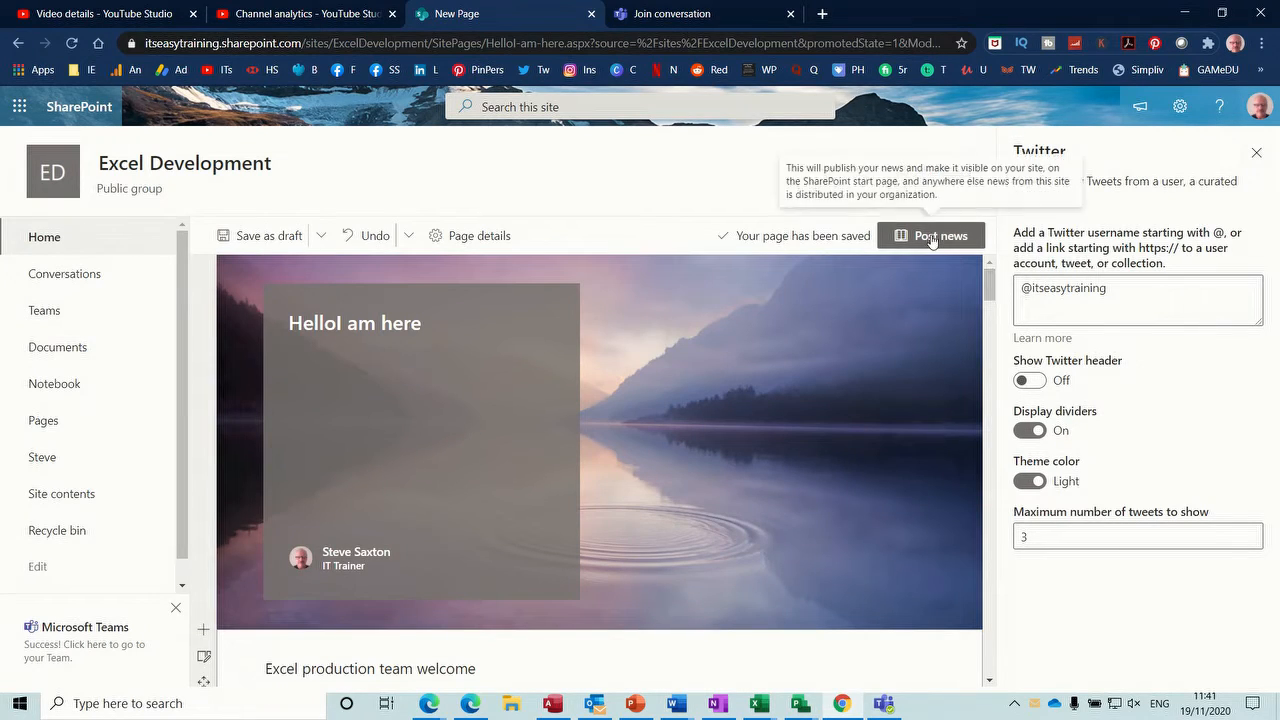
left_click_drag(992, 287, 989, 455)
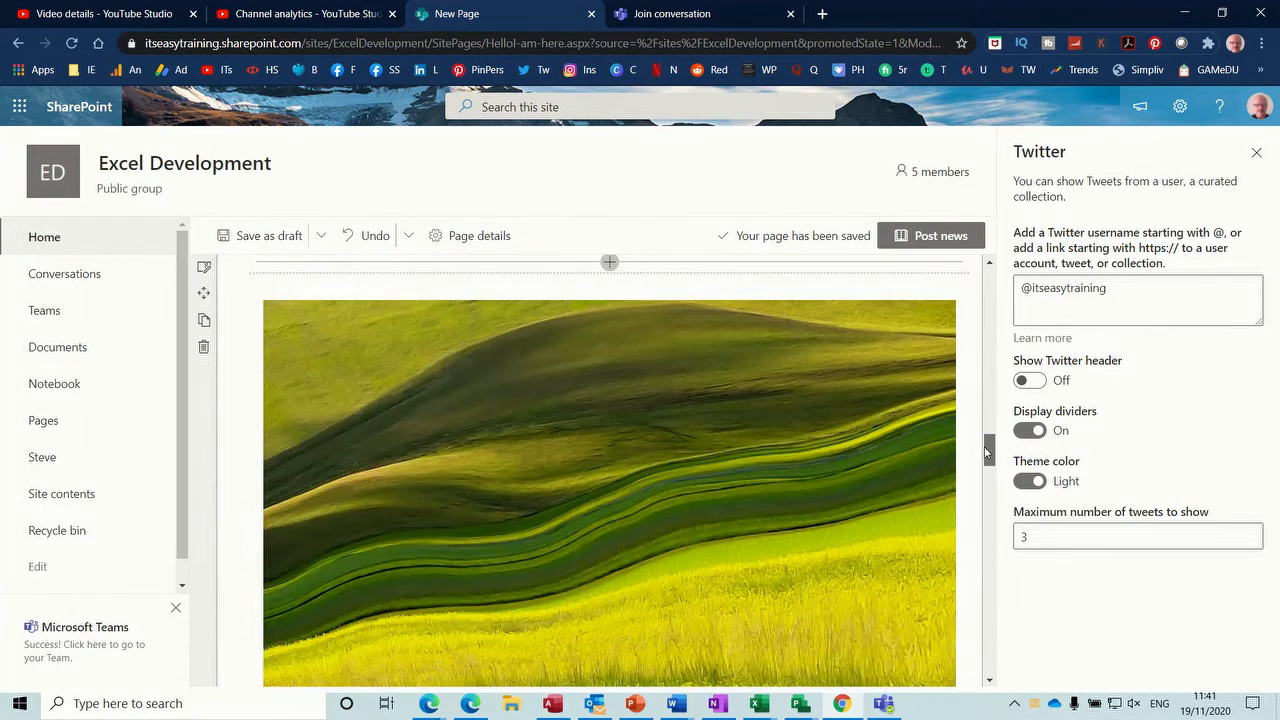
left_click(609, 262)
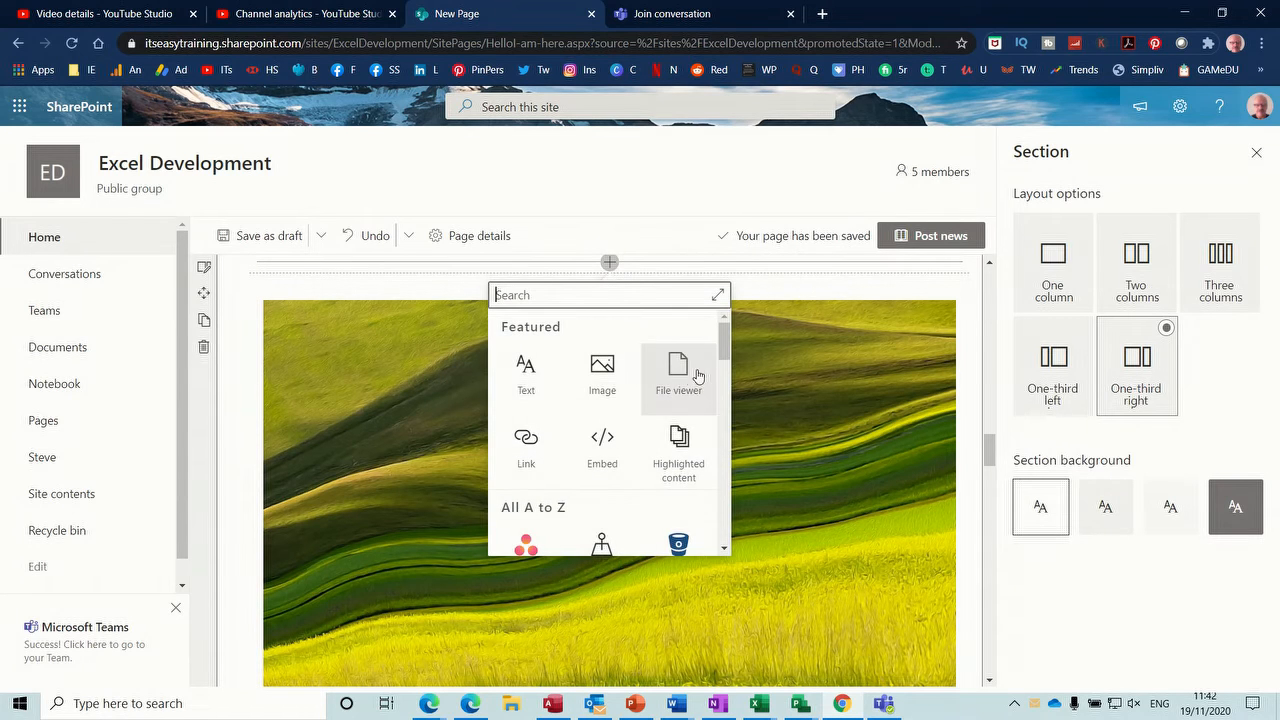
left_click_drag(727, 352, 700, 543)
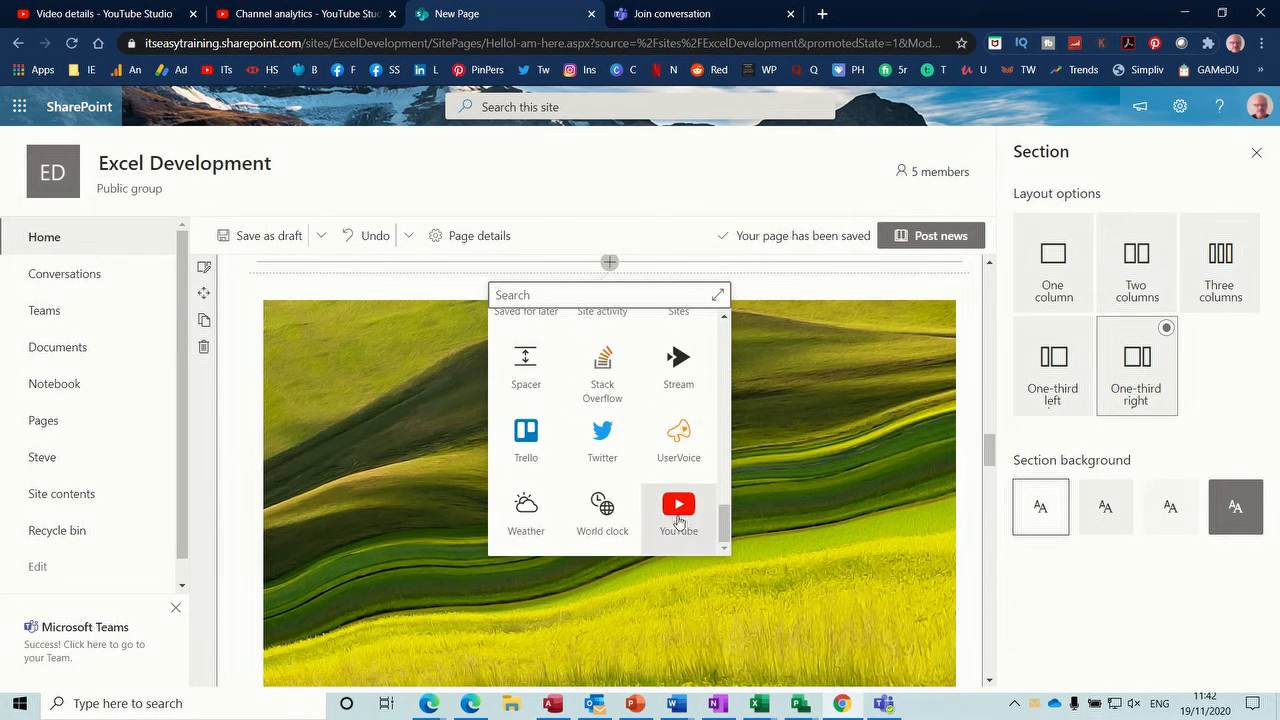
left_click(679, 528)
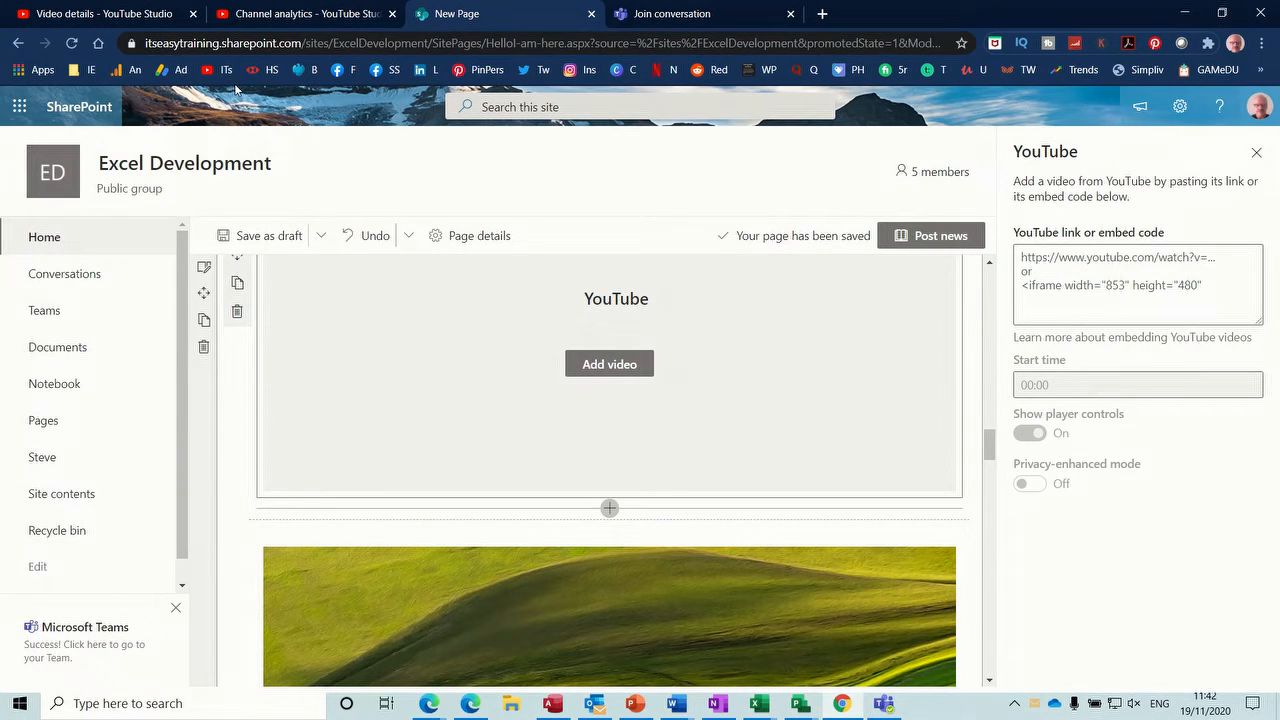
Switch to YouTube Studio, open the Access database table update video on YouTube and copy its full embed code
left_click(118, 14)
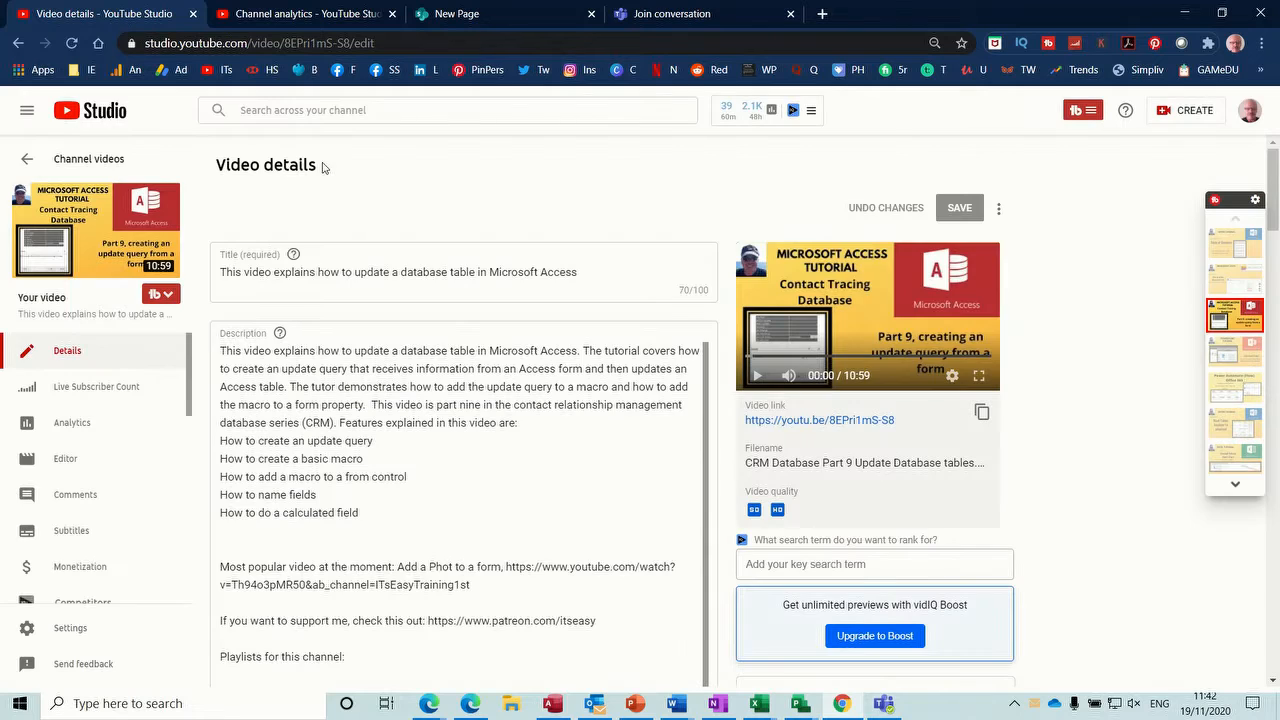
mouse_move(100, 238)
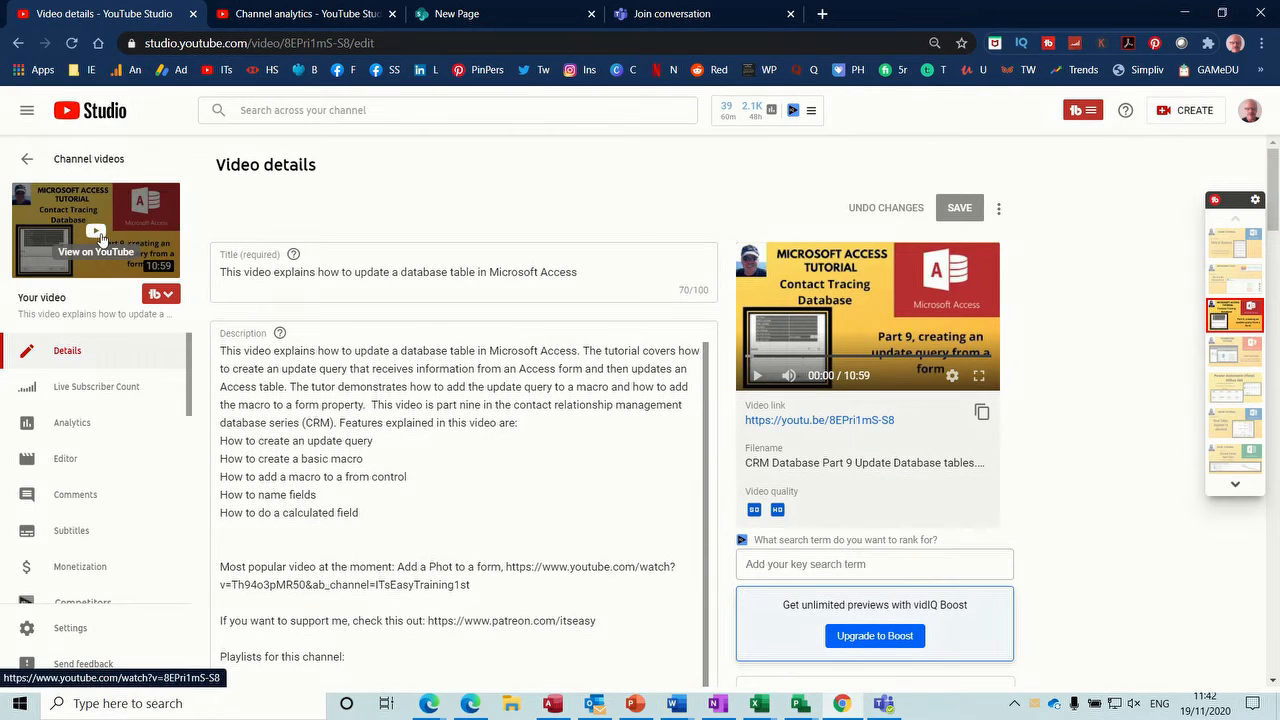
left_click(100, 238)
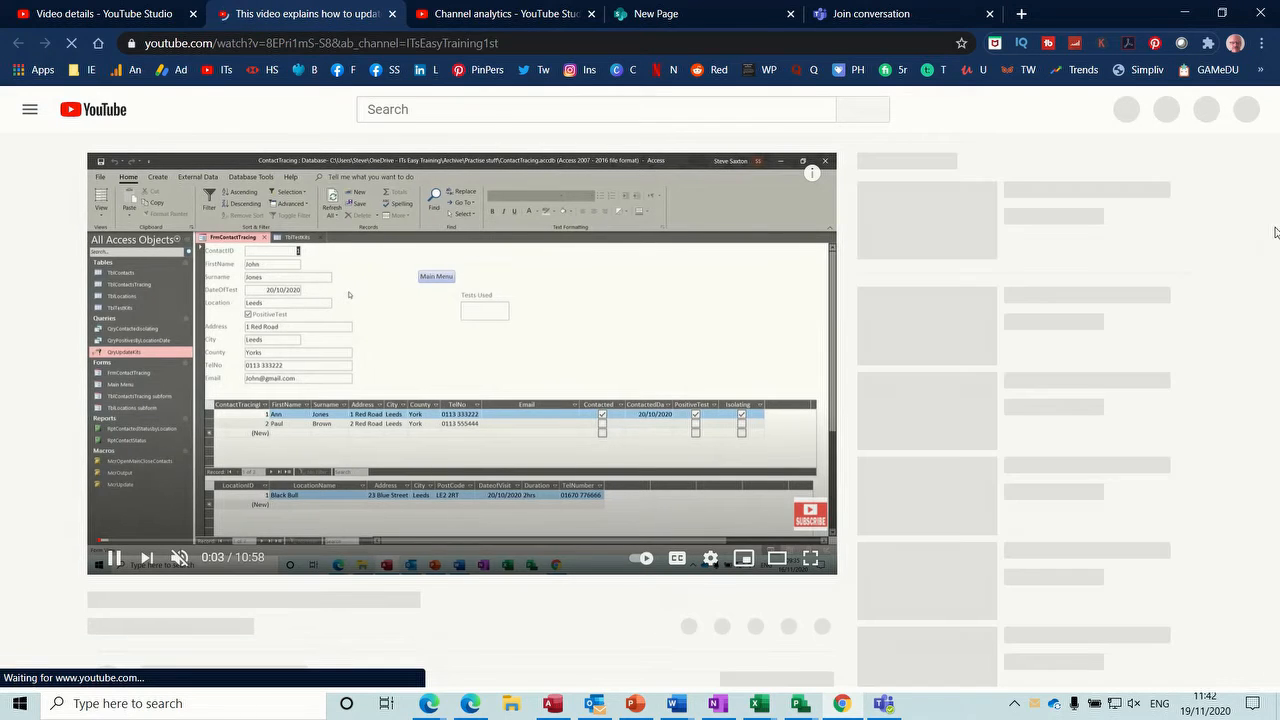
scroll(811, 500, "down", 1)
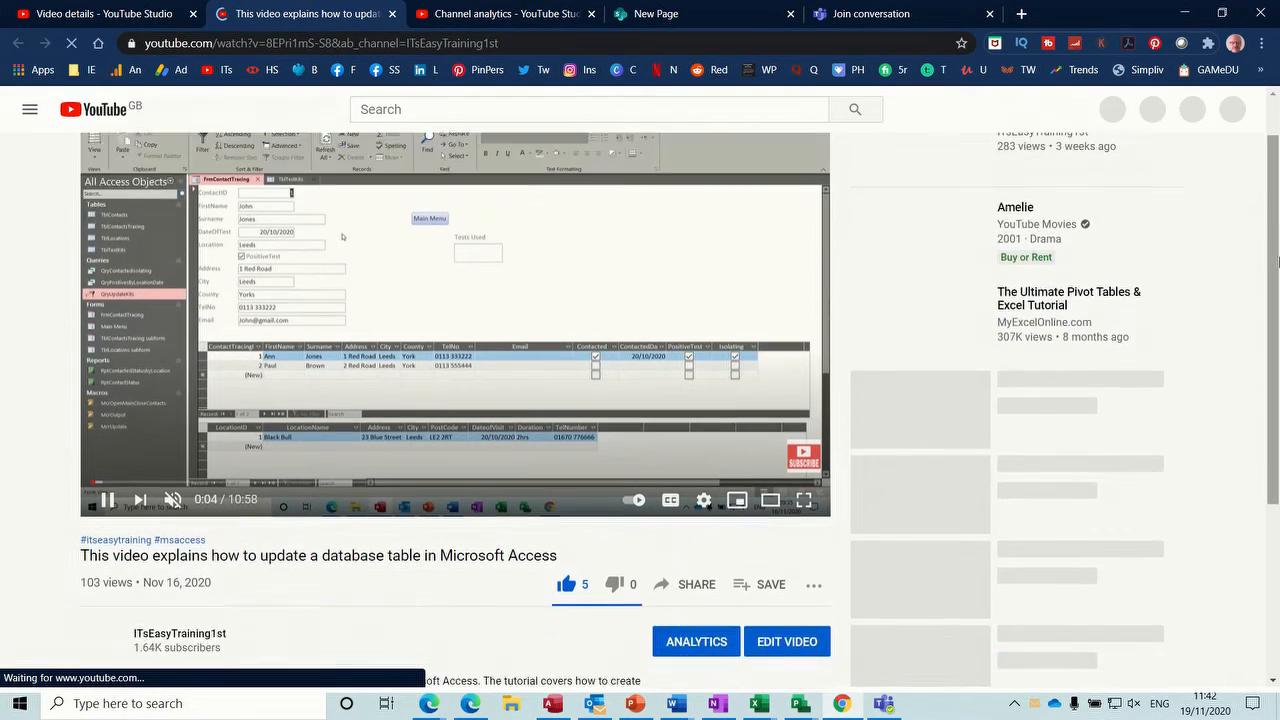
left_click(688, 551)
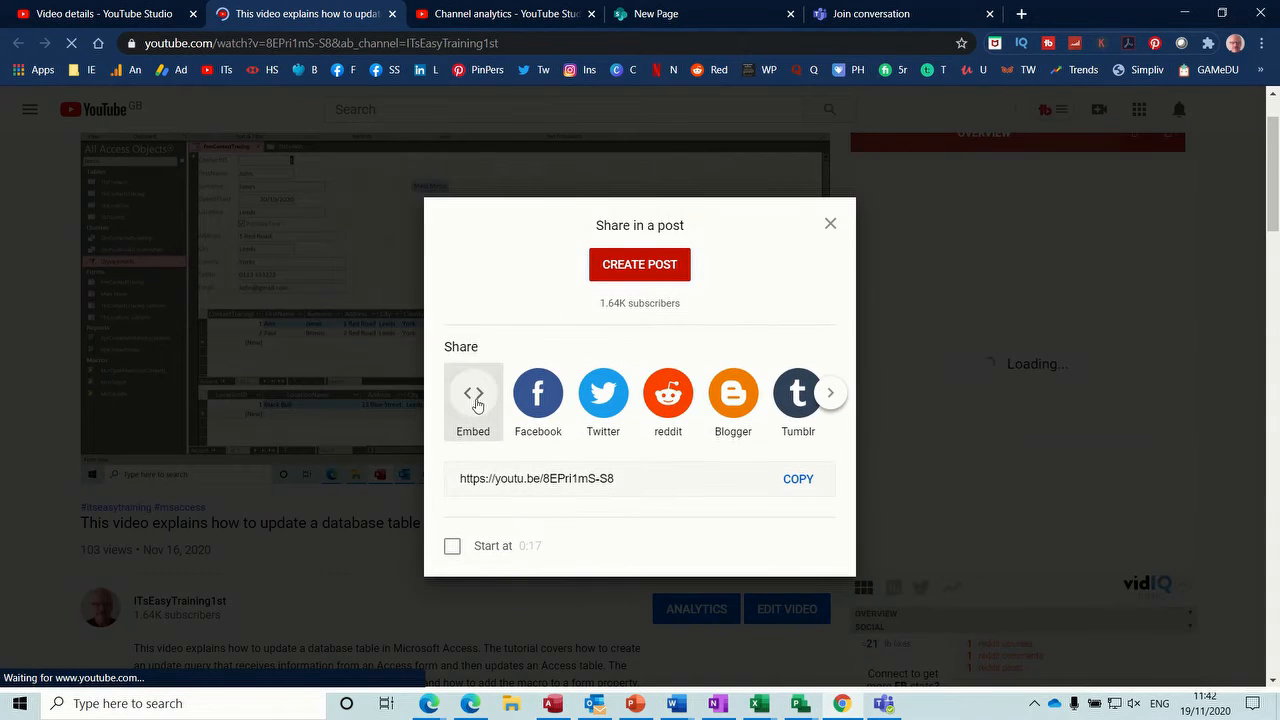
left_click(474, 396)
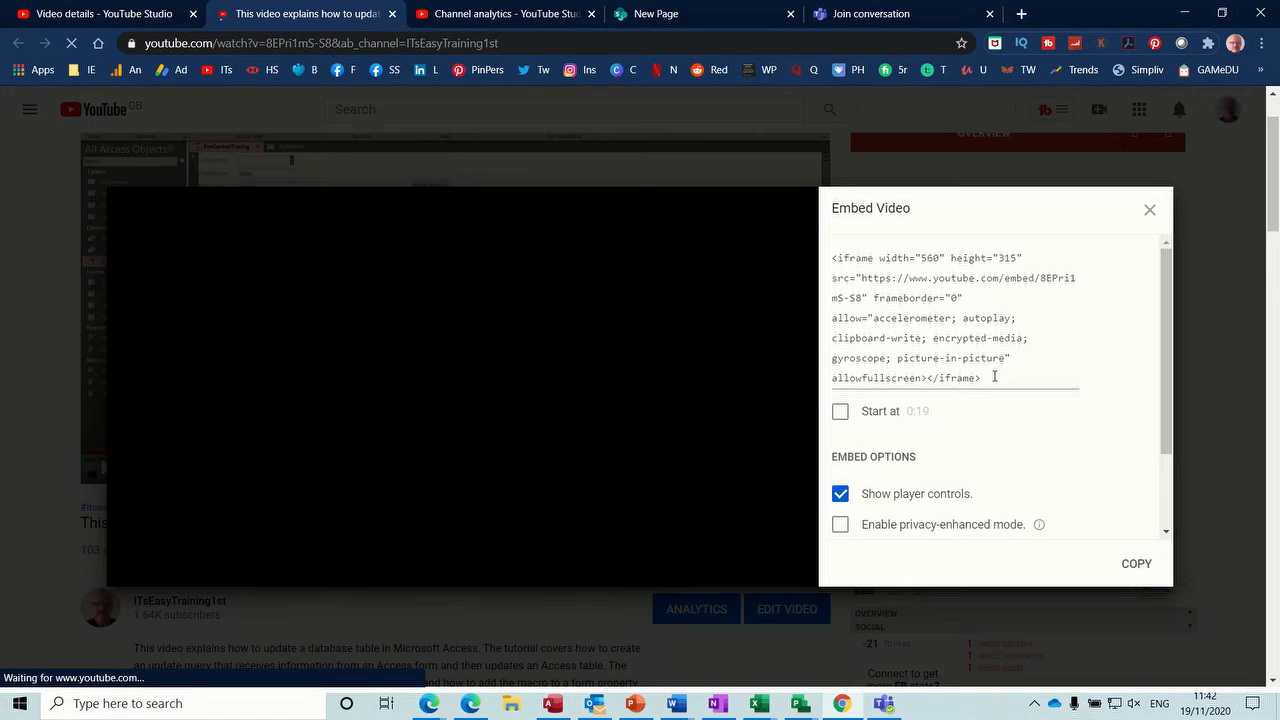
left_click_drag(993, 378, 887, 290)
left_click_drag(837, 253, 828, 260)
key("ctrl+c")
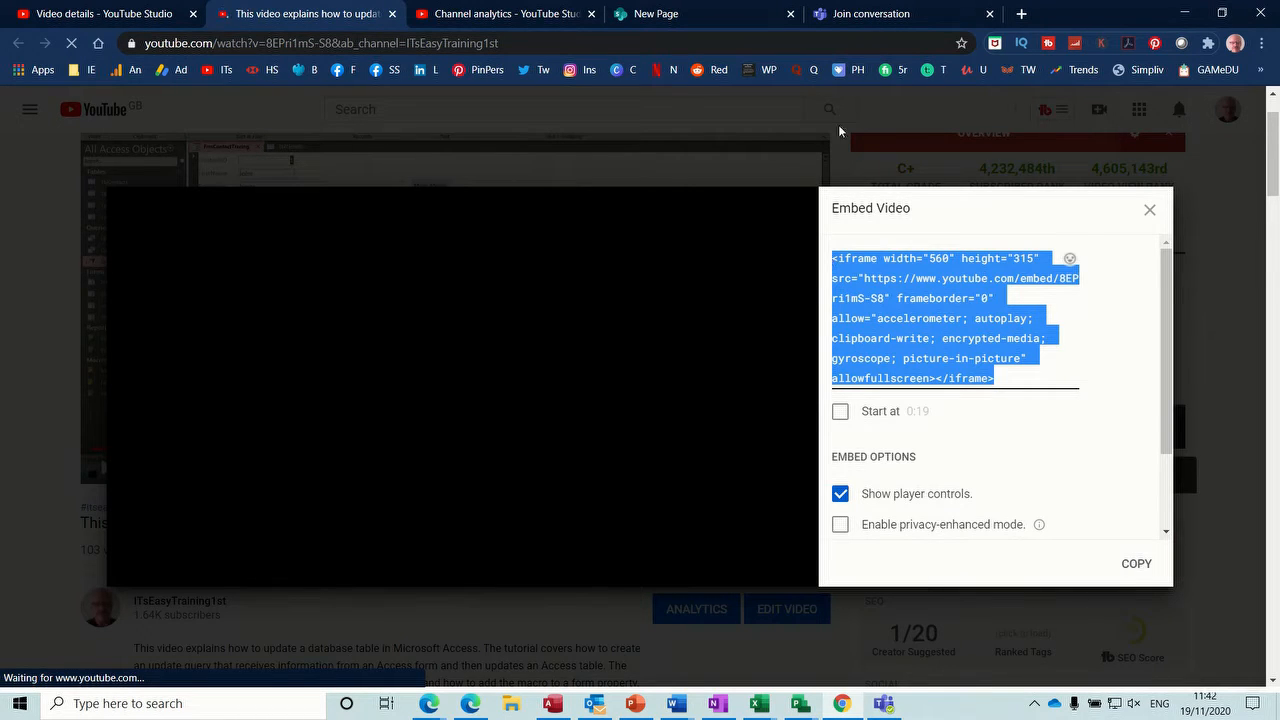
Return to the SharePoint news page, paste the embed code into the YouTube web part and post the news
left_click(708, 14)
left_click(1026, 255)
key("ctrl+v")
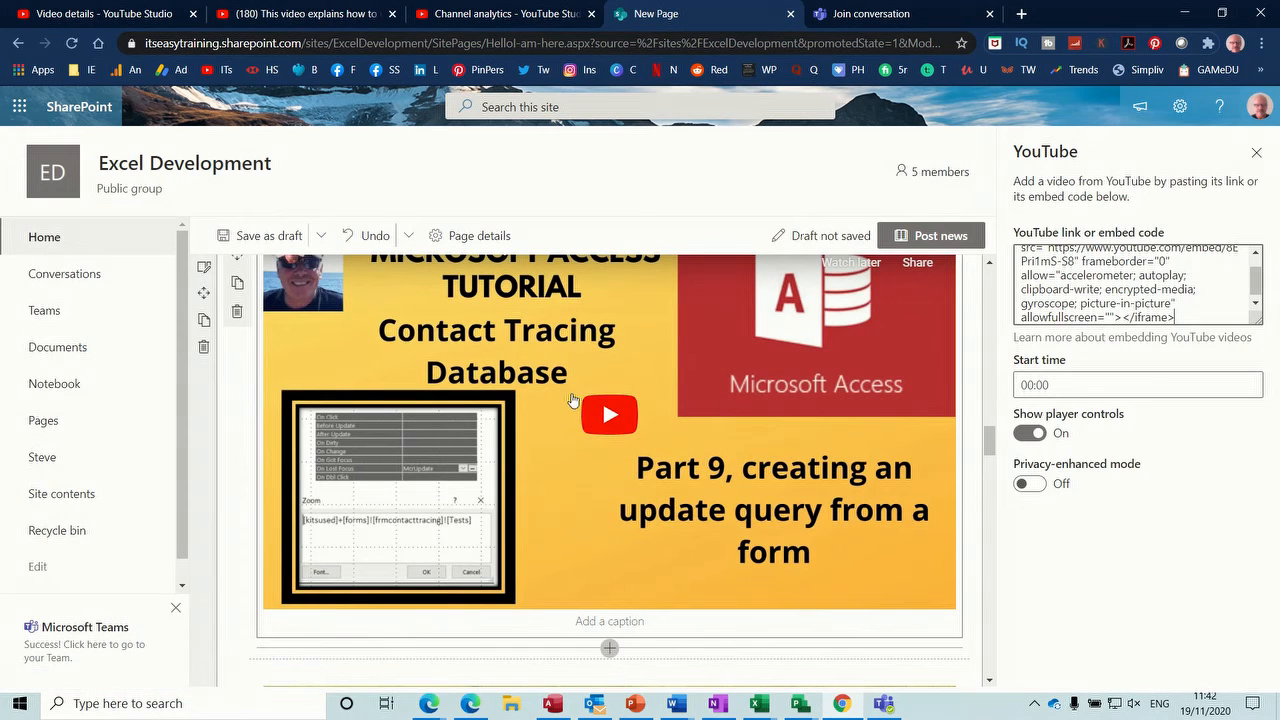
left_click(934, 238)
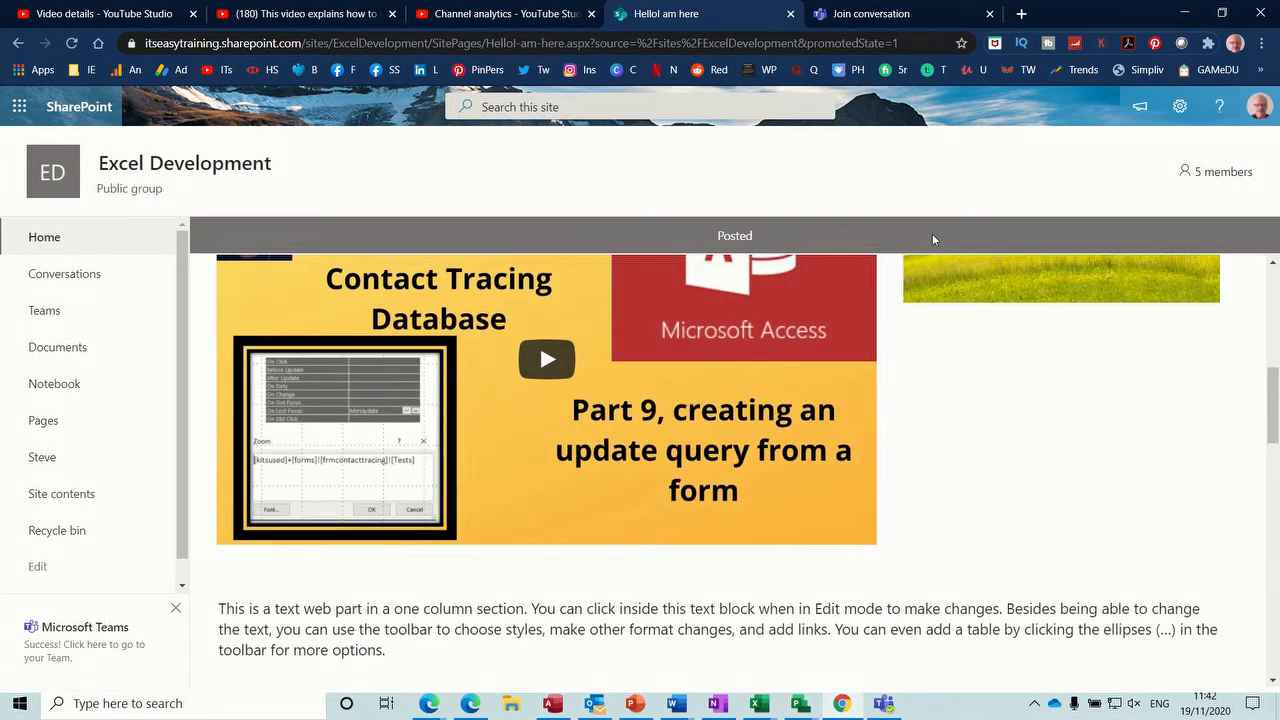
Open the posted news item from the site home page and review its content
left_click(24, 238)
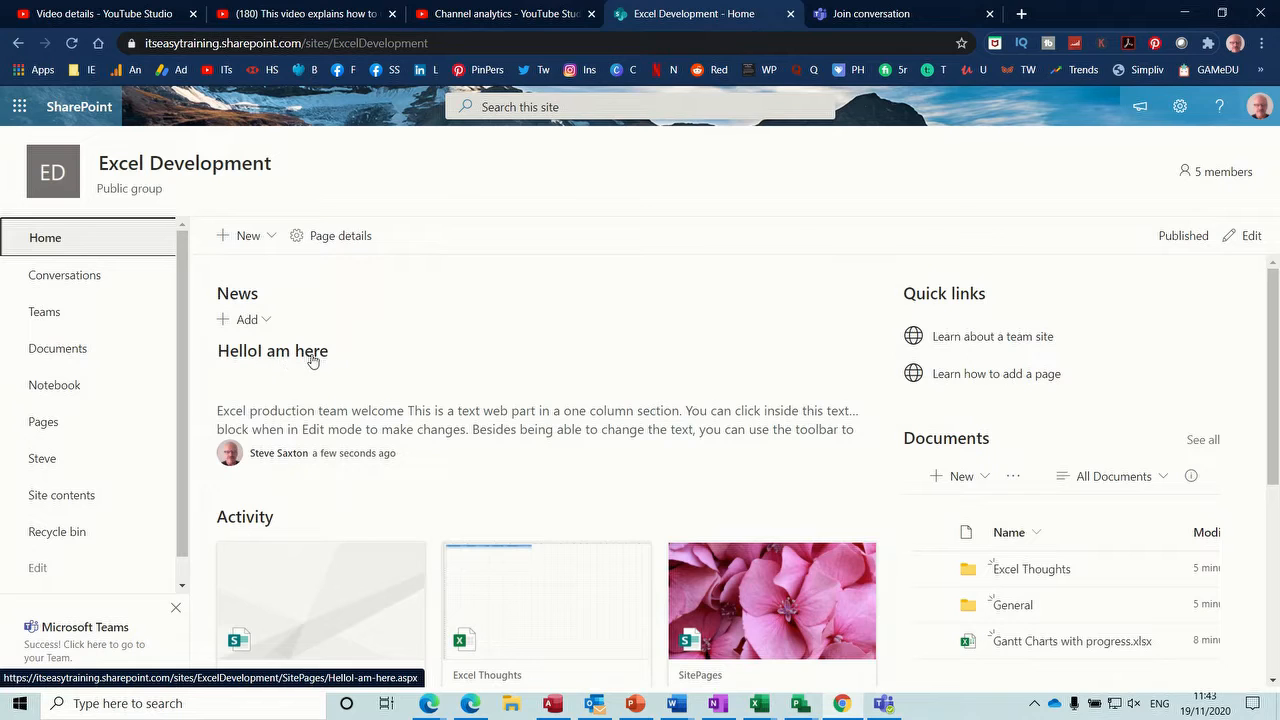
left_click(275, 358)
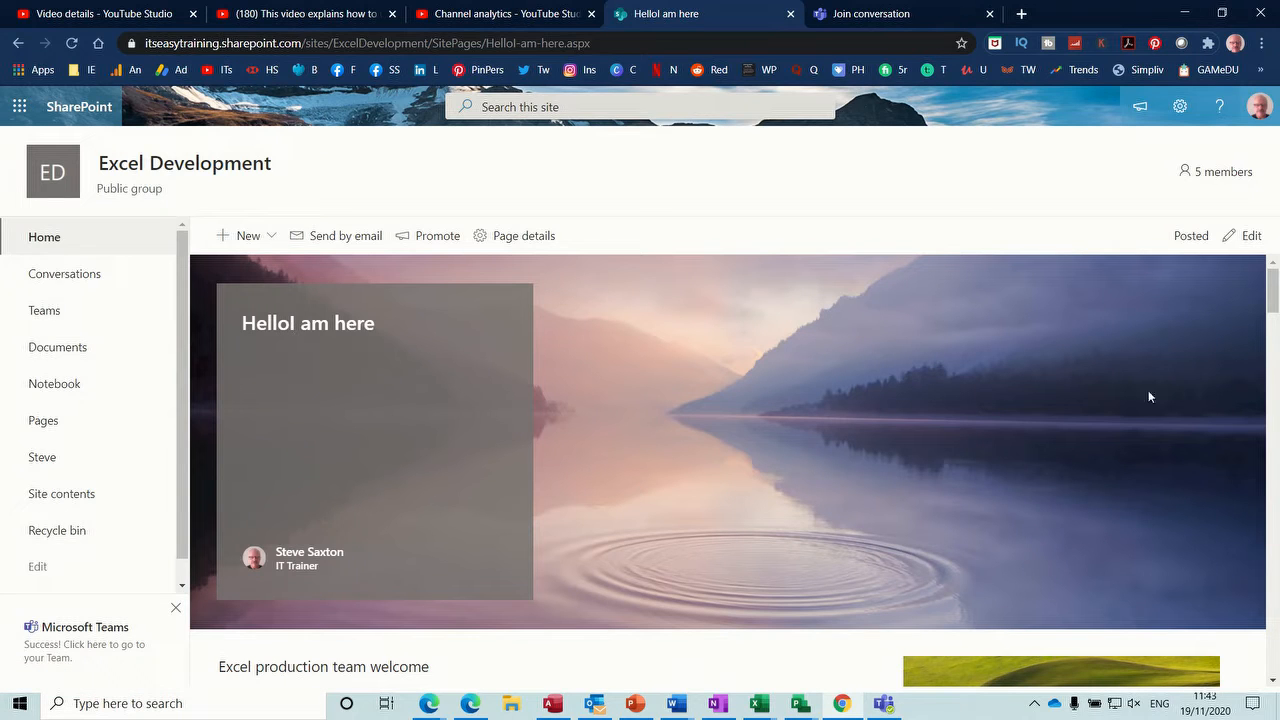
scroll(1274, 327, "down", 6)
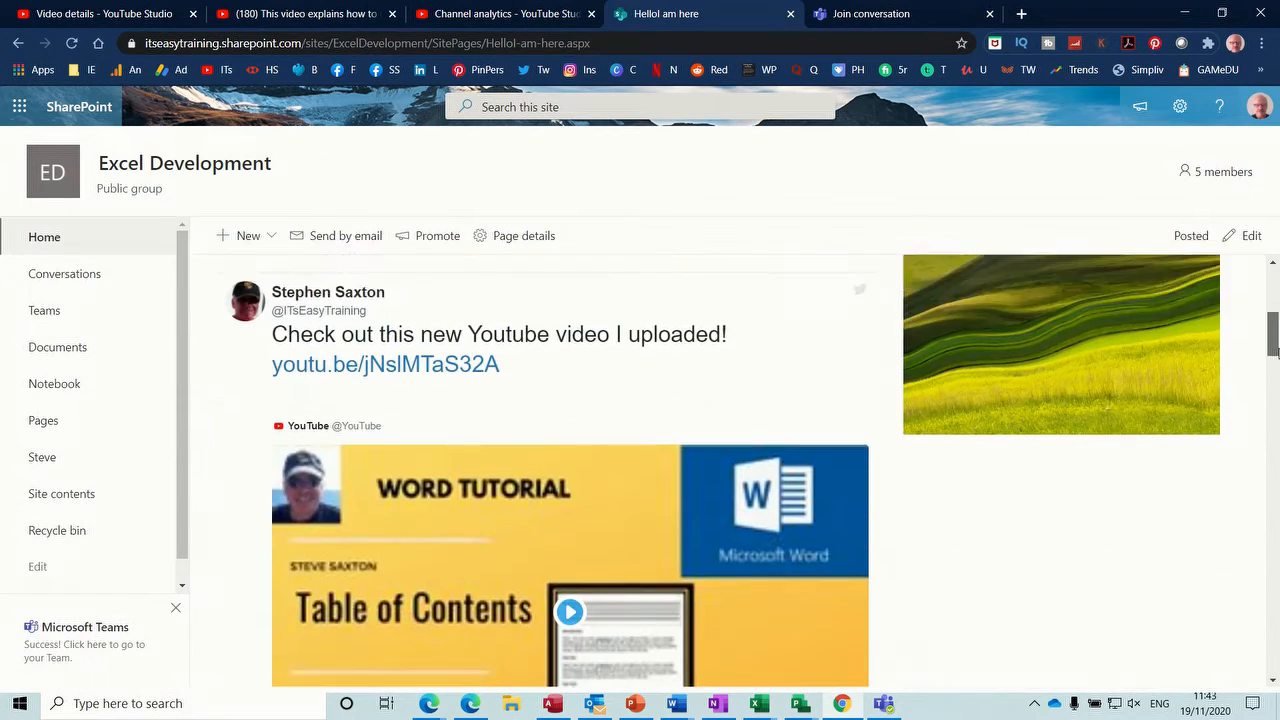
scroll(1274, 372, "up", 6)
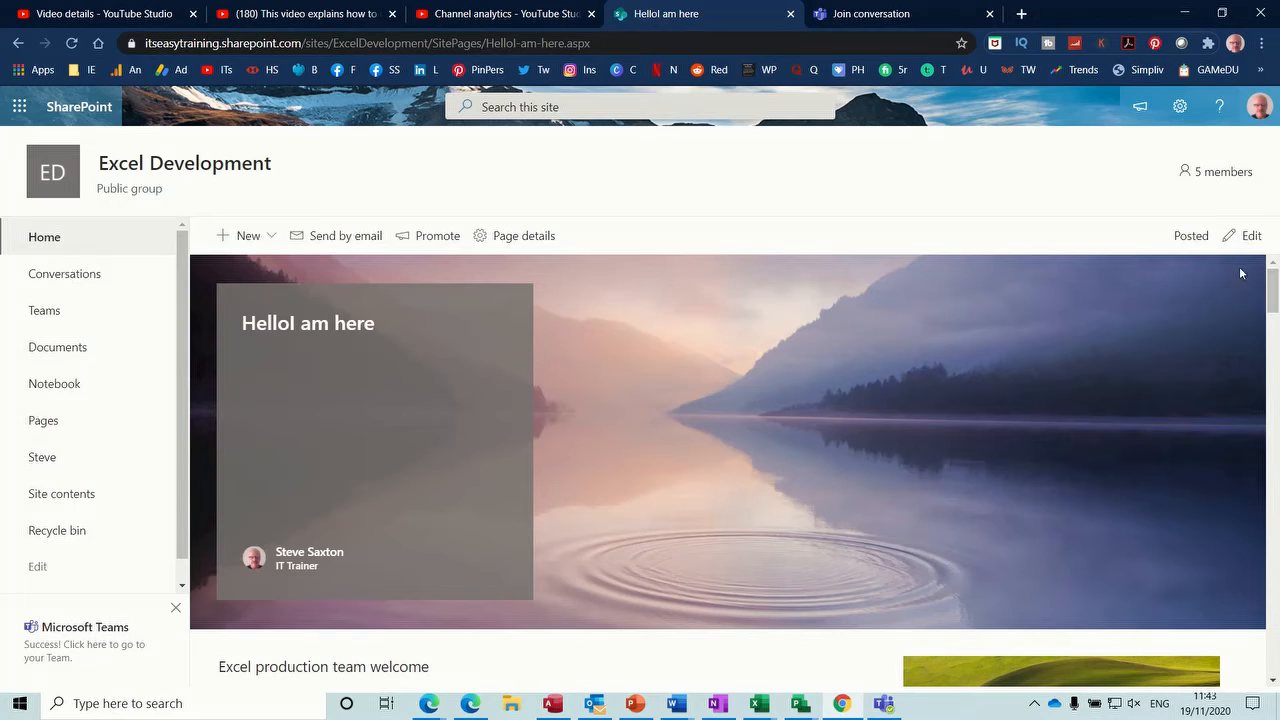
Edit the news post's title to read "Hello I am here" and update the news
left_click(1247, 240)
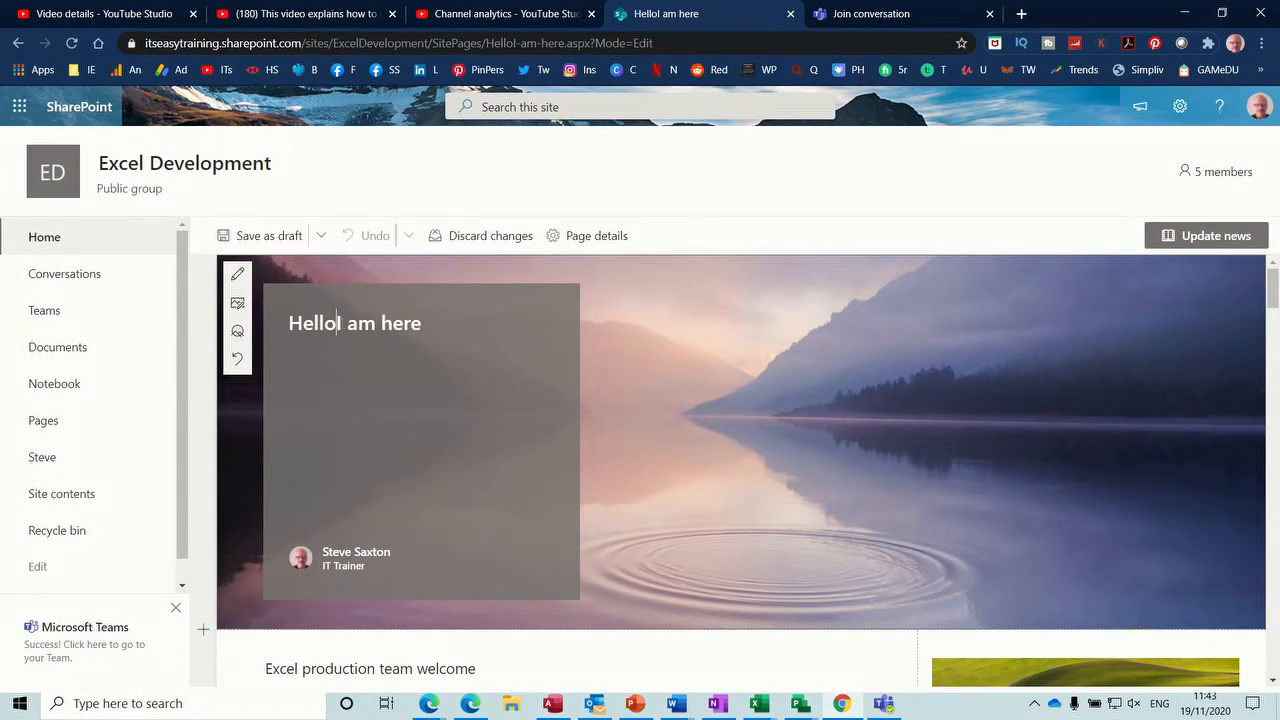
left_click(338, 323)
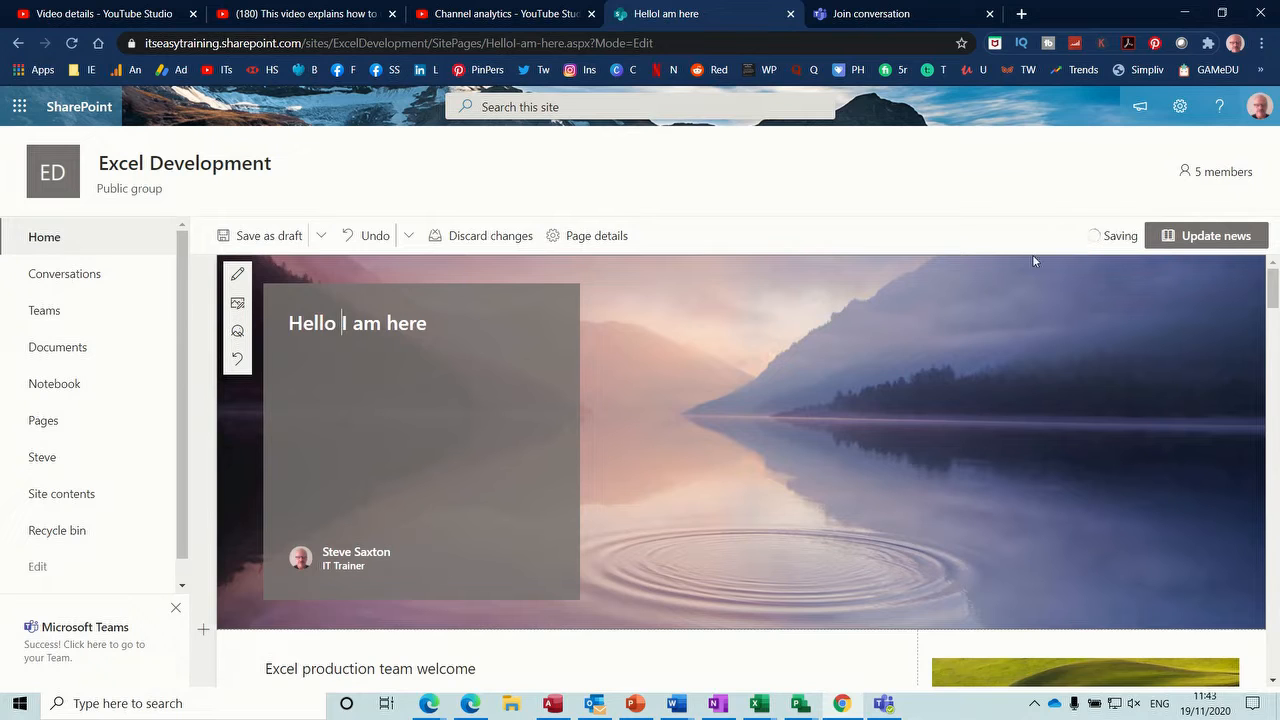
left_click(1197, 238)
left_click(1196, 238)
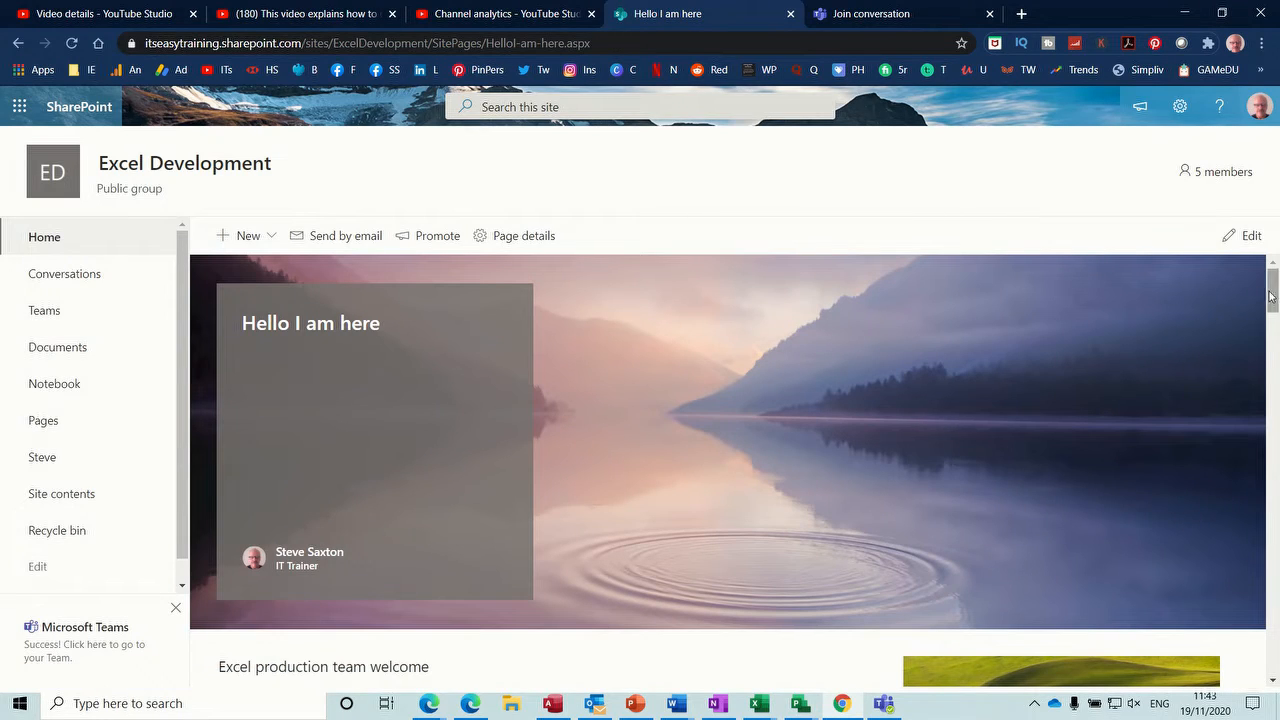
Go back to the site home page, put it in edit mode and delete the Quick links web part
mouse_move(1273, 300)
left_mouse_down()
mouse_move(1276, 364)
mouse_move(1274, 296)
left_mouse_up()
left_click(55, 248)
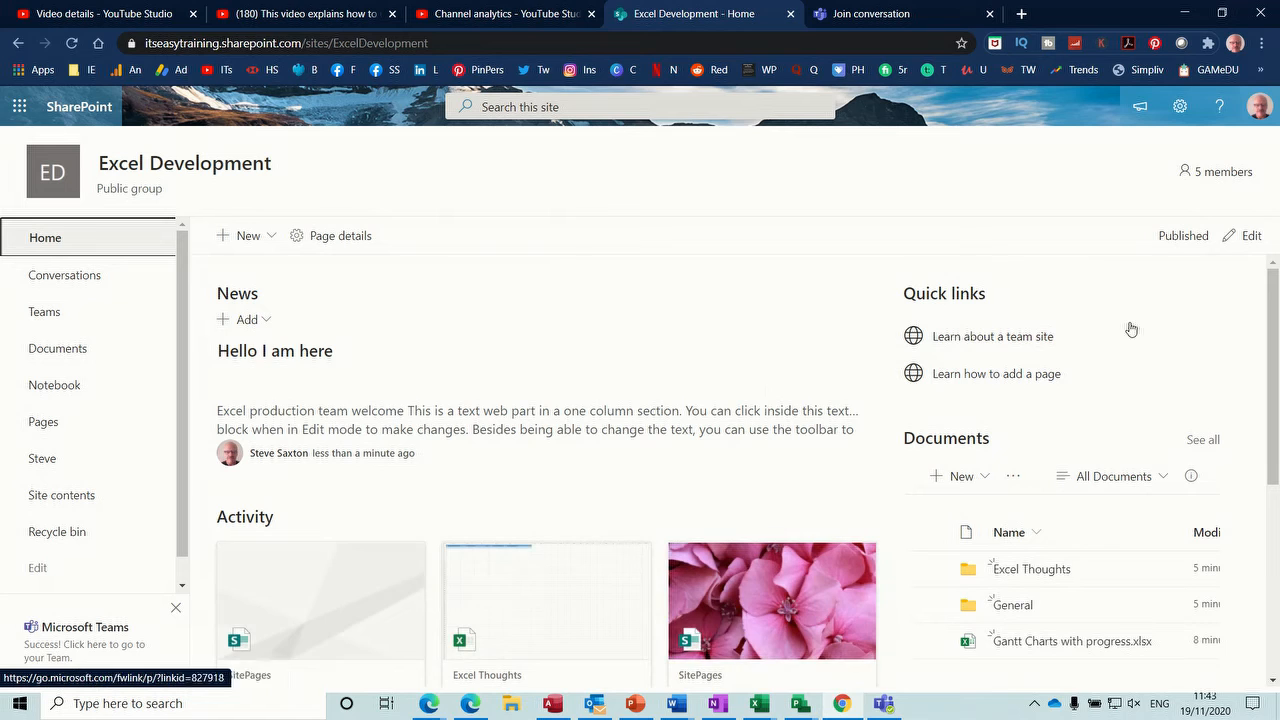
scroll(1277, 336, "down", 1)
scroll(1277, 336, "down", 1)
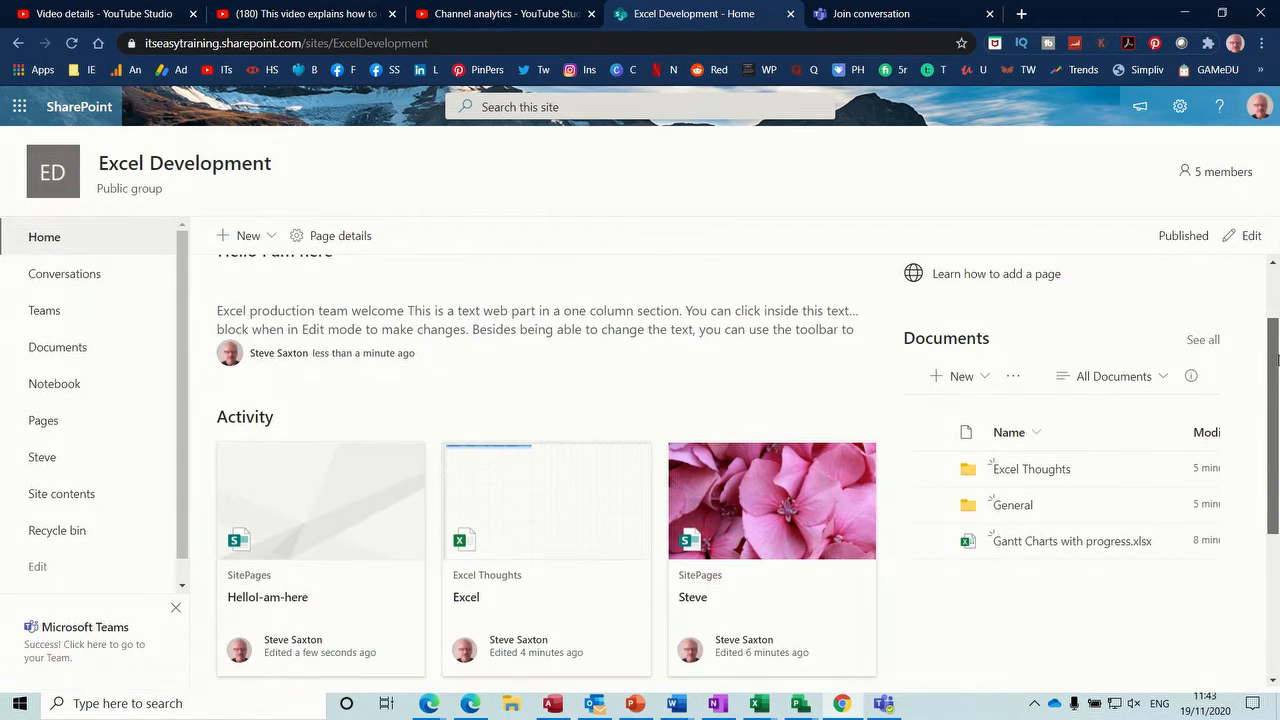
left_click(1242, 240)
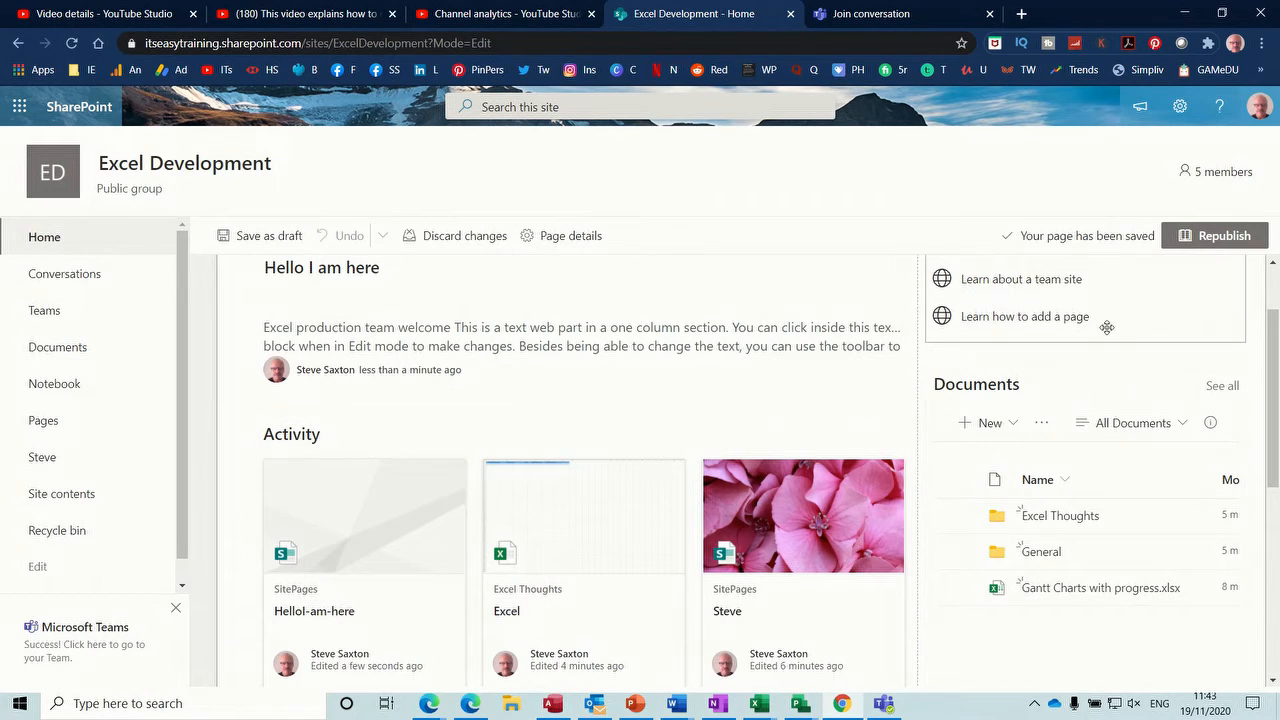
scroll(1109, 332, "up", 1)
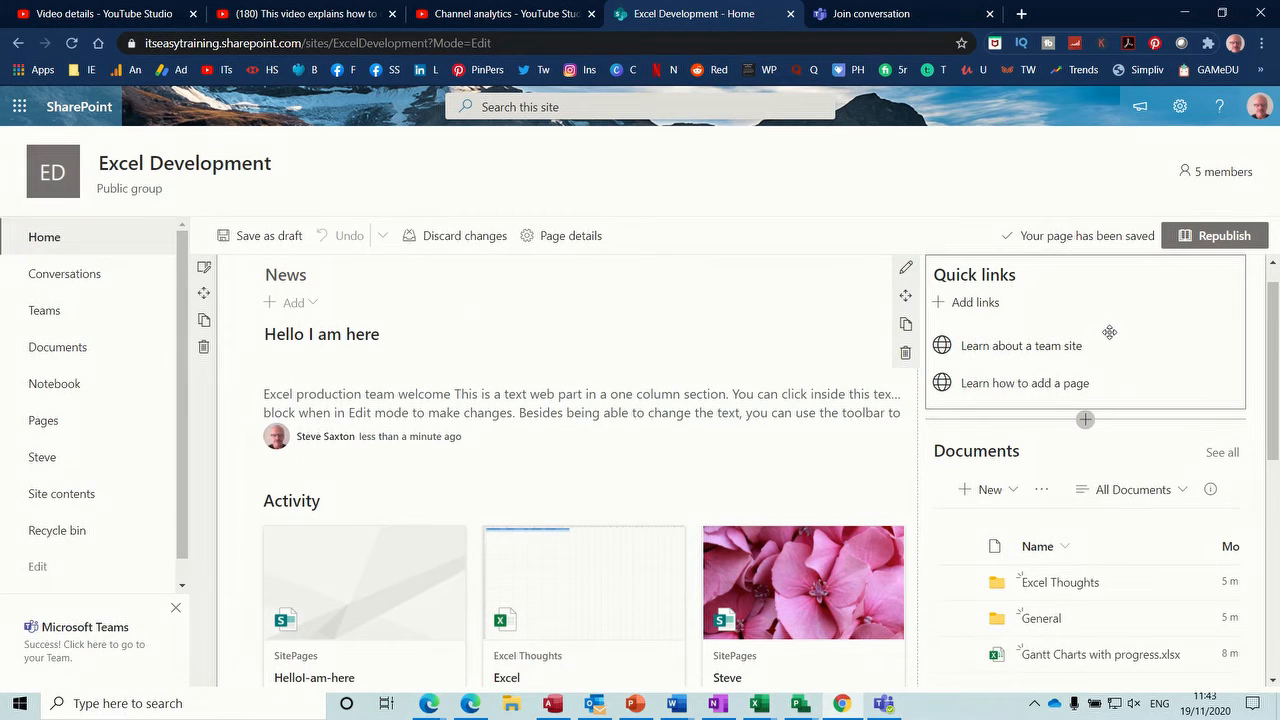
key("Delete")
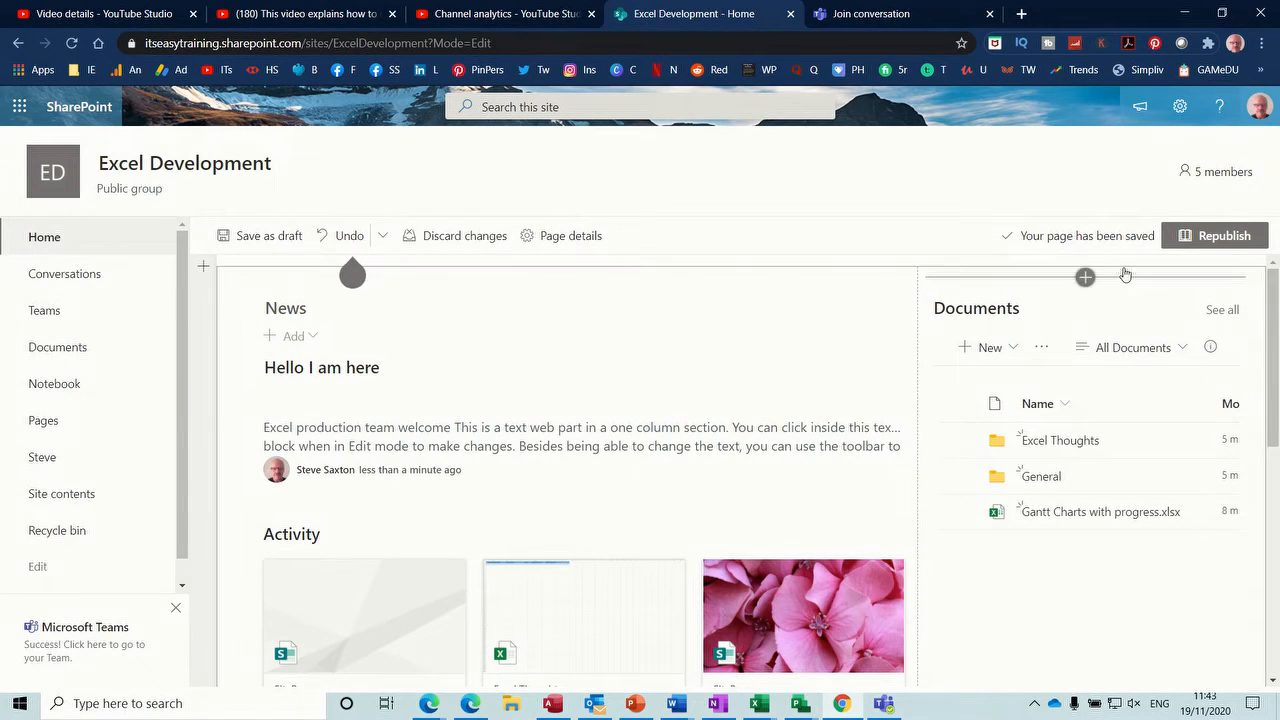
Add a YouTube web part above Documents, paste in the copied video embed code and republish the home page
left_click(1084, 277)
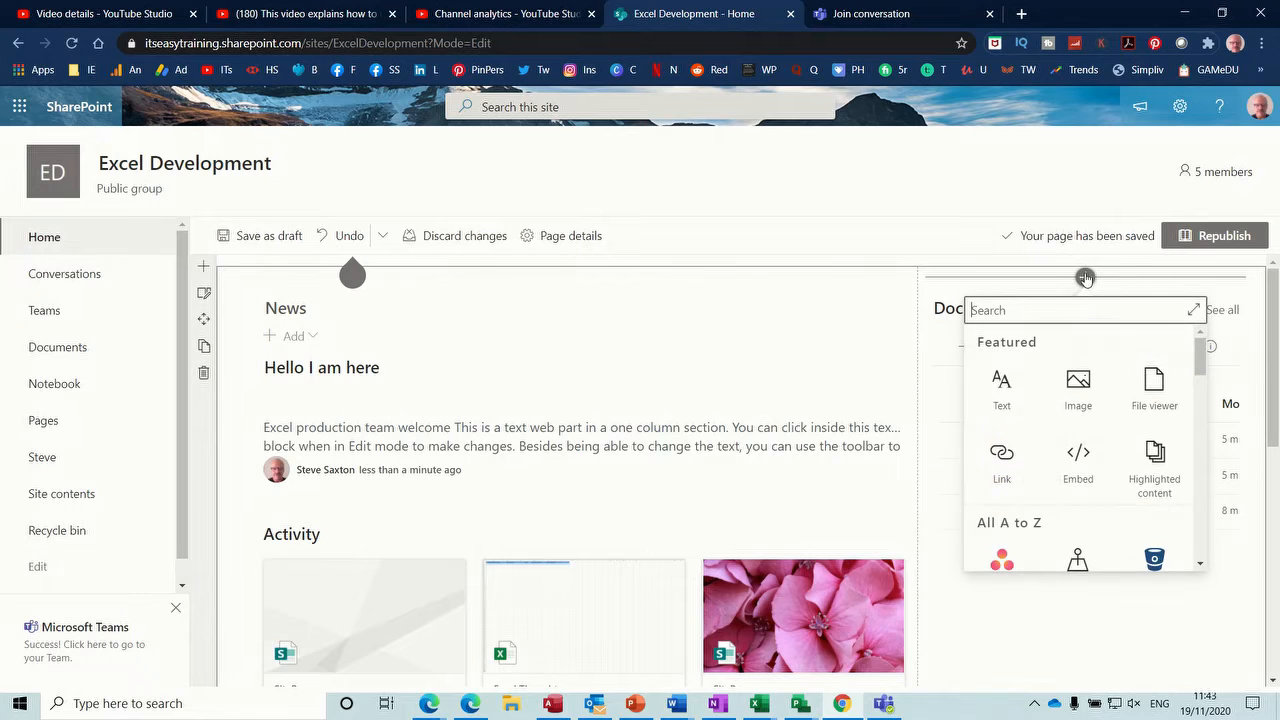
left_click_drag(1201, 360, 1144, 532)
left_click(1150, 525)
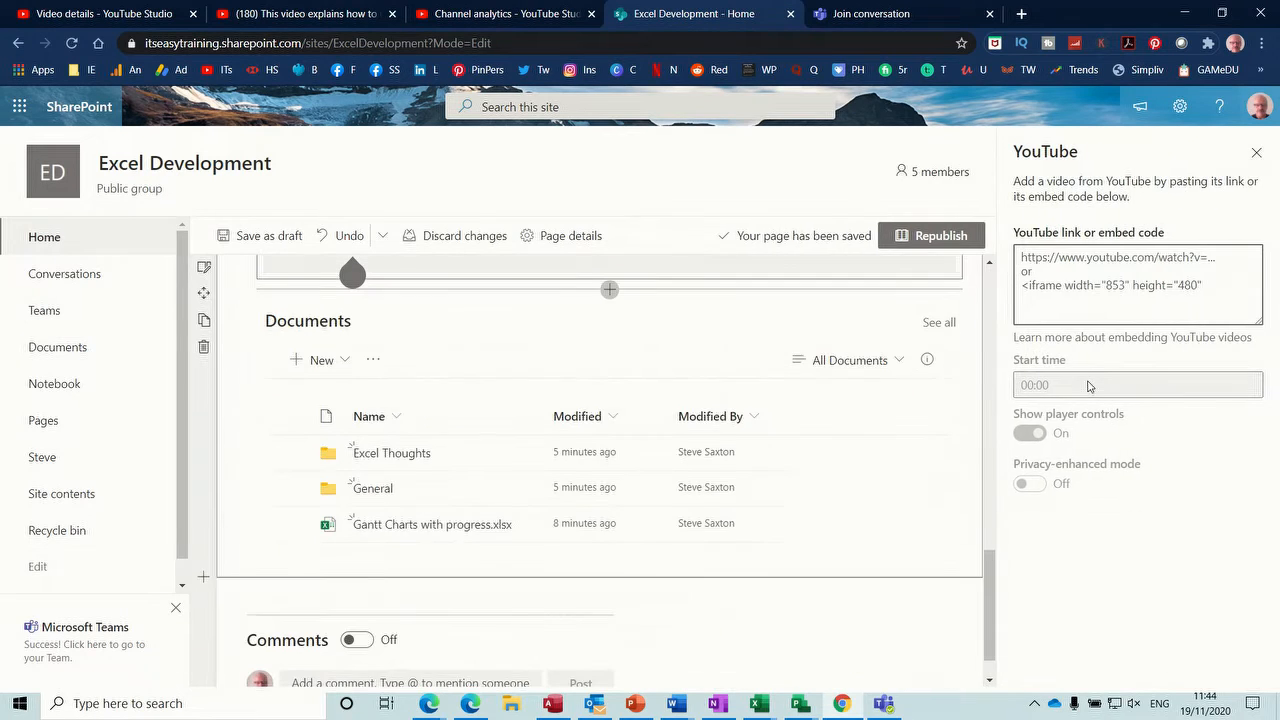
type("<iframe width=\"560\" height=\"315\" src=\"https://www.youtube.com/embed/8EPri1mS-S8\" frameborder=\"0\" allow=\"accelerometer; autoplay; clipboard-write; encrypted-media; gyroscope; picture-in-picture\" allowfullscreen></iframe>")
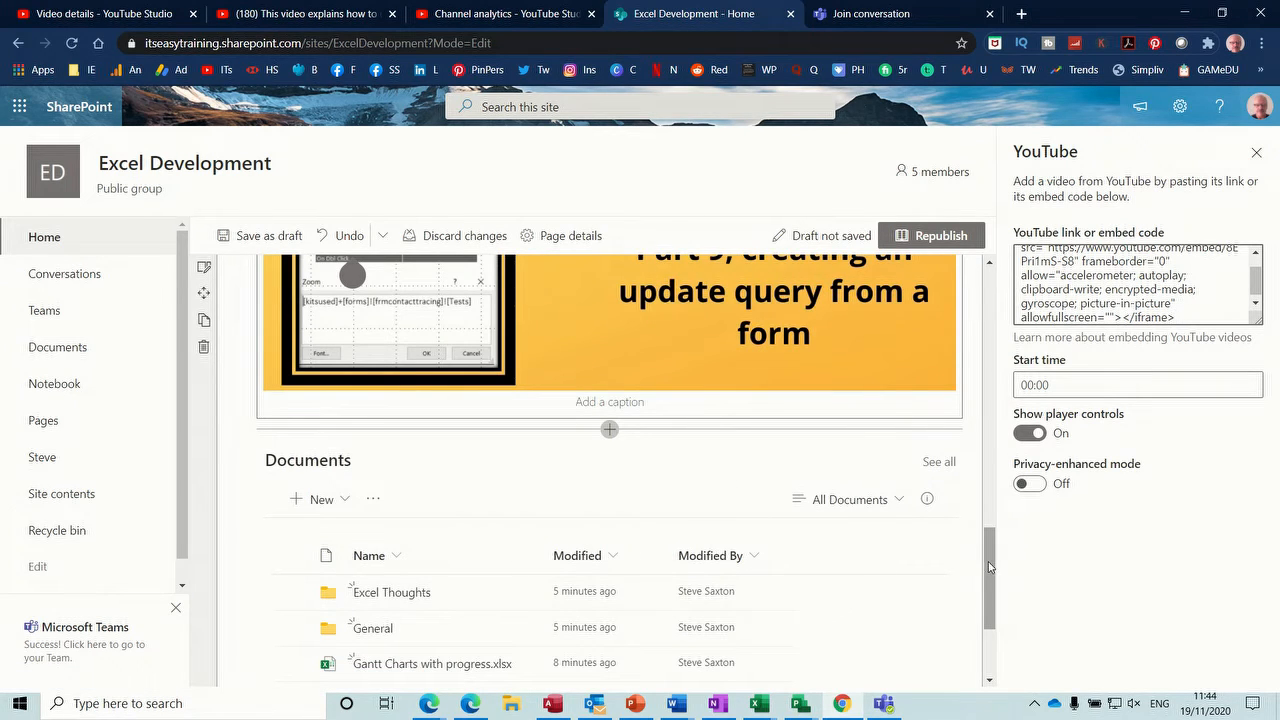
left_click_drag(989, 567, 979, 286)
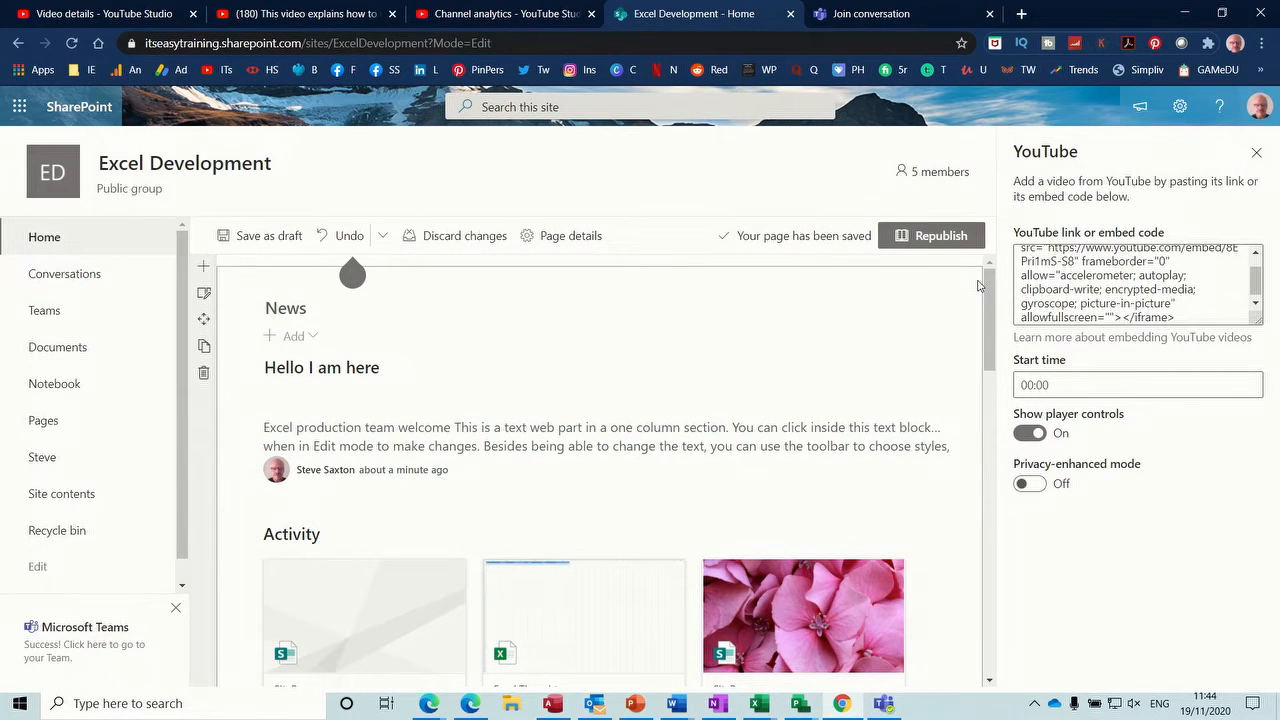
left_click(931, 235)
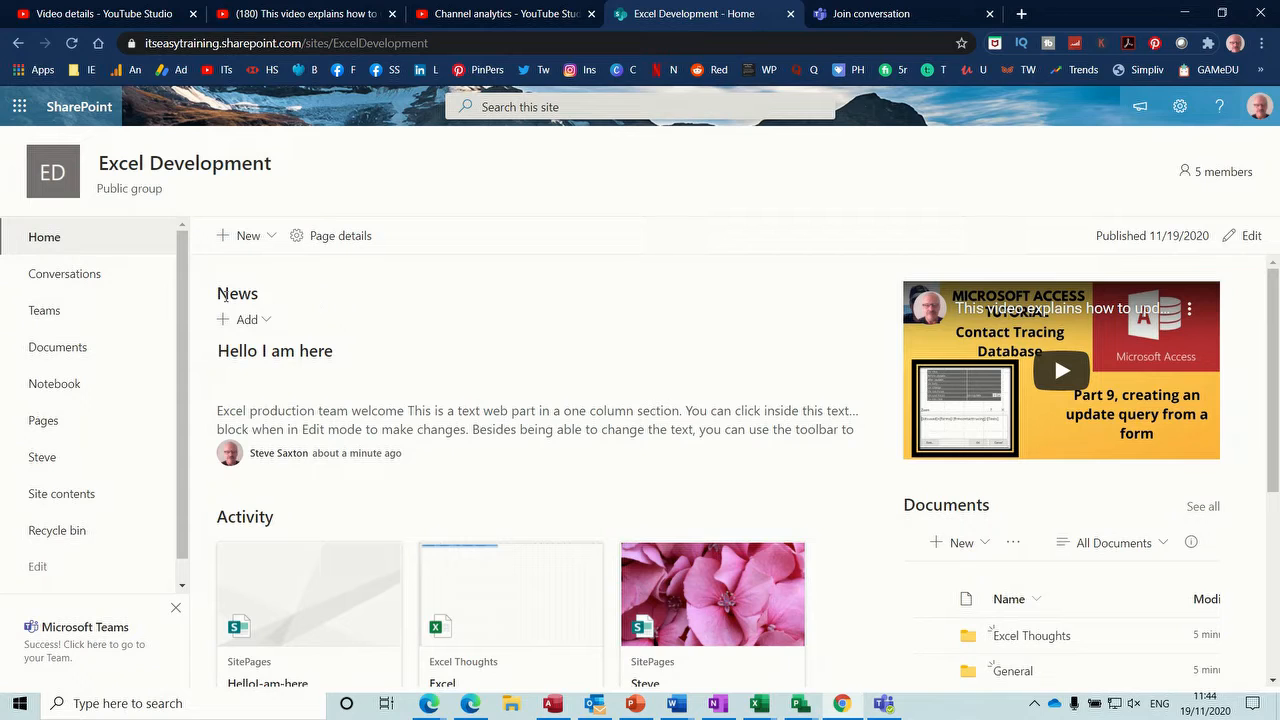
Review the republished home page and the site contents, then return to the home page
left_click_drag(1277, 270, 1277, 497)
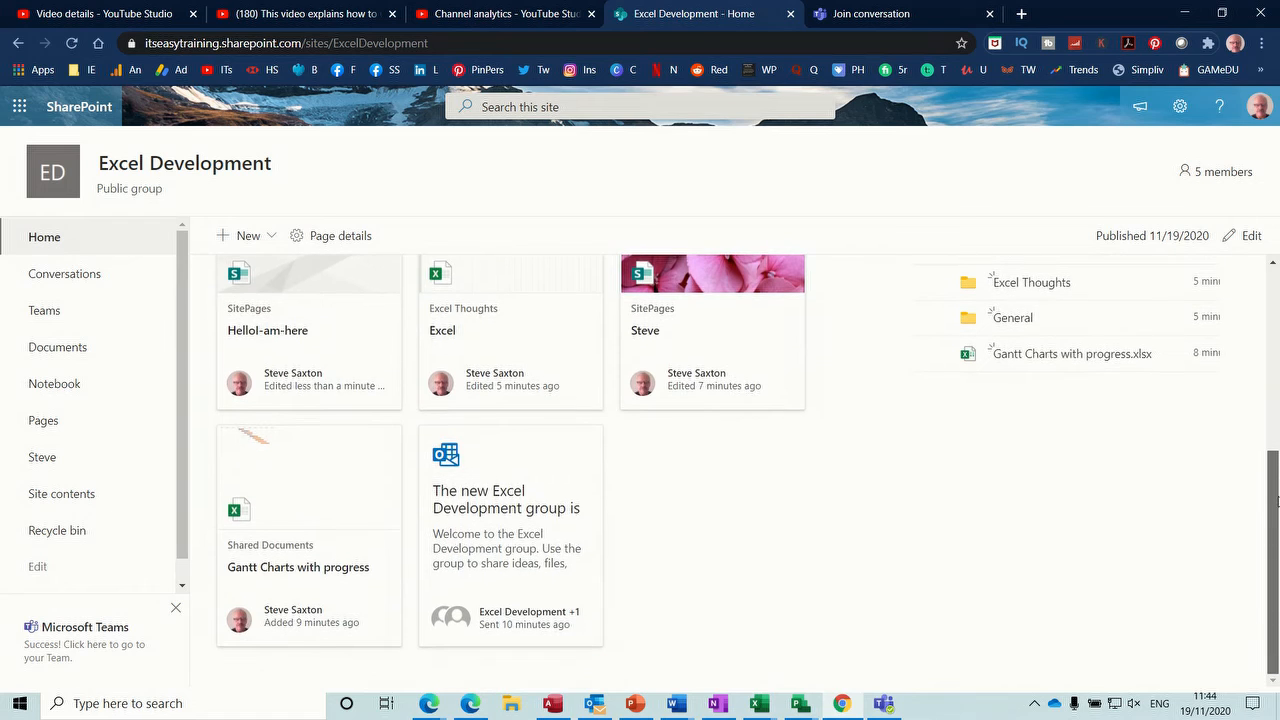
left_click(55, 494)
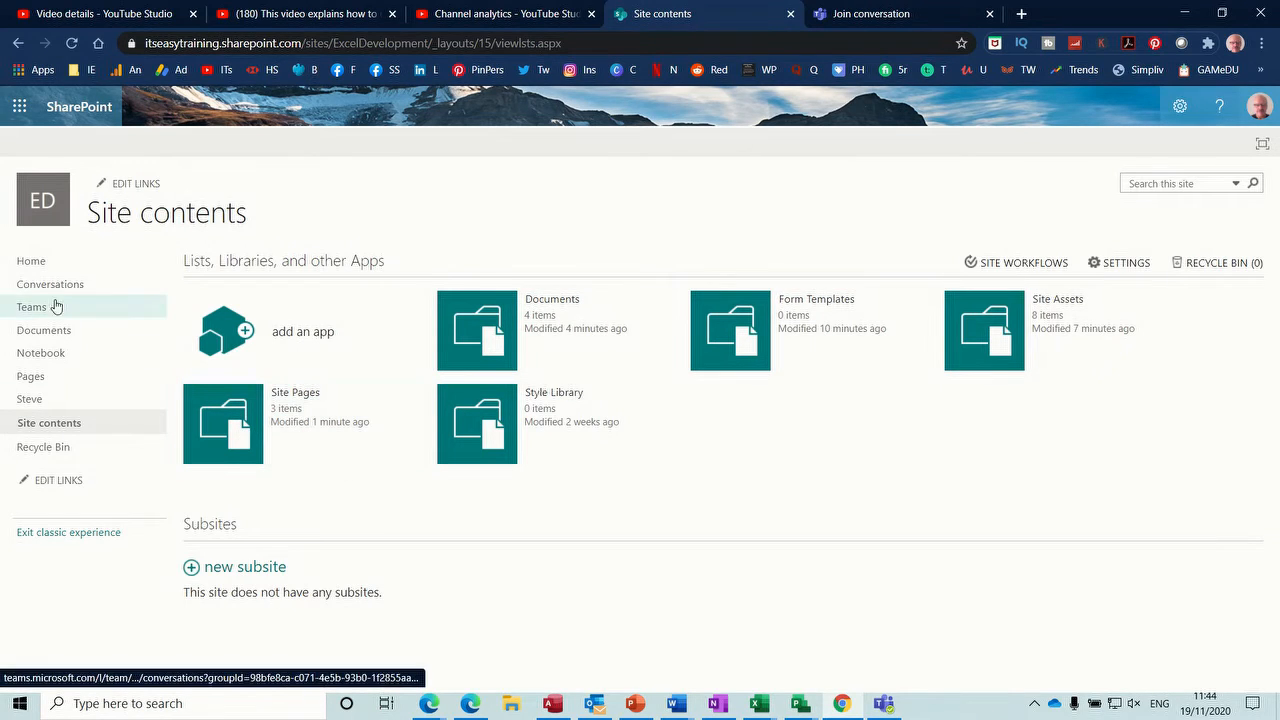
left_click(35, 265)
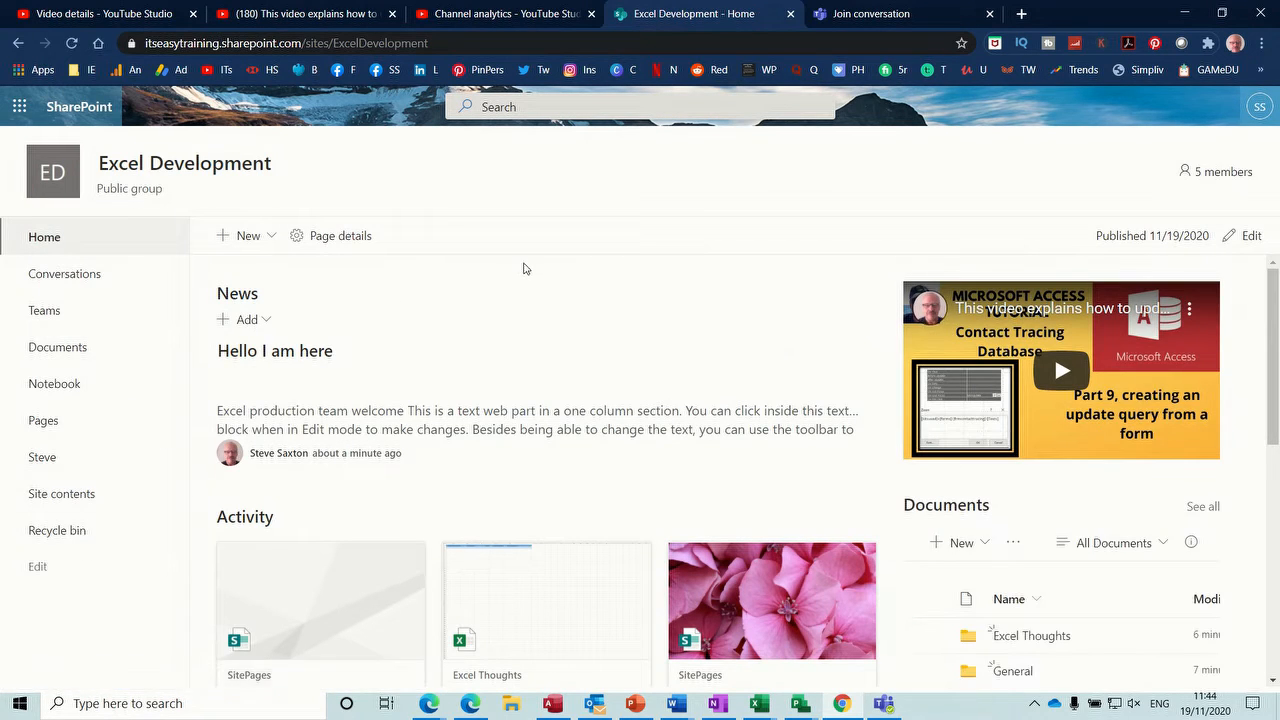
View the news from sites on the SharePoint start page and reopen the followed Excel Development site
left_click(58, 109)
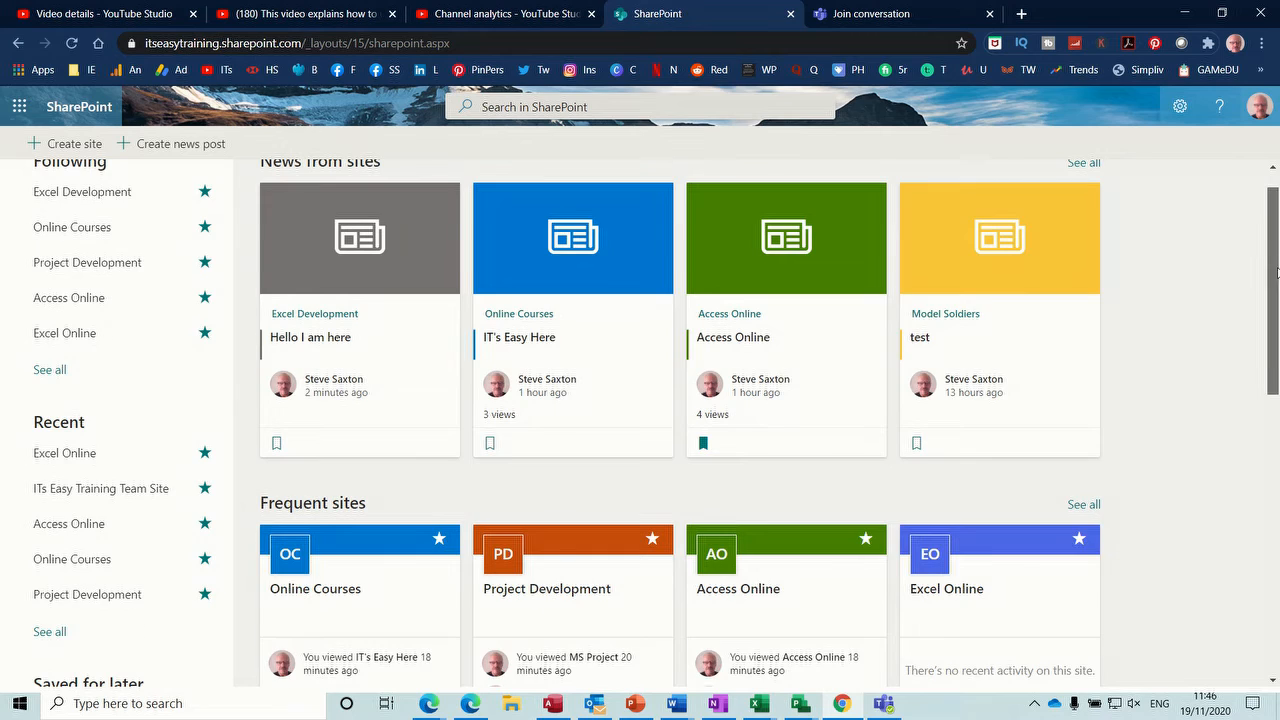
left_click_drag(1277, 273, 1277, 200)
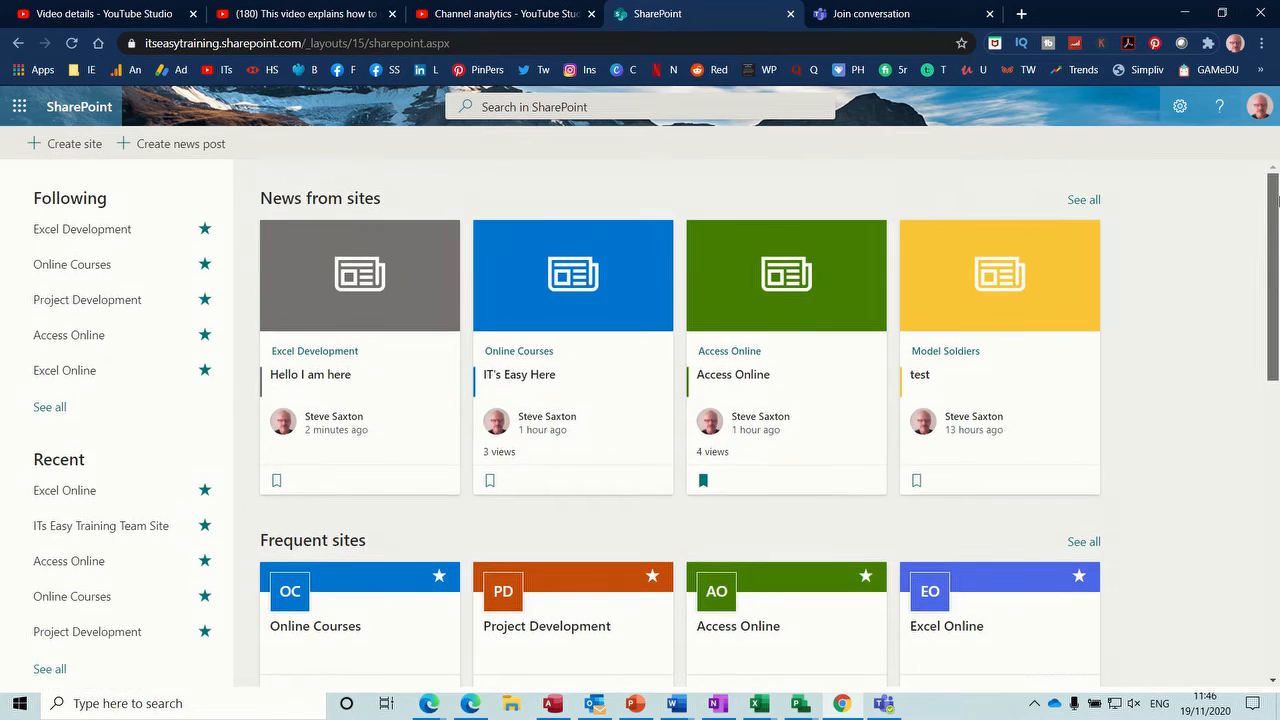
left_click(95, 238)
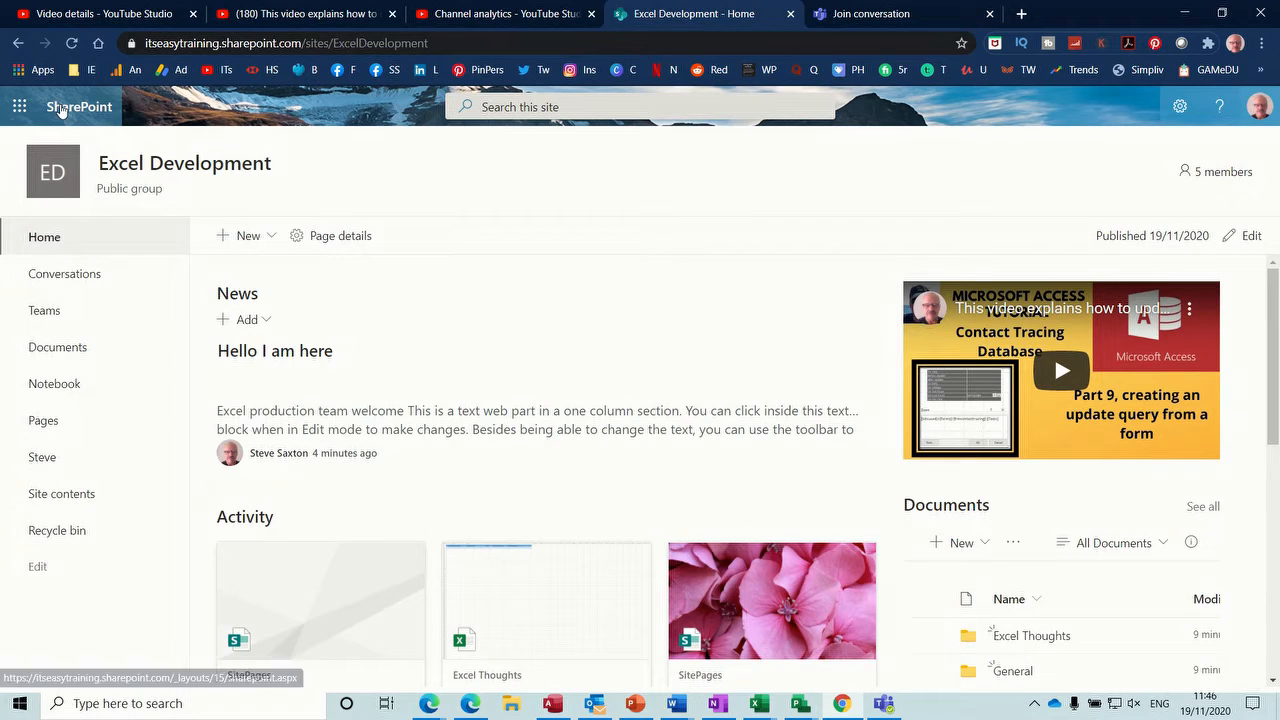
On the SharePoint start page, save the "IT's Easy Here" news post for later and open the frequent site Excel Online
left_click(61, 110)
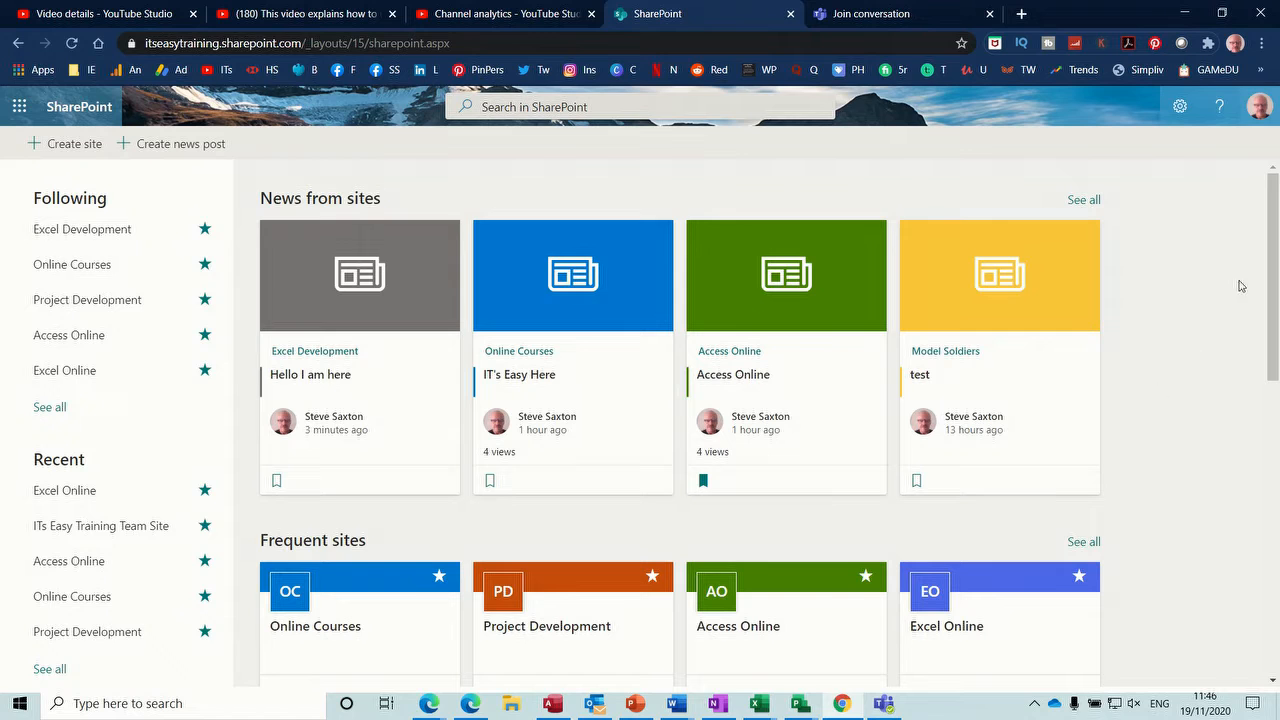
mouse_move(1277, 240)
left_mouse_down()
mouse_move(1276, 542)
mouse_move(1276, 245)
left_mouse_up()
left_click(489, 482)
left_click_drag(1275, 247, 1275, 335)
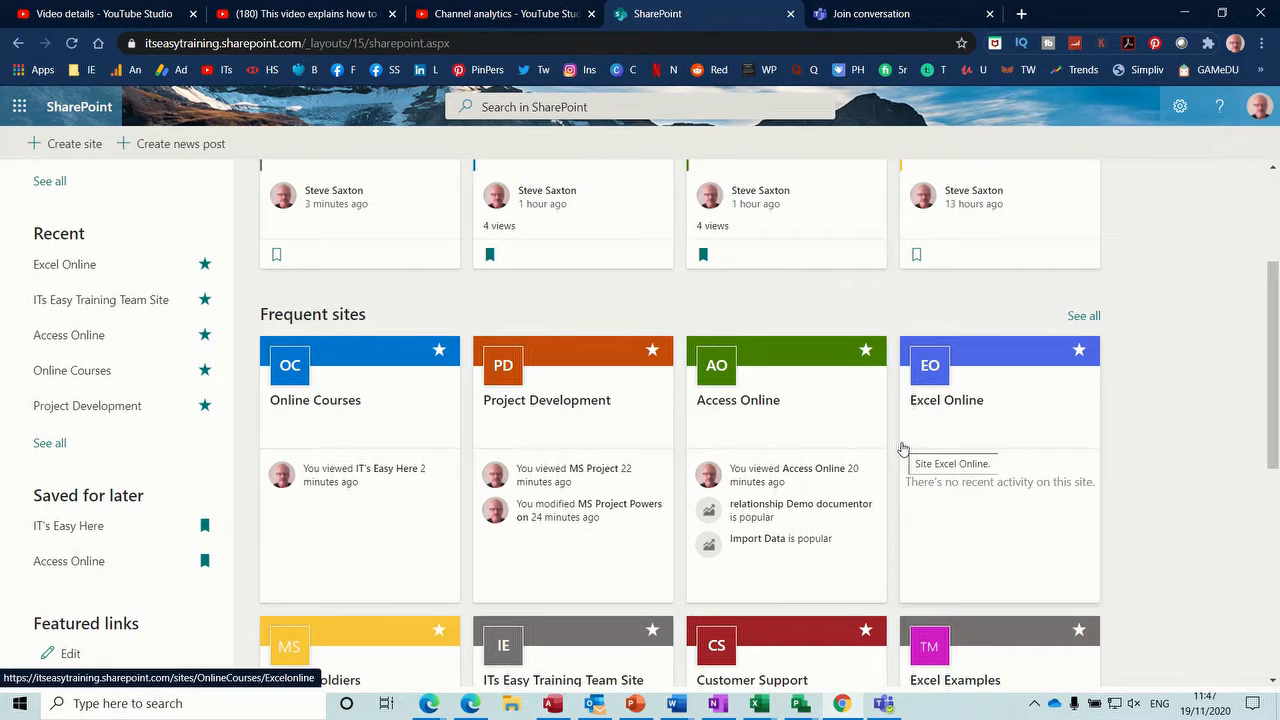
left_click(1010, 359)
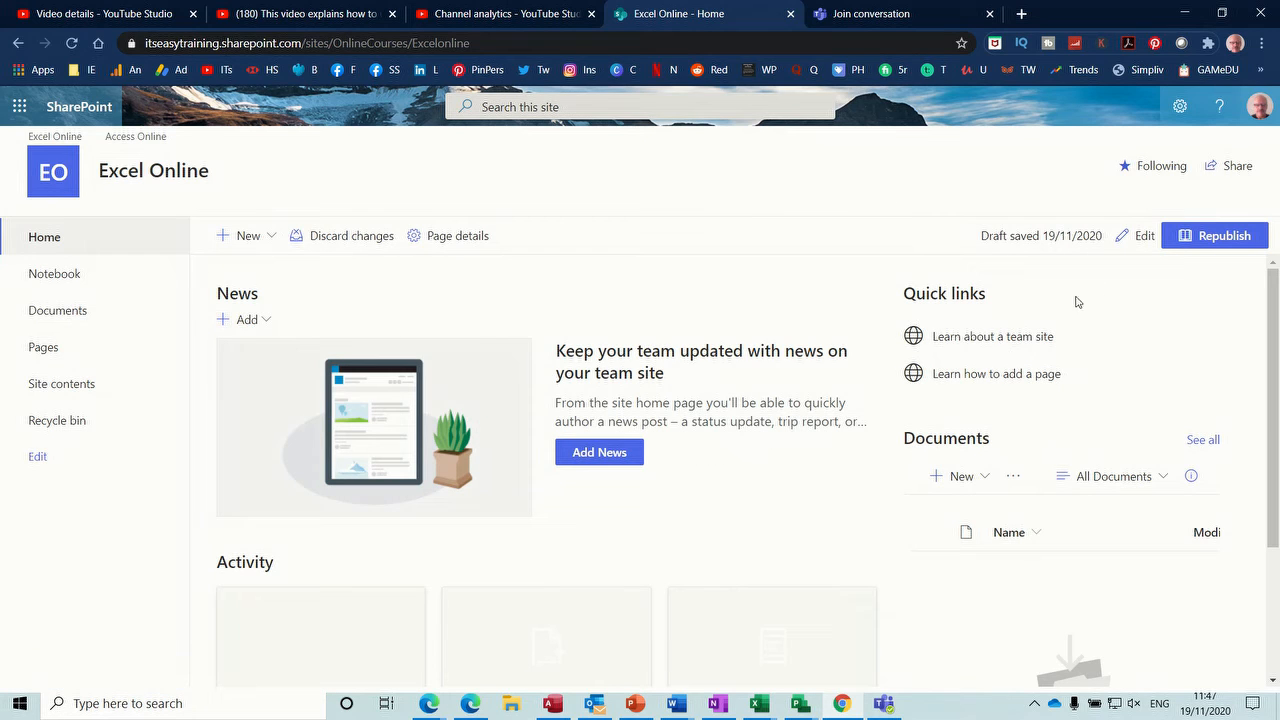
Review the Excel Online site's information, including its name, description and delete option, and leave it without saving
left_click(1179, 108)
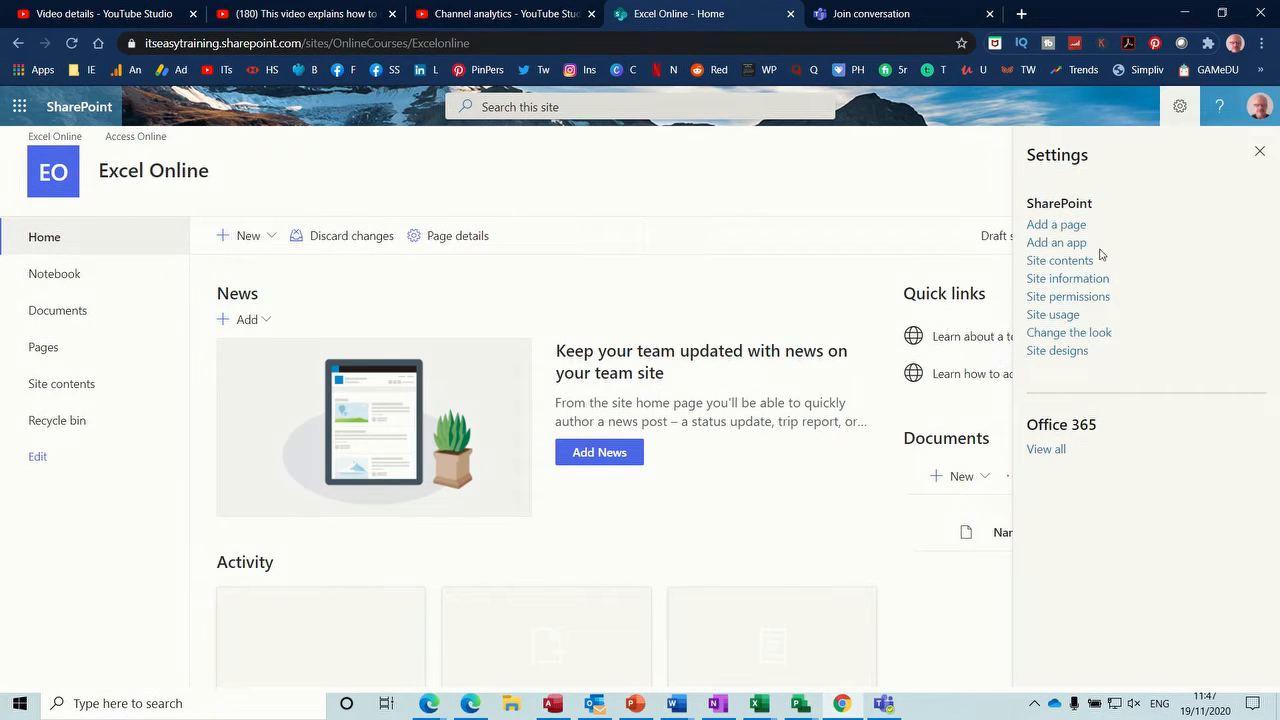
left_click(1088, 278)
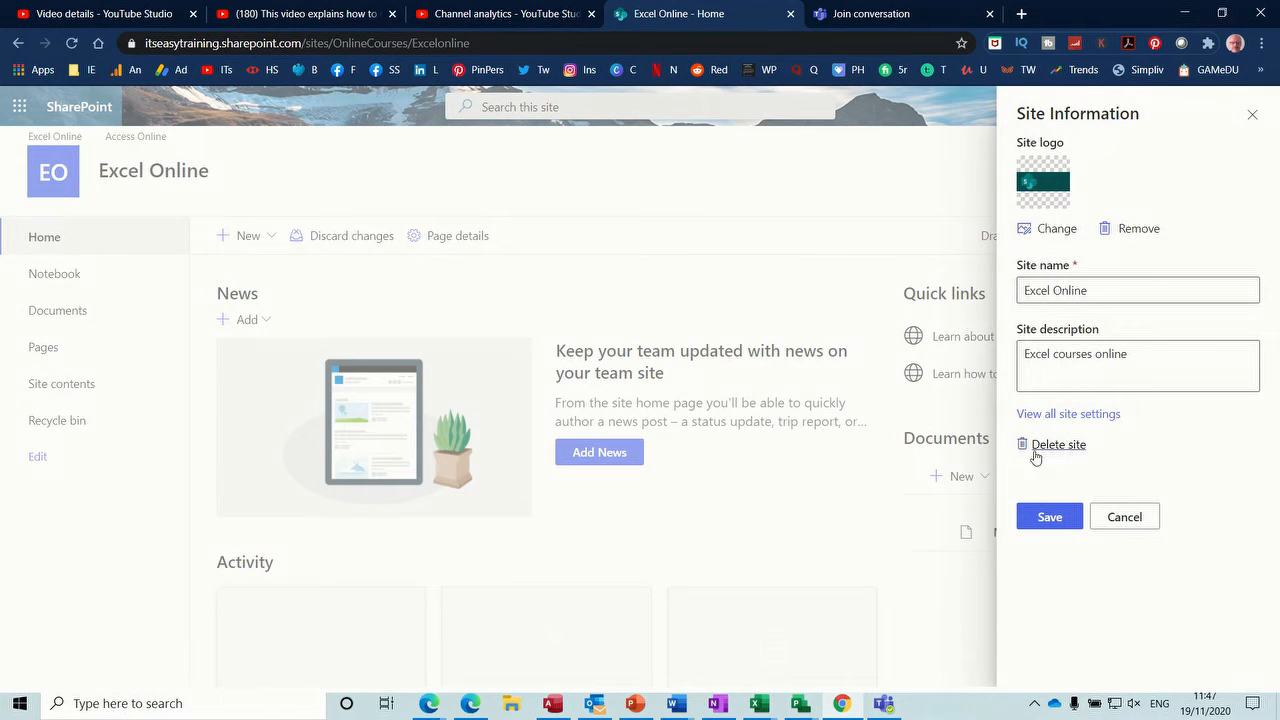
left_click(1124, 517)
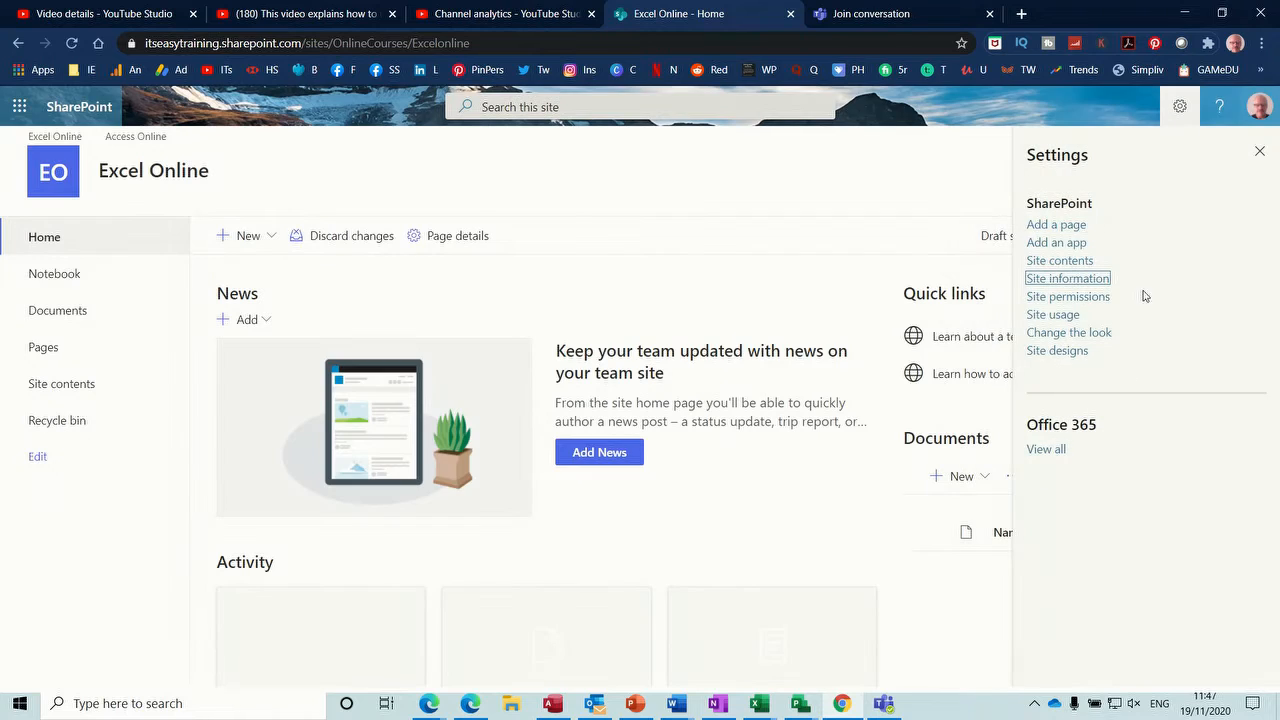
left_click(1179, 108)
left_click(1179, 110)
left_click(1073, 280)
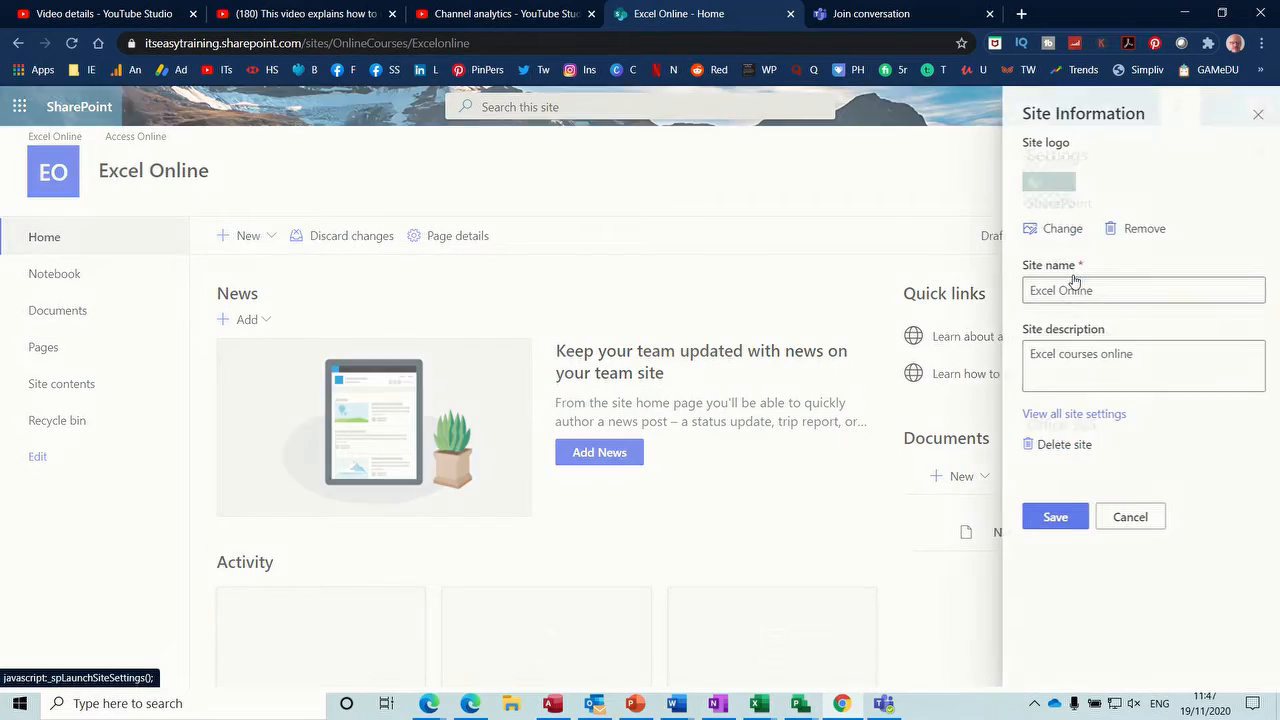
left_click(1124, 517)
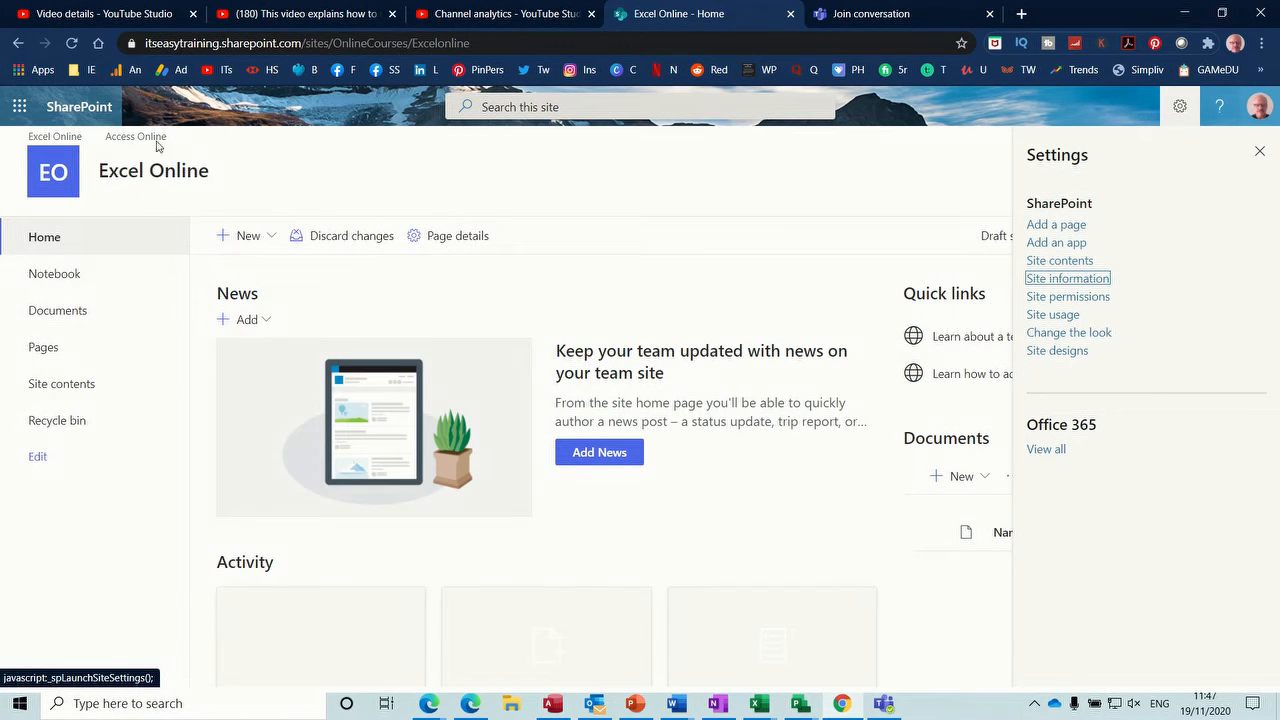
Create a communication site from the SharePoint start page, named "Classroom Based Courses" with the description "Courses in classroom"
left_click(77, 108)
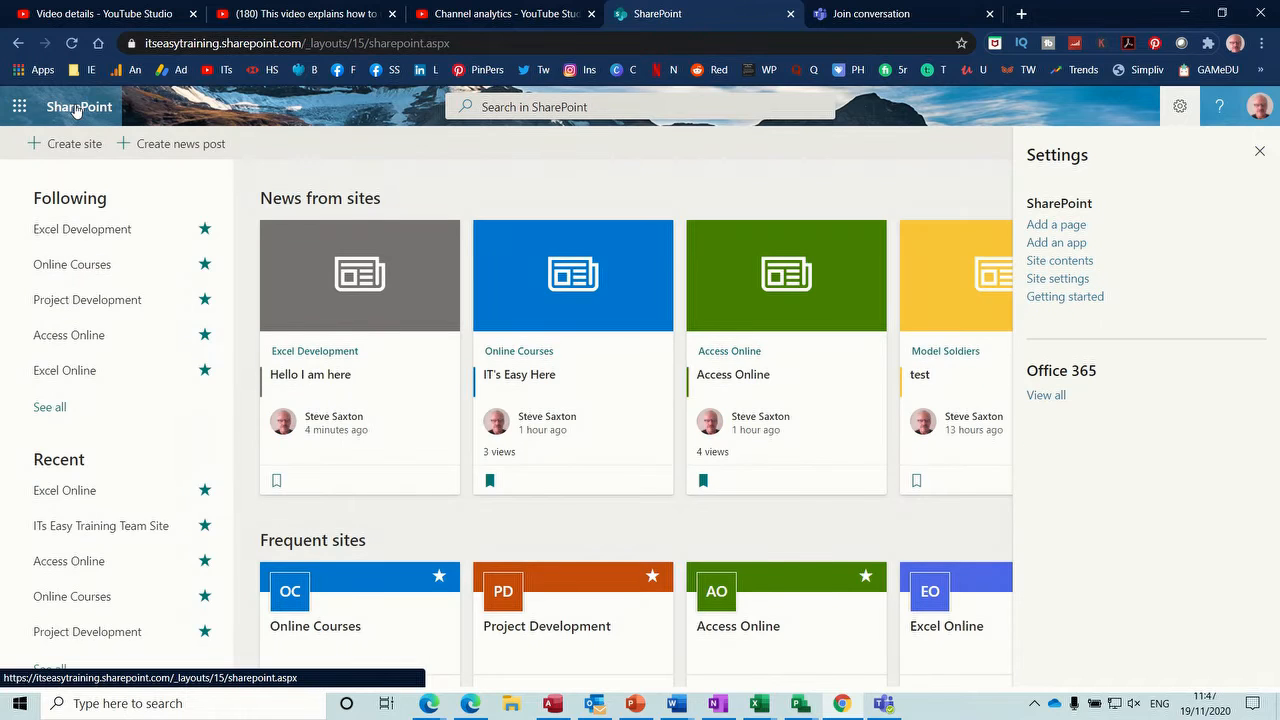
left_click(56, 144)
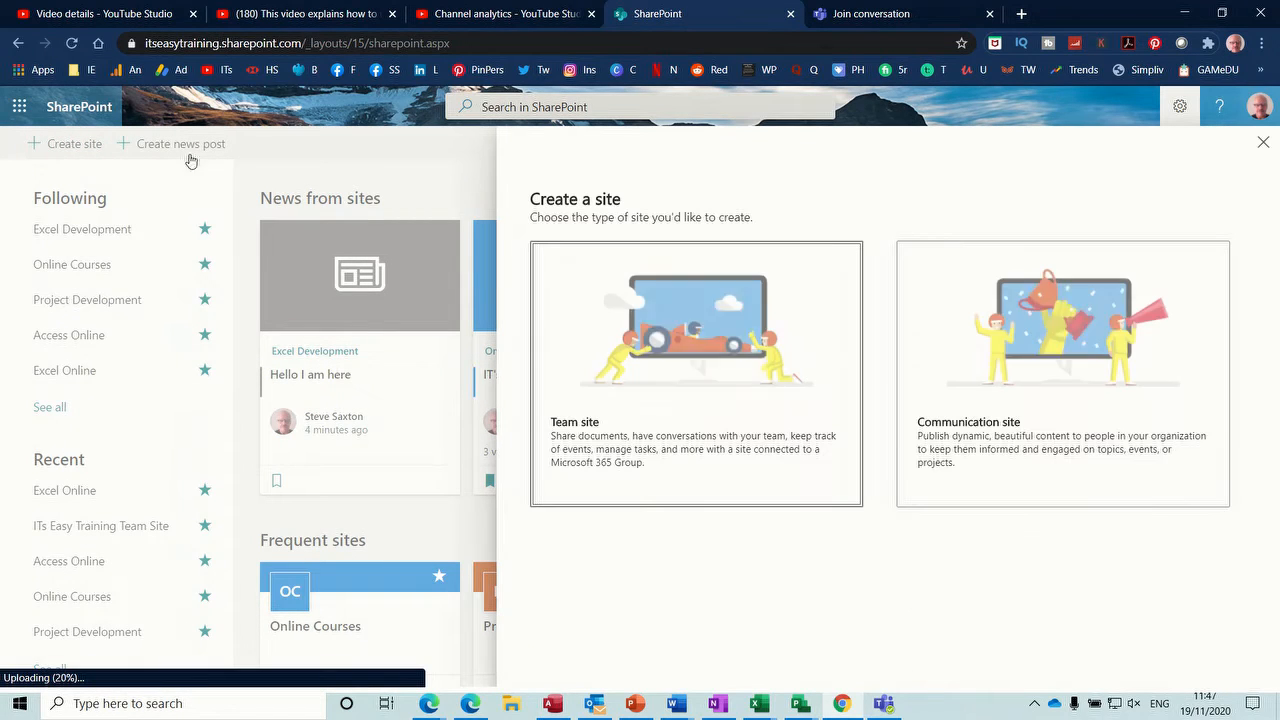
left_click(1041, 331)
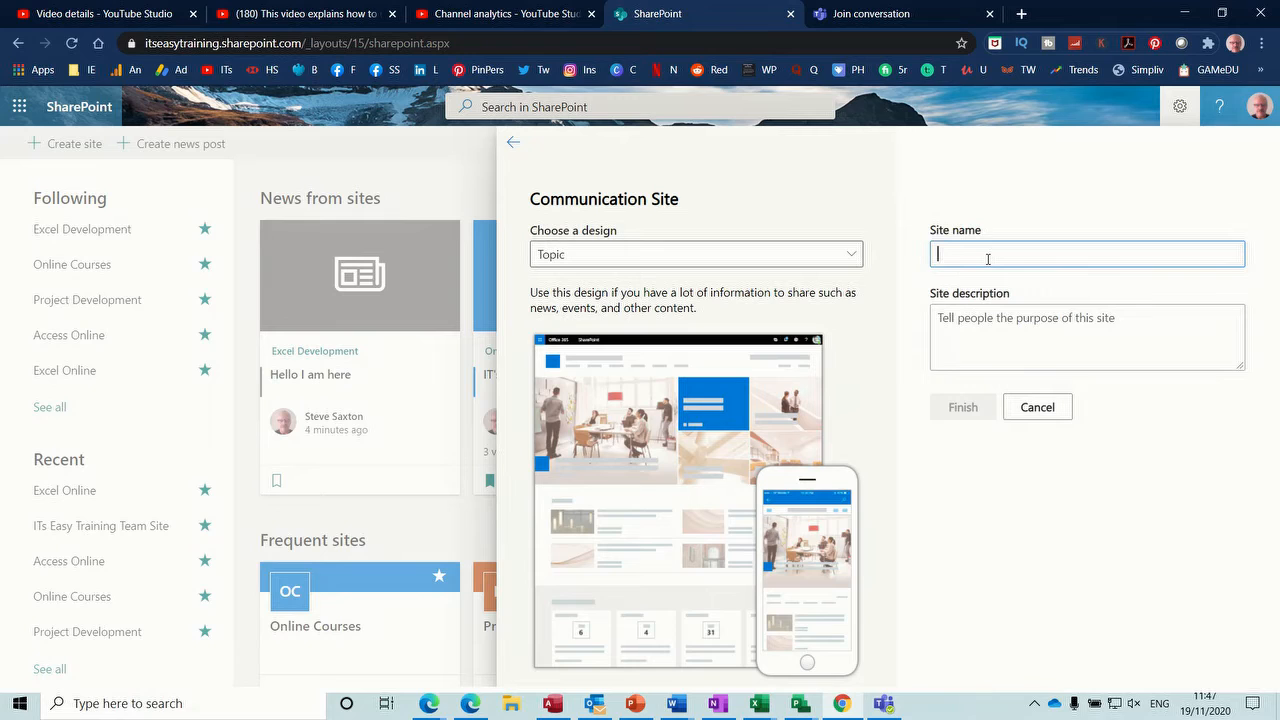
type("Classroom Based Courses")
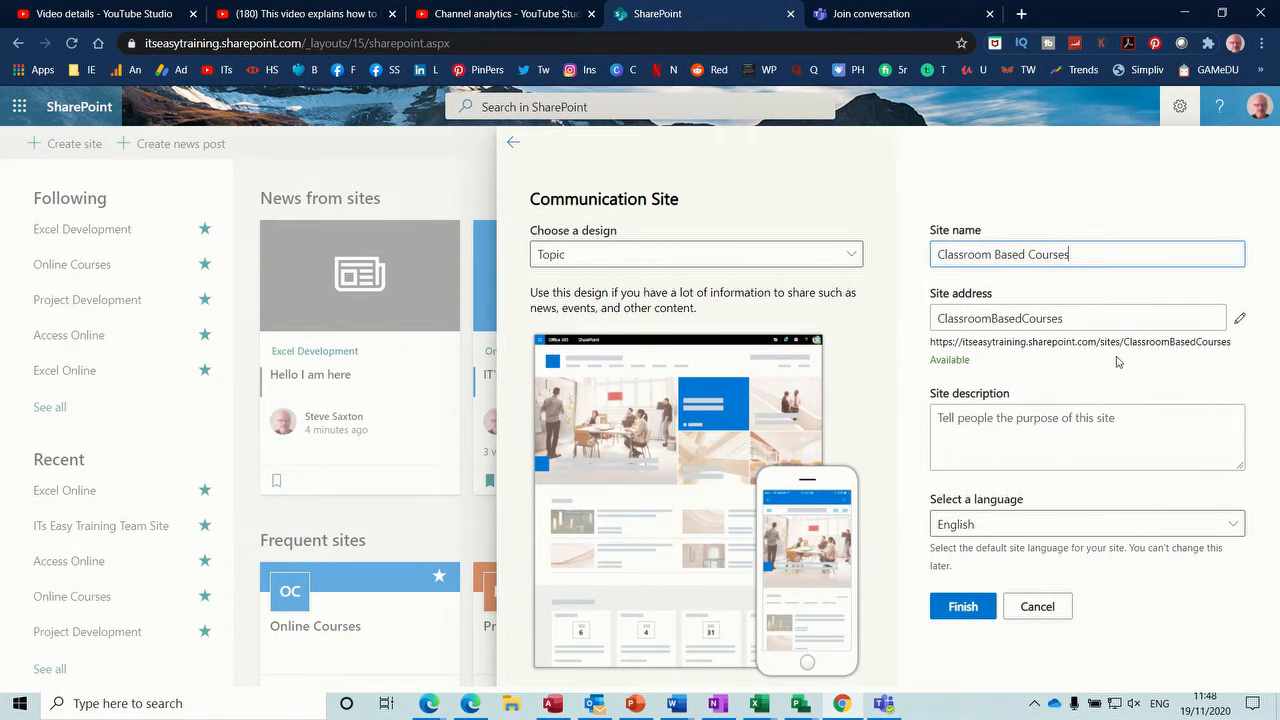
left_click(984, 428)
type("Courses in classroom")
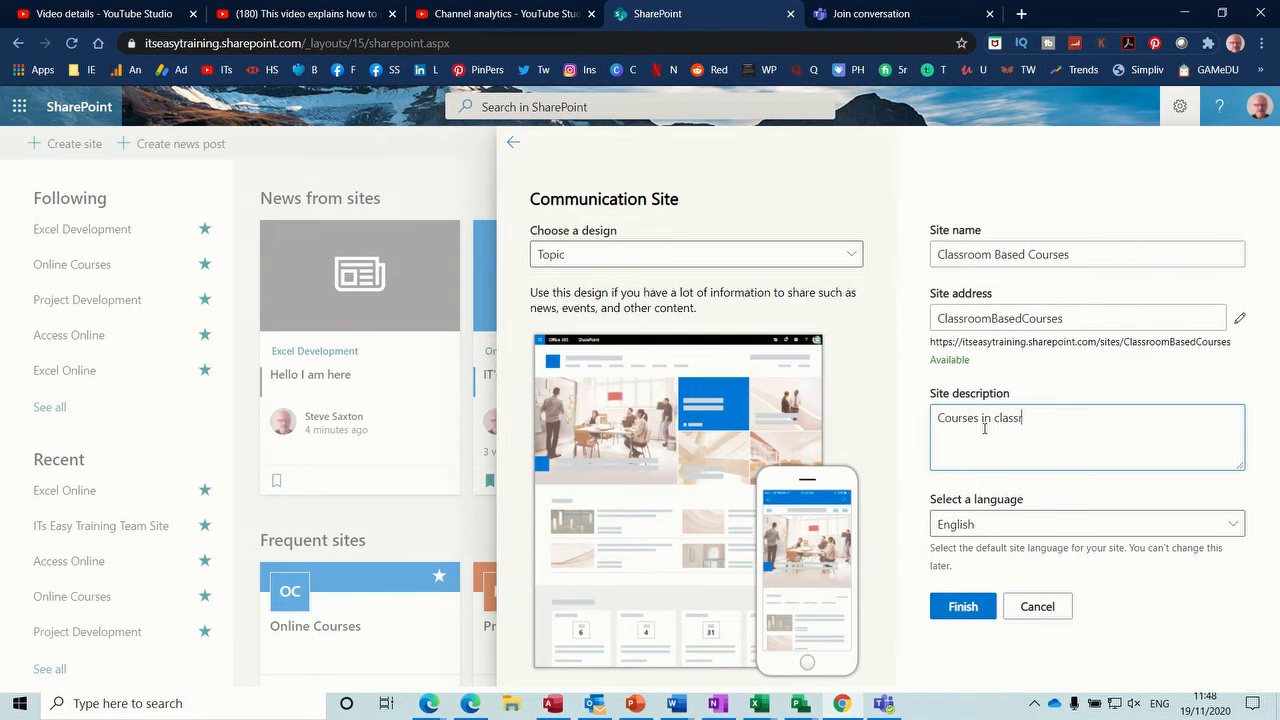
left_click(964, 609)
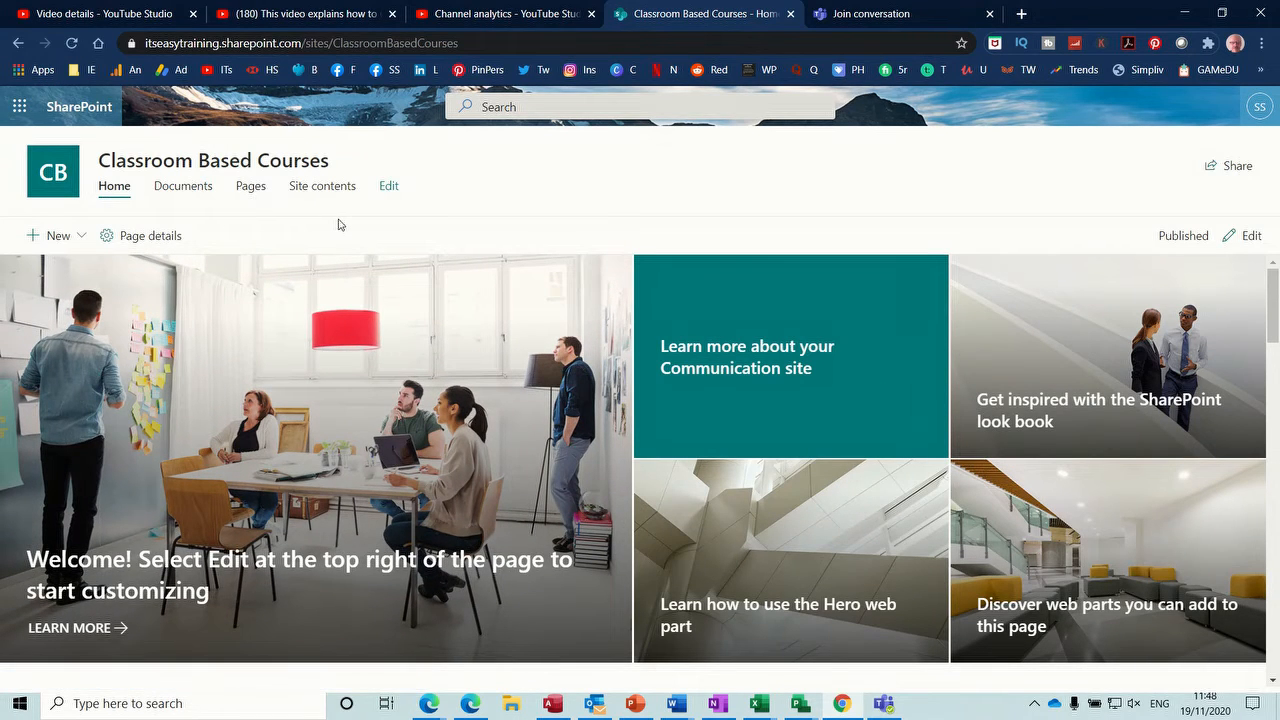
Set up a subsite titled "Excel Courses" in Classroom Based Courses, displayed on the parent's Quick Launch and using the parent's top link bar
left_click(310, 190)
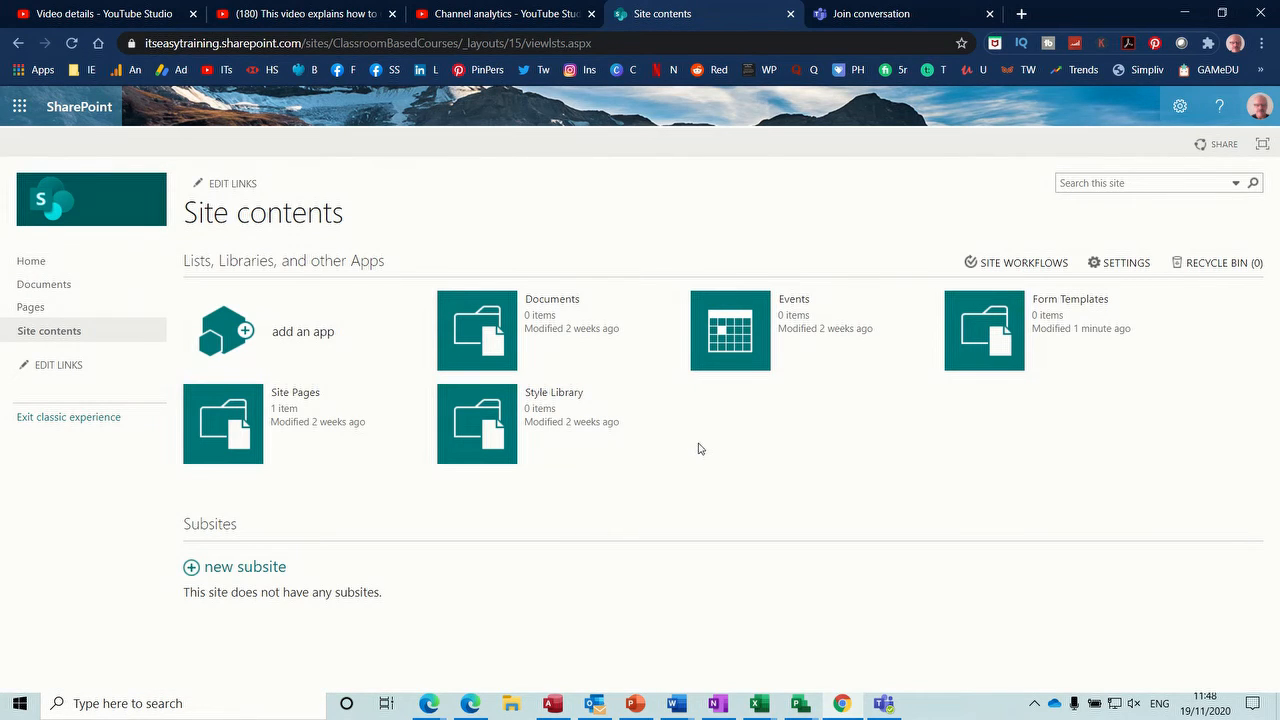
left_click(239, 574)
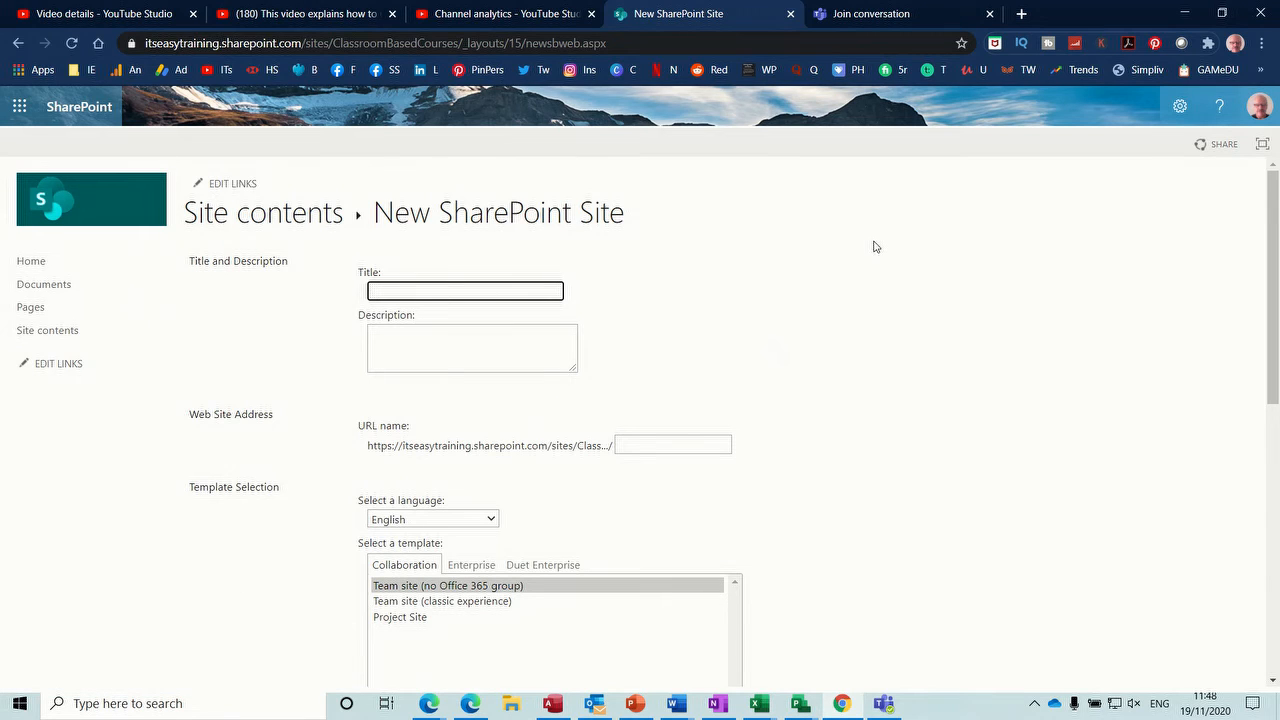
type("Excel Courses")
left_click_drag(1270, 238, 1273, 527)
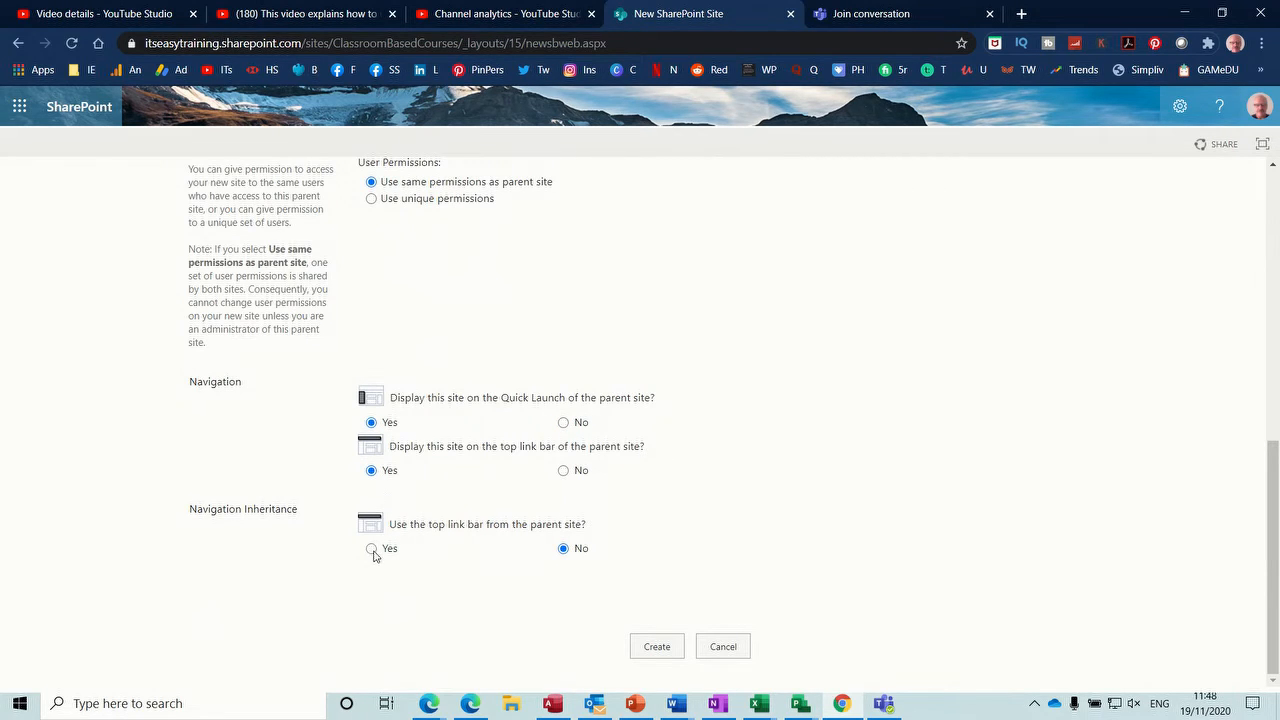
left_click(657, 647)
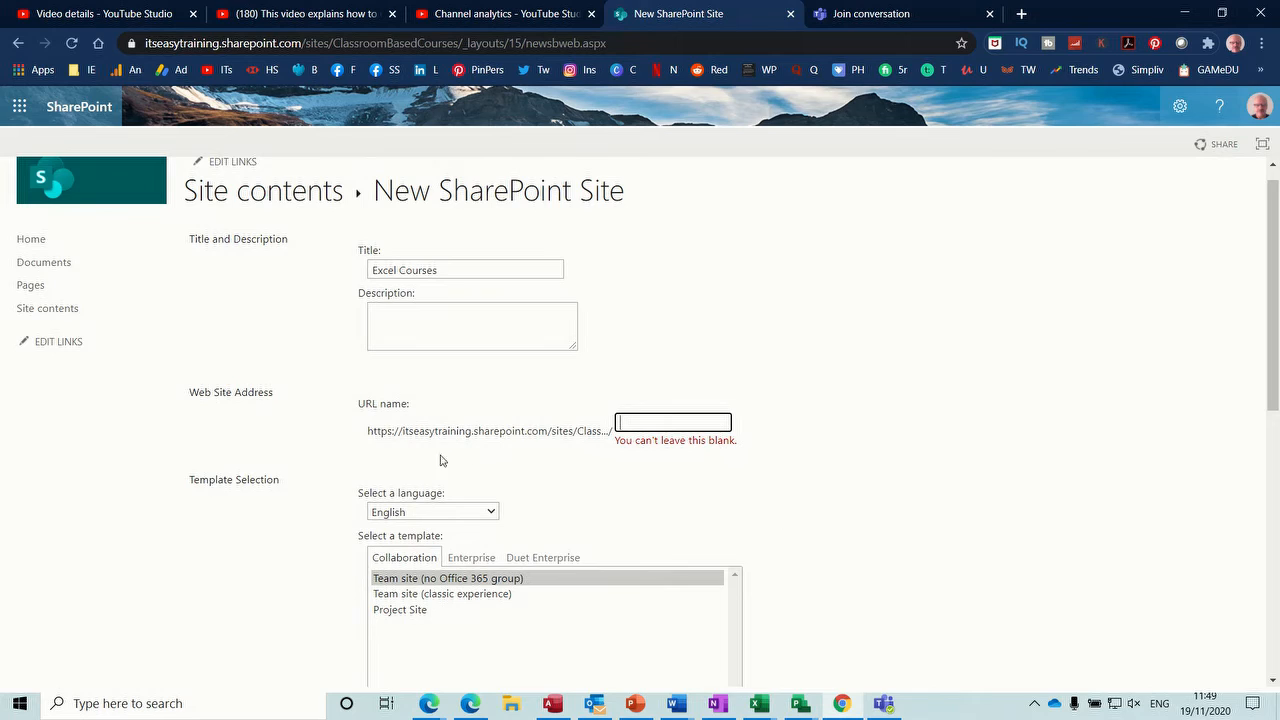
Set the Excel Courses subsite's URL name to excelclassroom and create the subsite
type("exc")
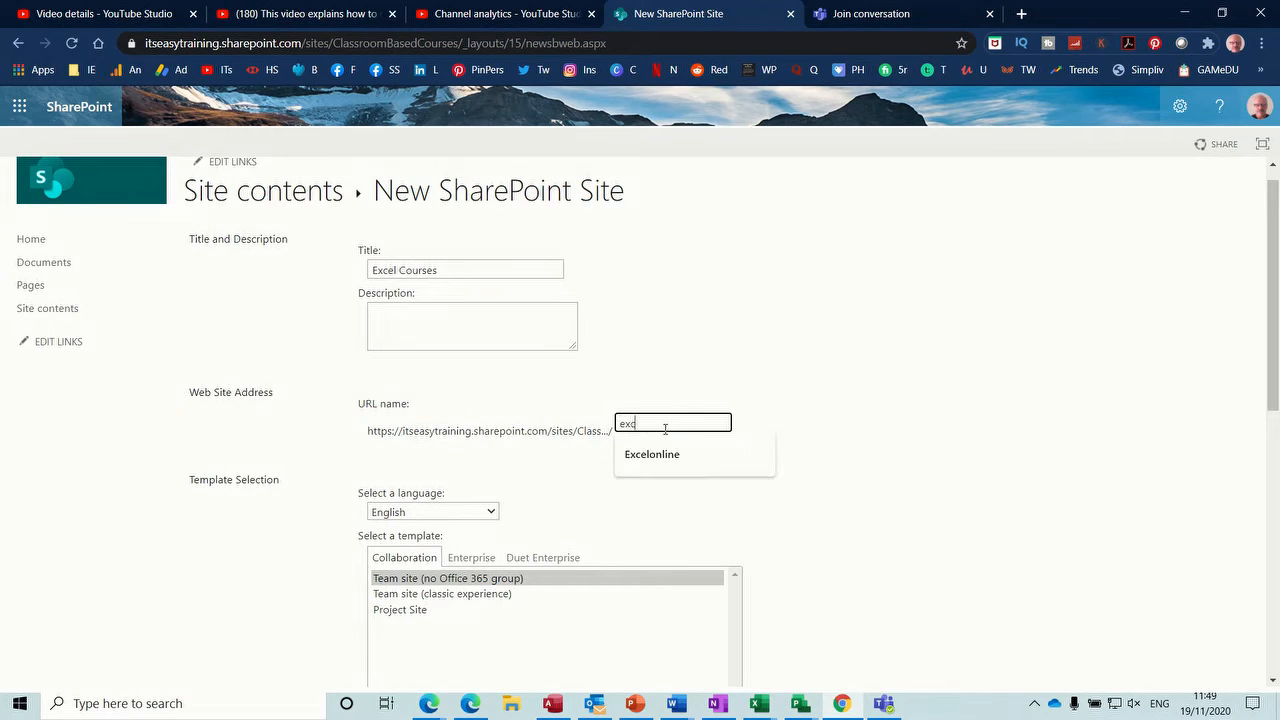
type("elcourse")
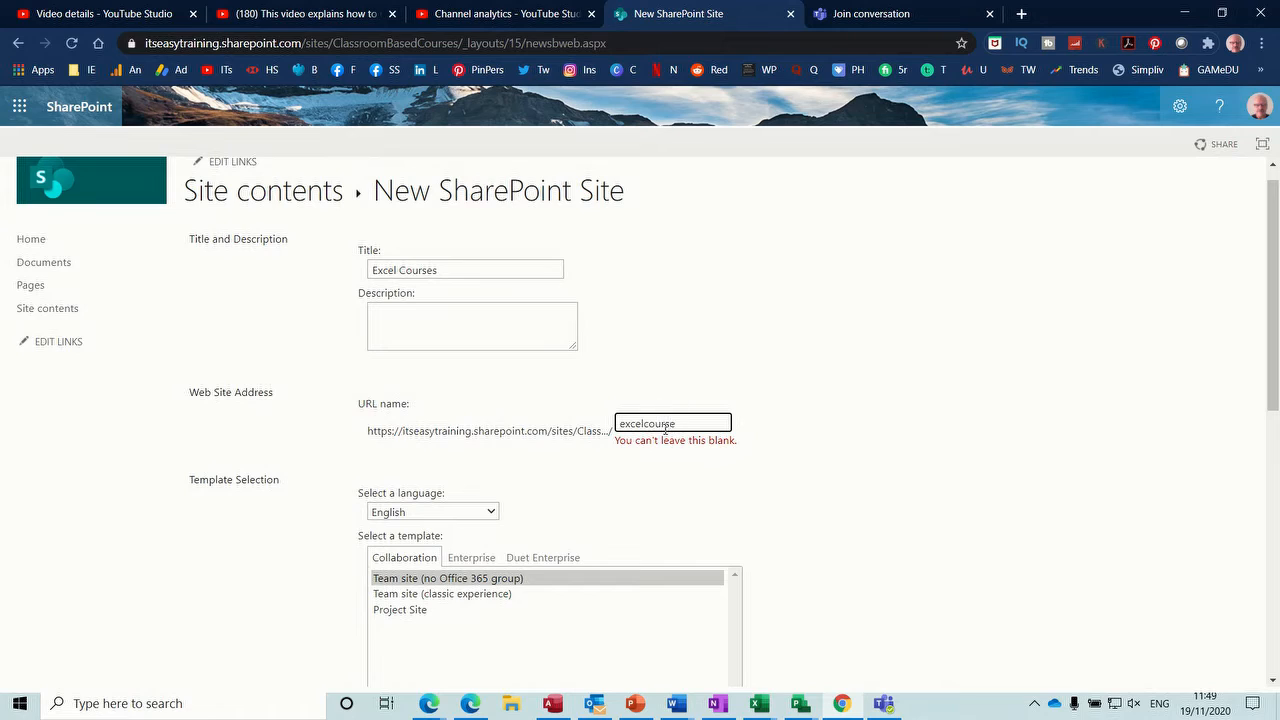
key("BackSpace")
type("c")
left_click_drag(1268, 278, 1262, 591)
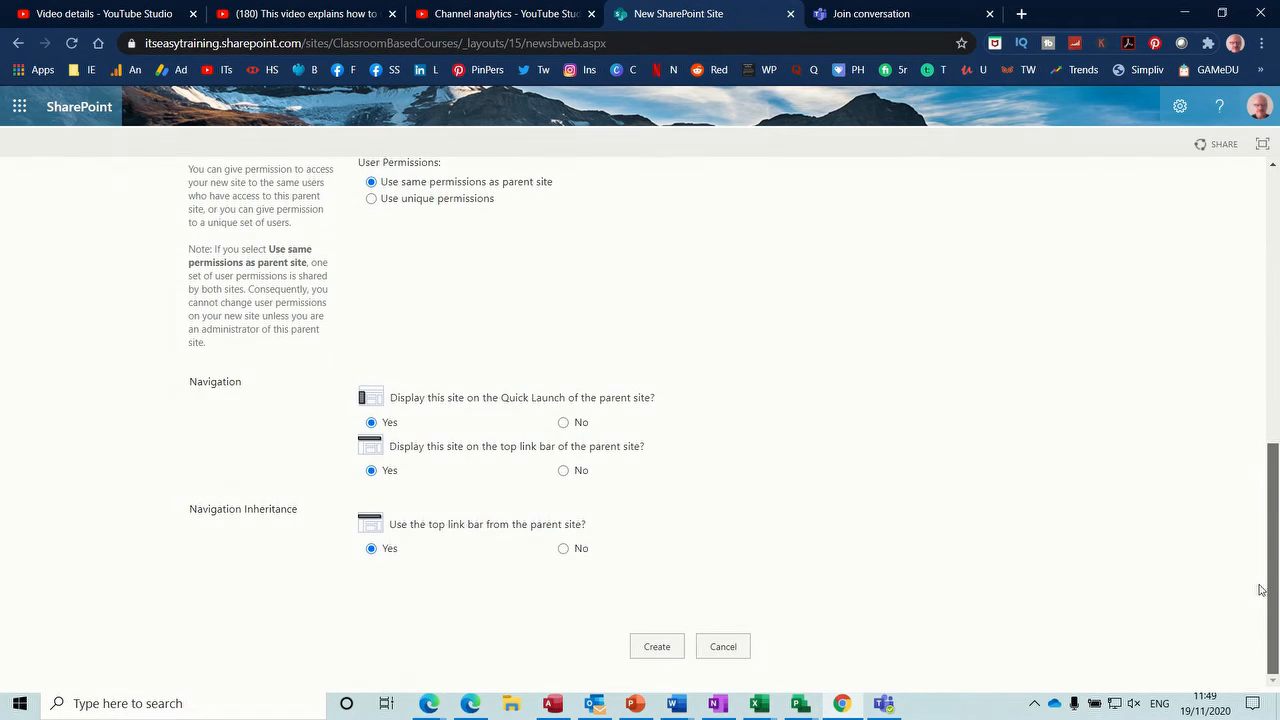
left_click(660, 648)
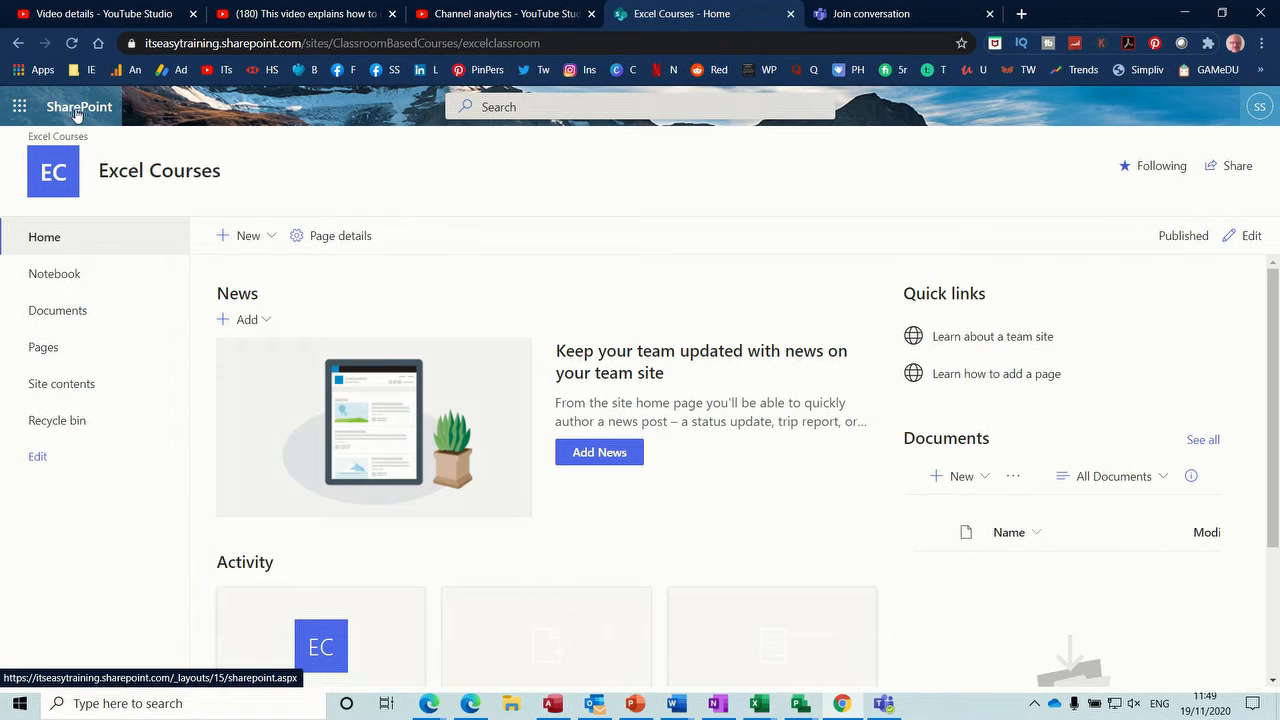
Open Classroom Based Courses from the full list of followed sites and view its subsites
left_click(77, 110)
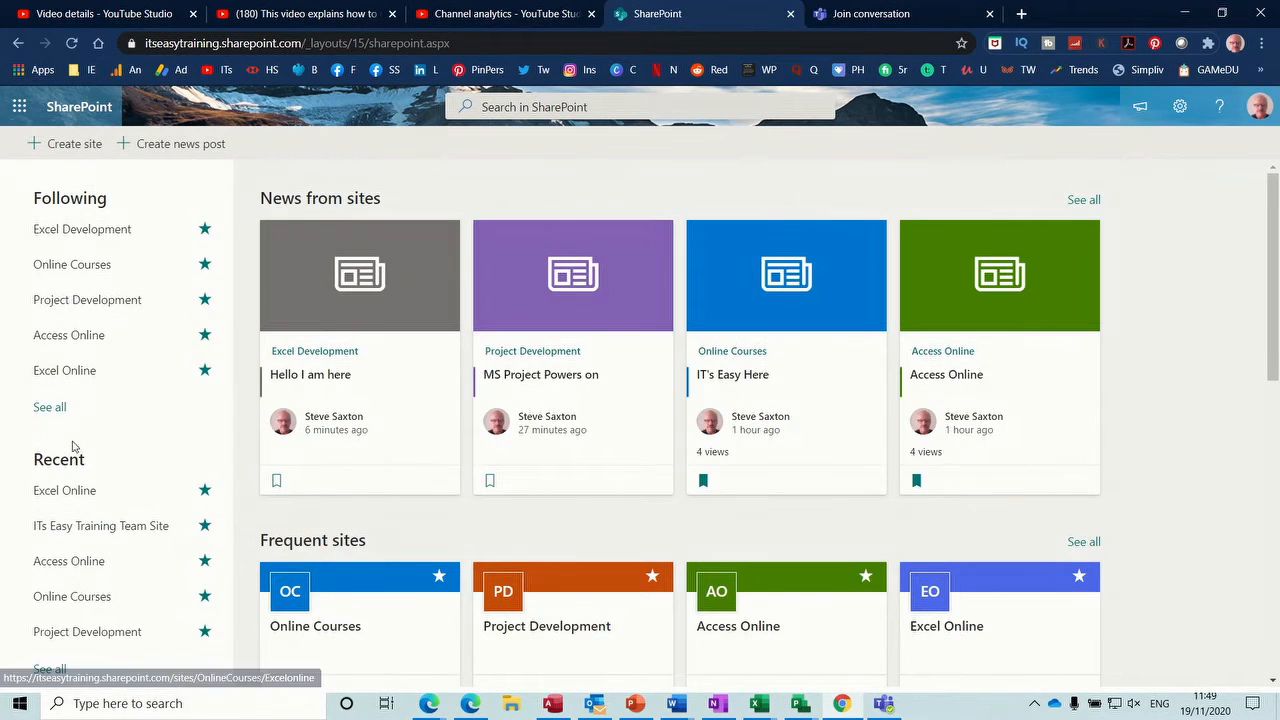
left_click(49, 408)
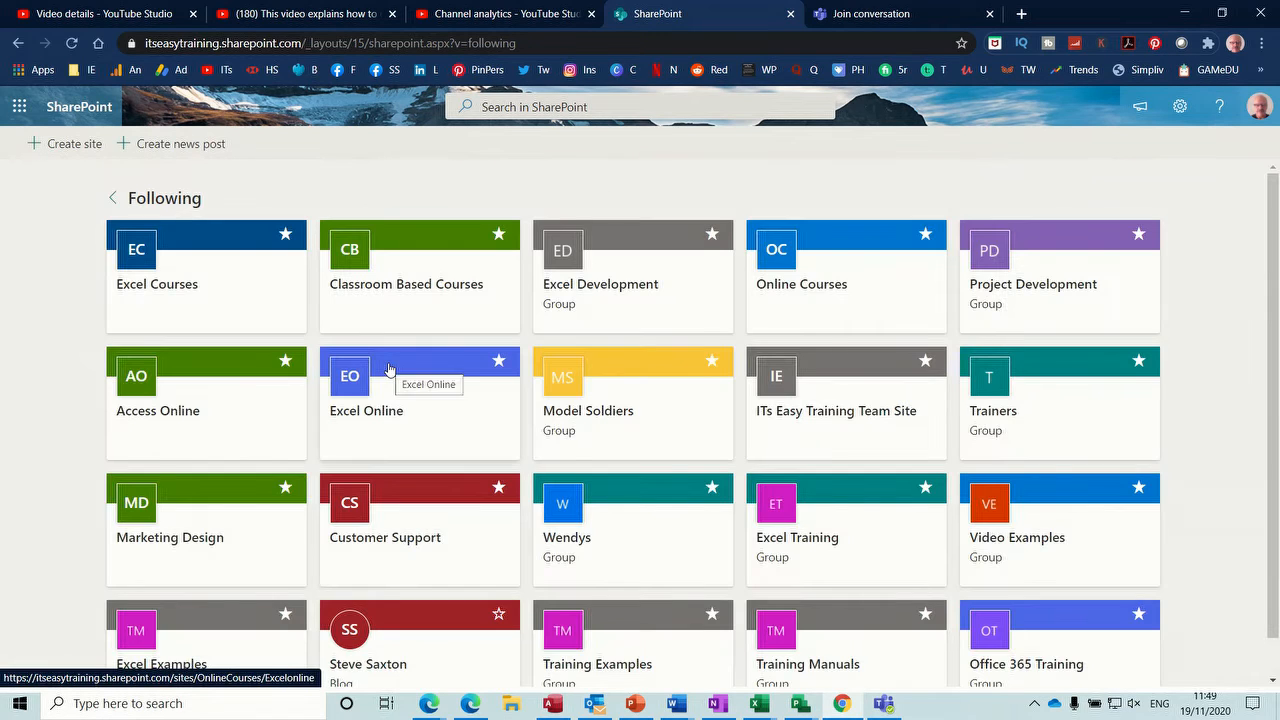
left_click(420, 310)
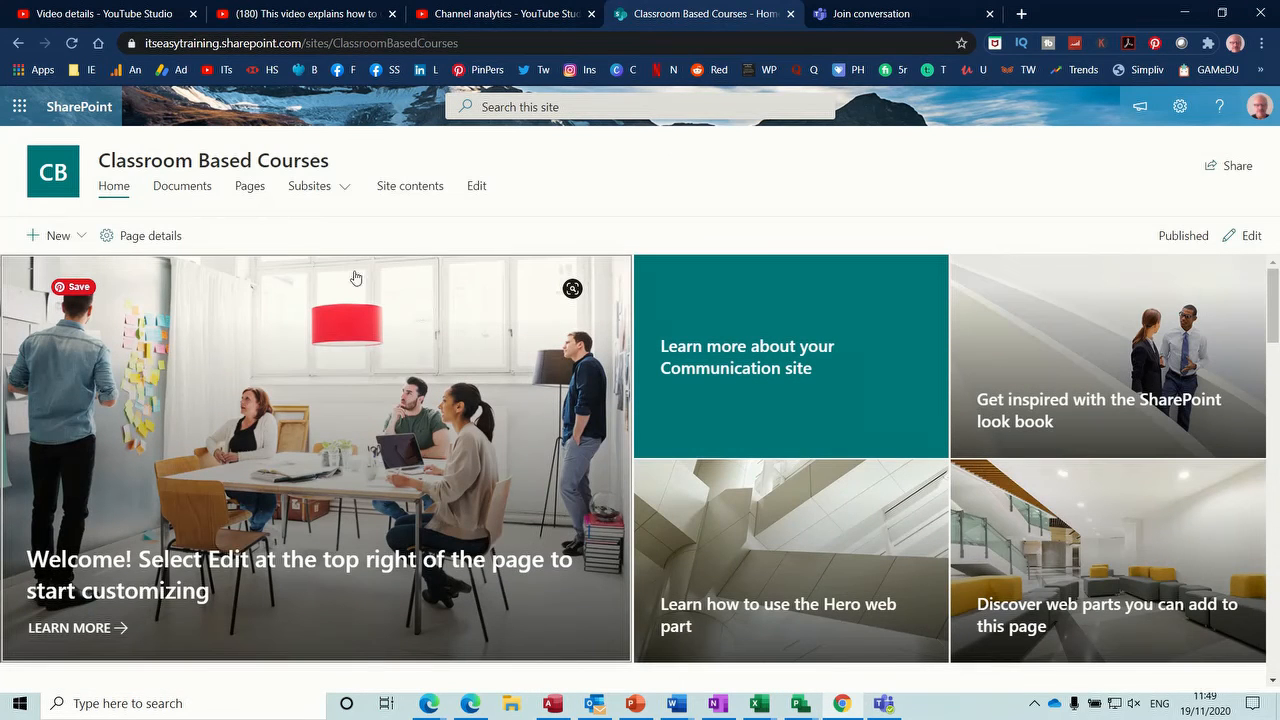
left_click(345, 188)
left_click(347, 191)
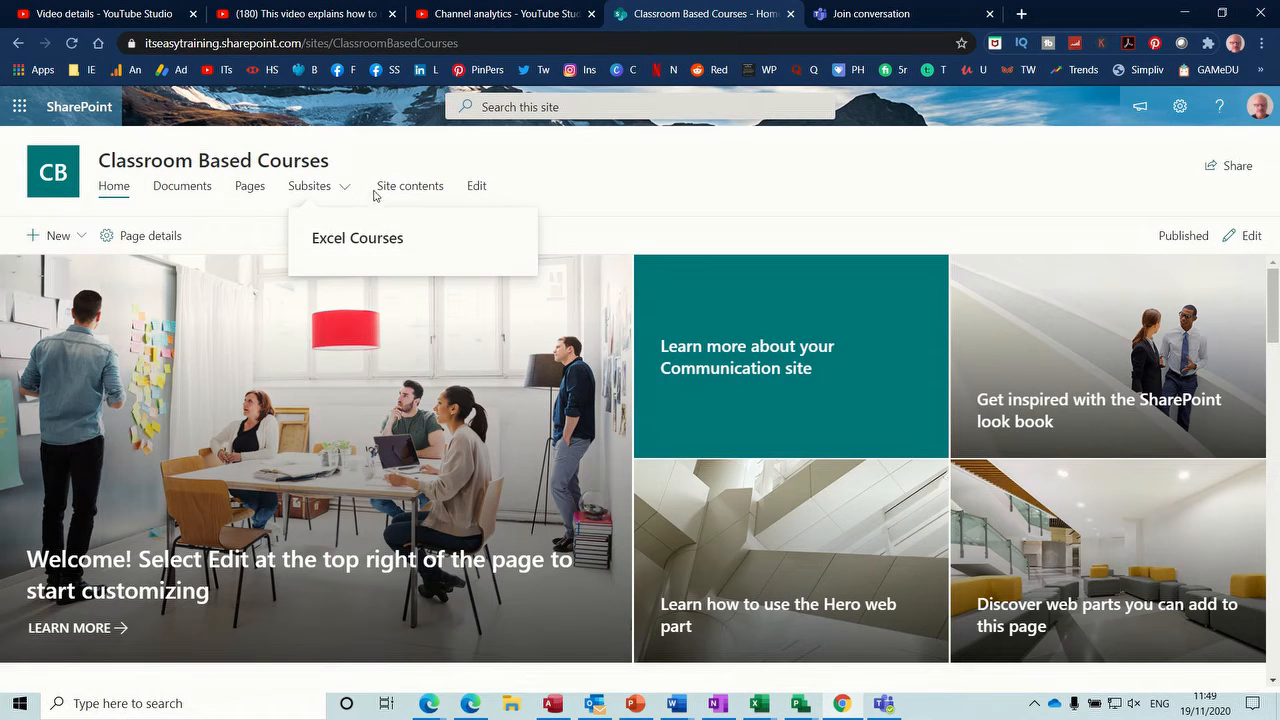
Start another Classroom Based Courses subsite titled "Project", with the description "Classroom based" and the URL name Projectclassroom
left_click(410, 190)
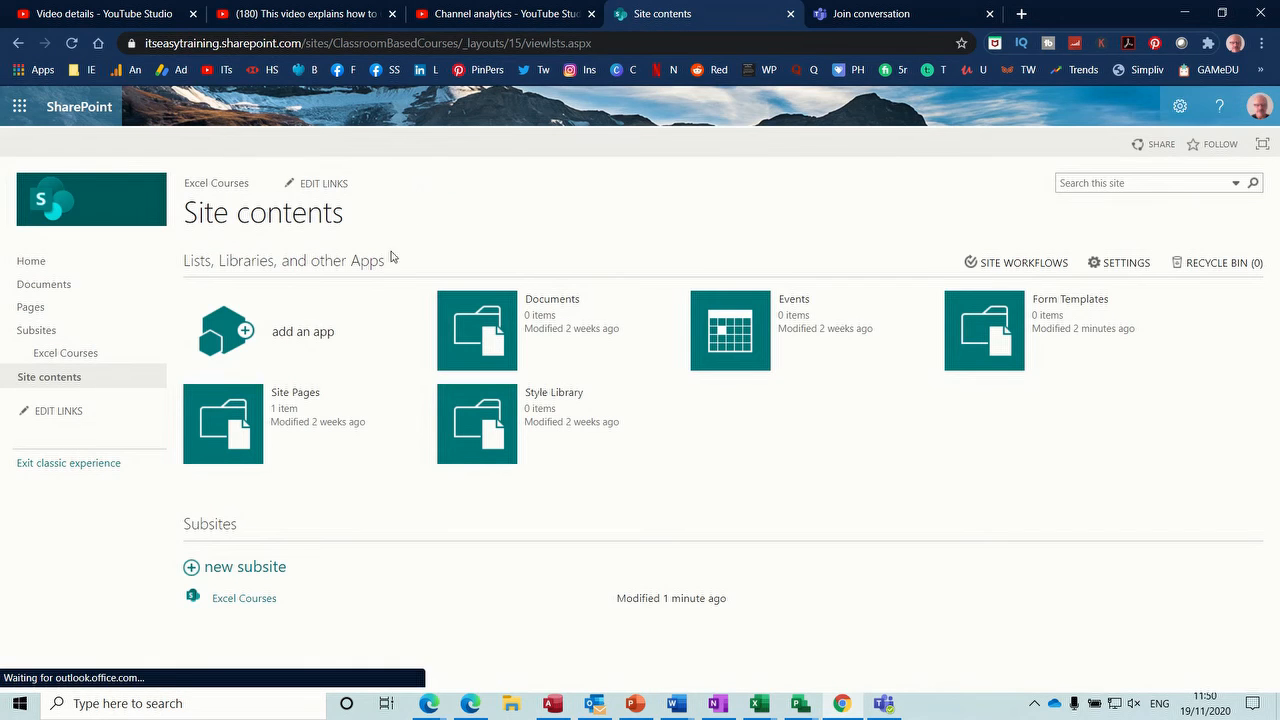
left_click(249, 569)
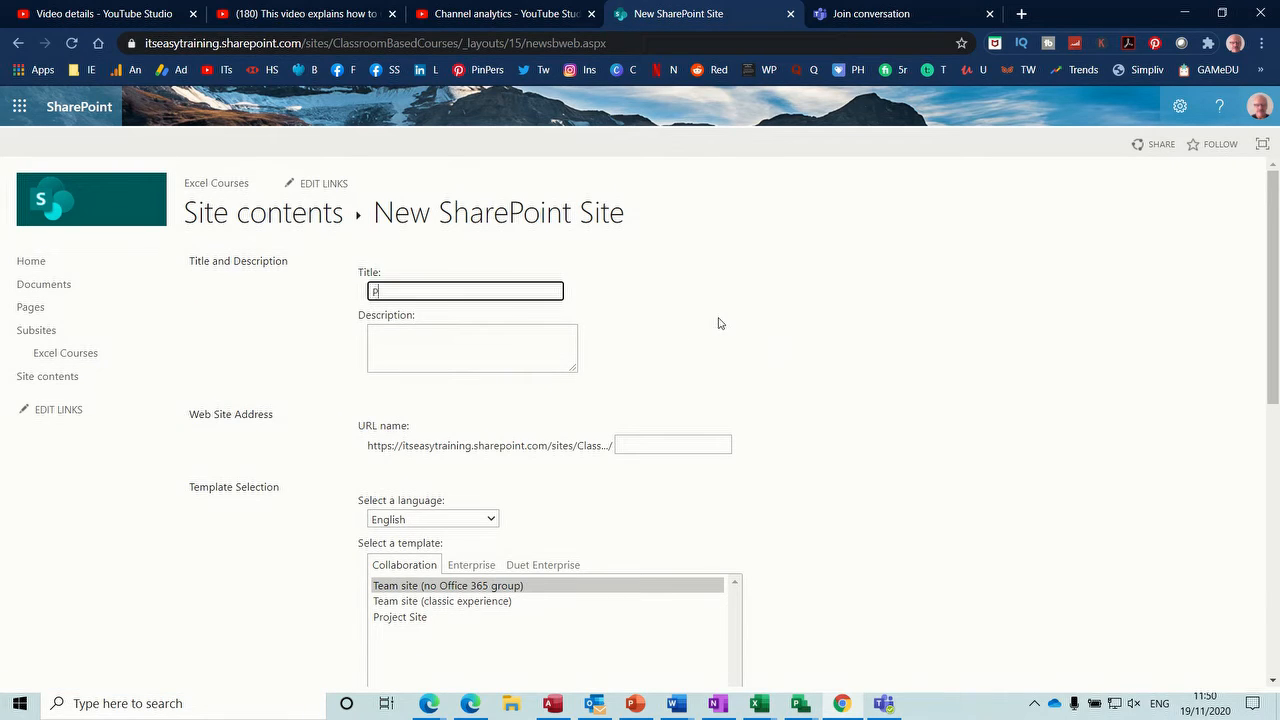
left_click(436, 344)
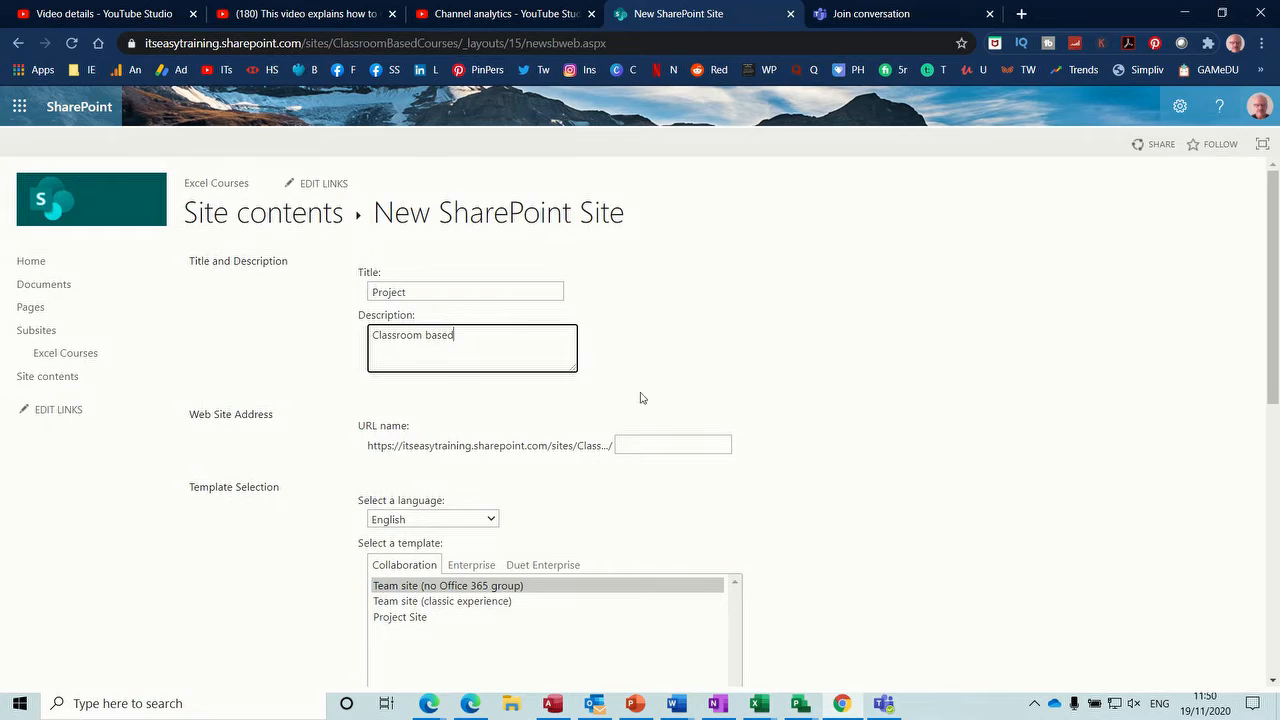
left_click(627, 446)
type("Projectclassroom")
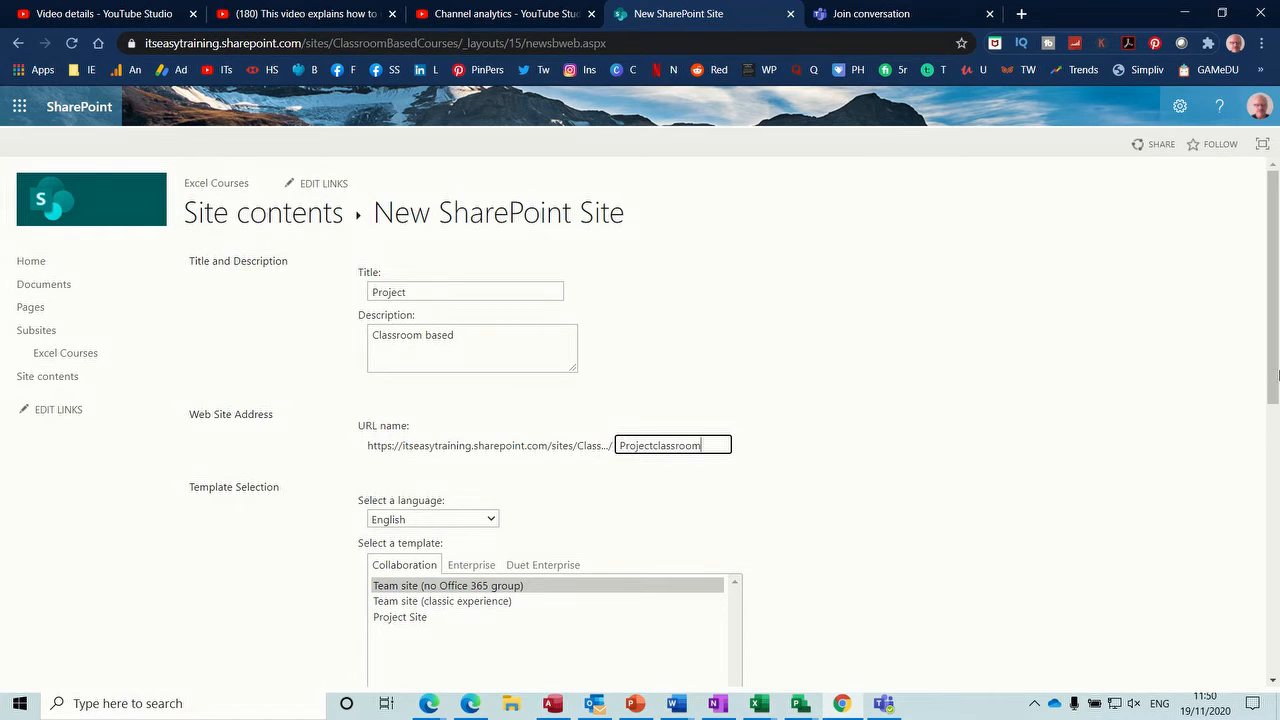
Display the Project subsite on the parent's Quick Launch, use the parent's top link bar, and create the subsite
left_click_drag(1274, 287, 1270, 556)
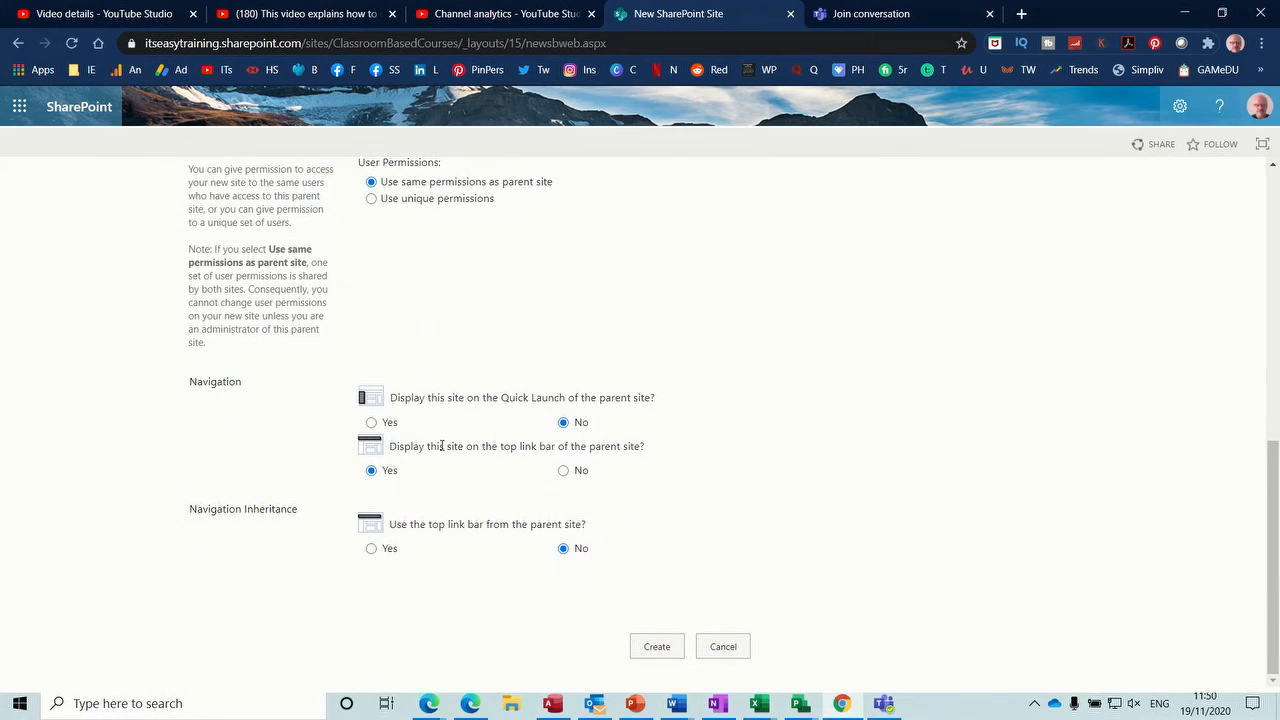
left_click(372, 424)
left_click(372, 548)
left_click(656, 646)
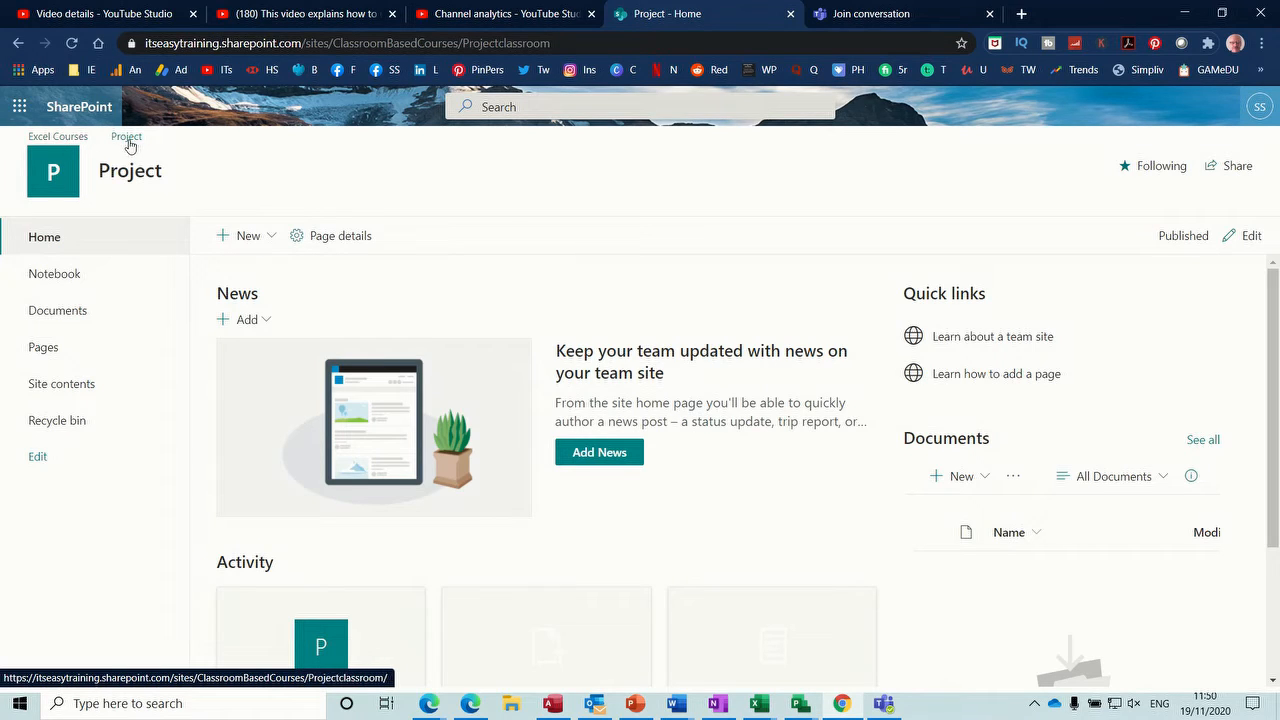
Visit the Excel Courses subsite, reopen Classroom Based Courses from the followed sites and check its list of subsites
left_click(59, 137)
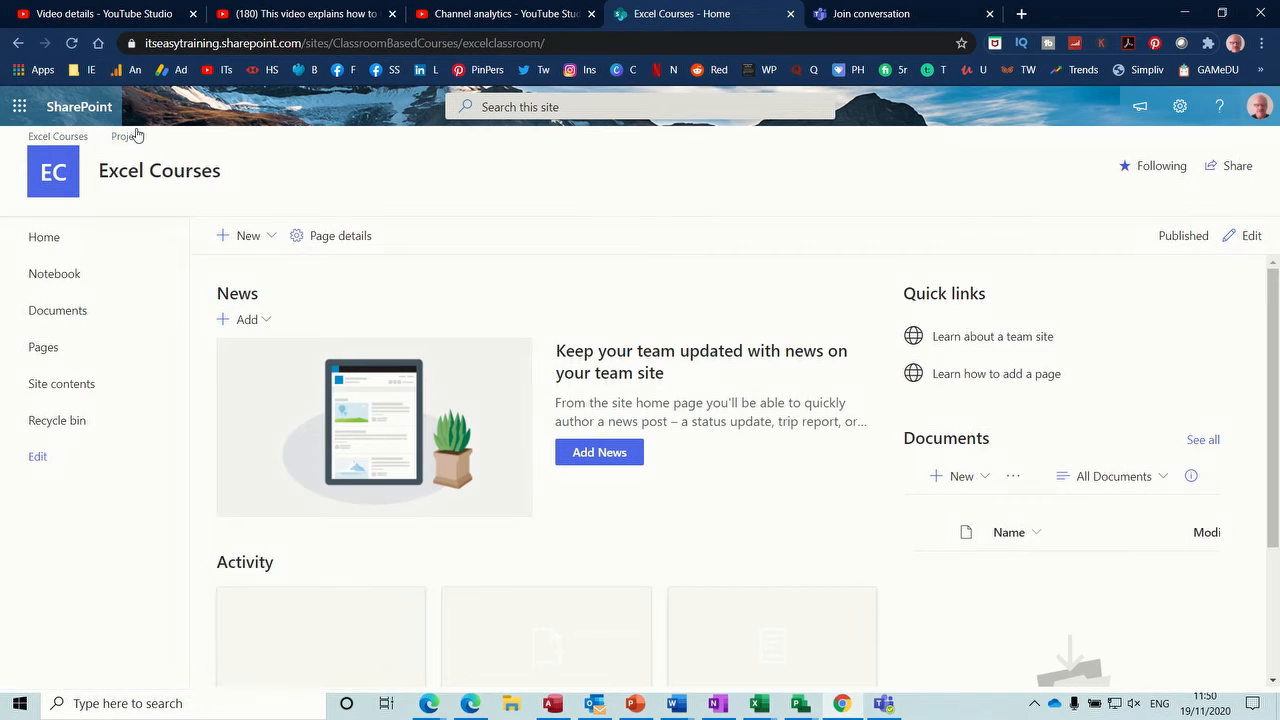
left_click(72, 112)
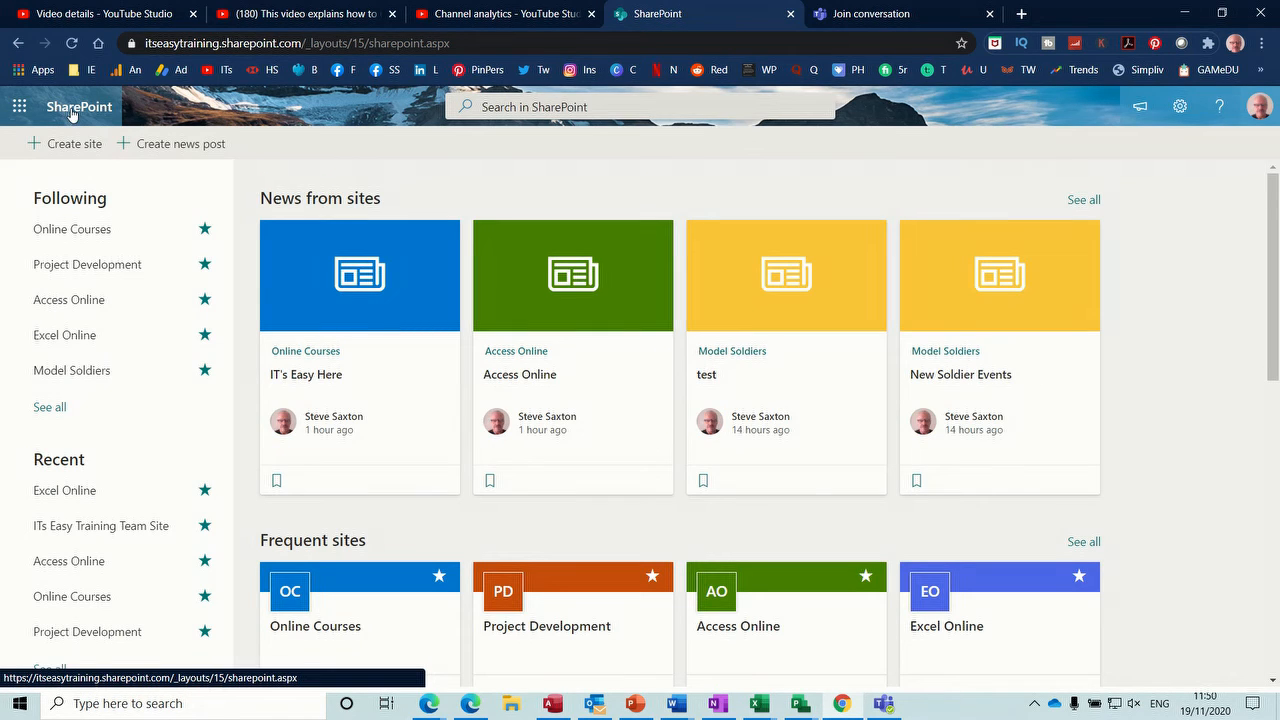
left_click(62, 408)
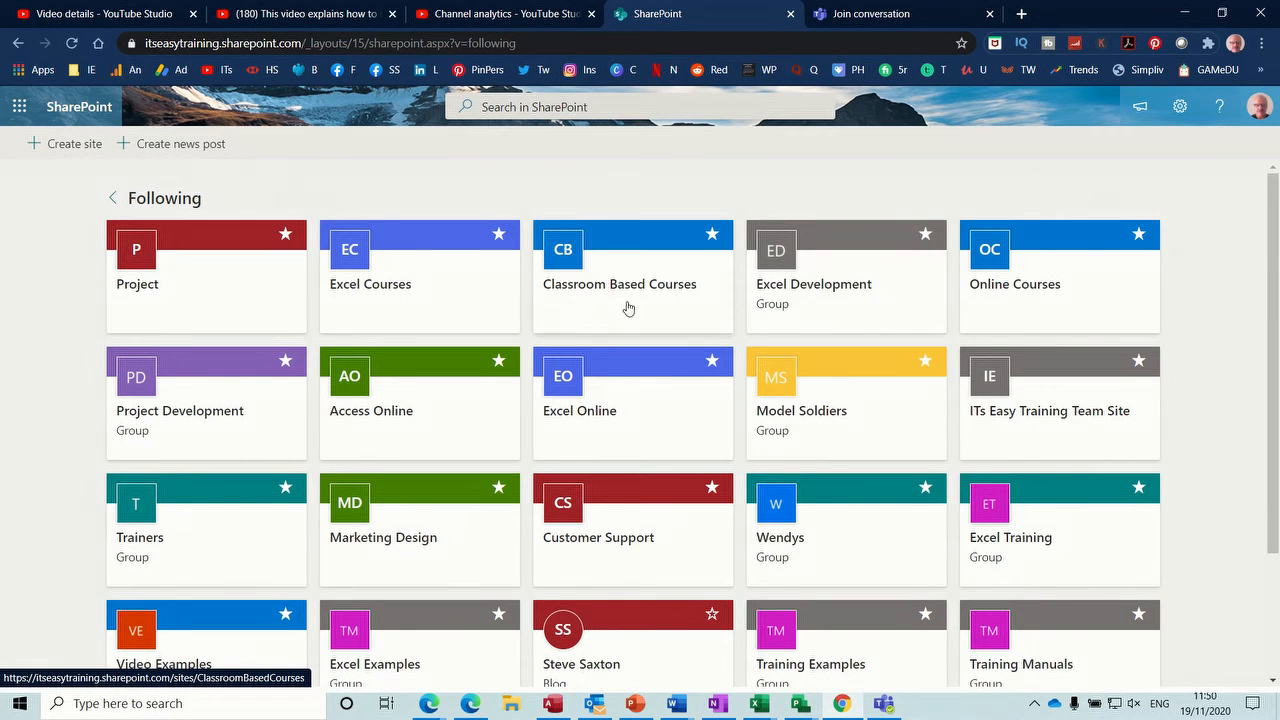
left_click(652, 309)
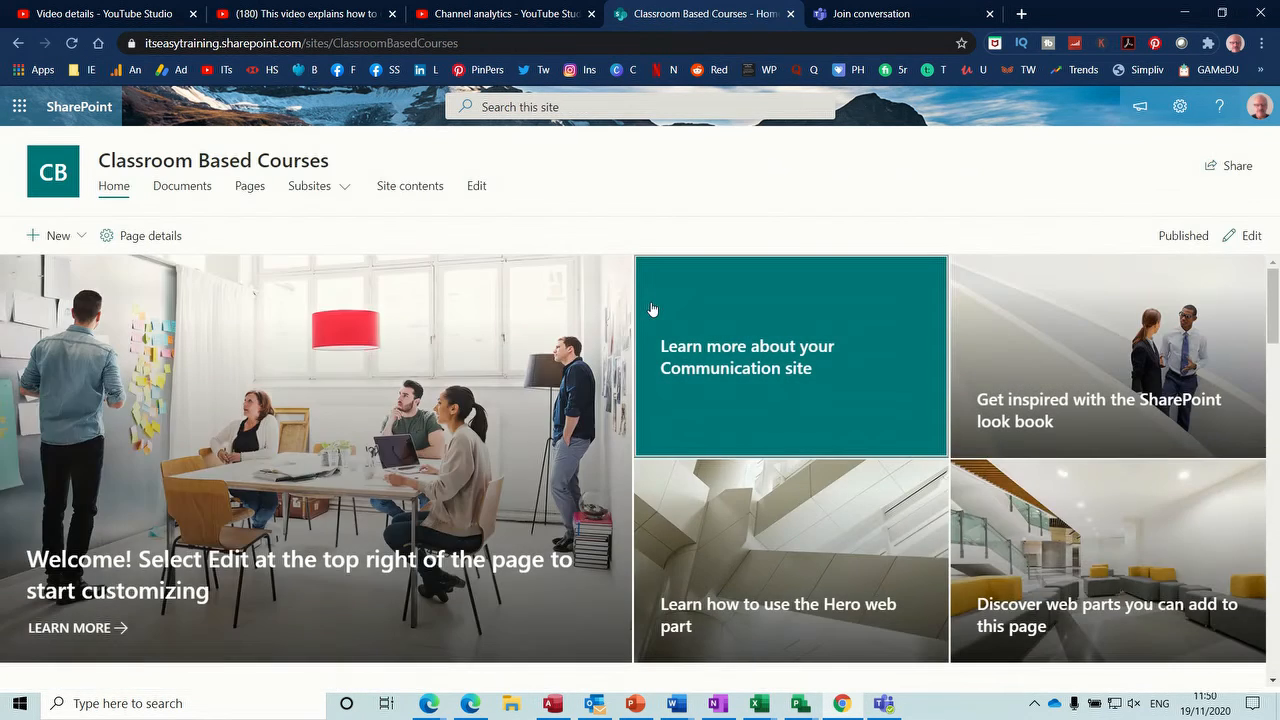
left_click(346, 190)
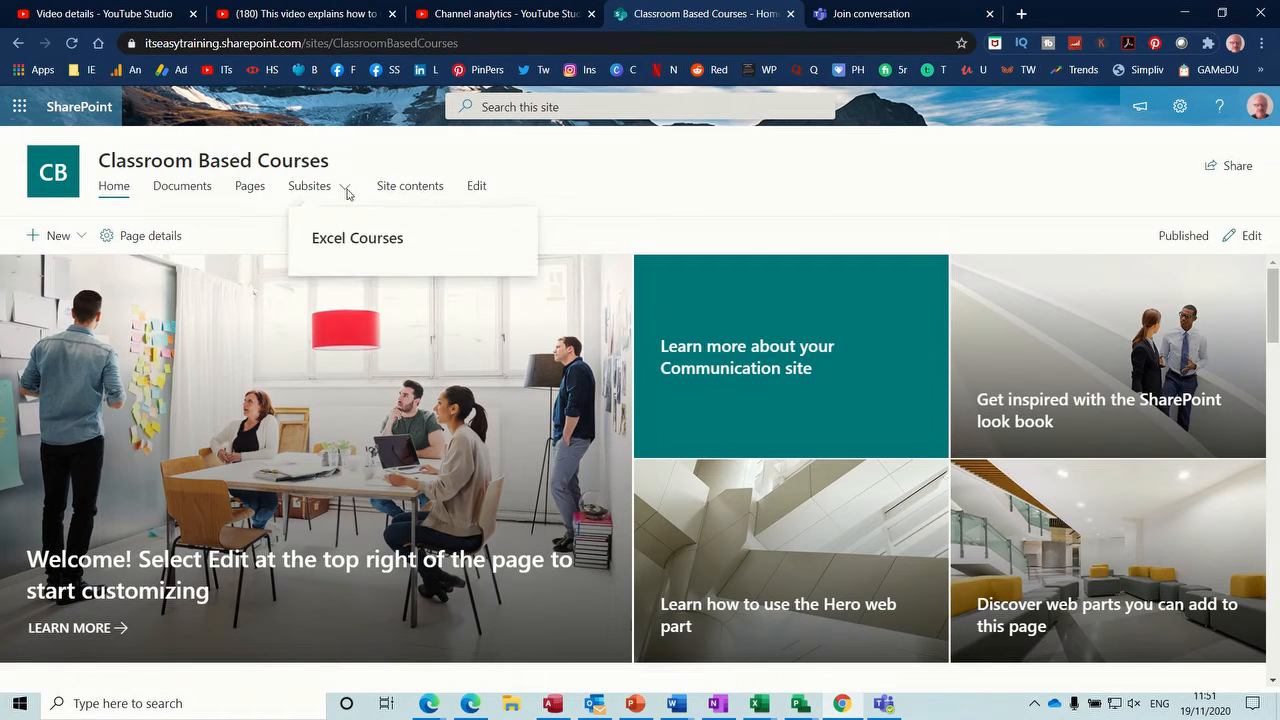
left_click(346, 191)
left_click(346, 191)
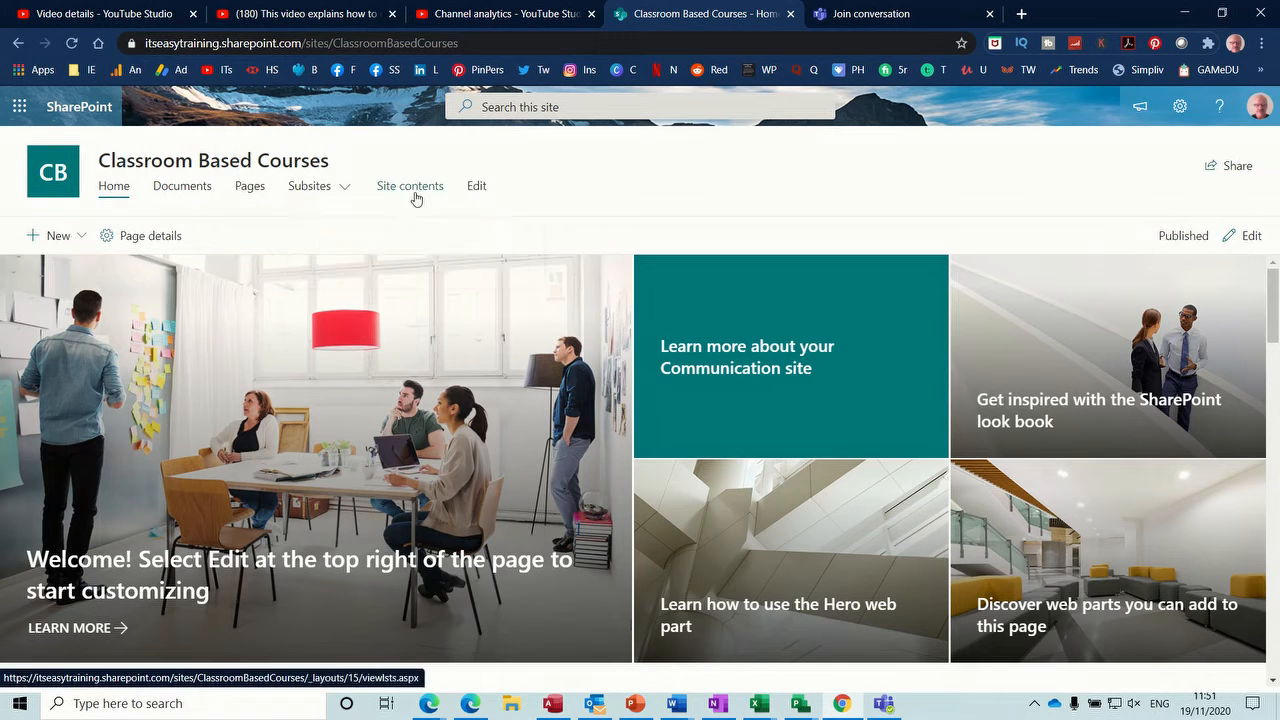
Reload the Classroom Based Courses home page, put it in edit mode and delete the existing hero web part
left_click(72, 44)
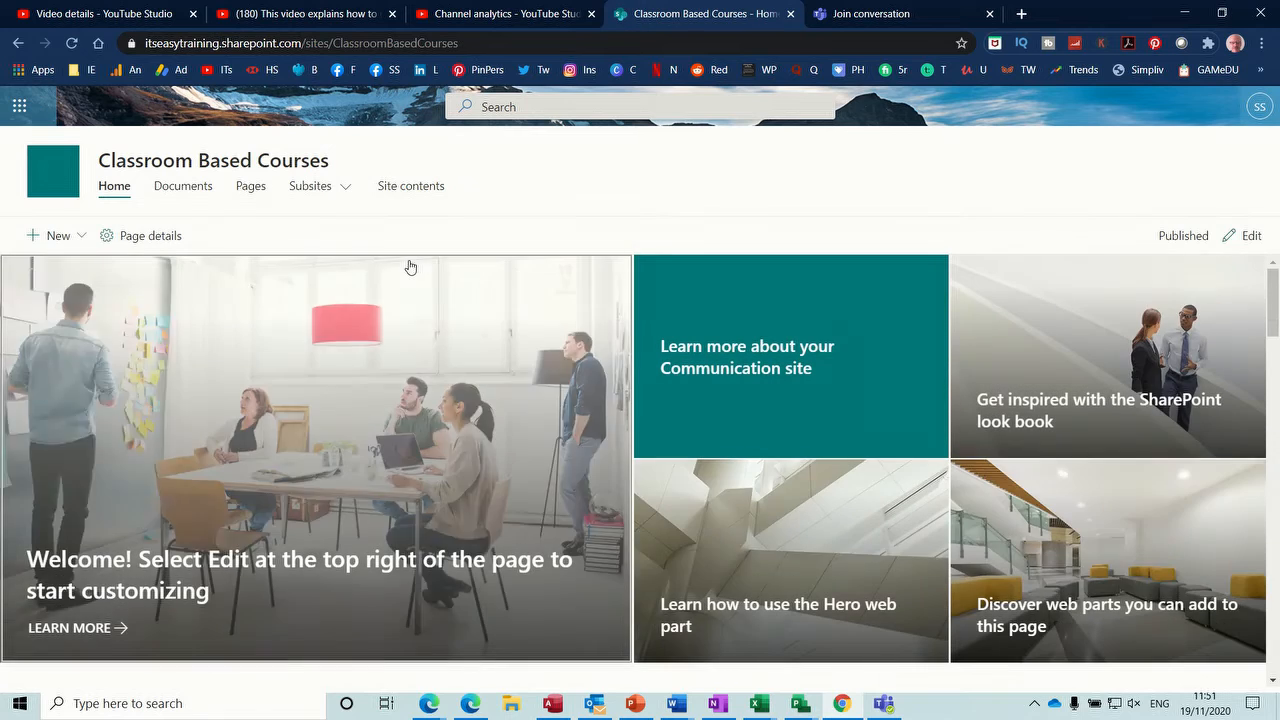
mouse_move(345, 196)
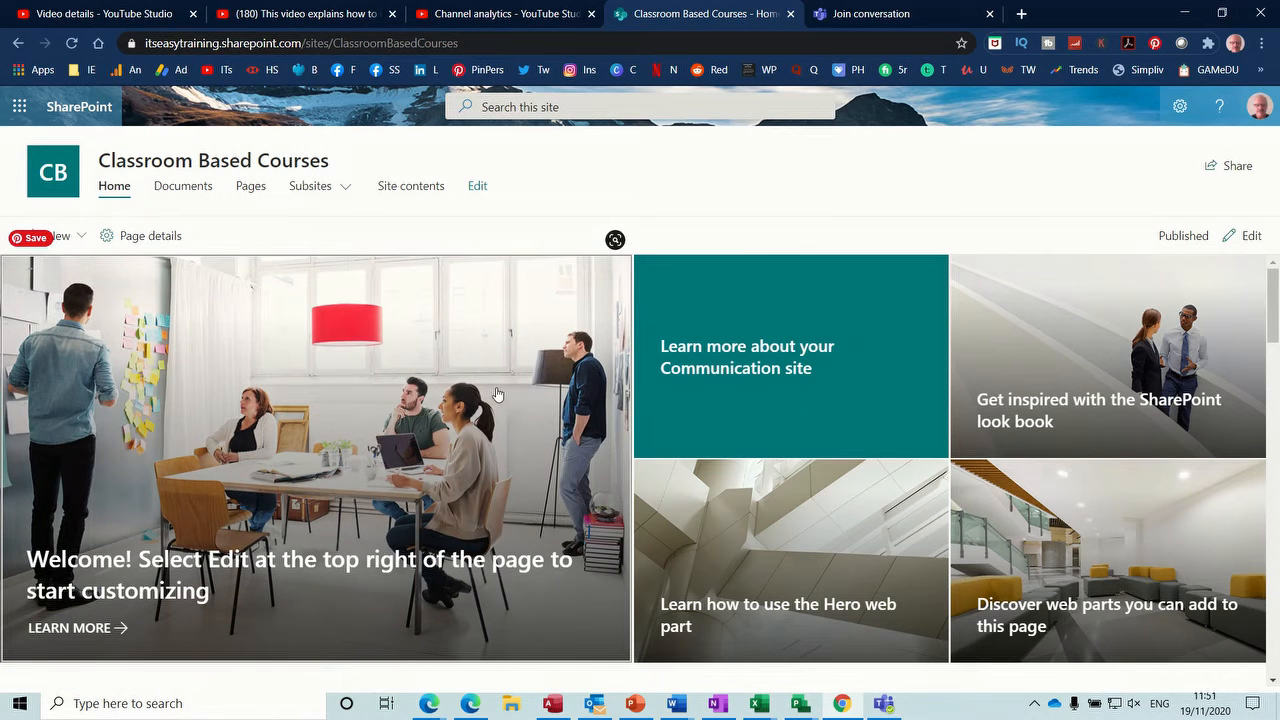
left_click(1221, 238)
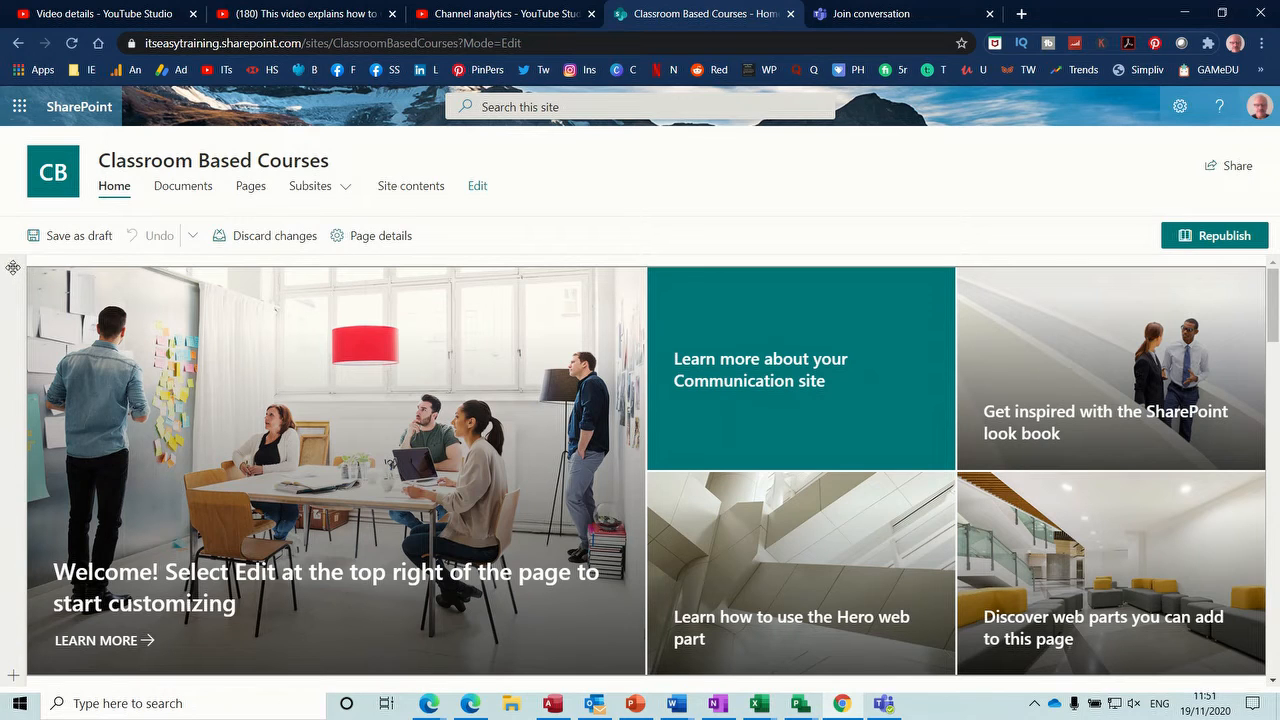
mouse_move(45, 295)
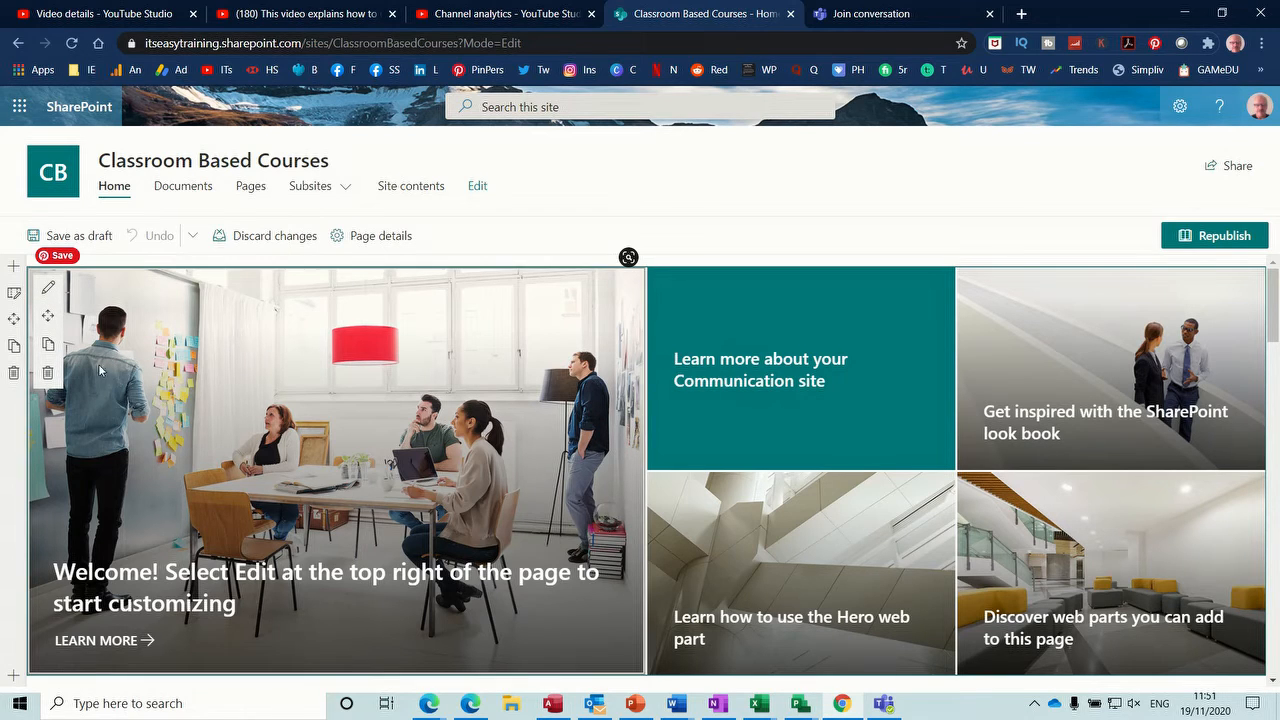
left_click(47, 378)
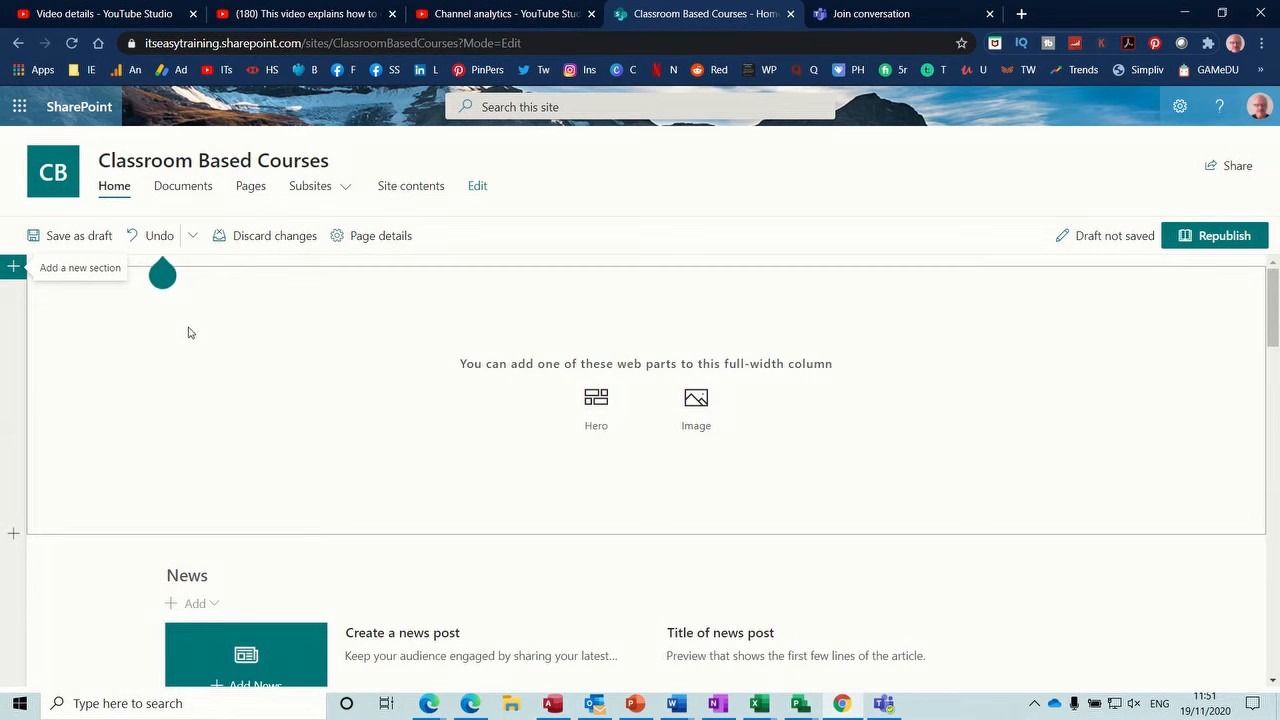
Add a new Hero web part to the empty full-width column above the News section
left_click(19, 279)
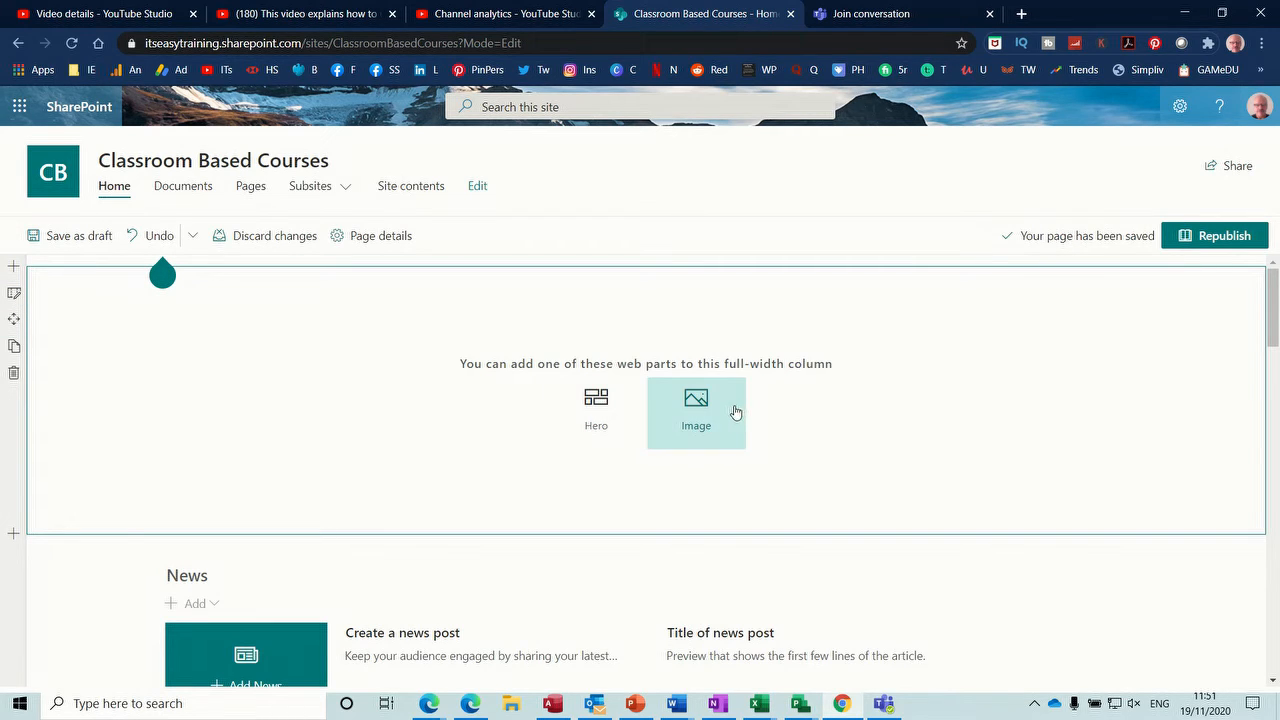
left_click(580, 402)
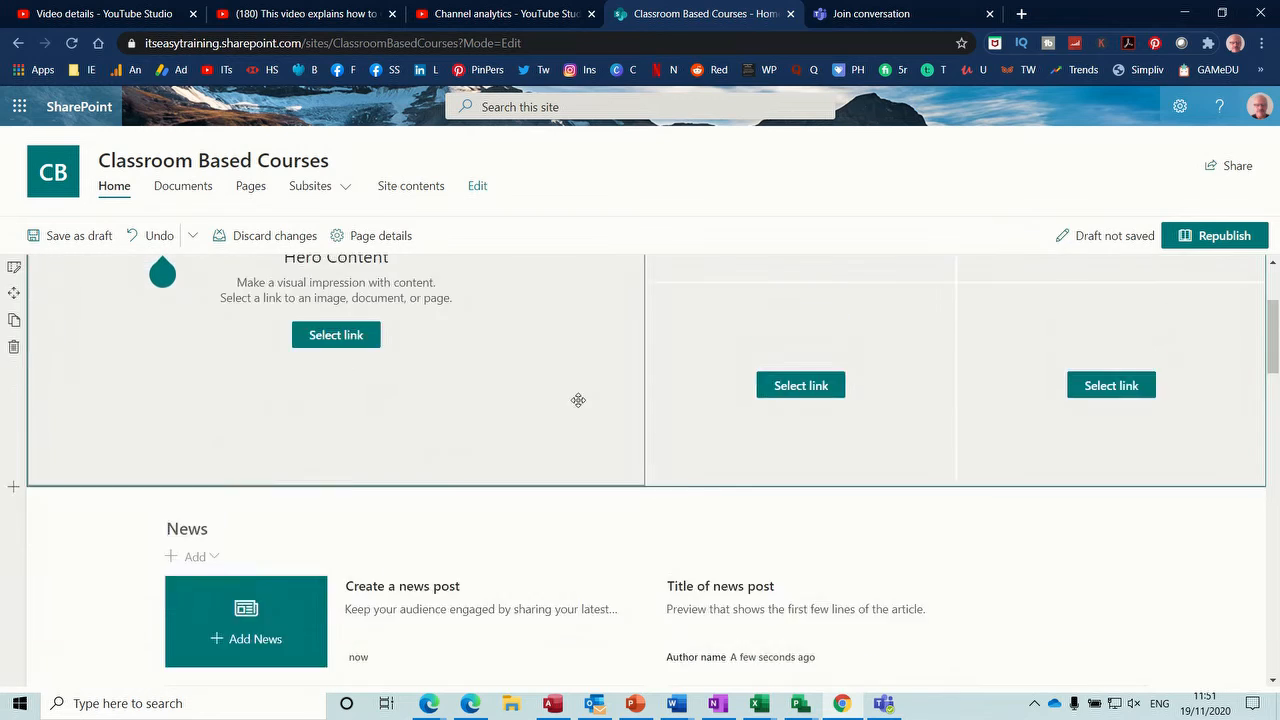
scroll(578, 400, "down", 3)
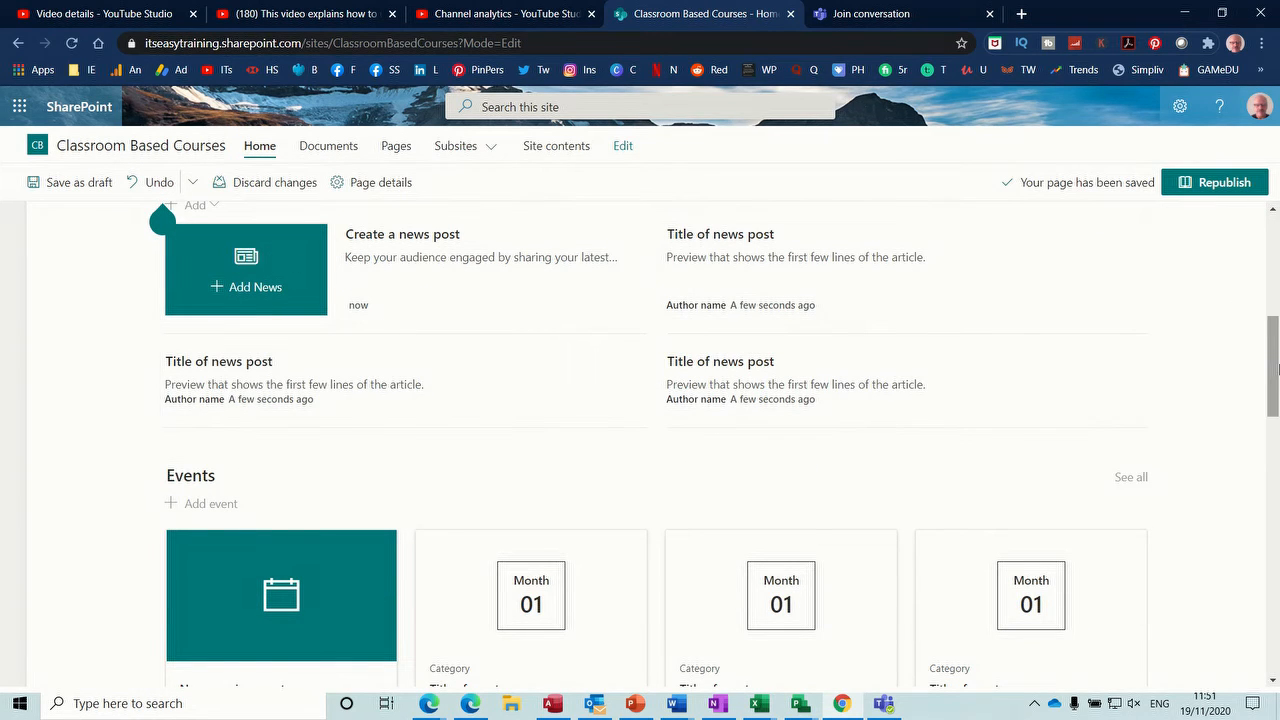
scroll(535, 406, "up", 5)
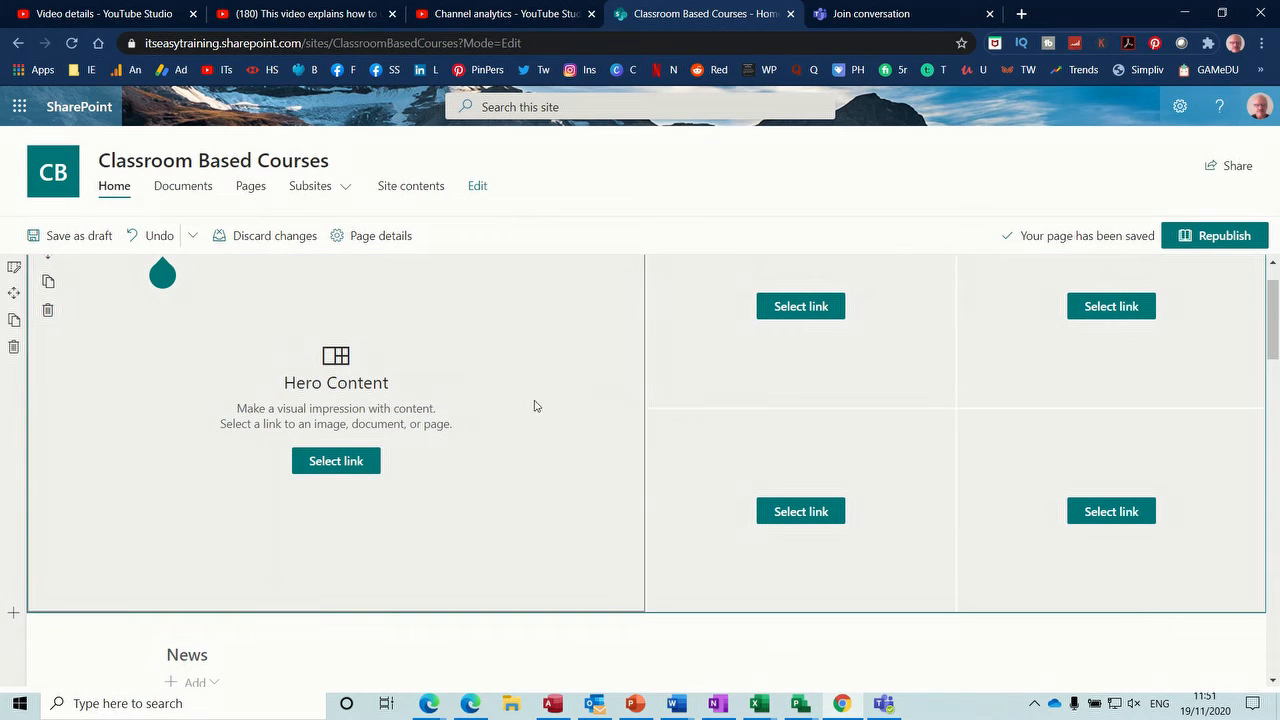
left_click(347, 460)
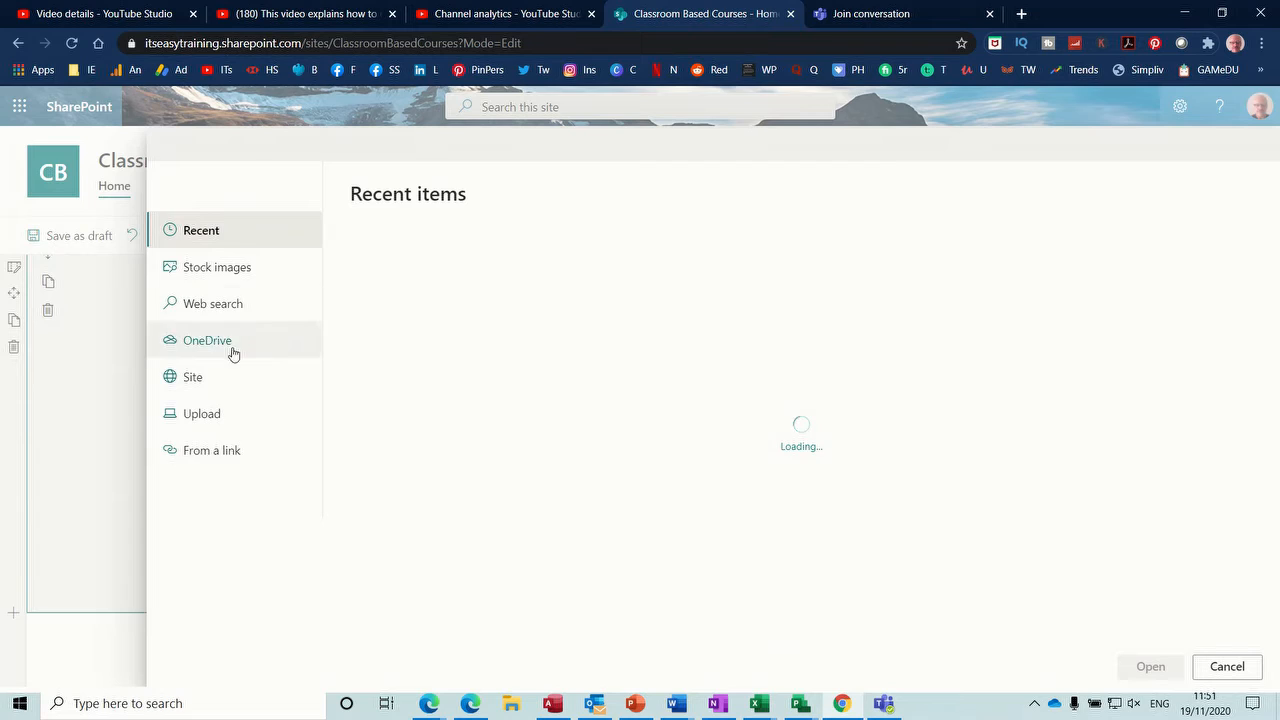
left_click(210, 450)
type("https://www.itseasy.co.uk")
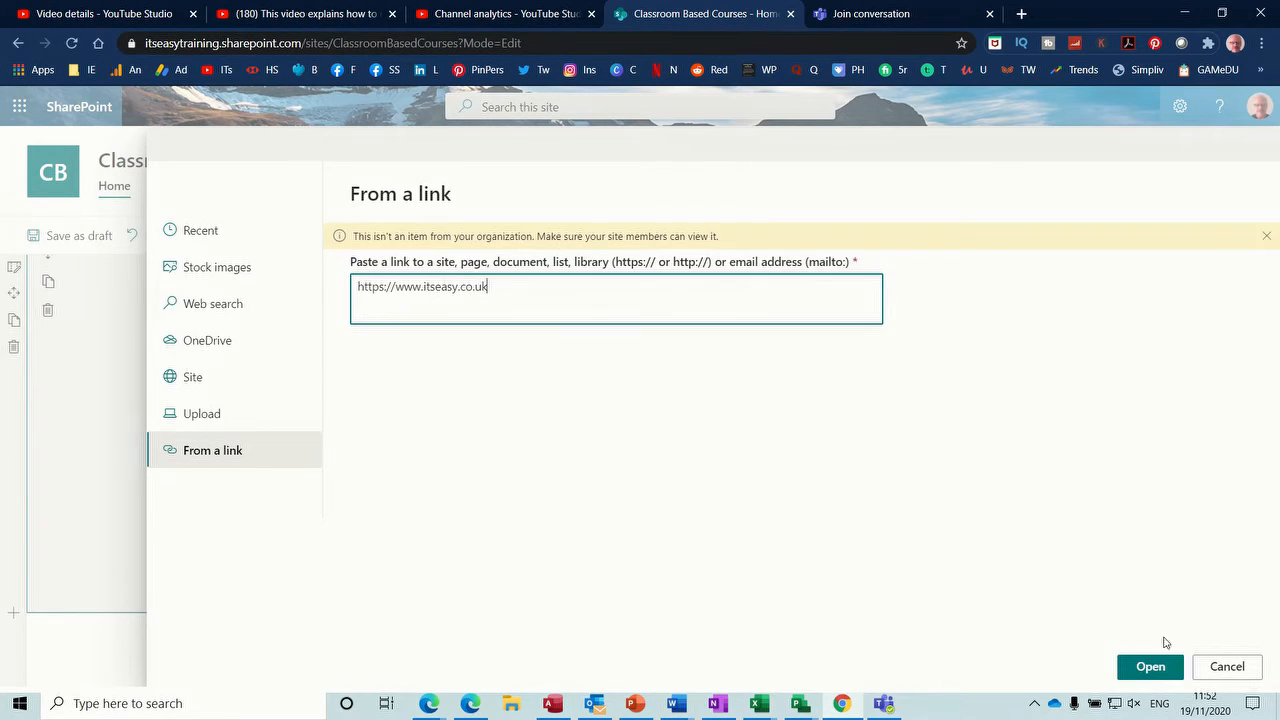
left_click(1150, 666)
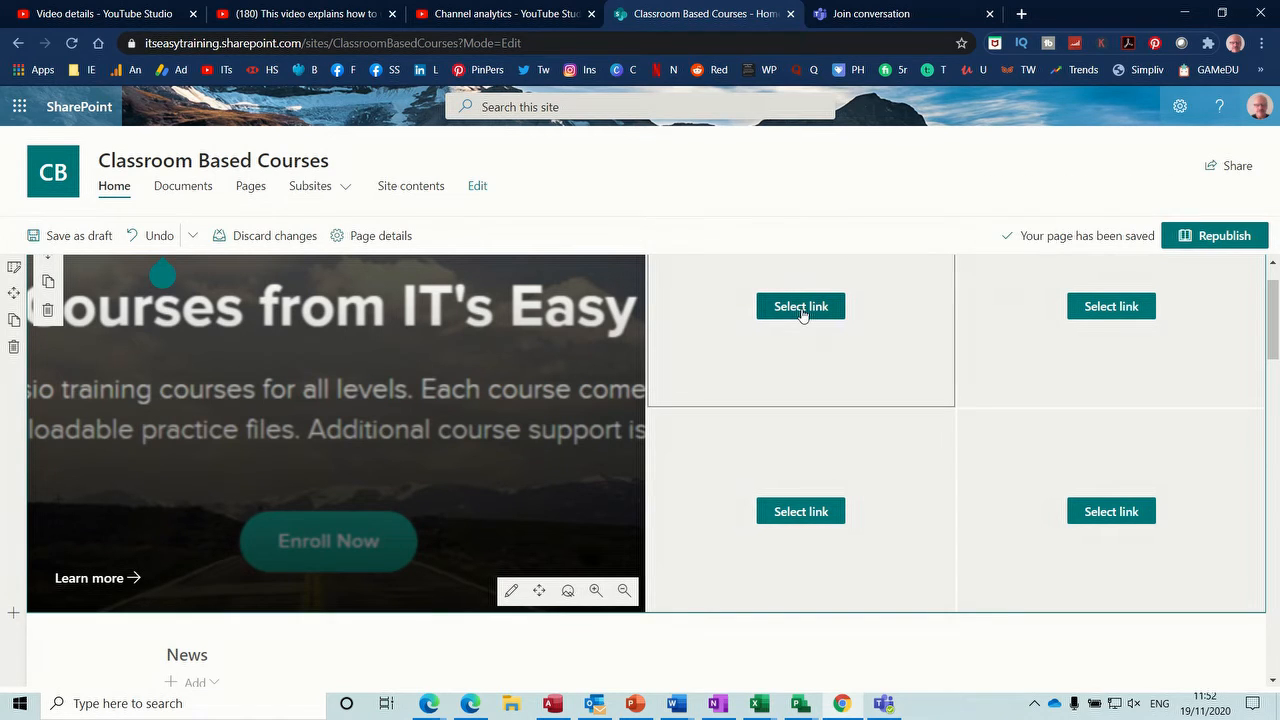
Fill the hero tile beside the large one with the stock image of a baseball and bat
left_click(801, 307)
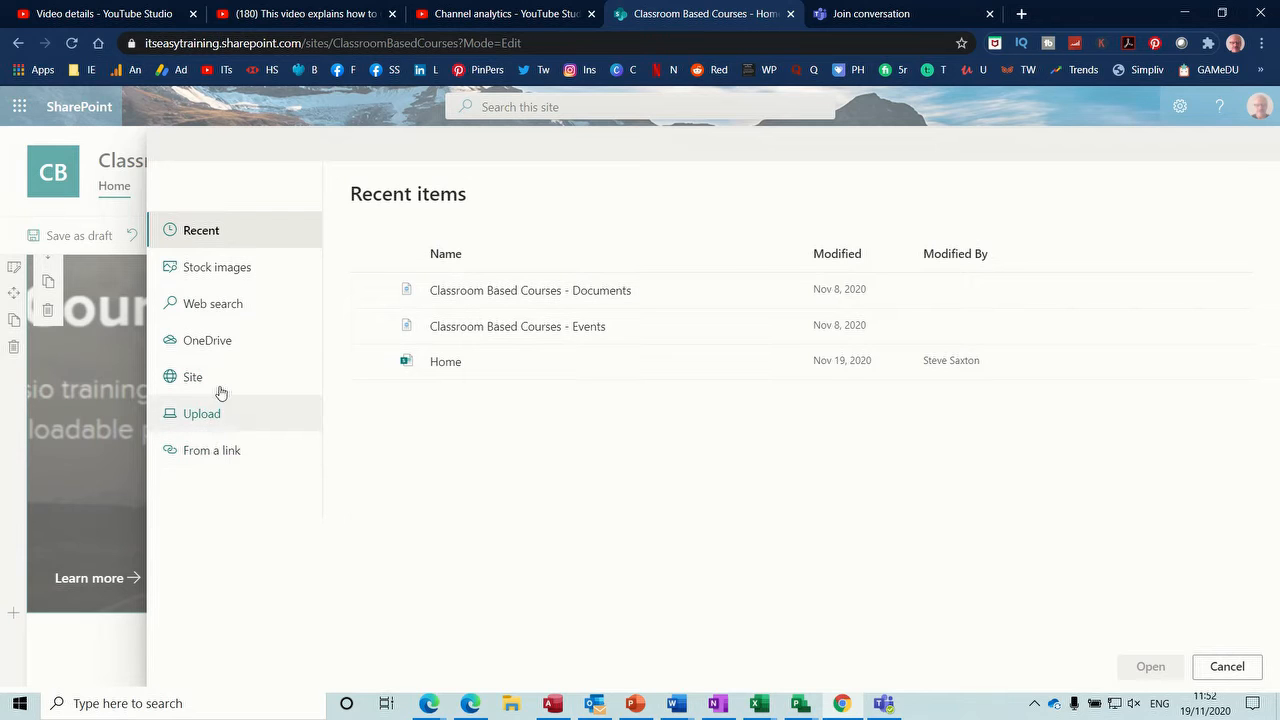
left_click(221, 271)
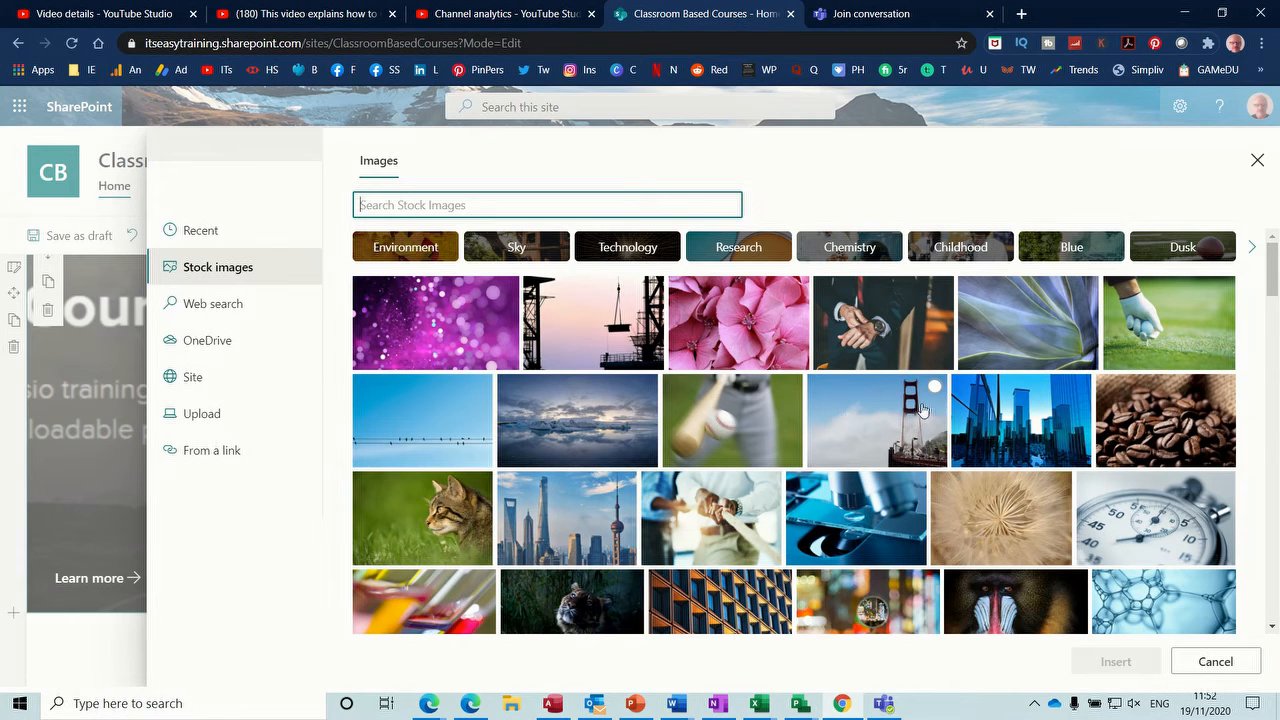
left_click(788, 389)
left_click(1101, 663)
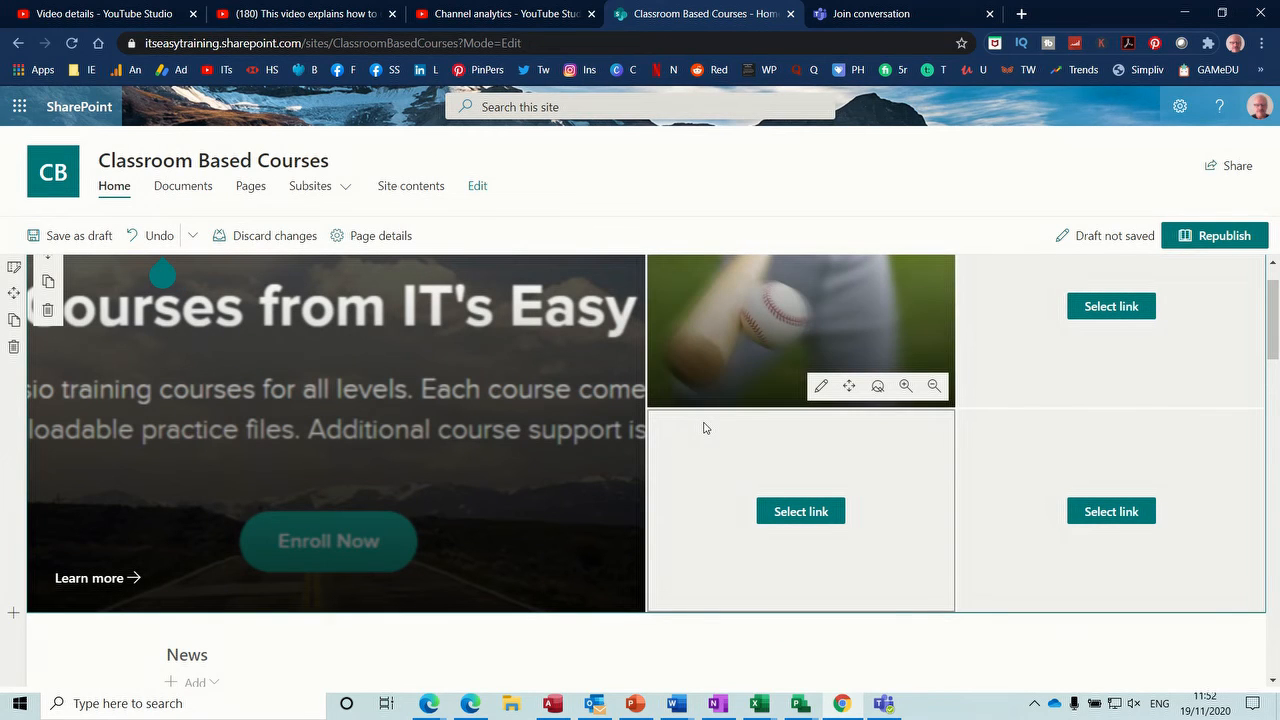
Start linking the upper-right hero tile, switch to YouTube Studio to copy the Access tutorial's video link, and return to fill the tile
left_click(1099, 314)
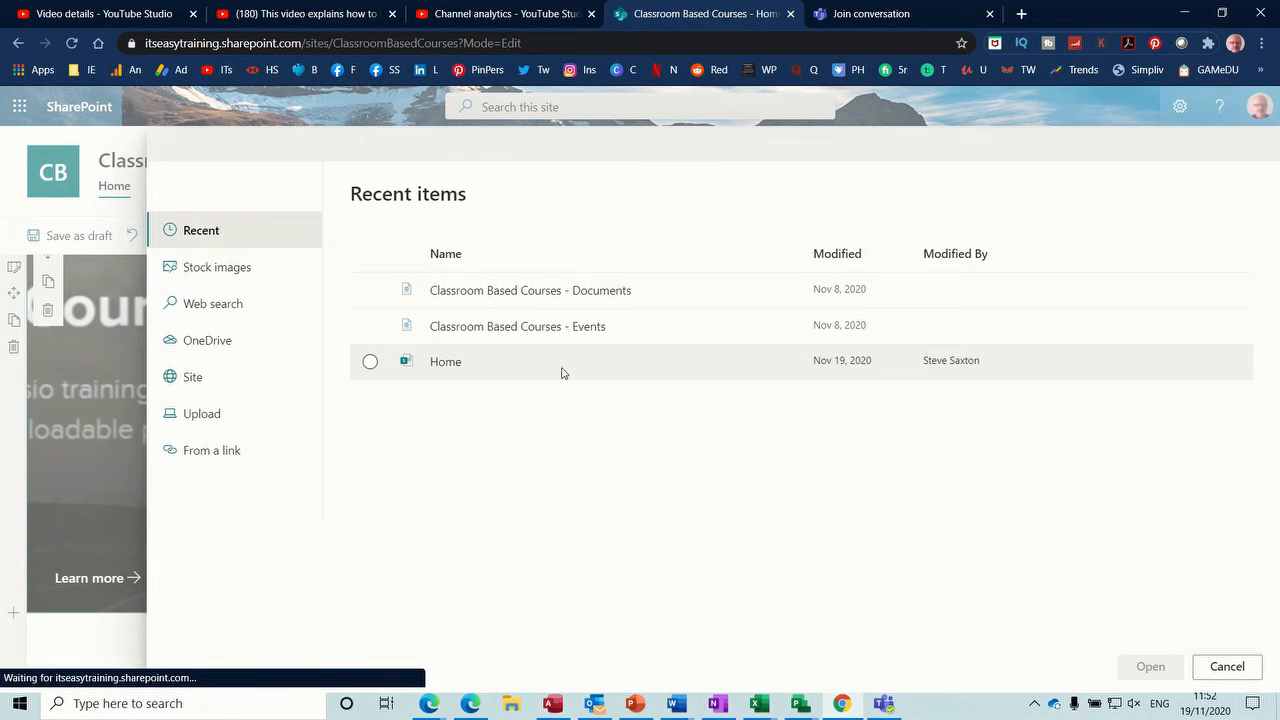
left_click(218, 458)
left_click(143, 22)
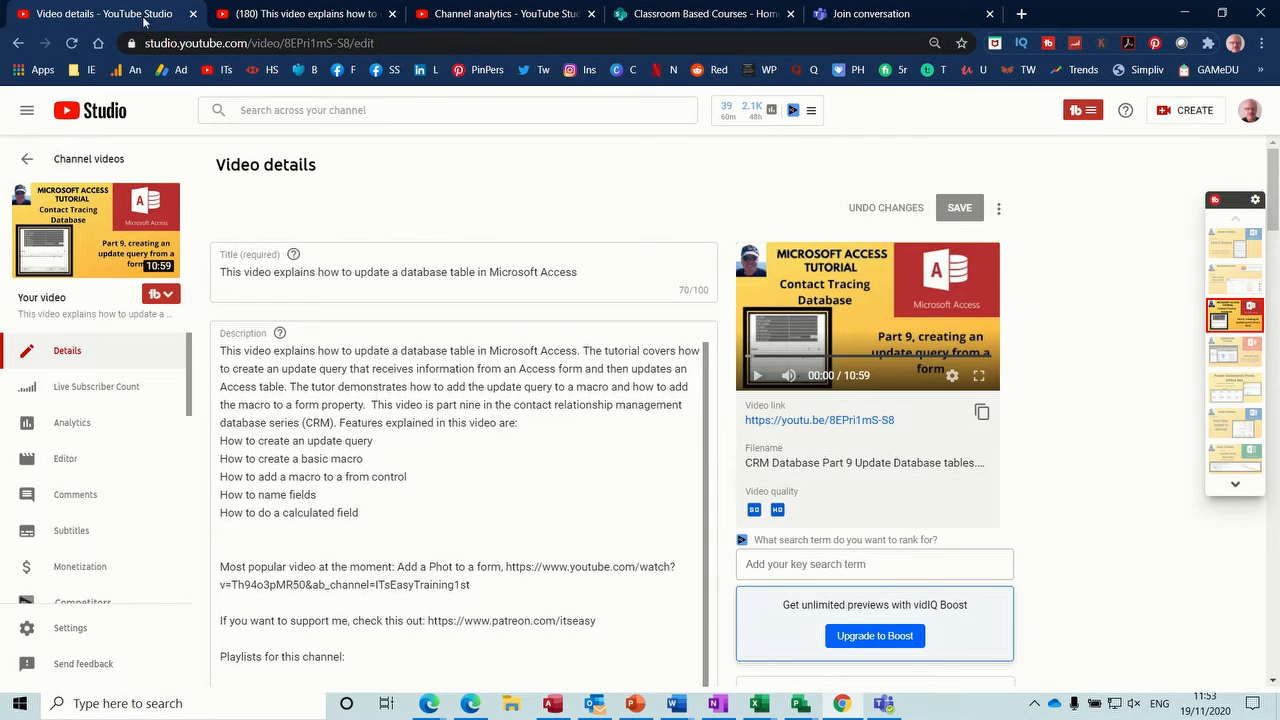
left_click(981, 412)
left_click(700, 14)
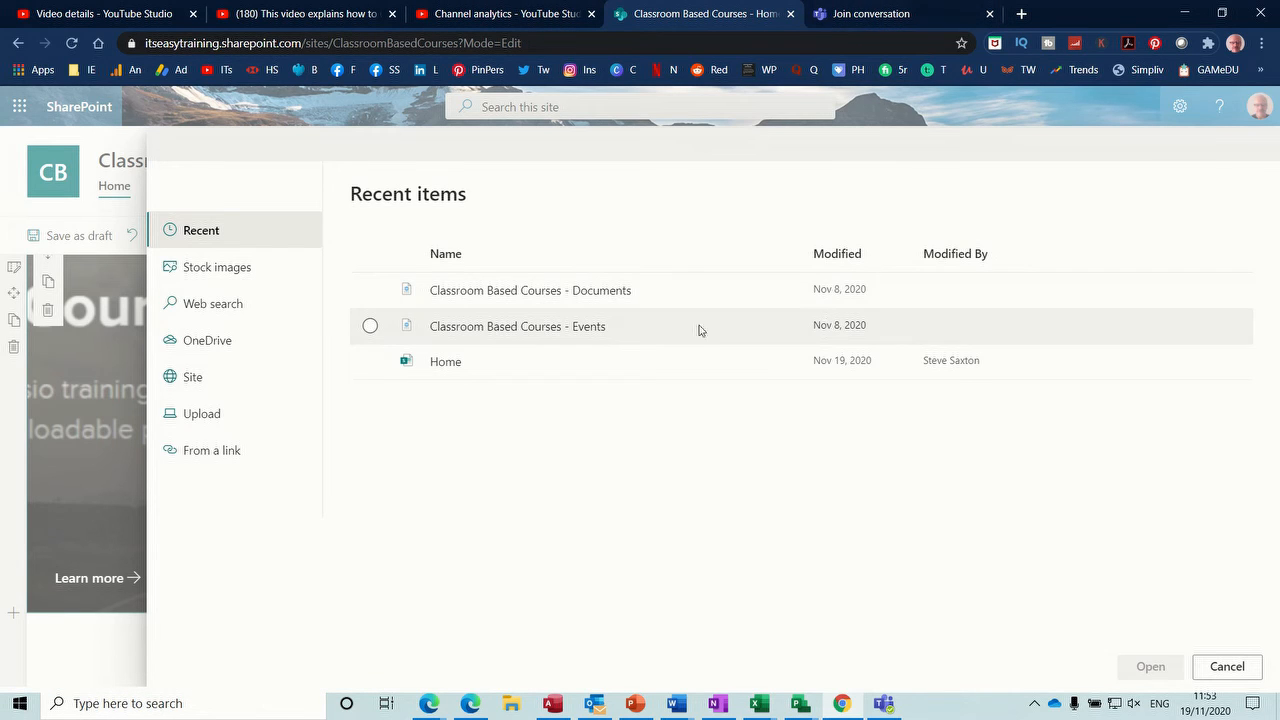
left_click(93, 650)
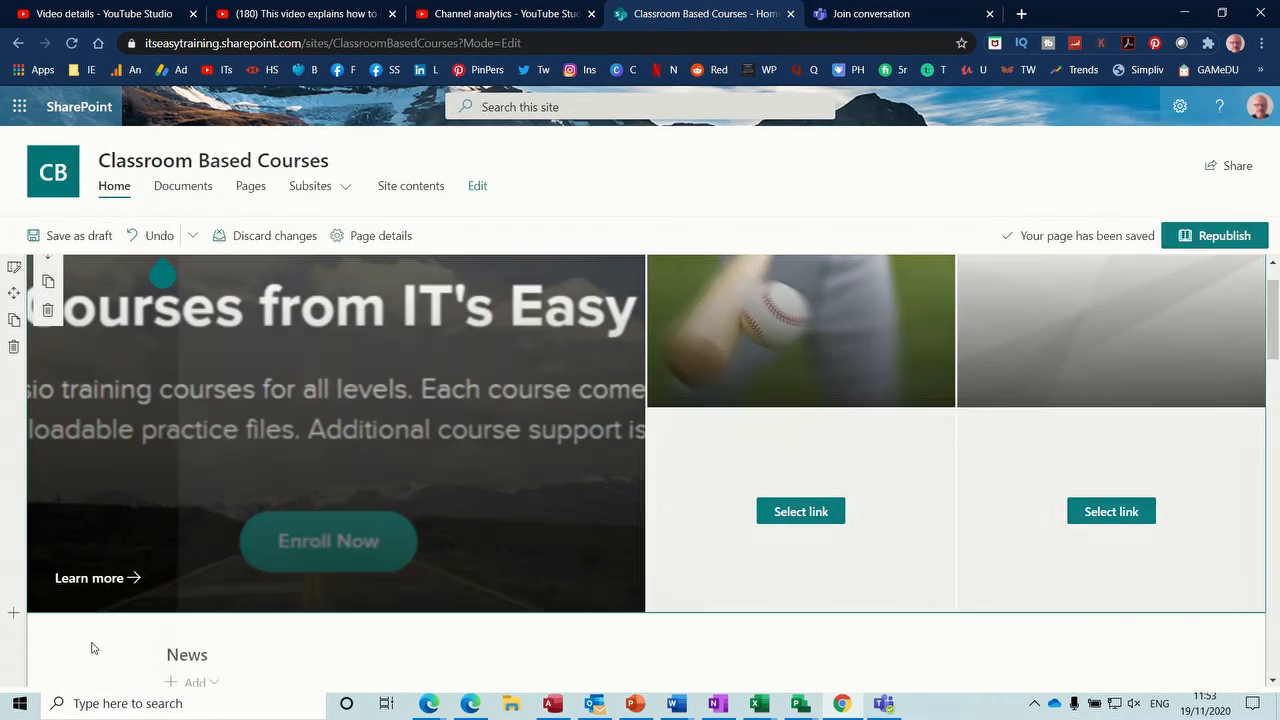
left_click(1107, 510)
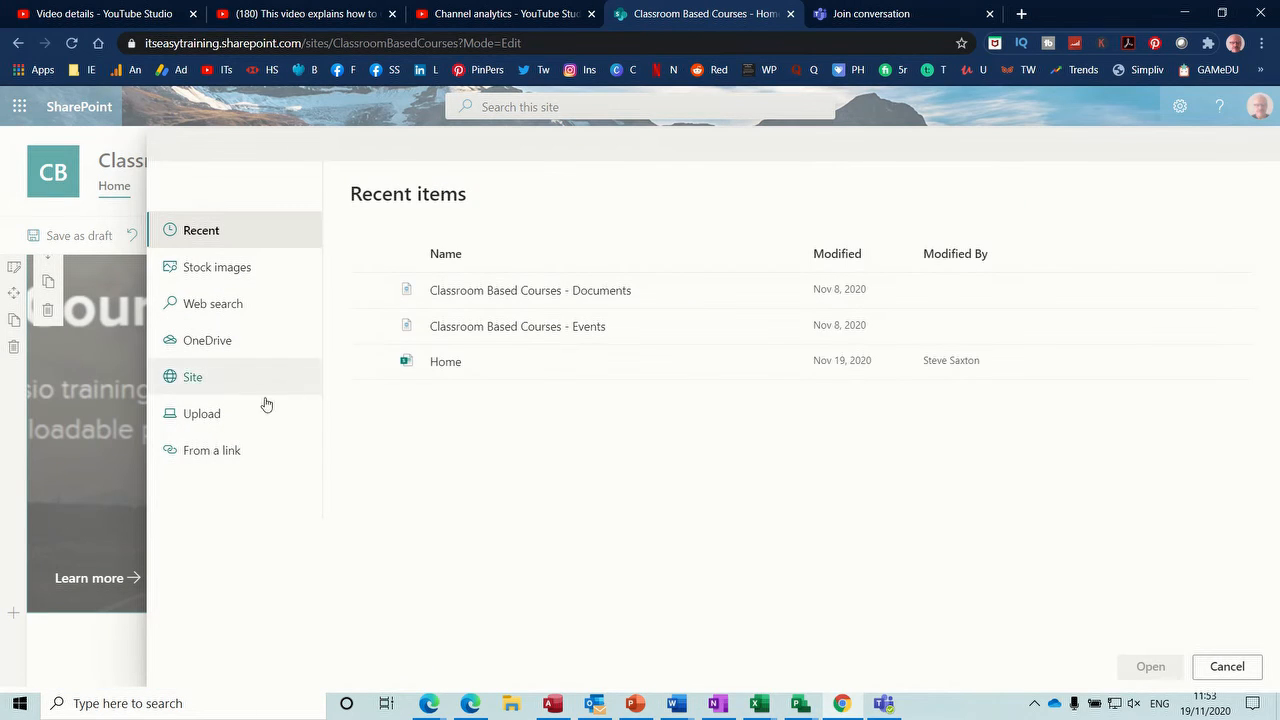
left_click(229, 457)
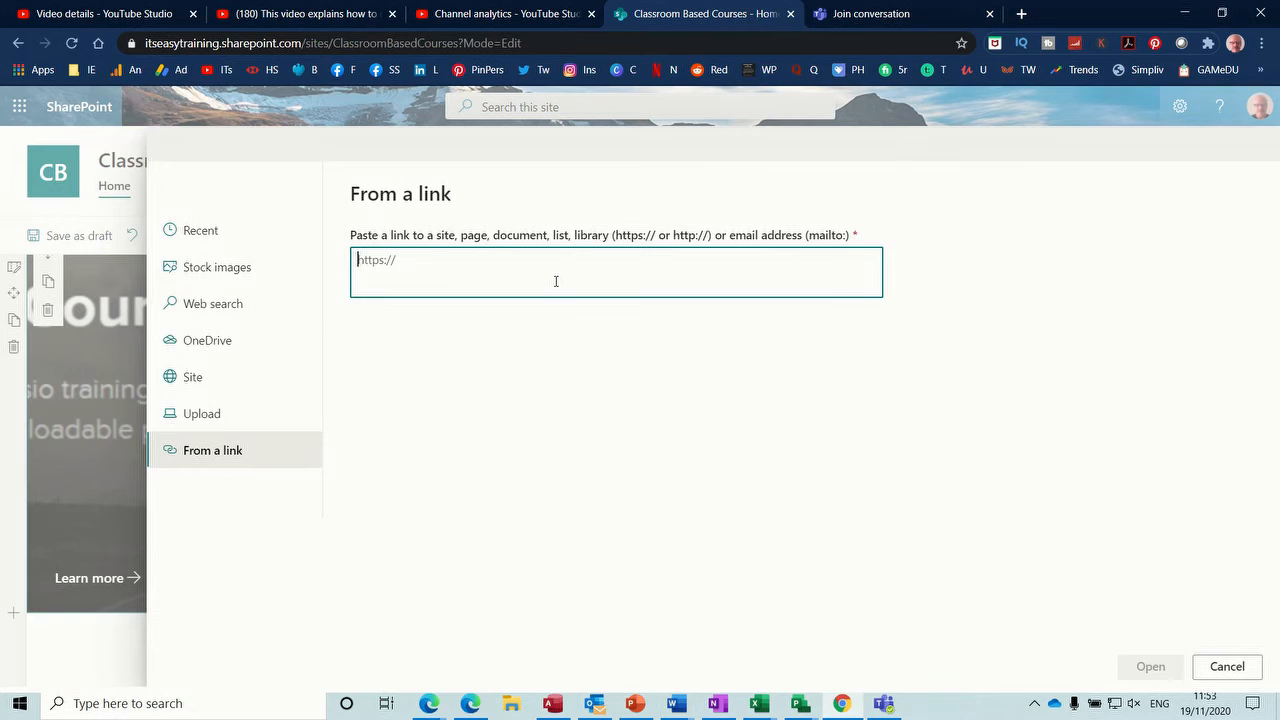
key("ctrl+v")
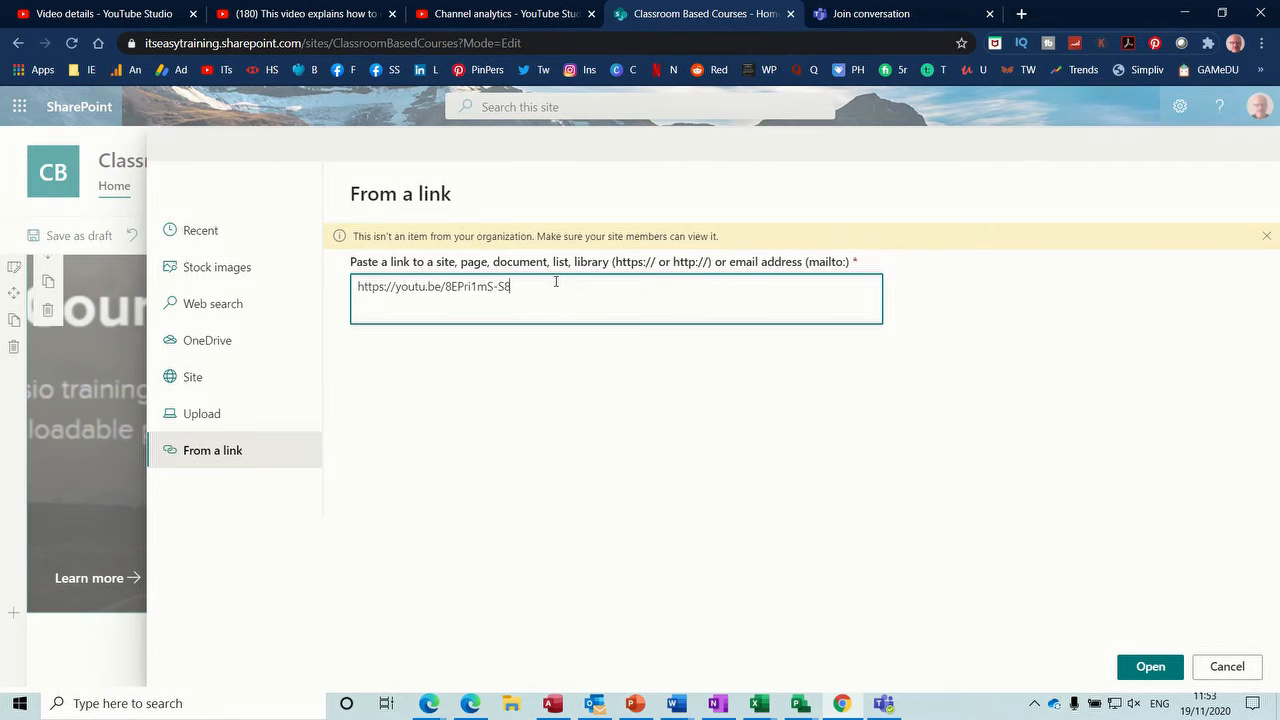
left_click(1143, 666)
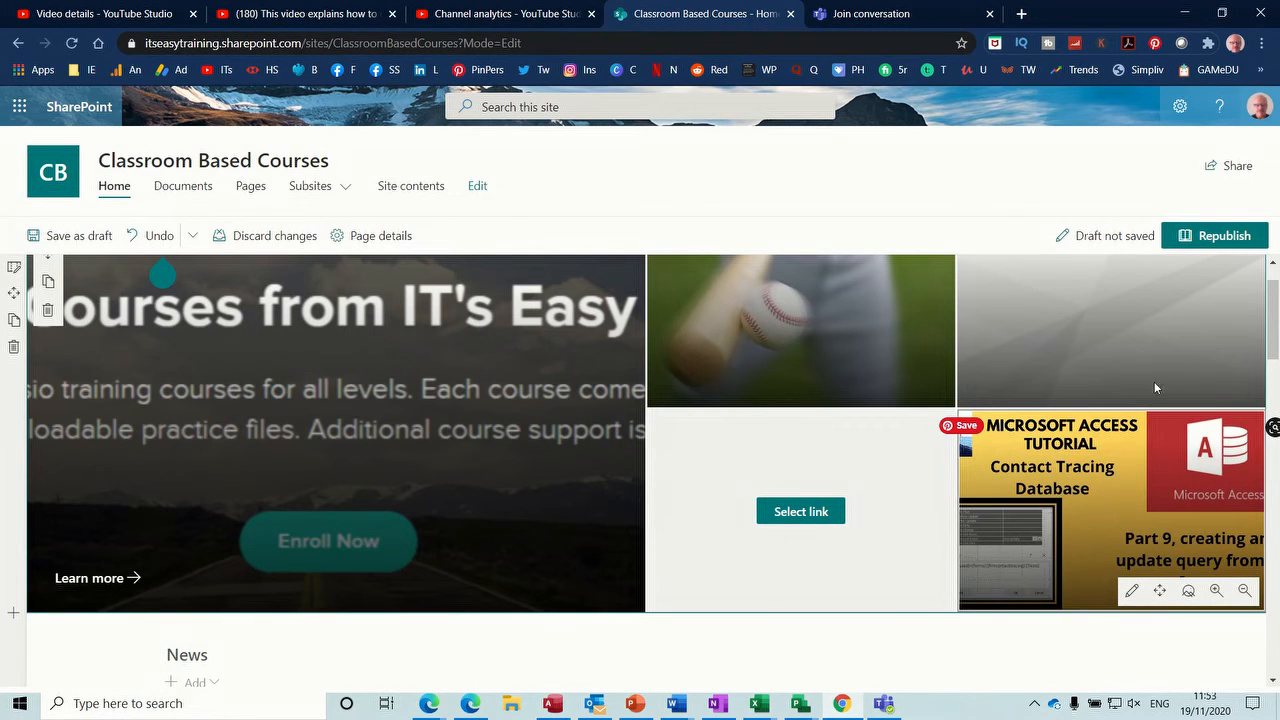
left_click(1196, 235)
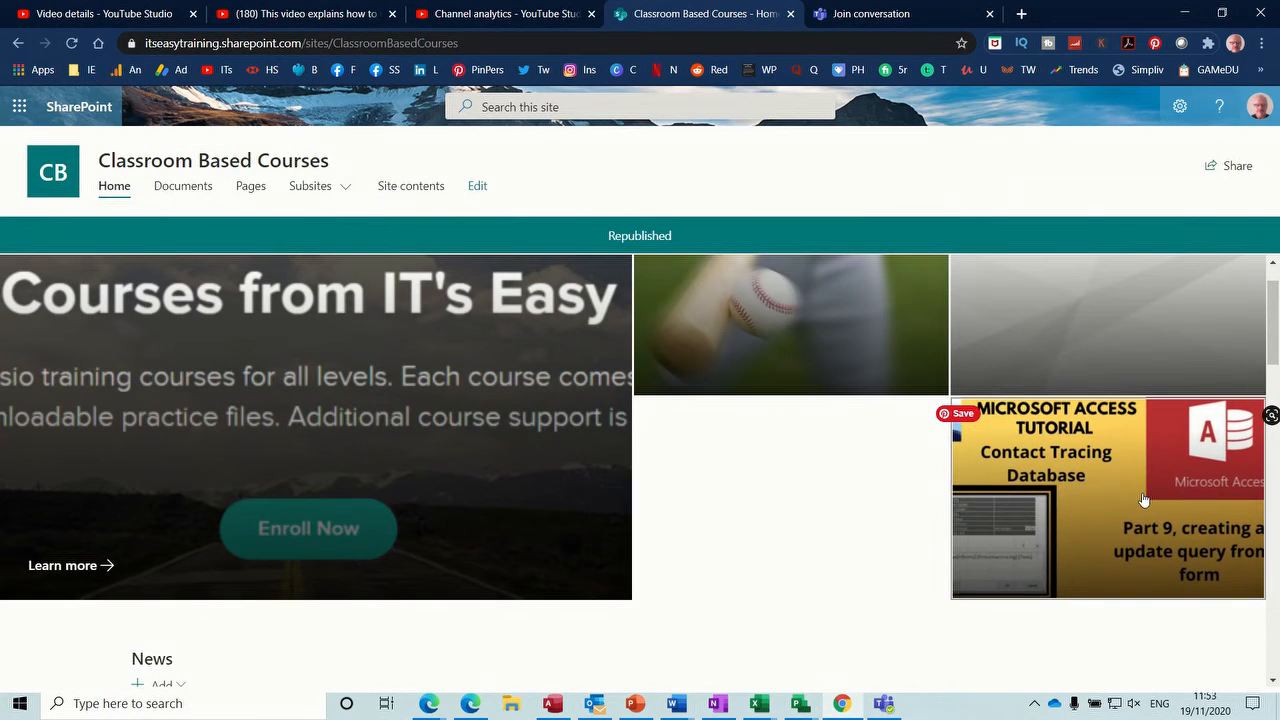
Test the Access video tile and the large hero tile by opening their links, and close each opened page
left_click(1144, 499)
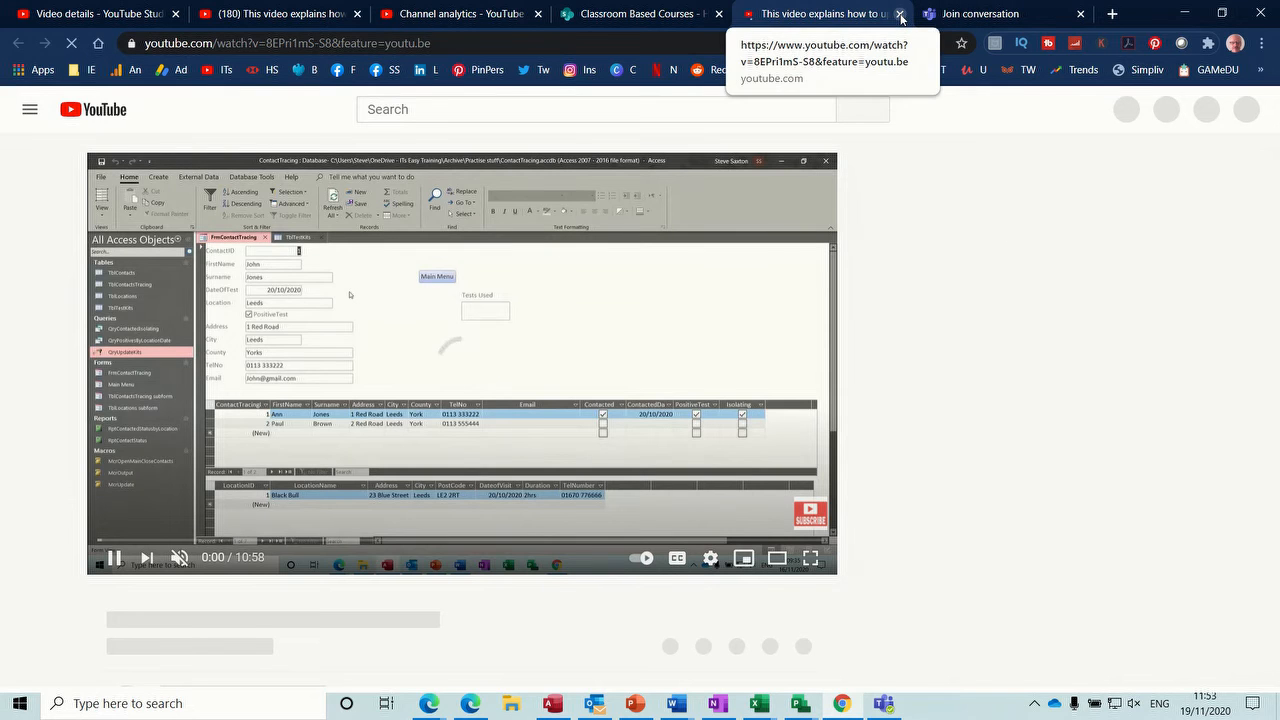
left_click(900, 14)
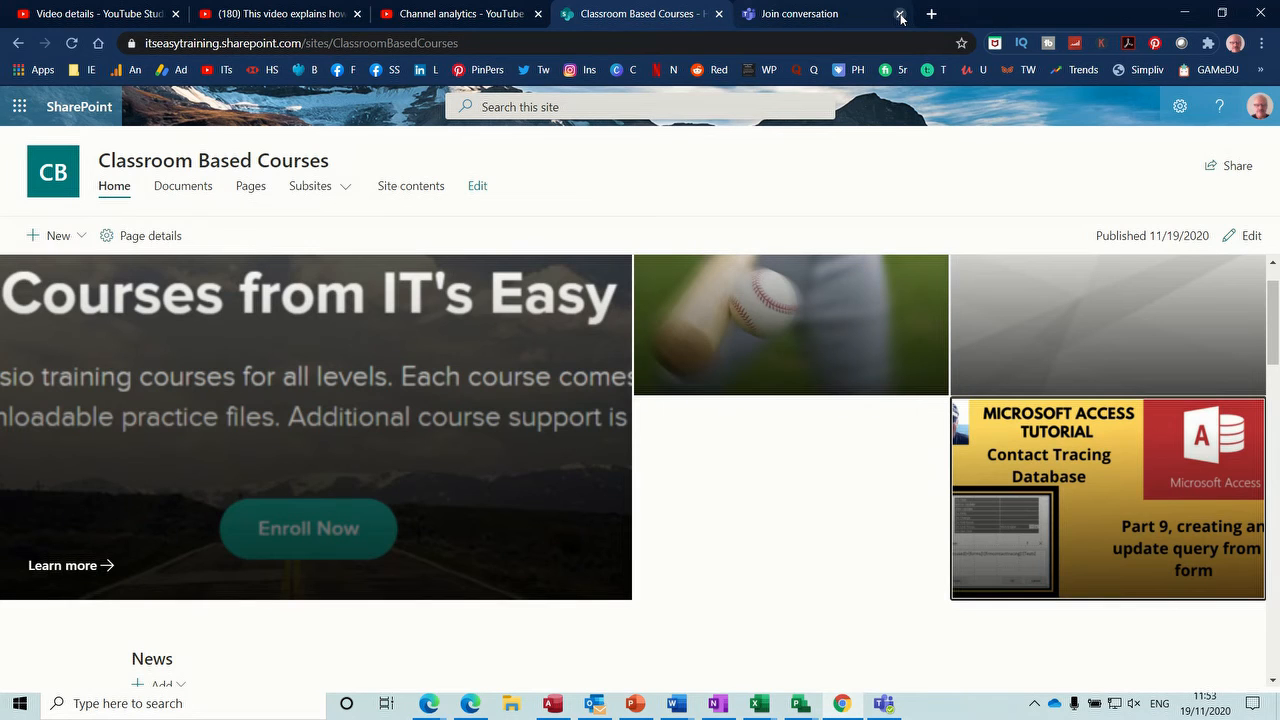
left_click(479, 472)
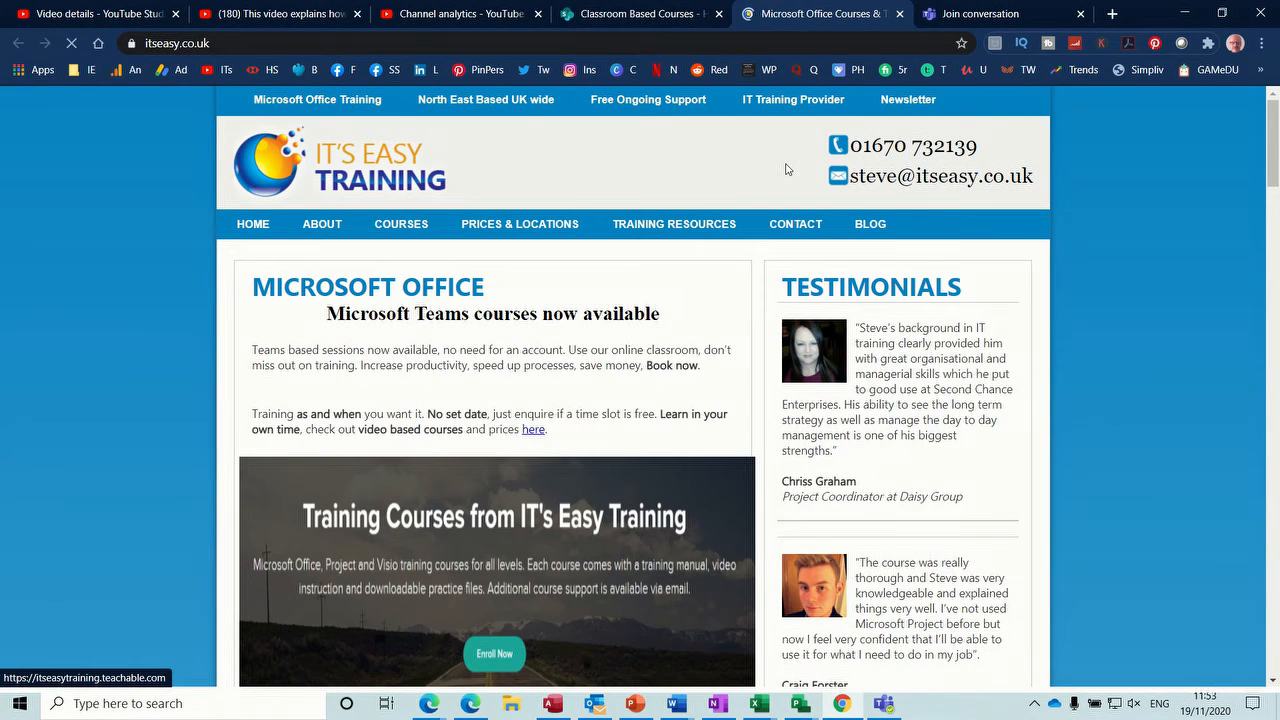
left_click(662, 16)
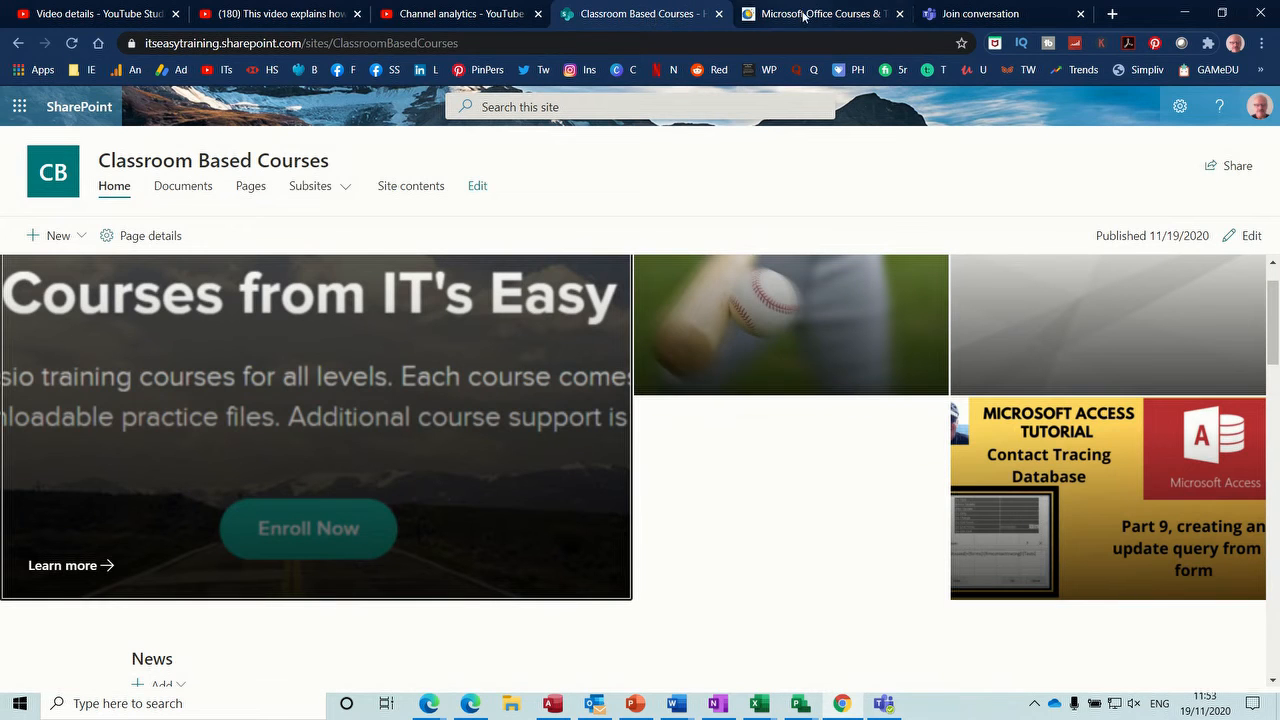
left_click(899, 14)
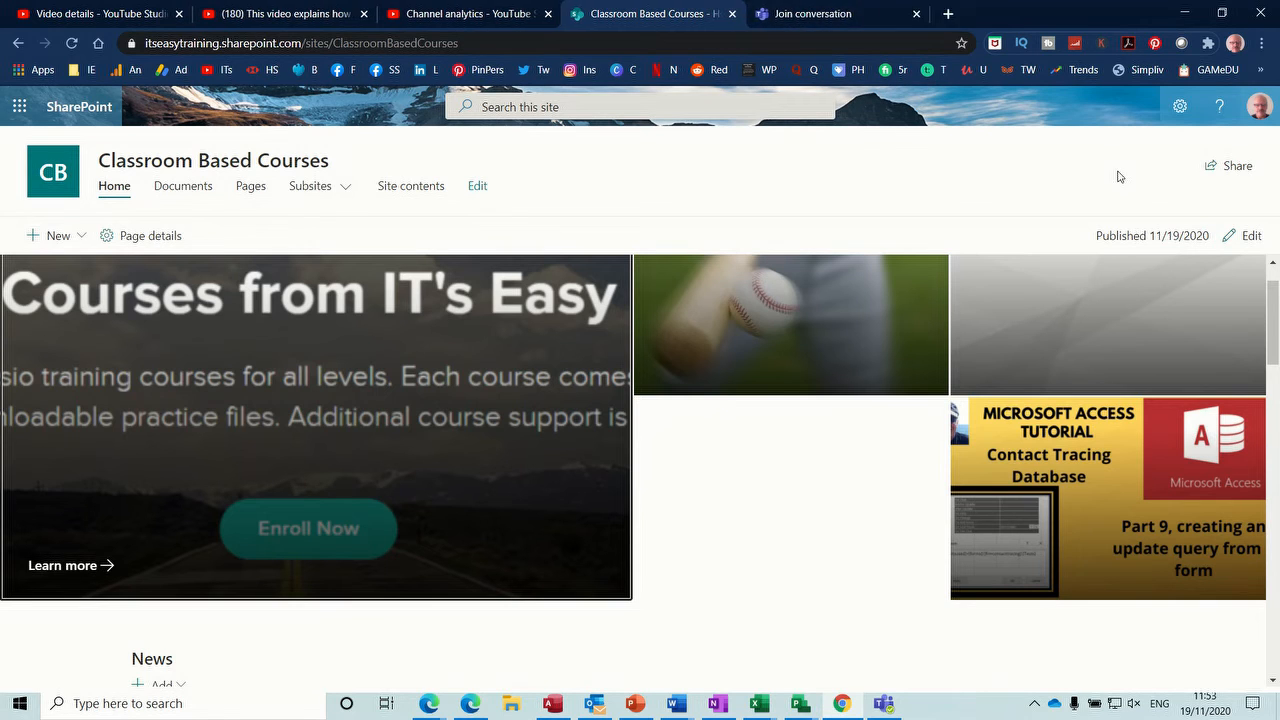
Upload Charting 2020.xlsx from the Excel 2020 folder in OneDrive's Examples folder to the Classroom Based Courses Documents library
left_click_drag(1276, 282, 1277, 400)
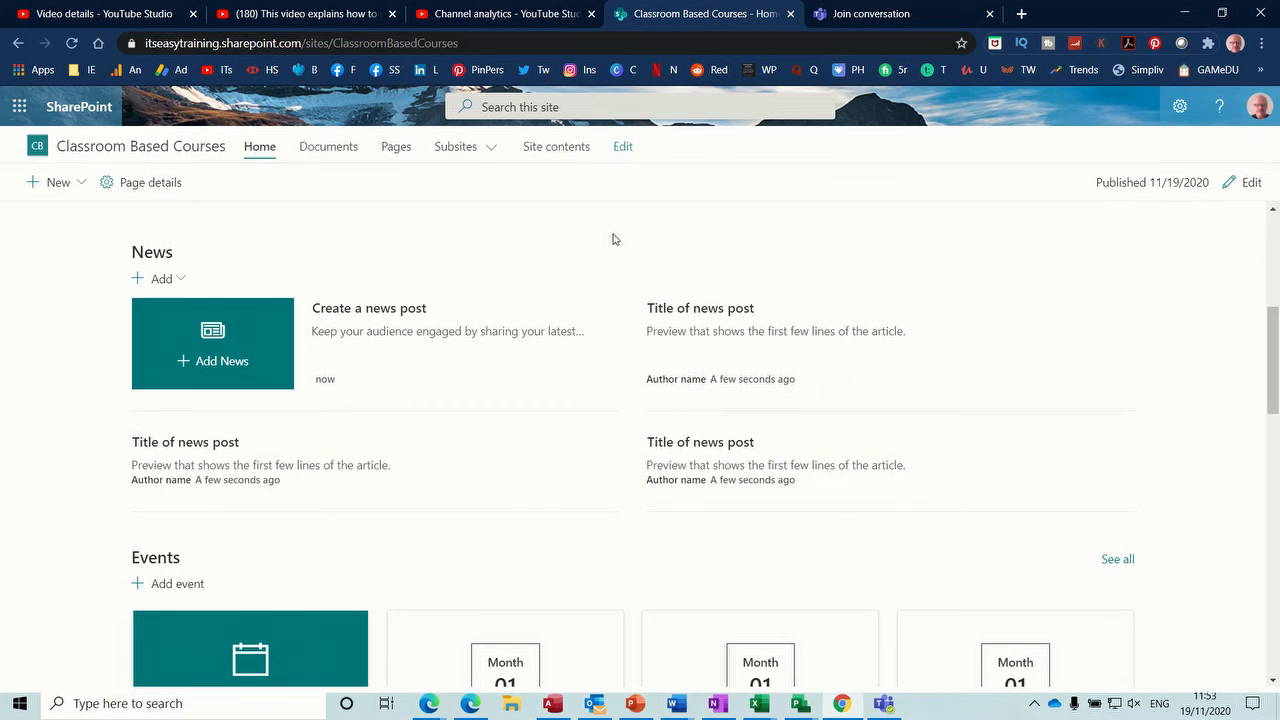
left_click(326, 152)
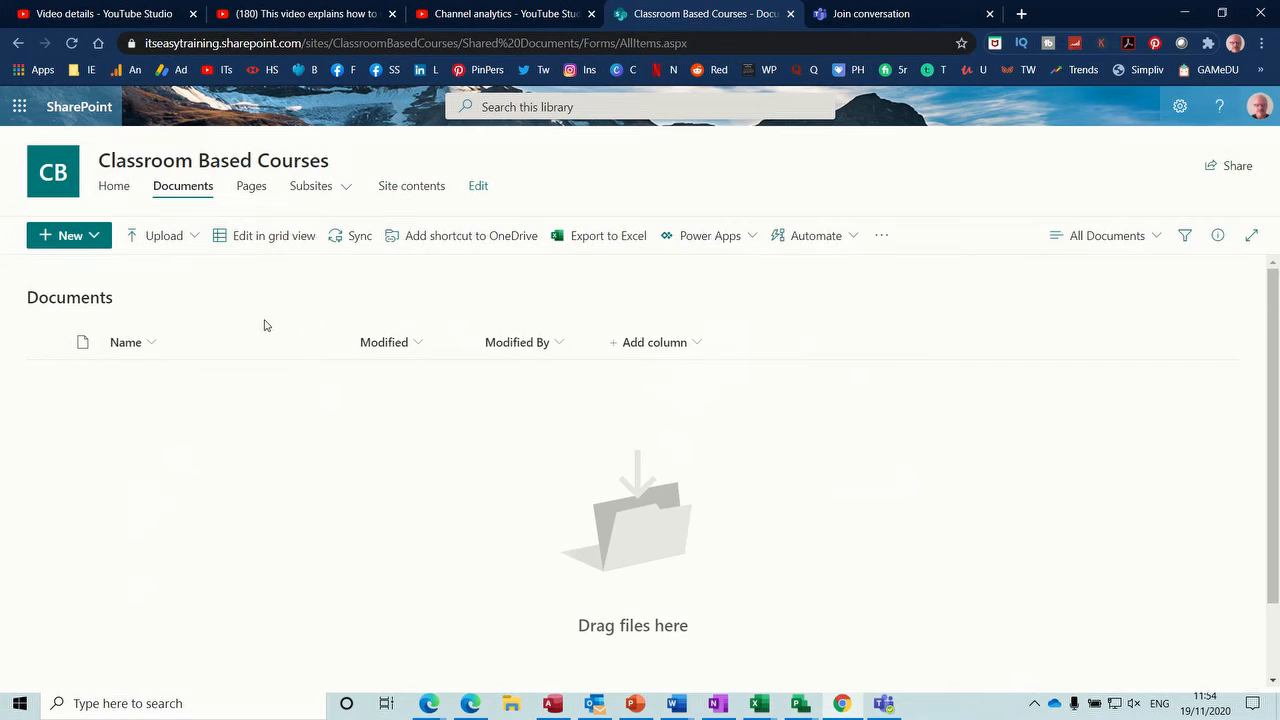
left_click(183, 245)
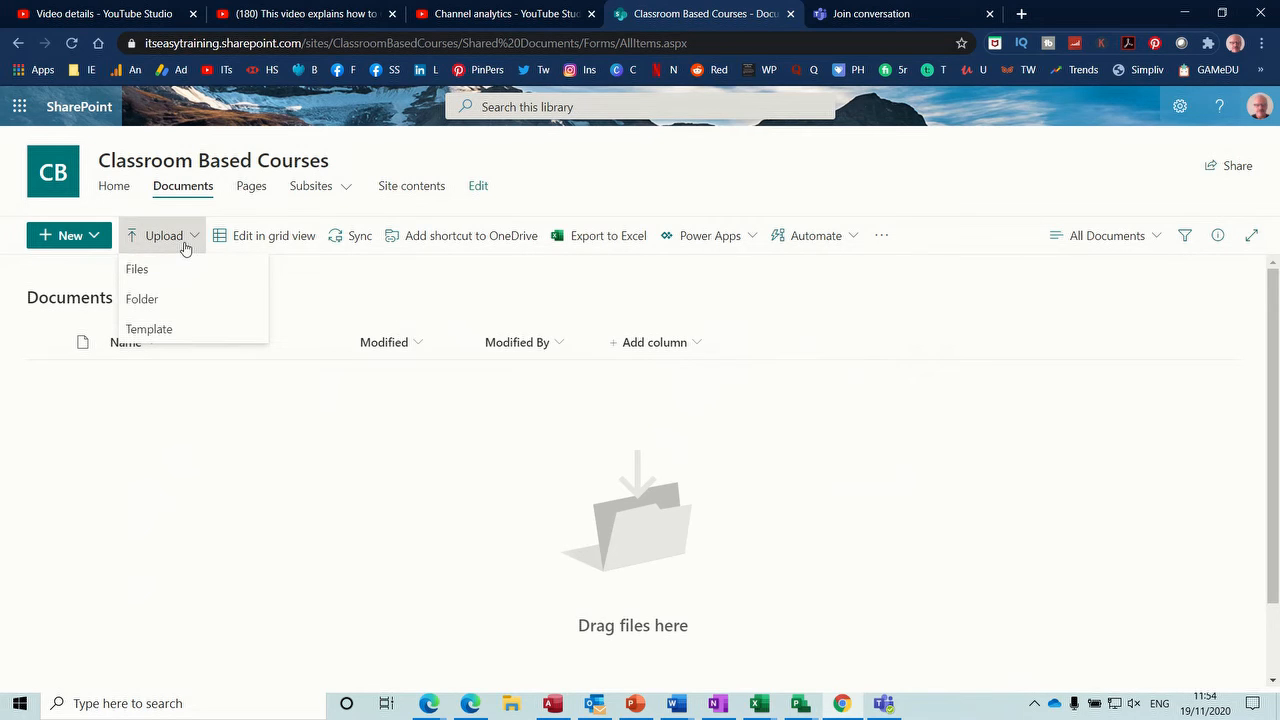
left_click(137, 270)
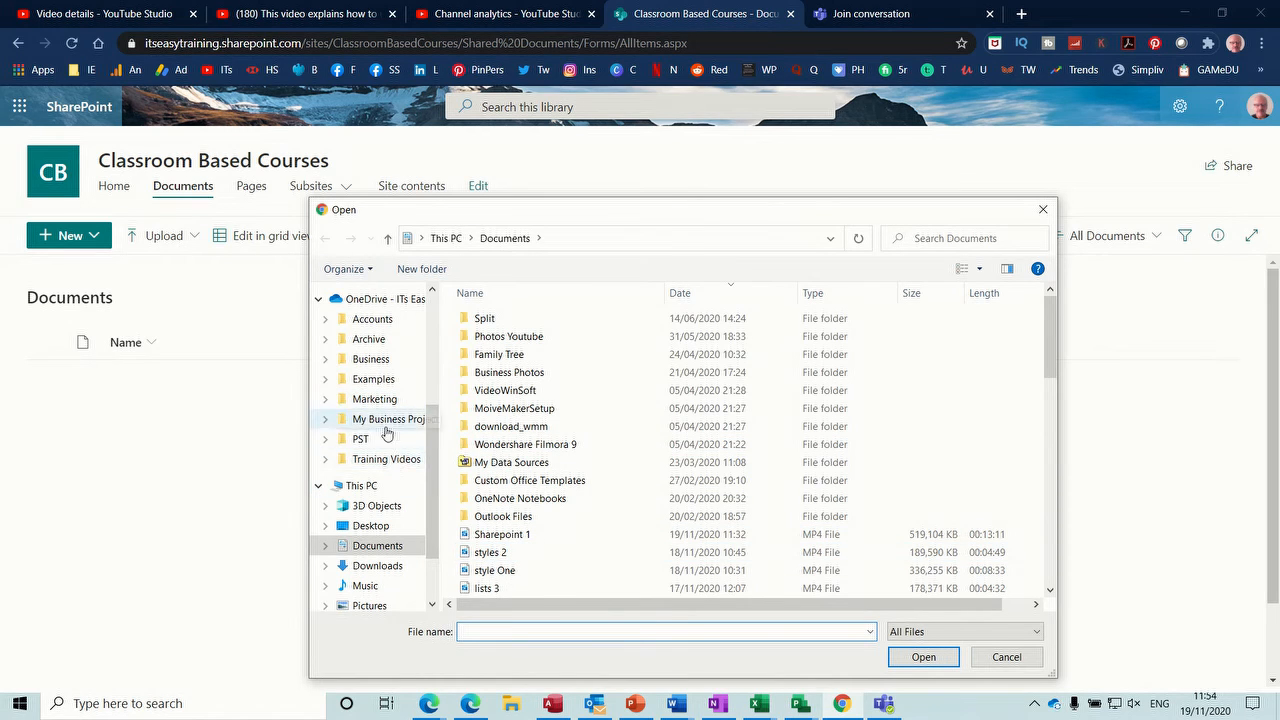
left_click(390, 378)
double_click(495, 355)
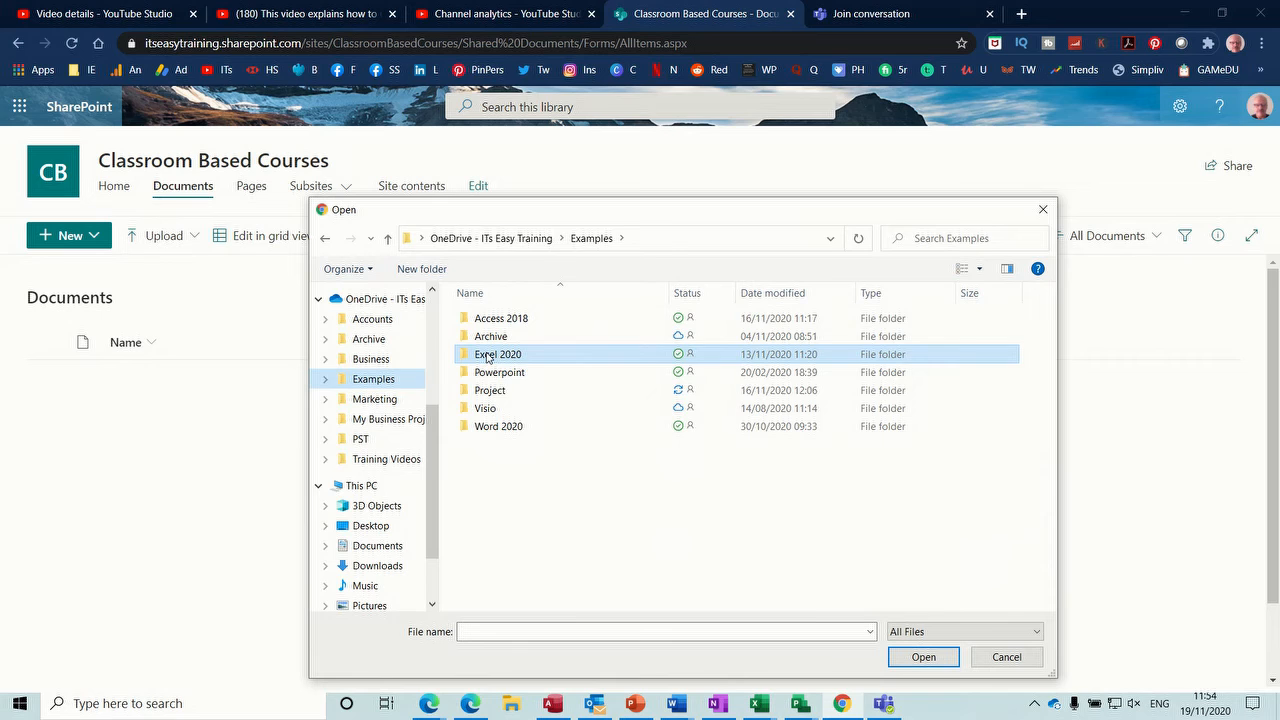
left_click(515, 355)
double_click(515, 355)
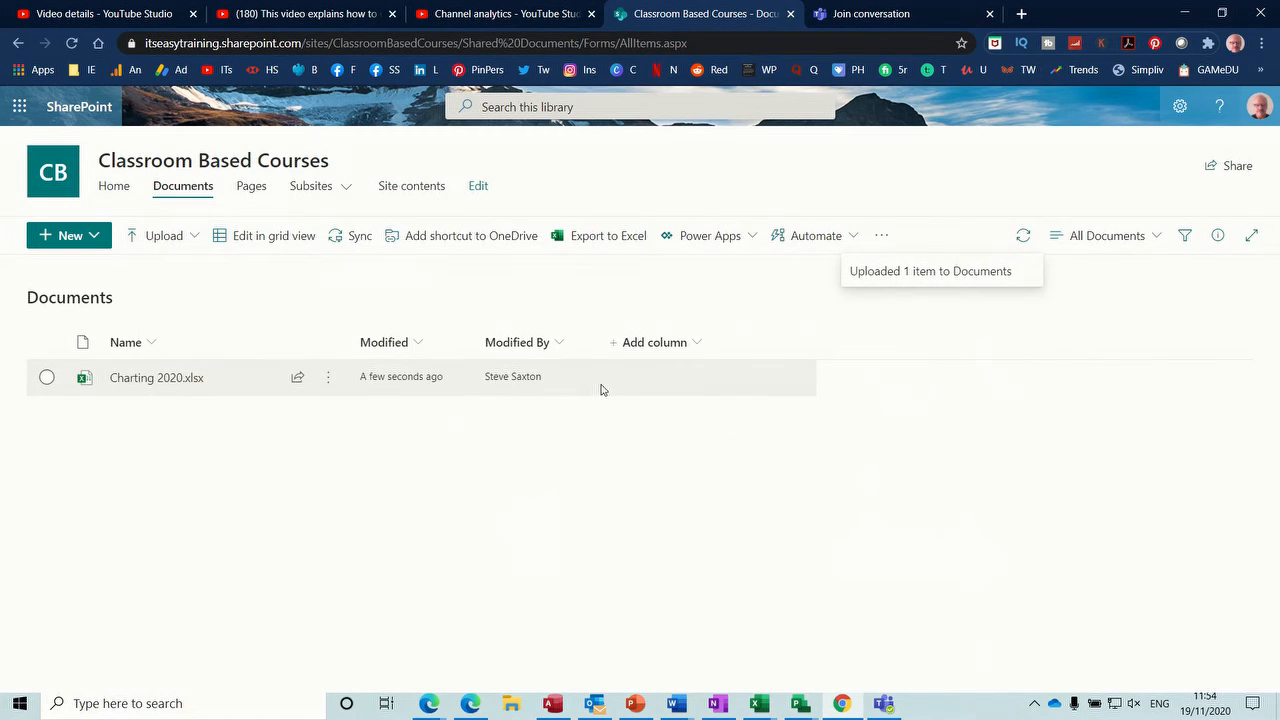
Create a new site page in the Classroom Based Courses site and title it Testing Page
left_click(257, 195)
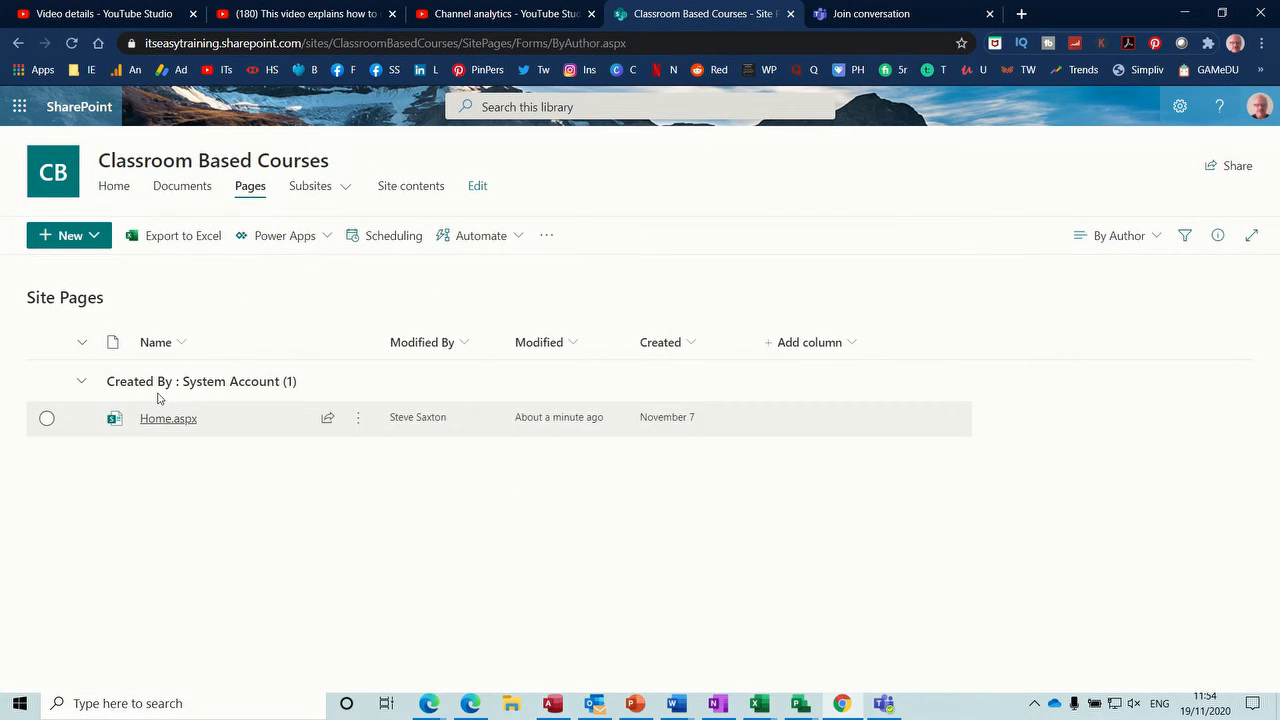
left_click(92, 236)
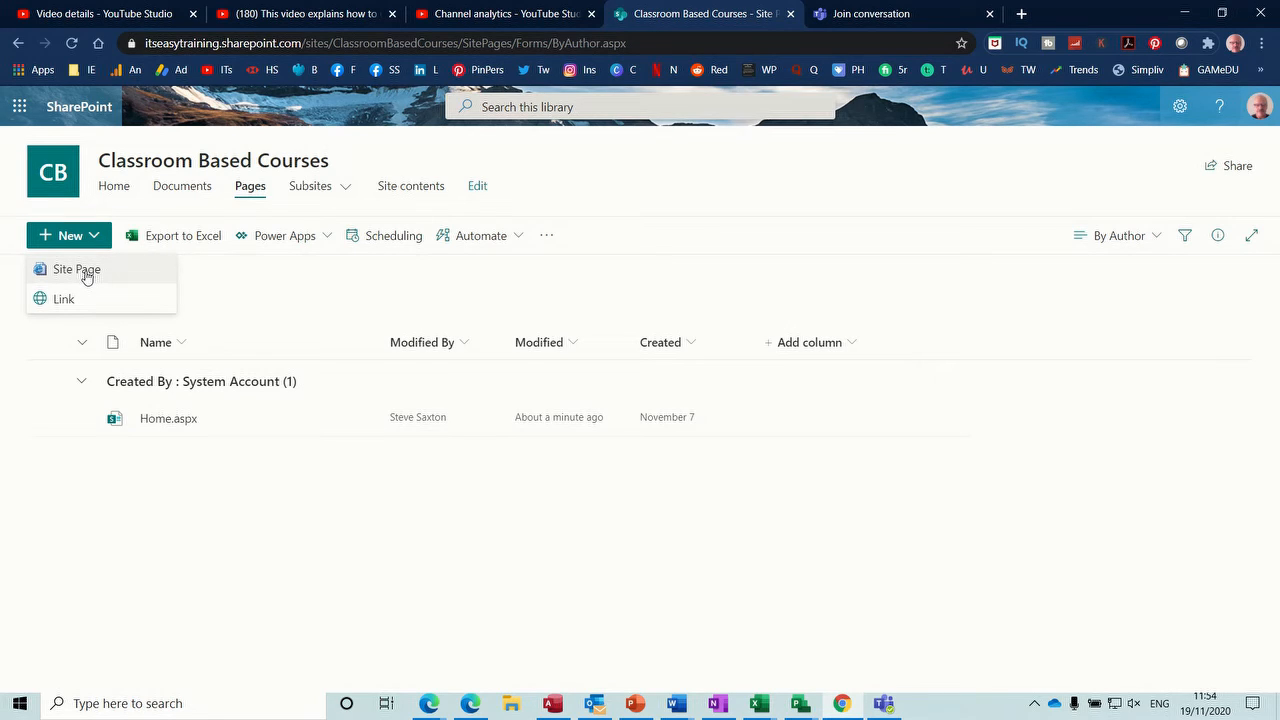
left_click(86, 275)
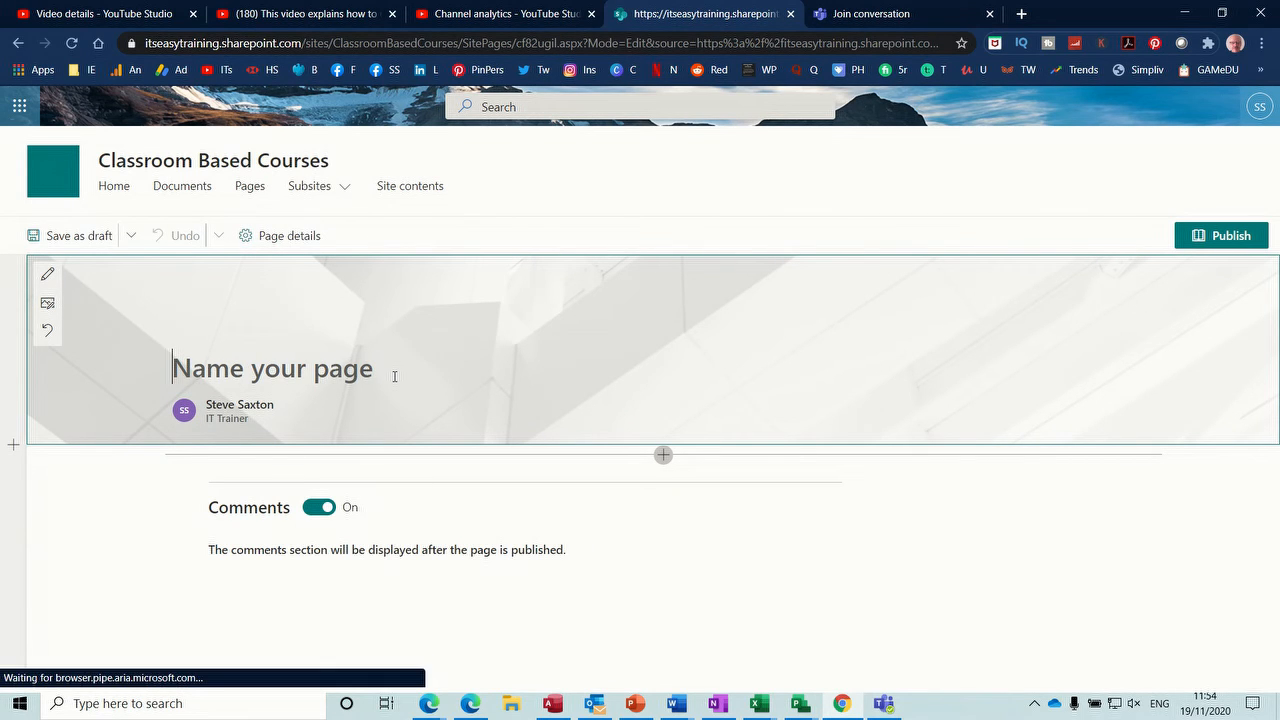
type("Testinin")
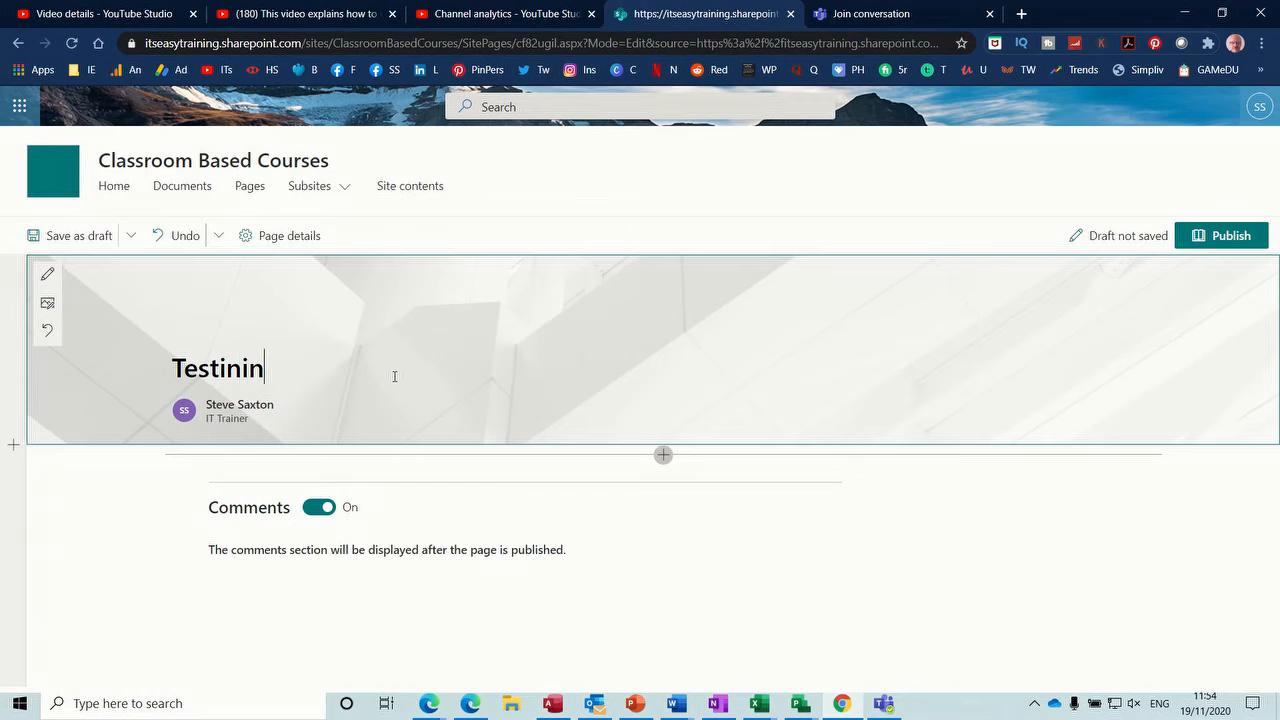
key("BackSpace")
key("BackSpace")
type("g Page")
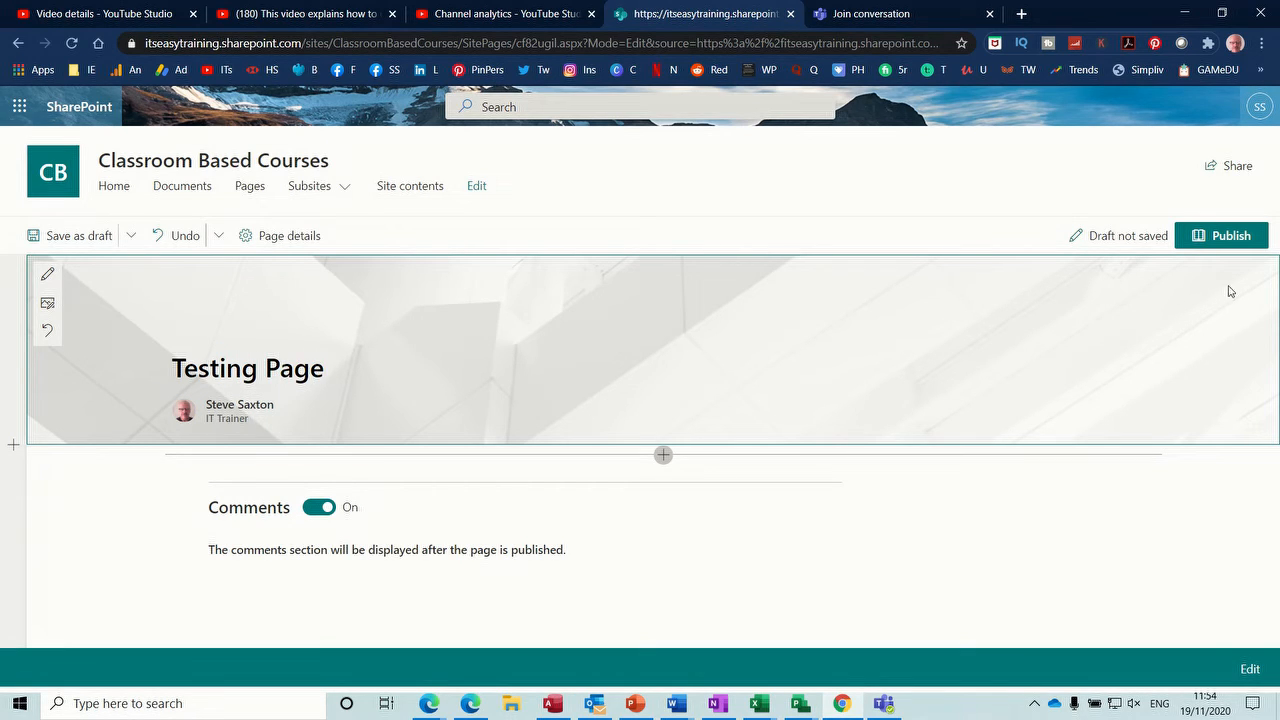
Add a Text web part beneath the title banner and fill it with the sample text asfkjbsacbskcjscnkjsndfc
left_click(664, 457)
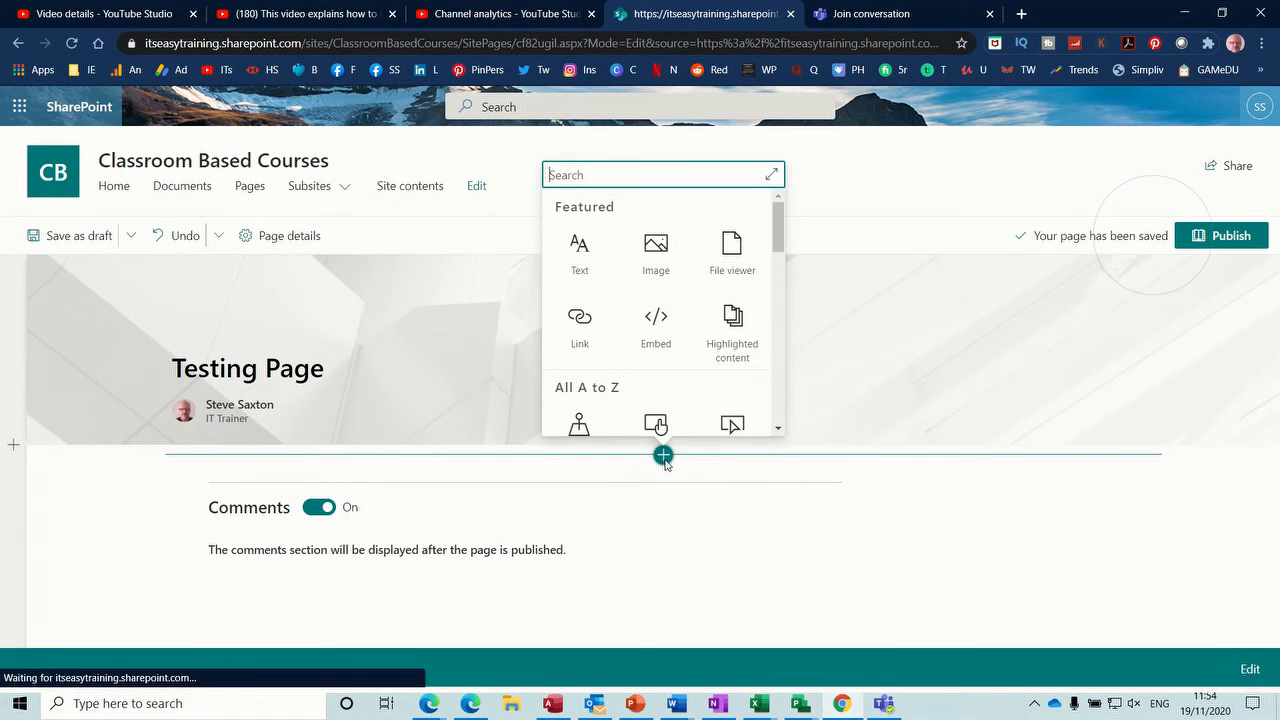
left_click(583, 251)
type("asfkjbsac")
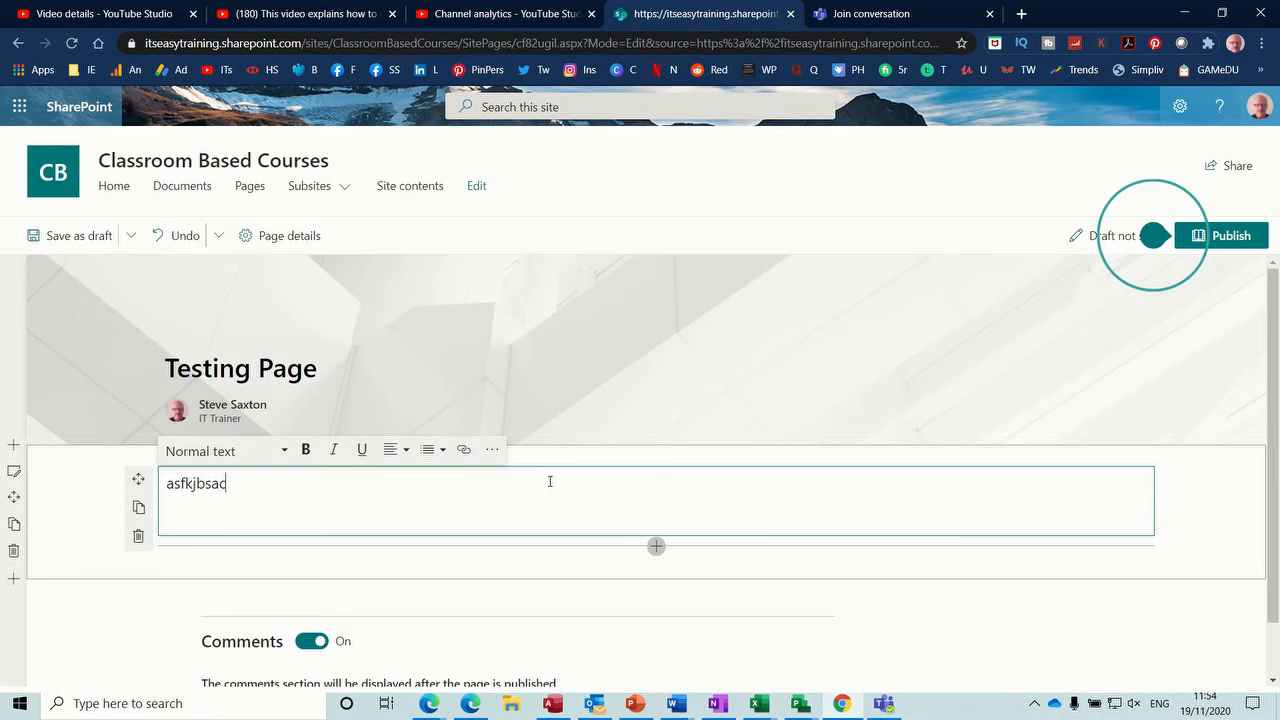
type("bskcjscnkjsndfc")
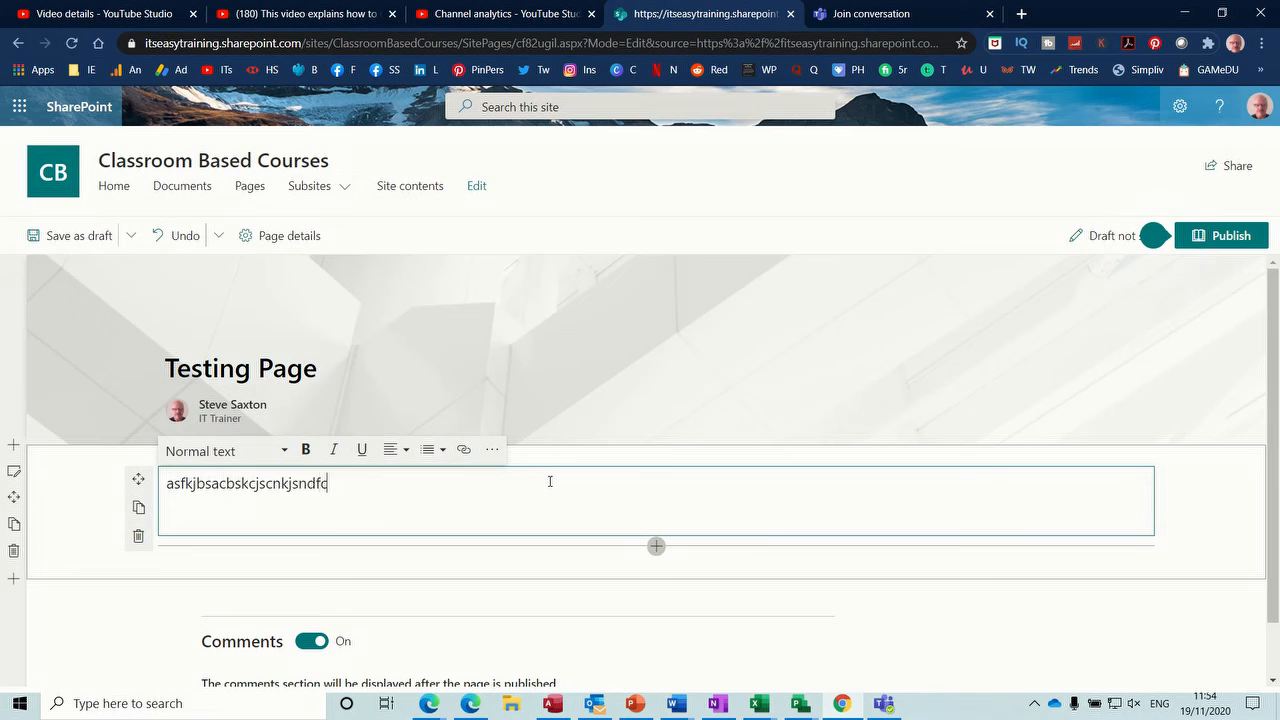
Add a Twitter web part below the sample text on Testing Page
left_click(655, 546)
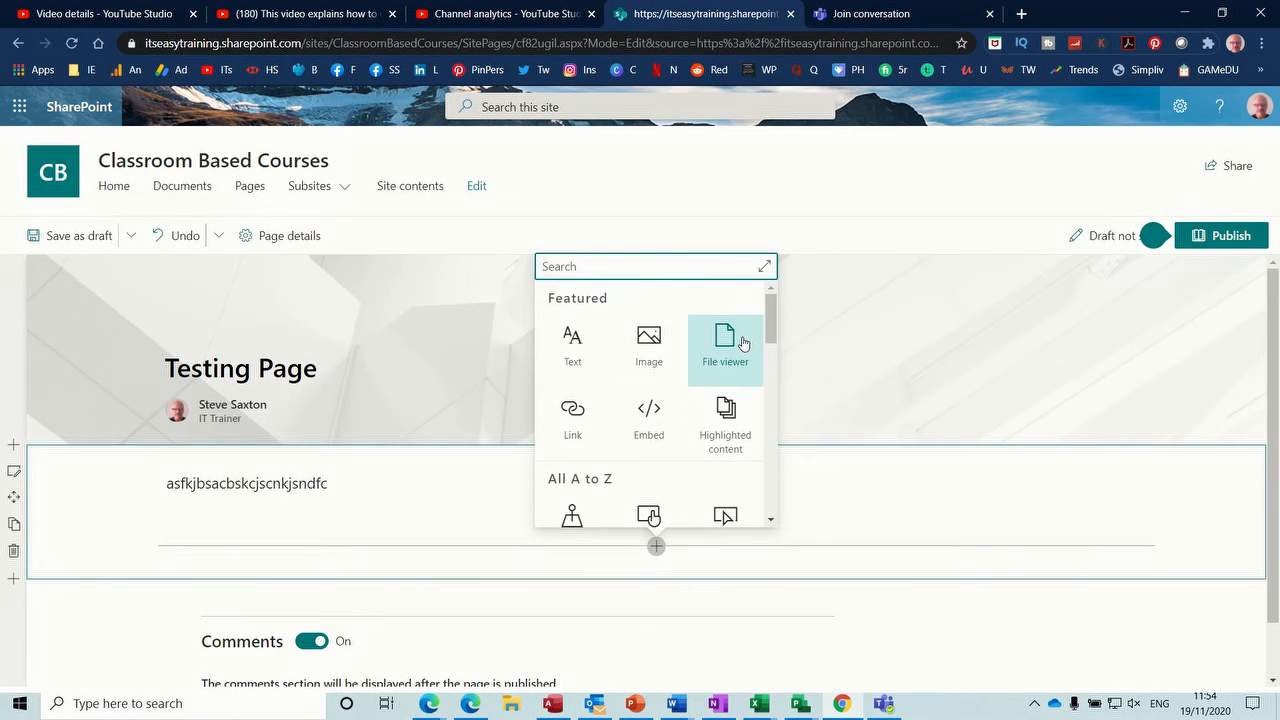
left_click_drag(772, 320, 742, 500)
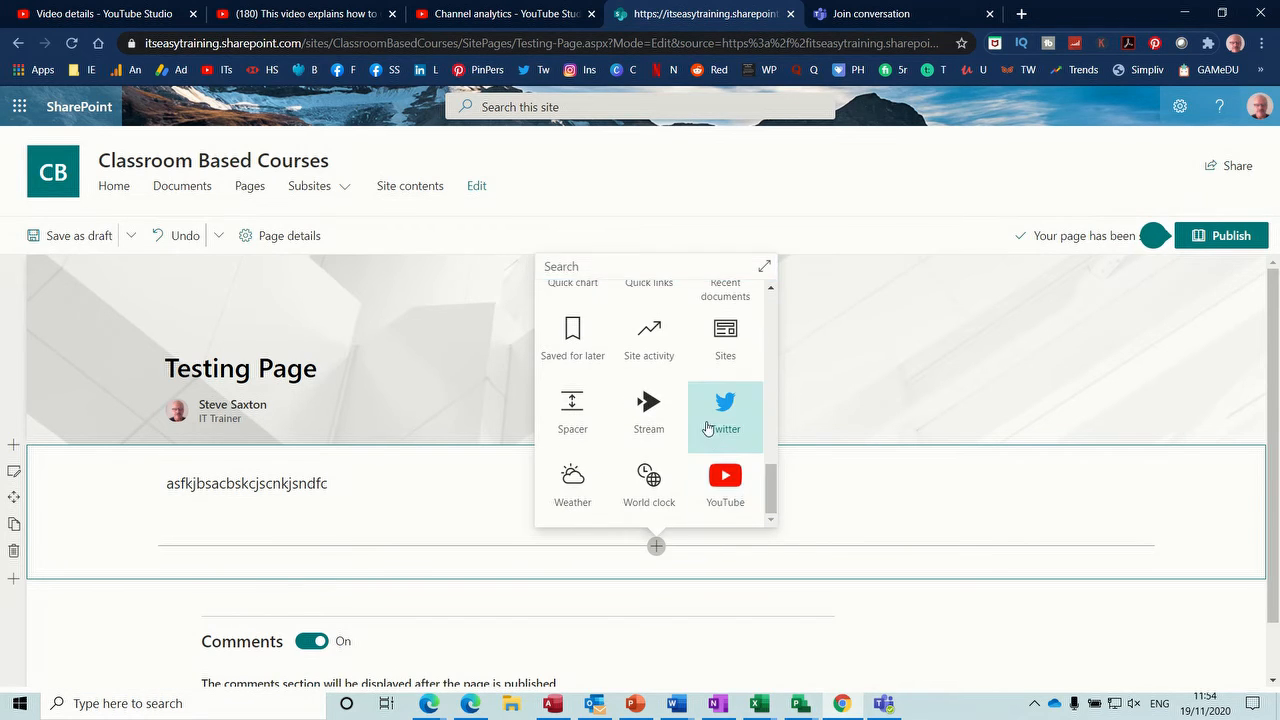
left_click(707, 428)
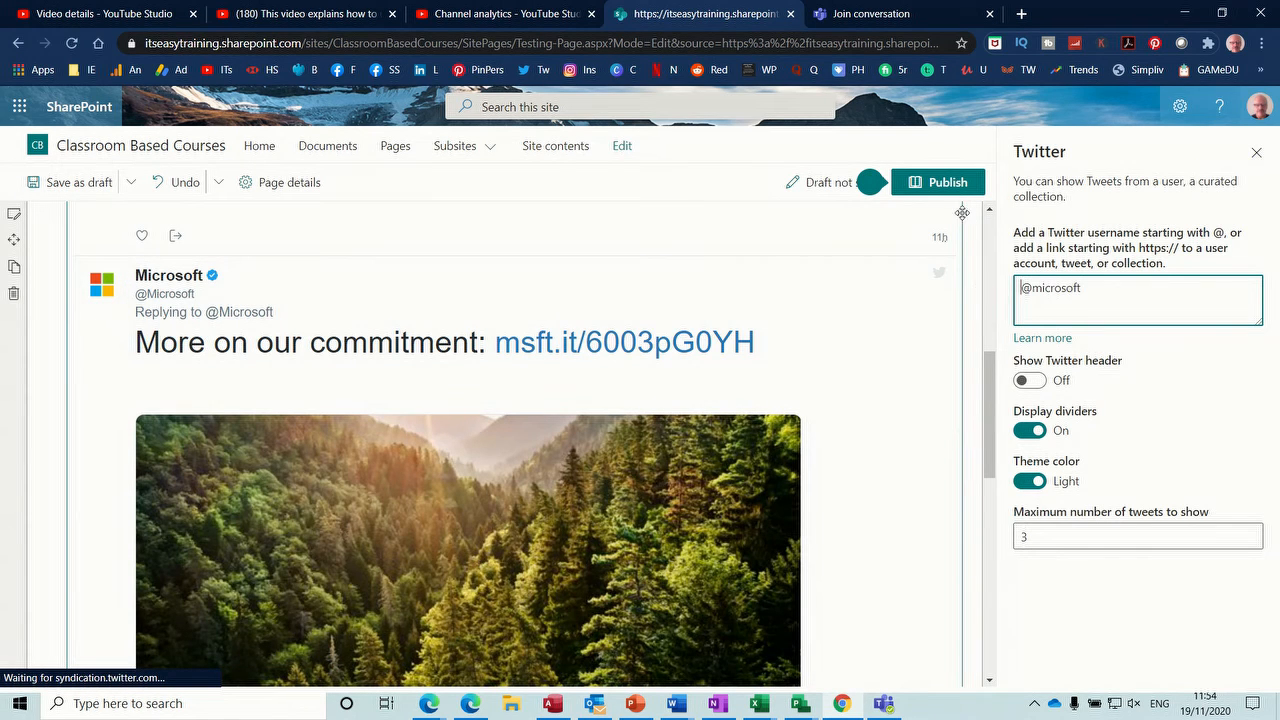
Publish Testing Page and add it to the site navigation
left_click(942, 183)
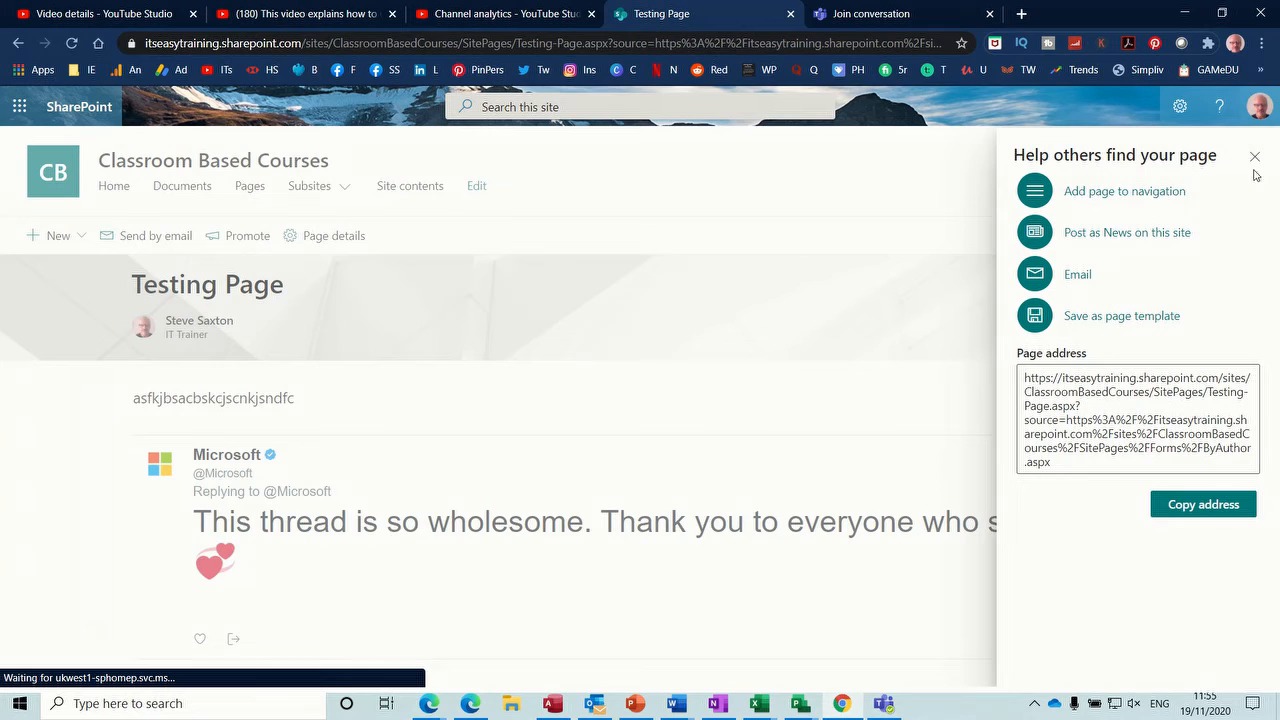
left_click(1120, 194)
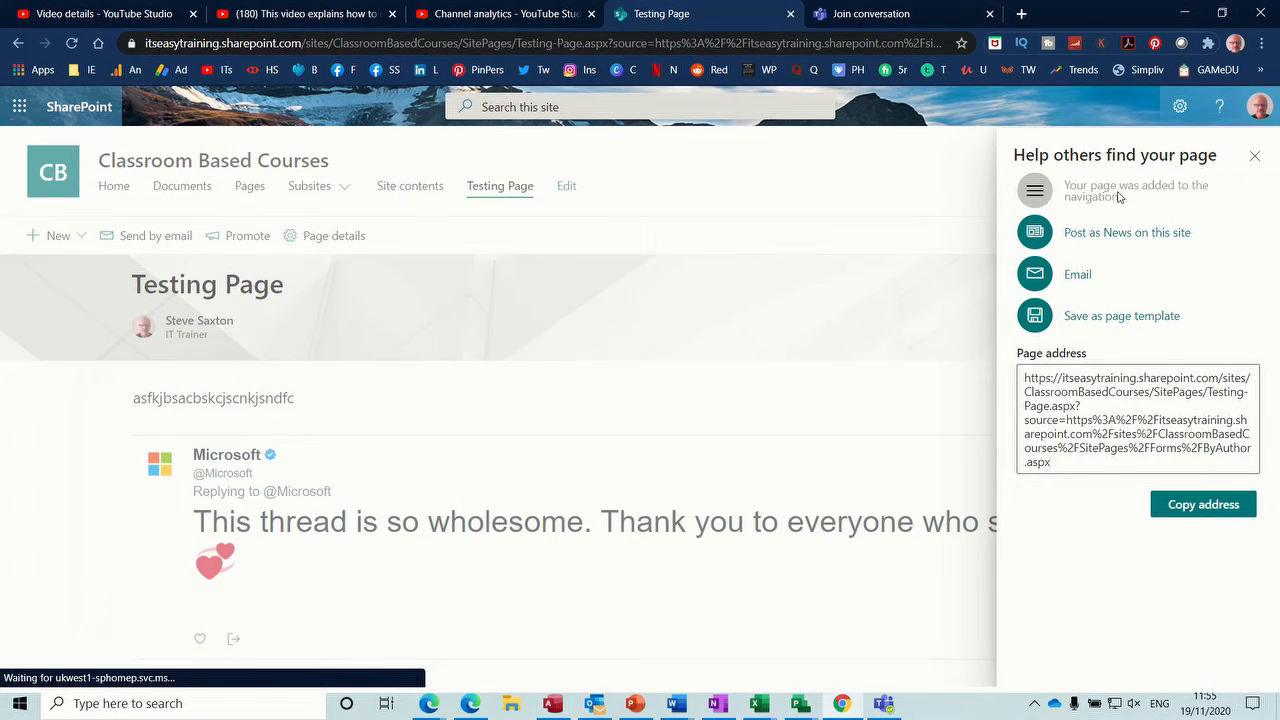
left_click(1255, 159)
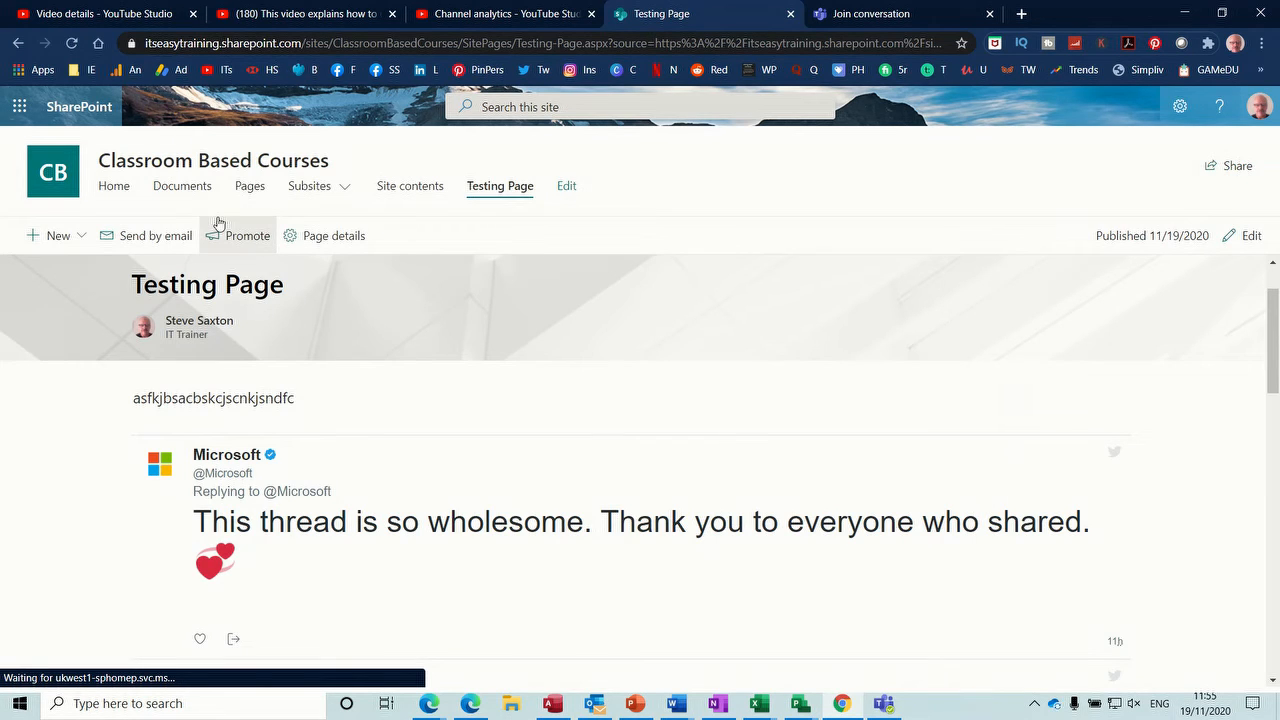
Check the Site Pages list for the new page, then view Testing Page through its navigation link
mouse_move(311, 195)
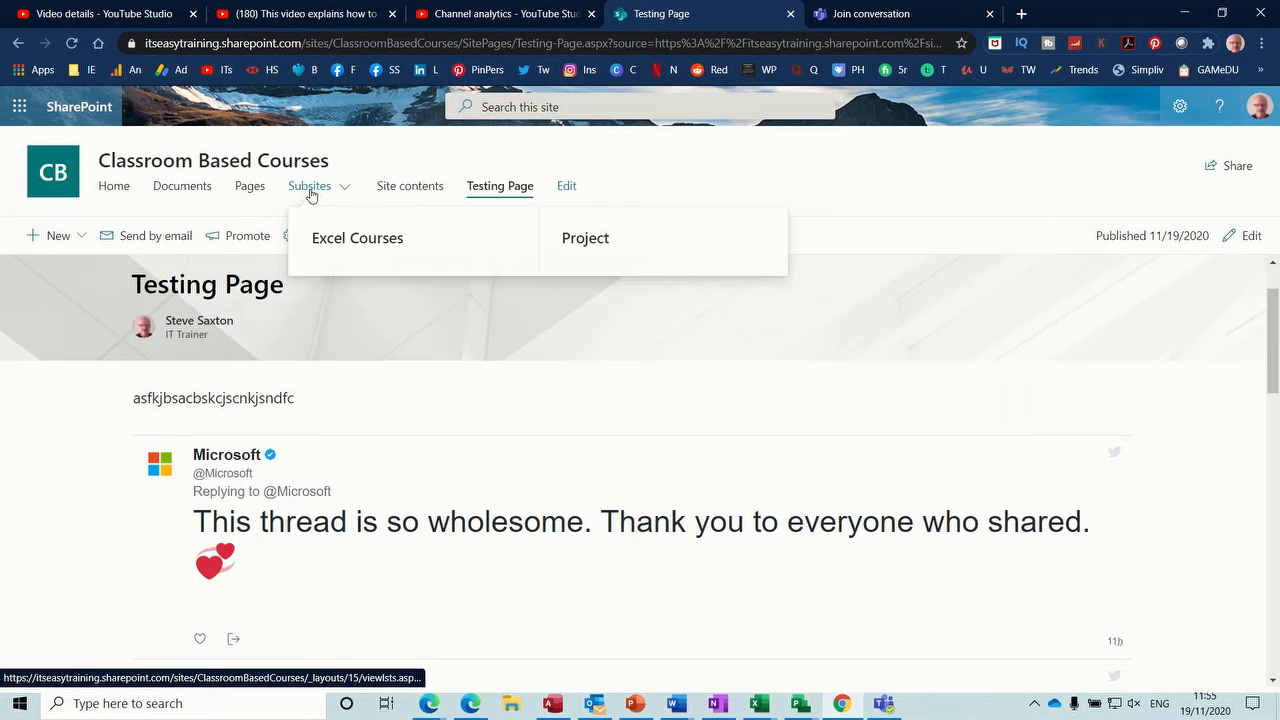
left_click(252, 190)
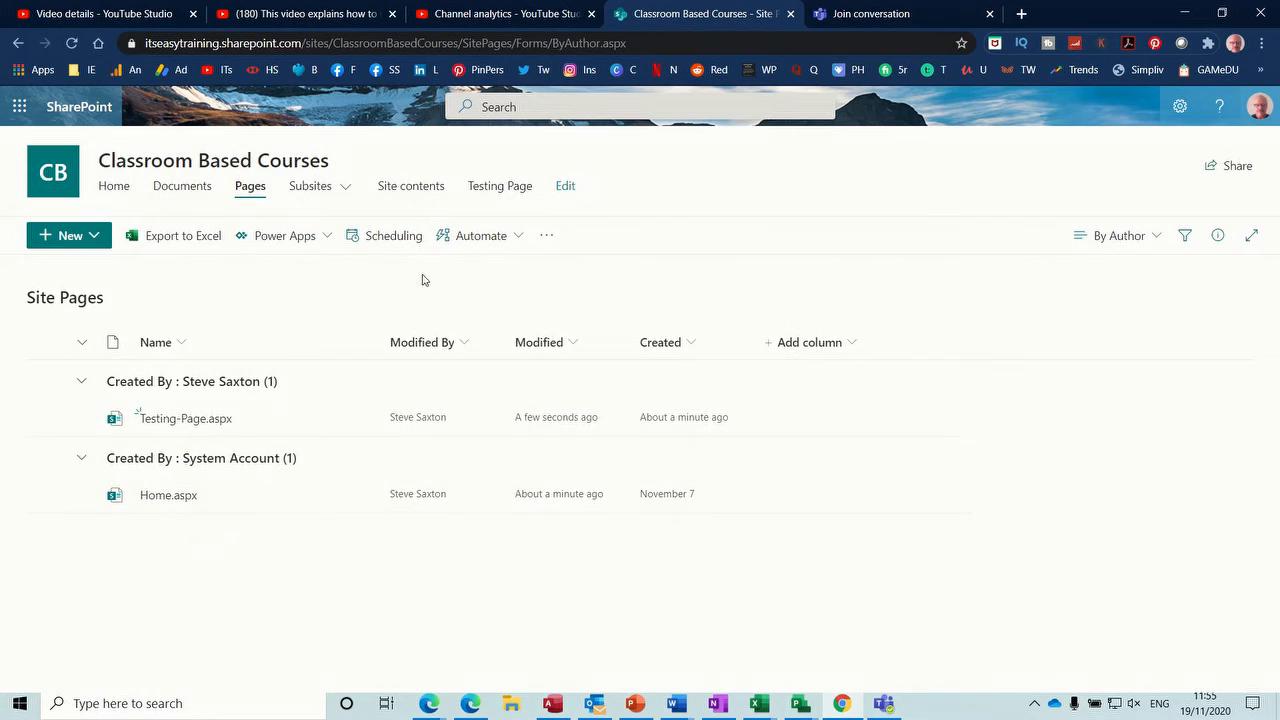
left_click(502, 190)
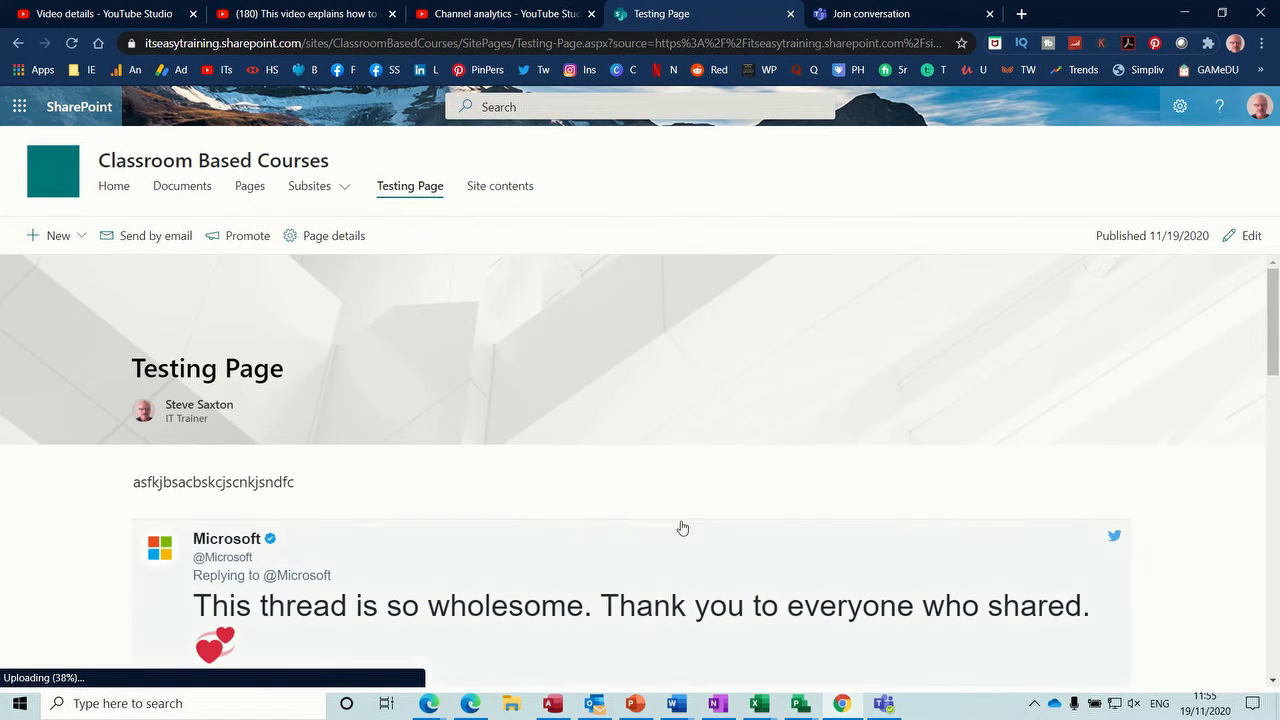
left_click_drag(1274, 305, 1275, 196)
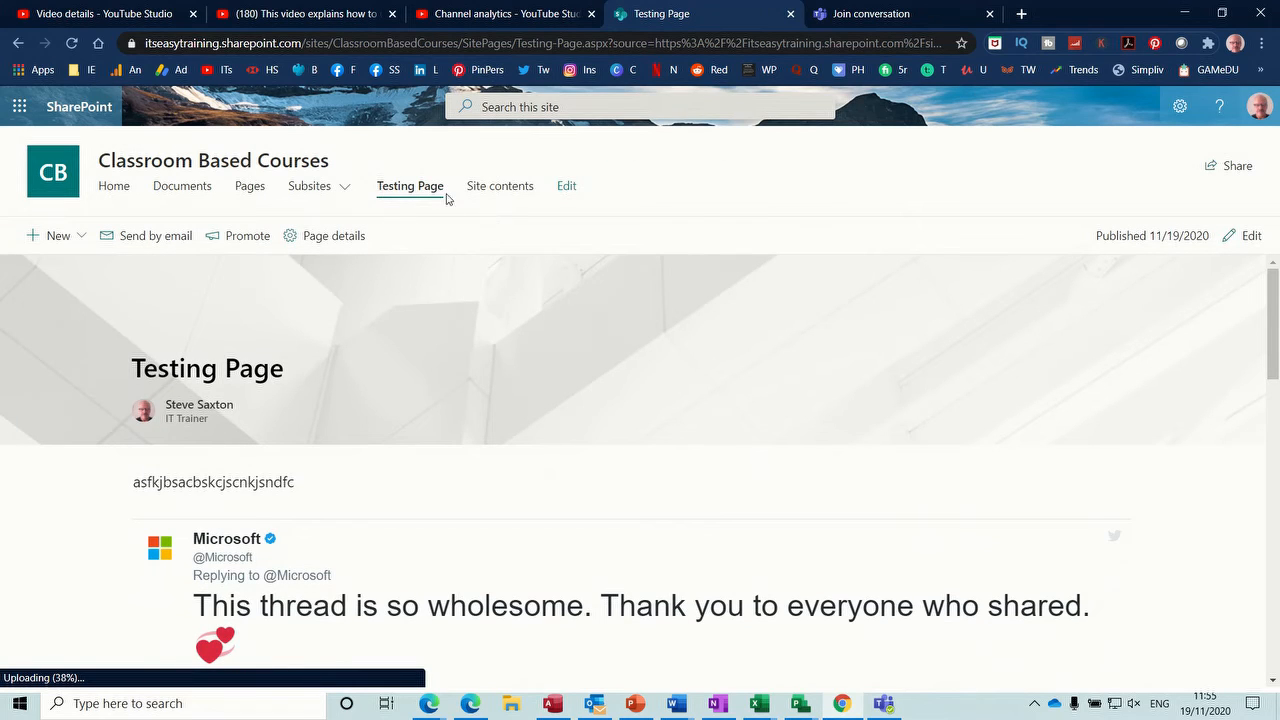
Delete the topmost web part and the empty Image web part above News on the home page, then republish it
left_click(110, 192)
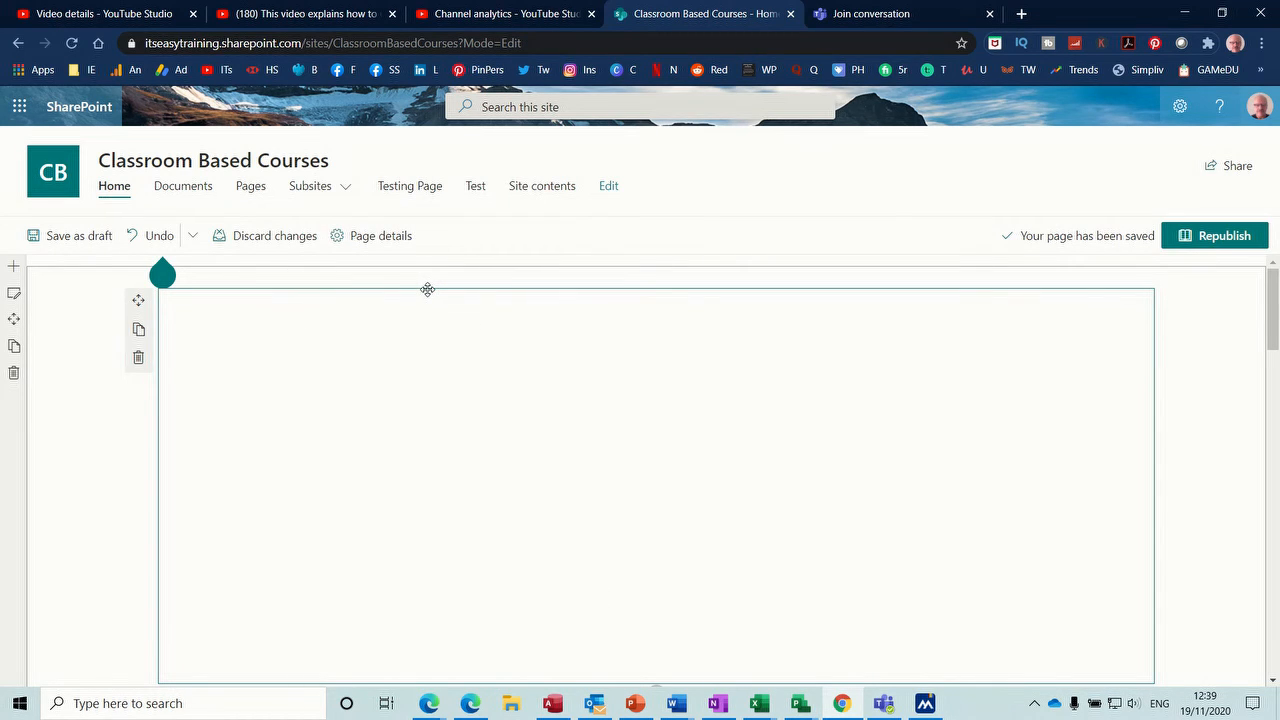
left_click(138, 357)
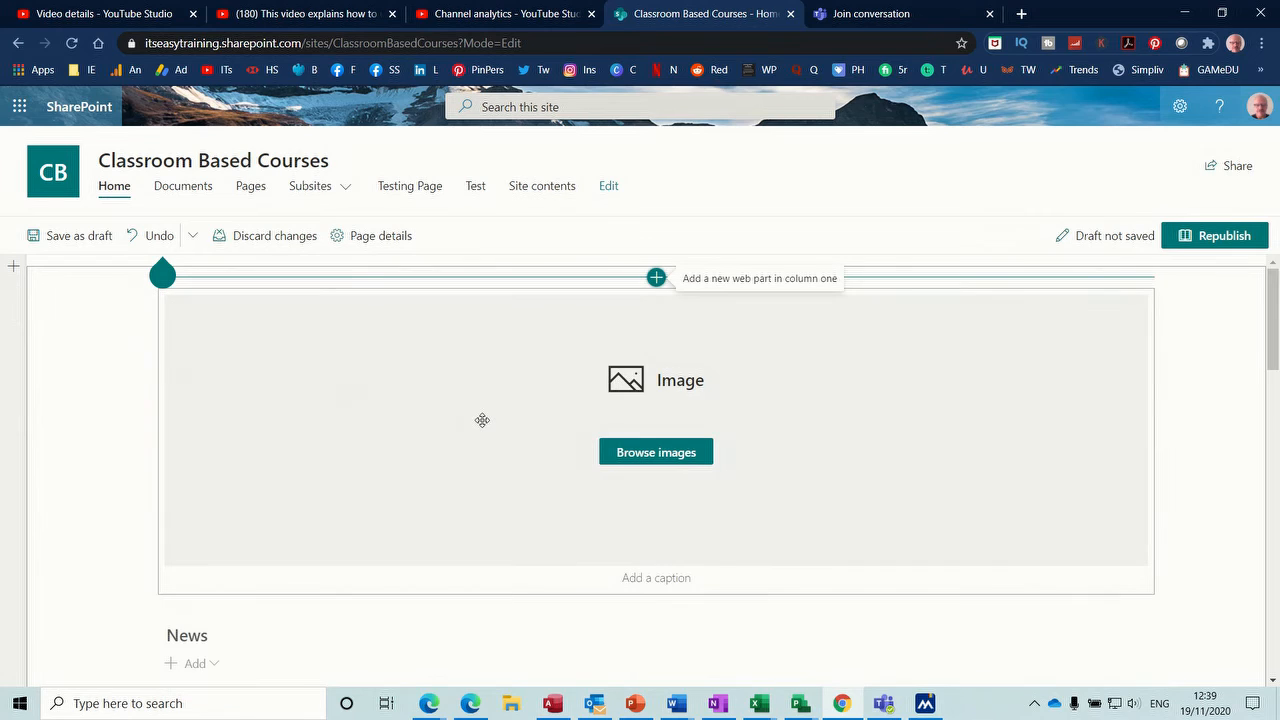
left_click(318, 316)
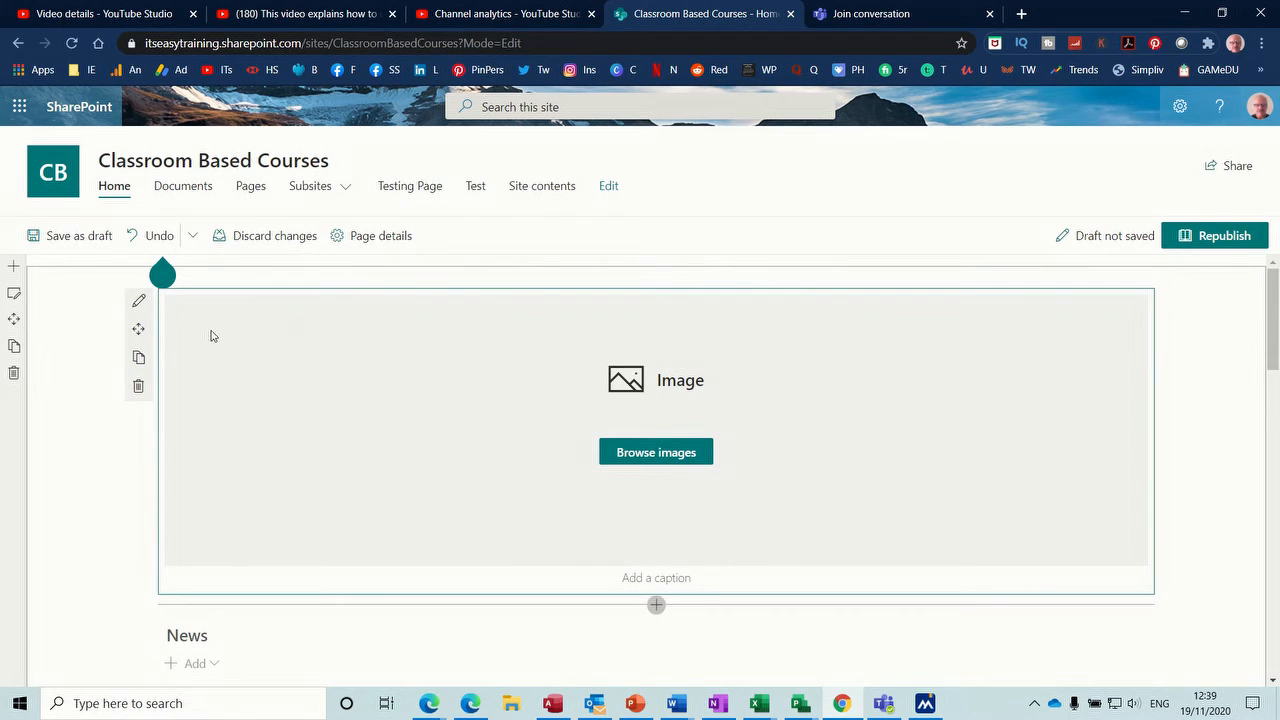
left_click(140, 389)
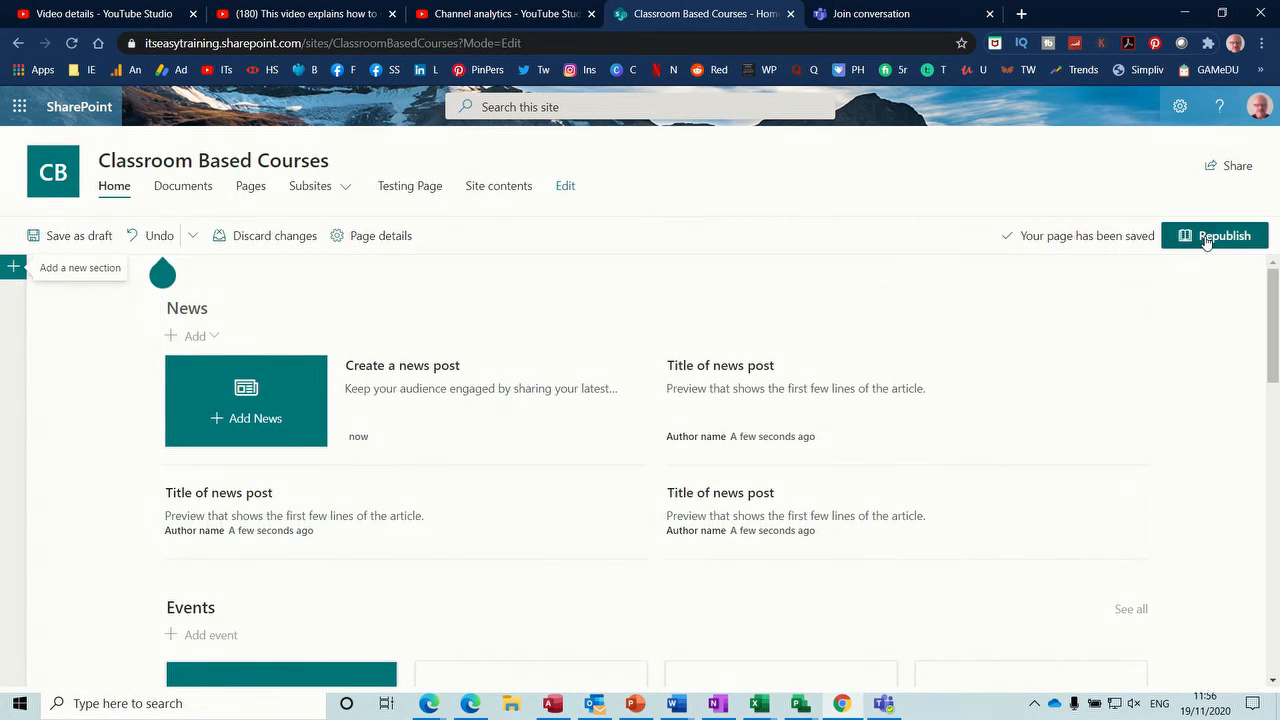
left_click(1205, 238)
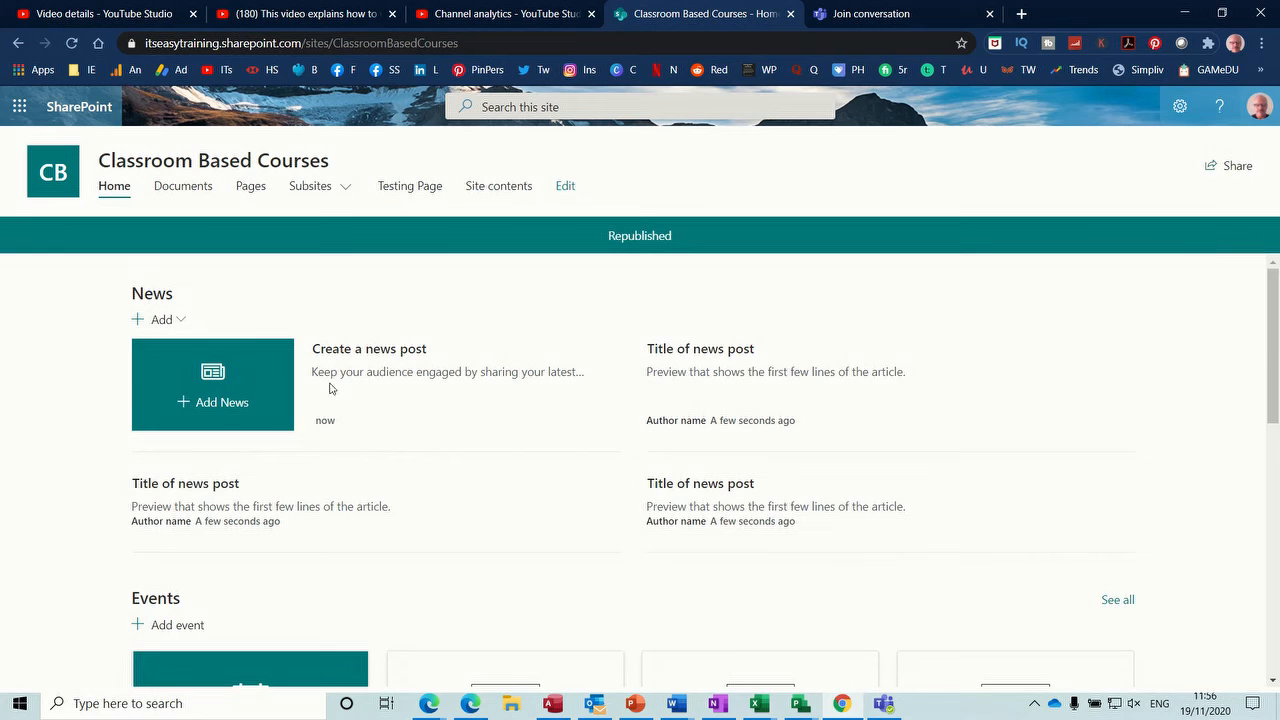
Create a news post from the Basic text template, title it Hello everyone, and post it
left_click(215, 380)
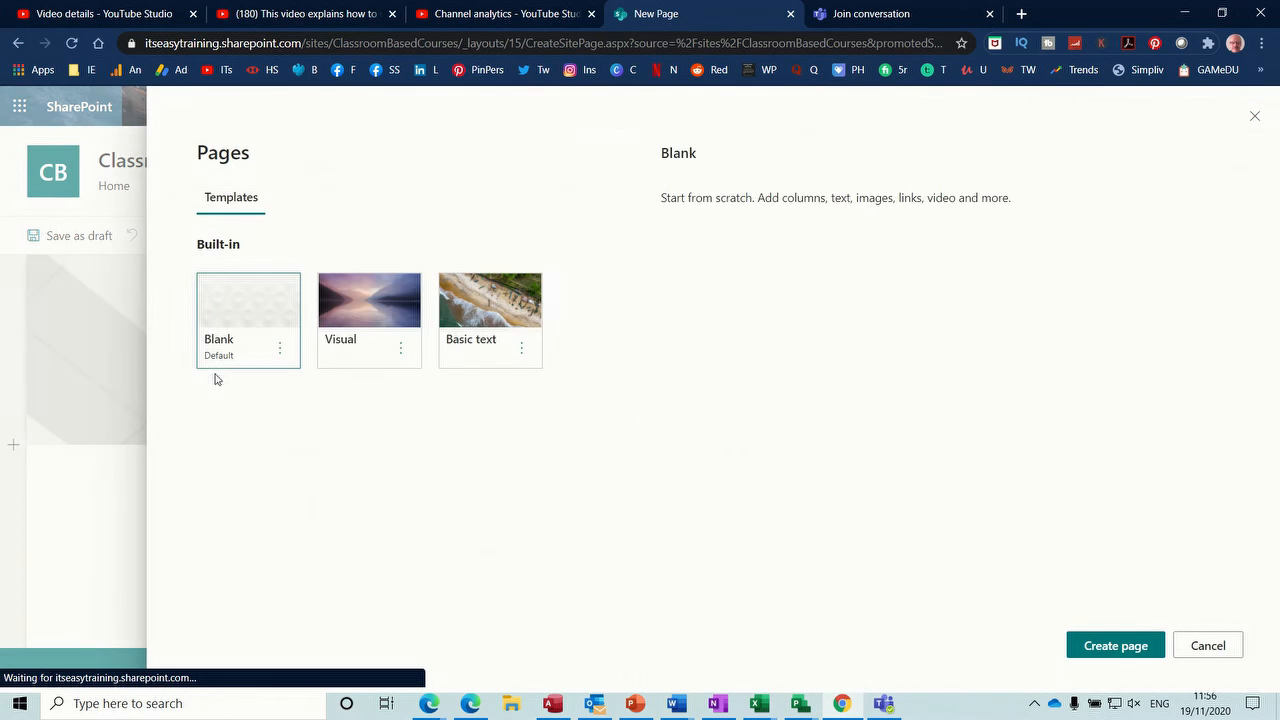
left_click(479, 315)
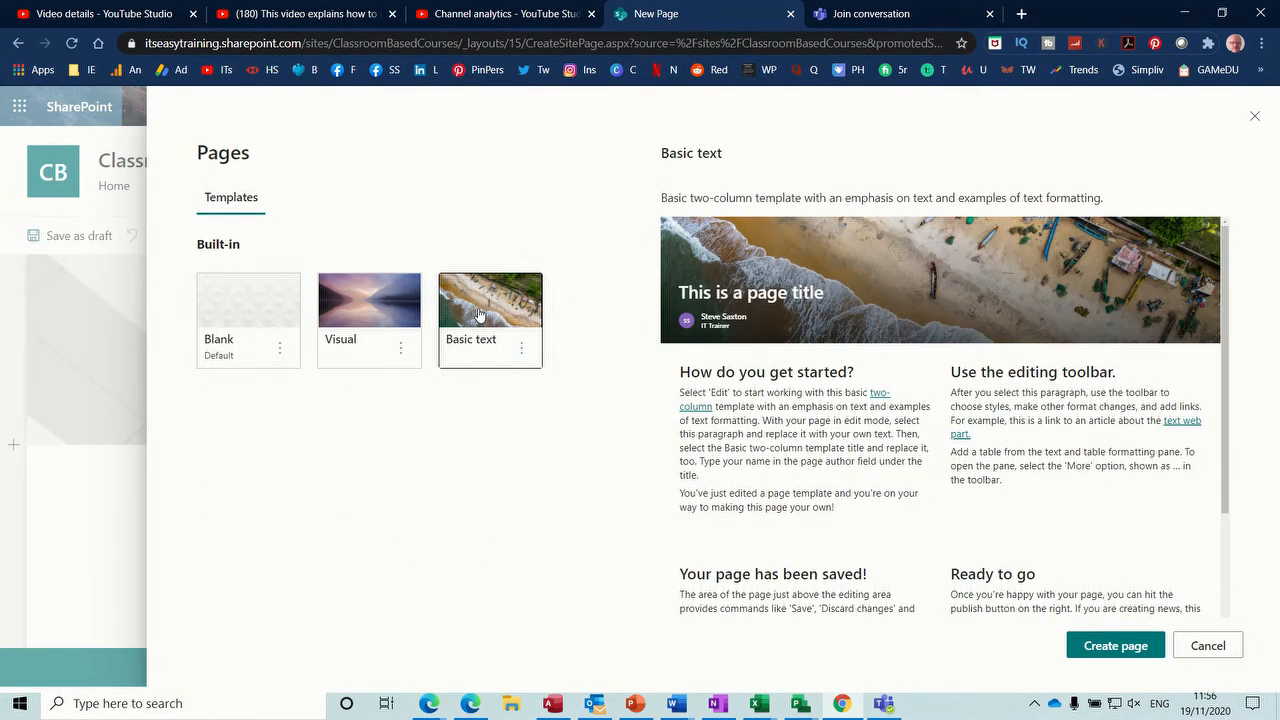
left_click(1126, 635)
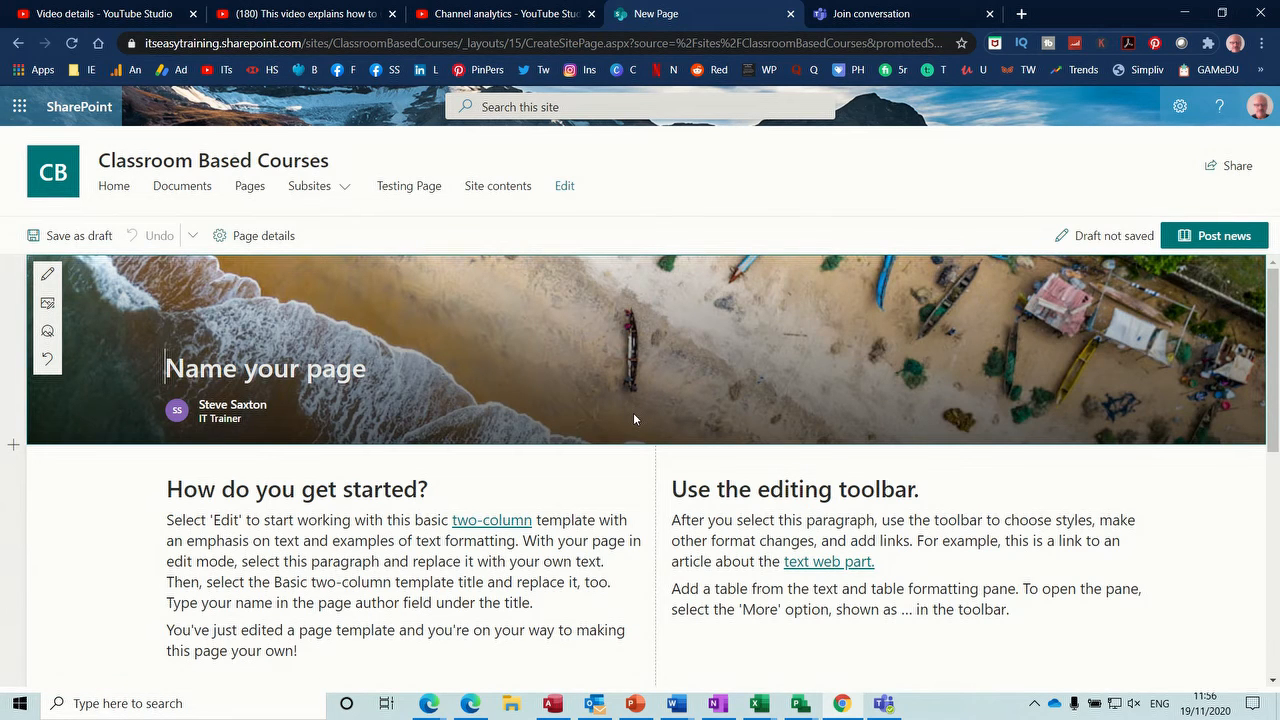
type("Hello everyone")
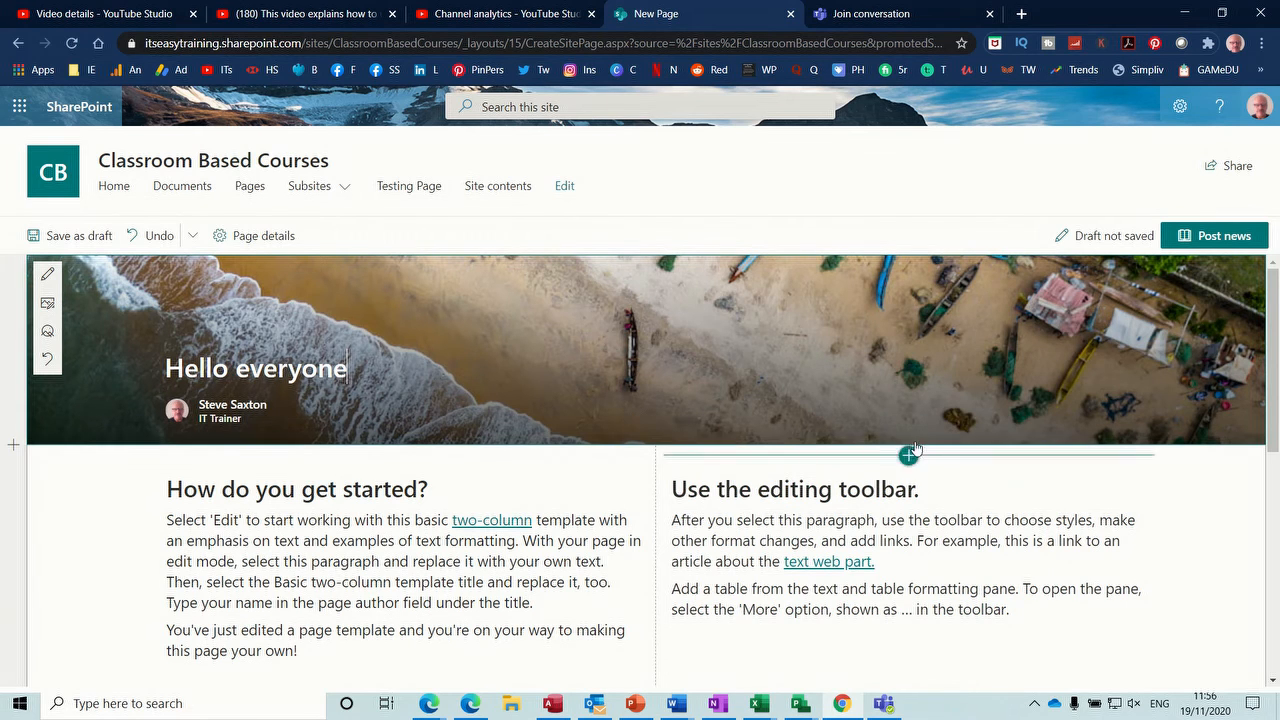
left_click(1228, 236)
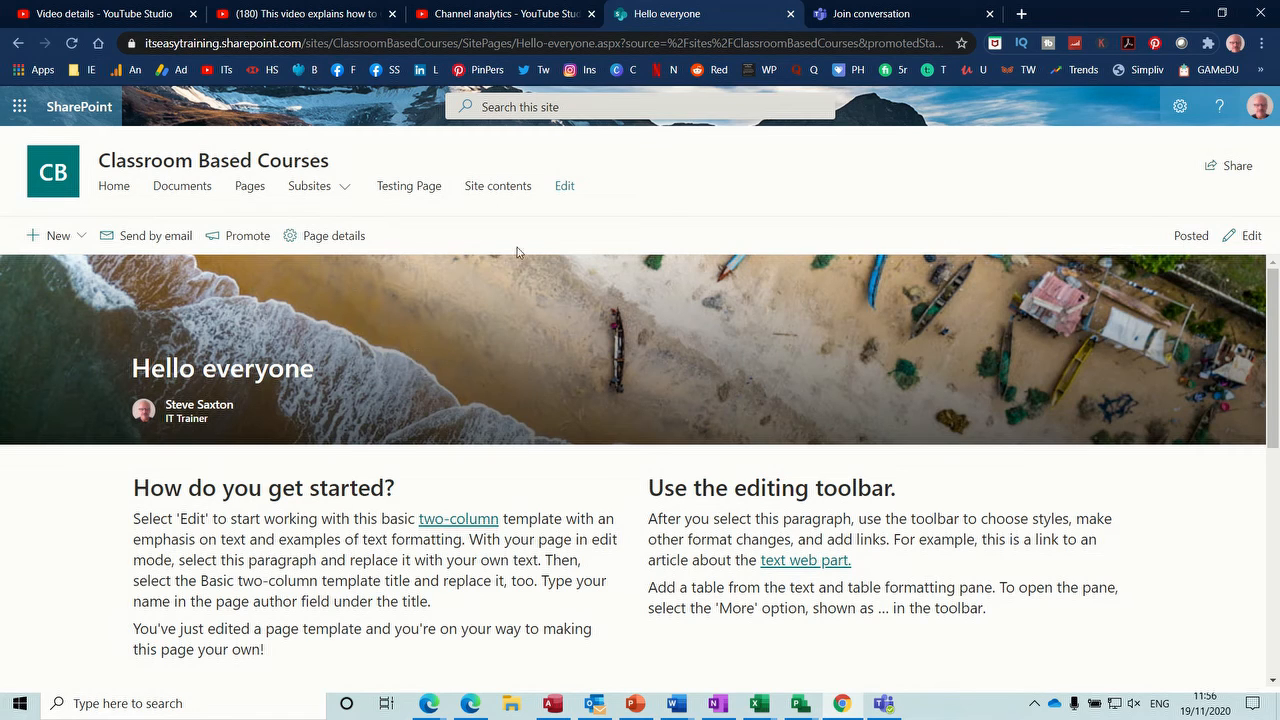
Review the posted Hello everyone news page and its entry in the home page's News section
mouse_move(316, 192)
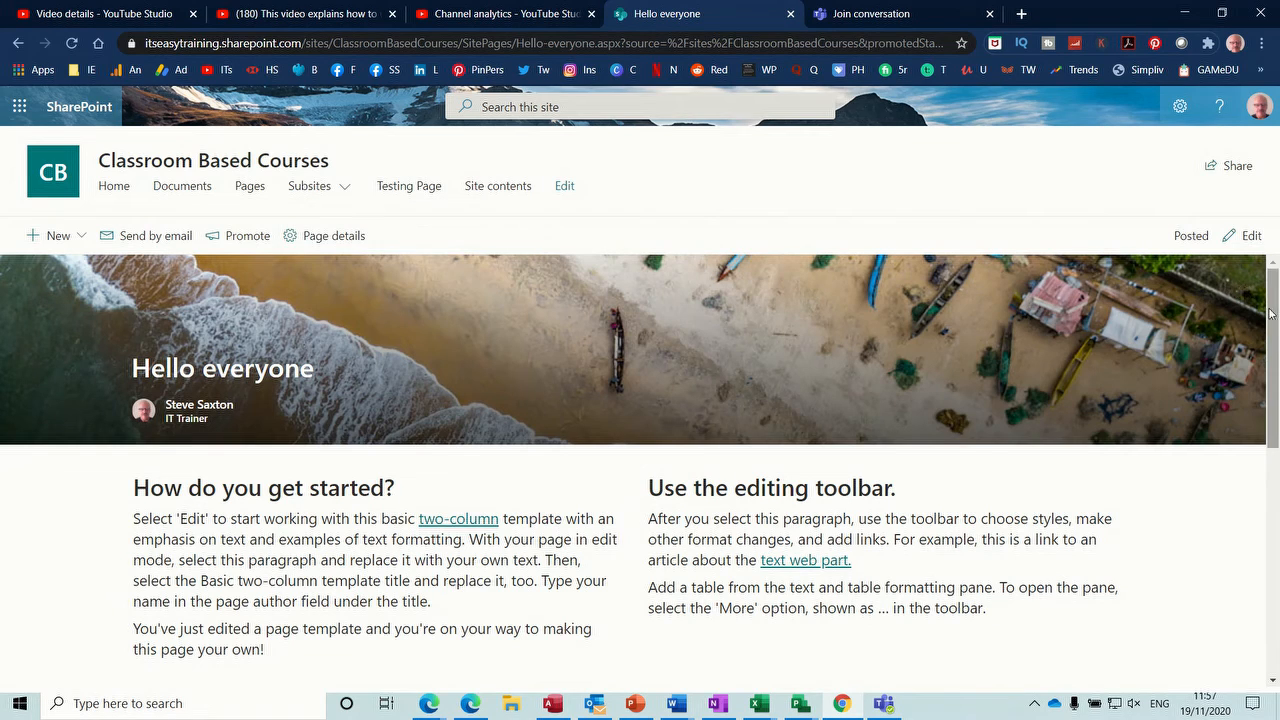
left_click_drag(1270, 316, 1272, 374)
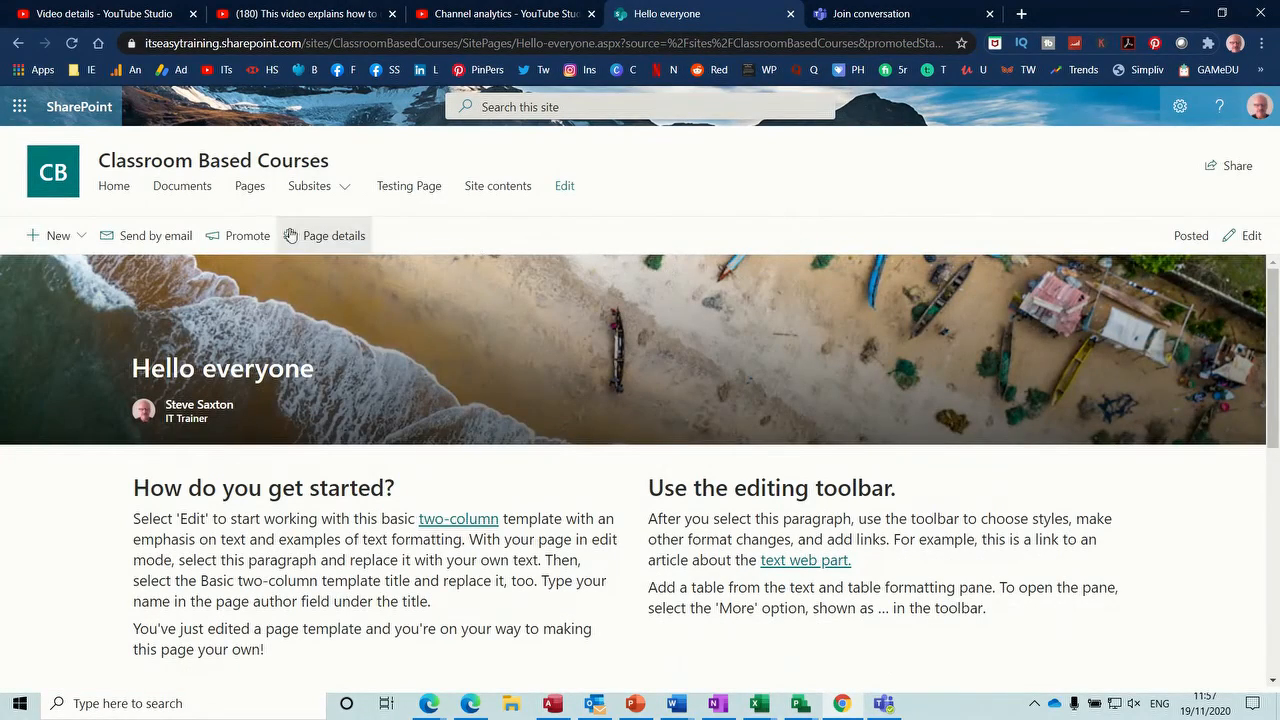
left_click(113, 187)
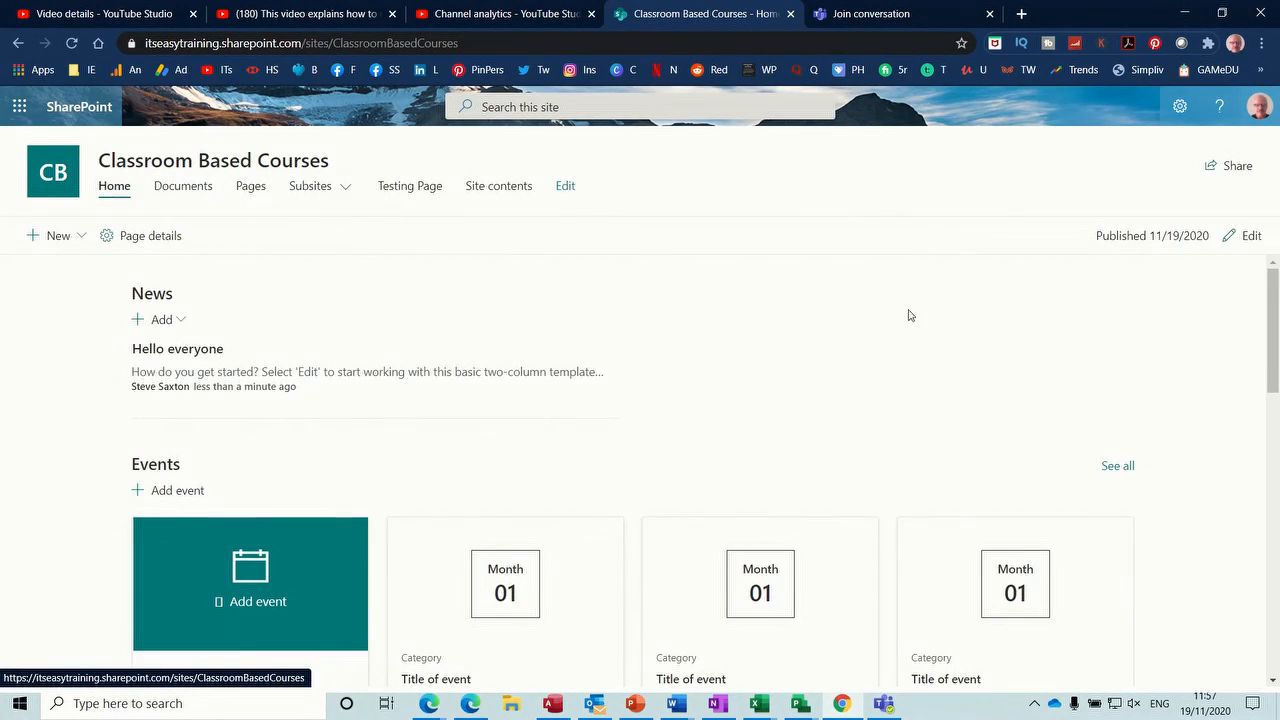
left_click_drag(1272, 313, 1277, 268)
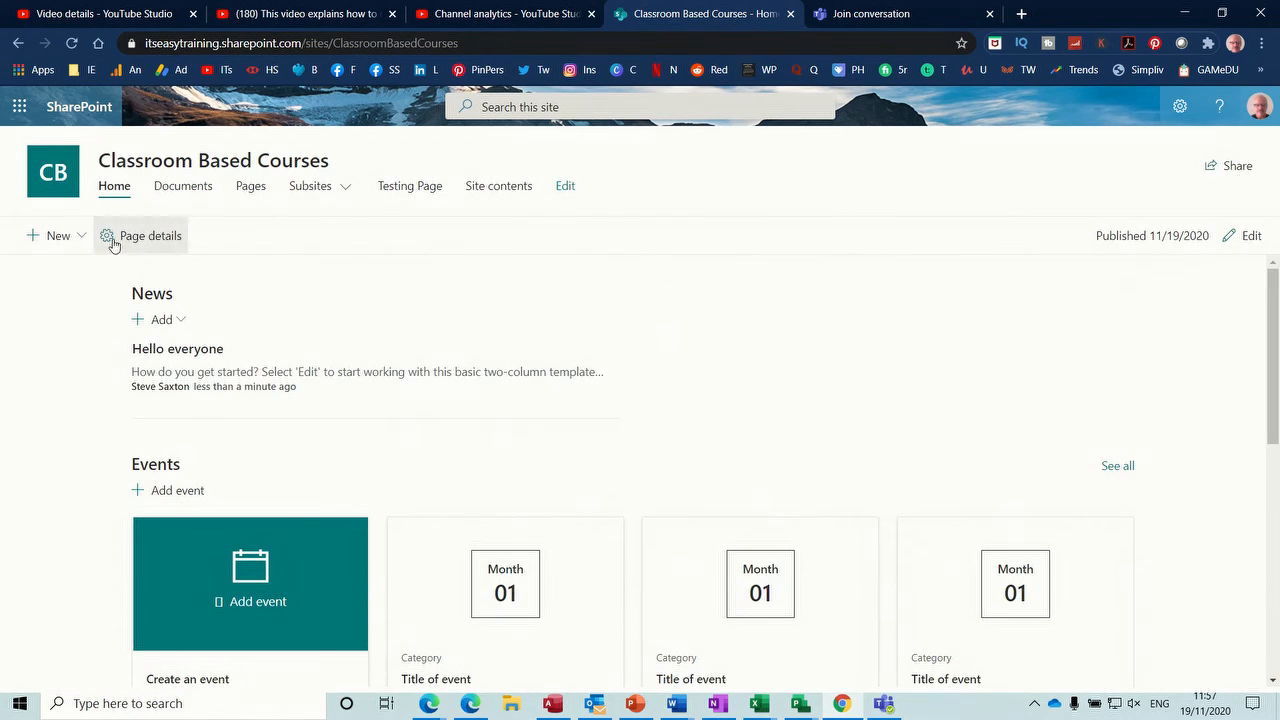
Create a document library named Test that is shown in the site navigation
left_click(80, 242)
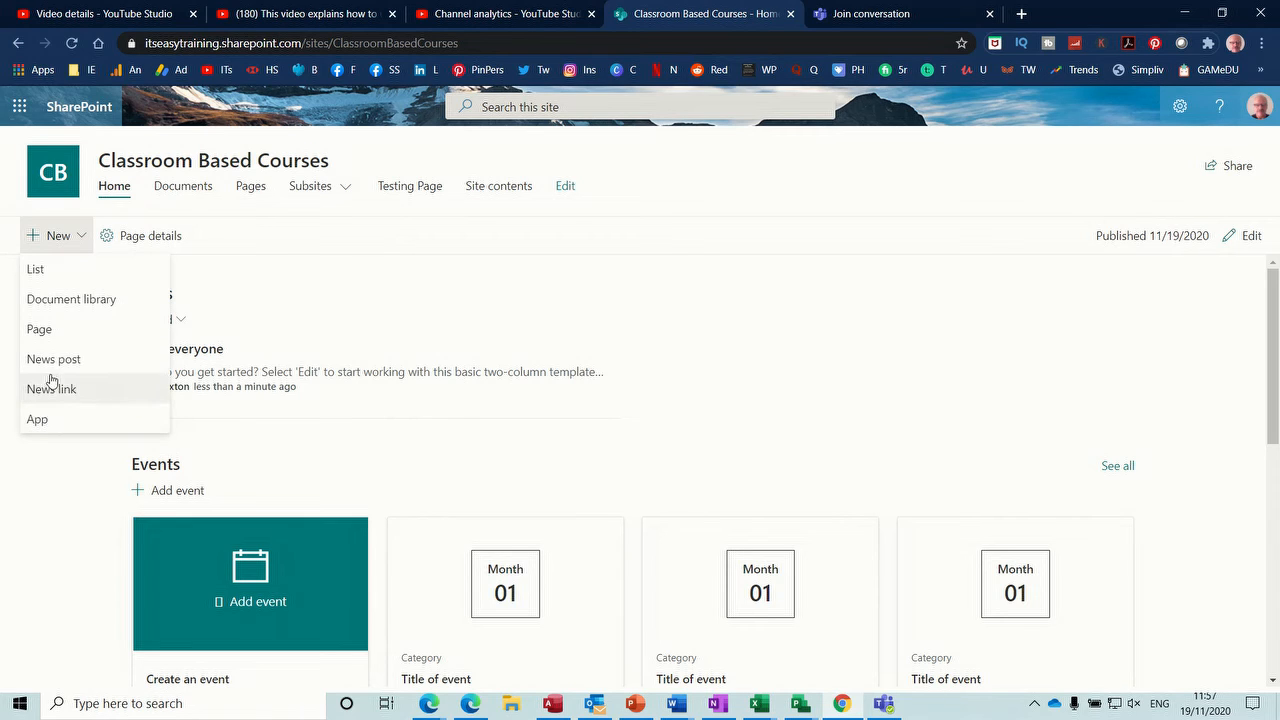
left_click(52, 306)
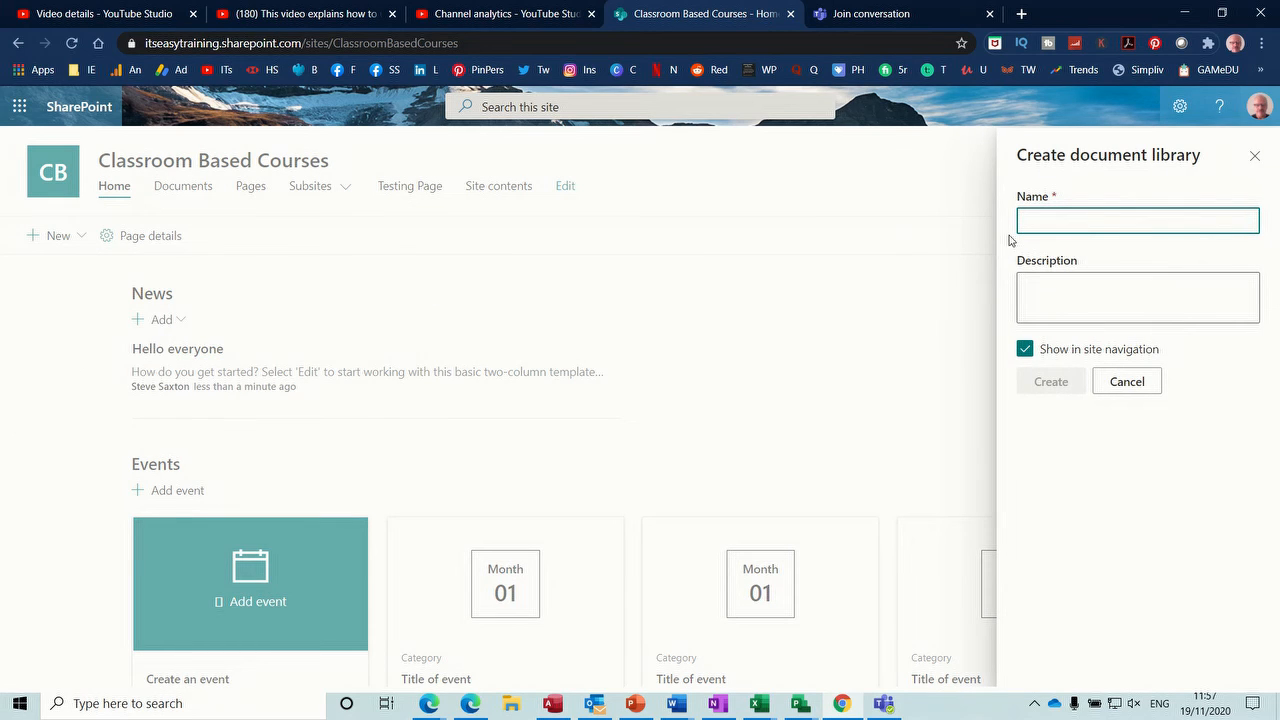
type("Test")
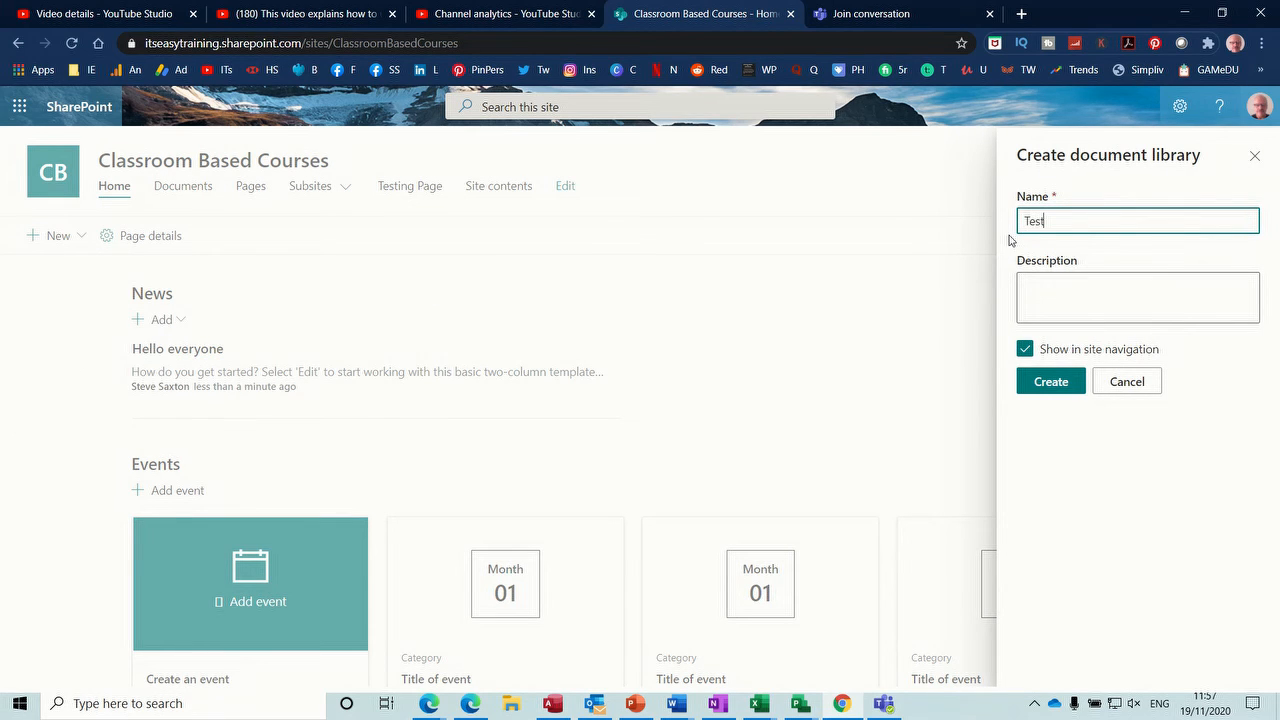
left_click(1051, 388)
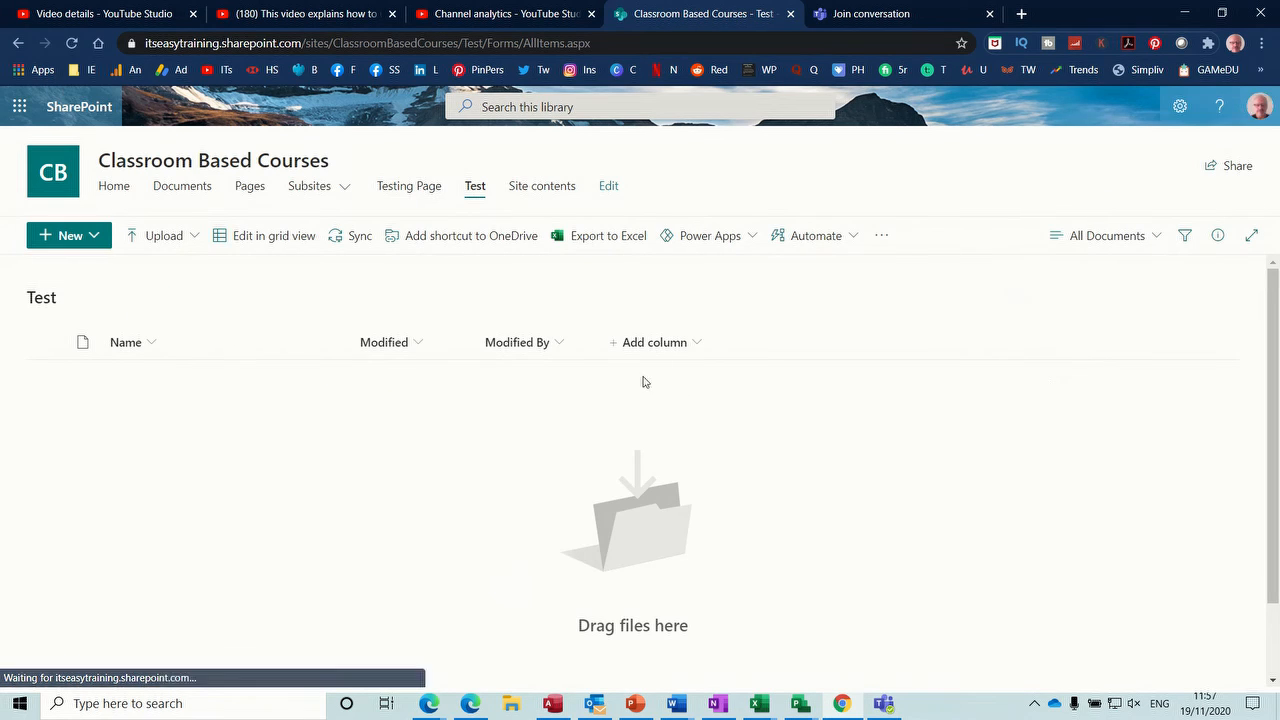
Upload the Conditional Formatting 2020 workbook to the Test library
left_click(188, 241)
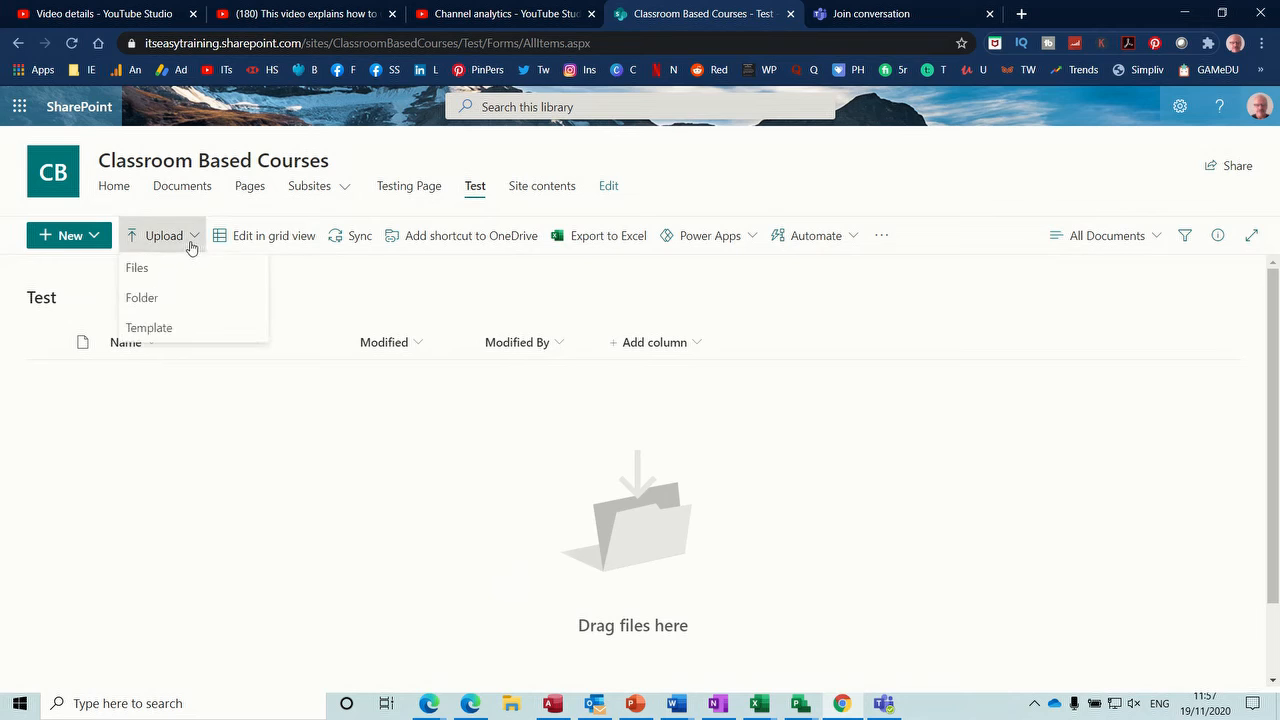
left_click(168, 271)
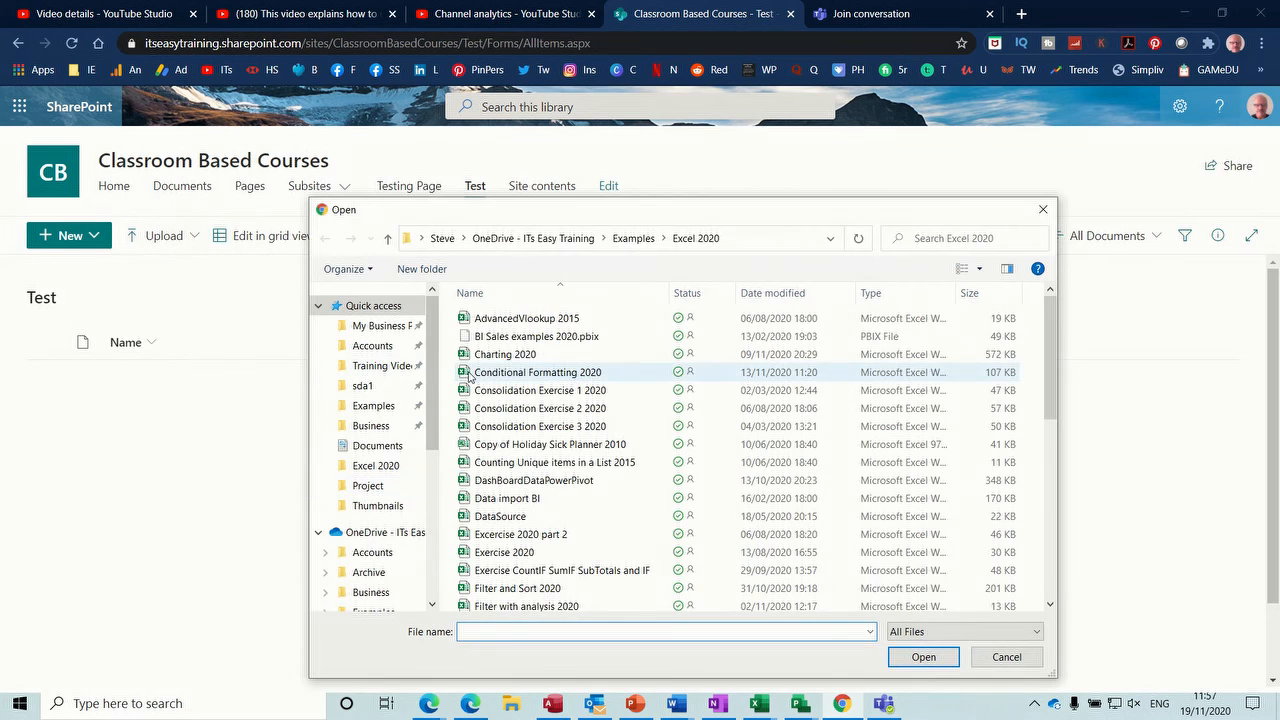
double_click(487, 372)
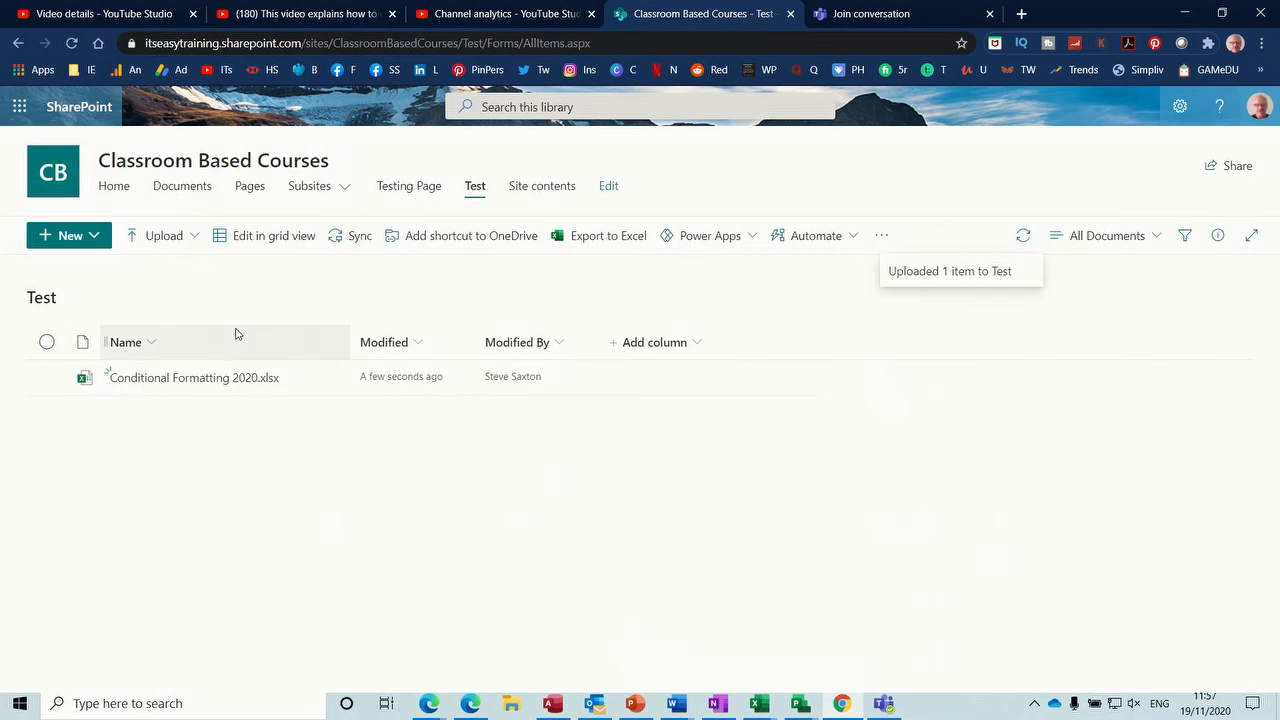
Add a Document library web part between News and Events on the home page, then republish the page
left_click(121, 191)
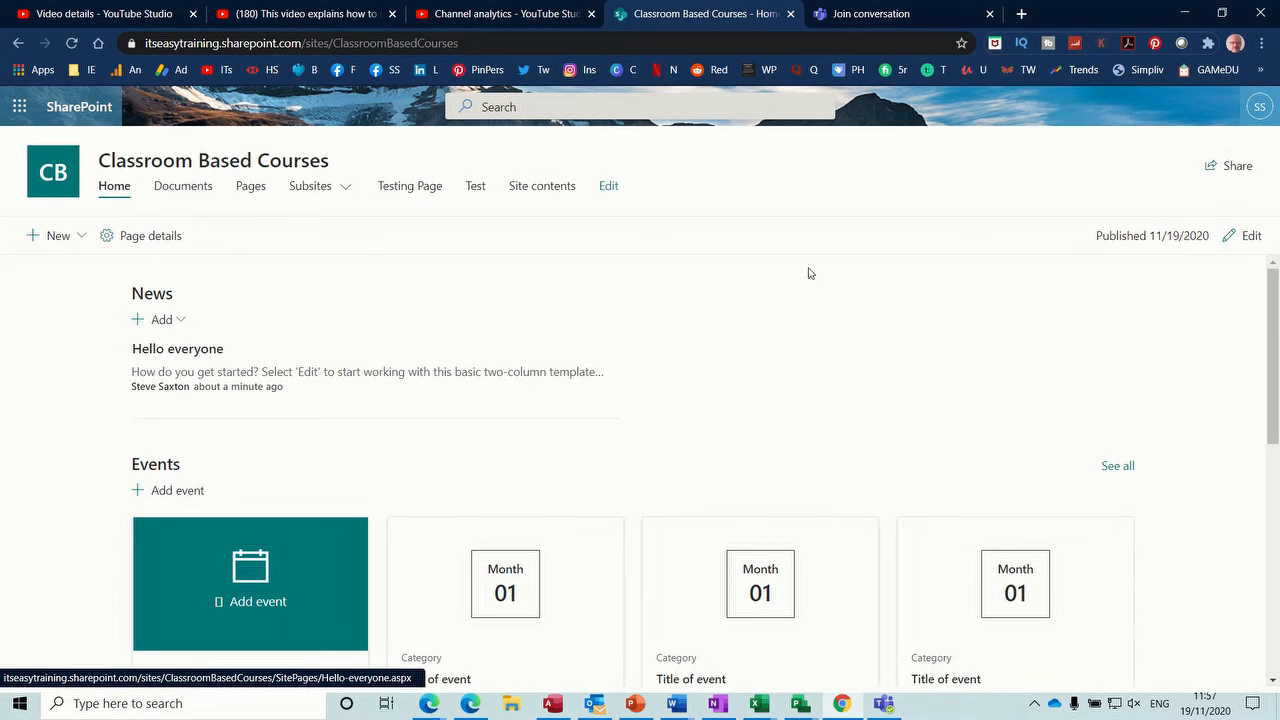
left_click(1240, 235)
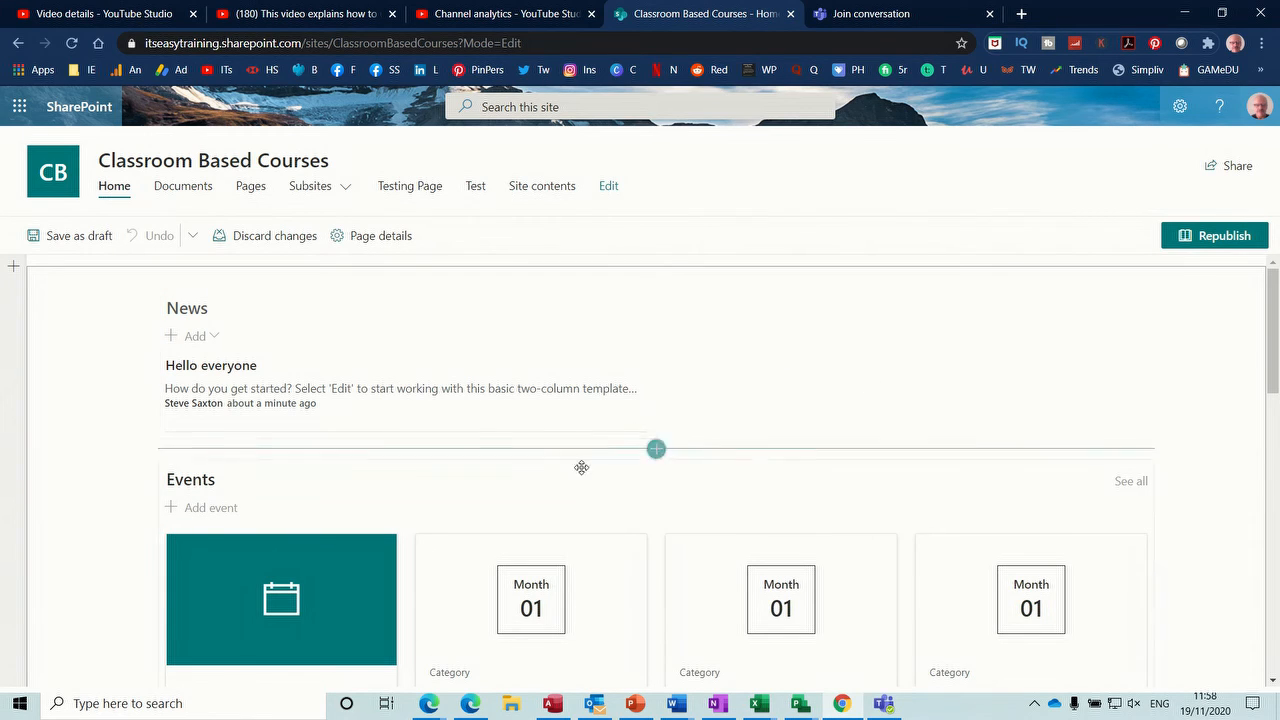
left_click(656, 451)
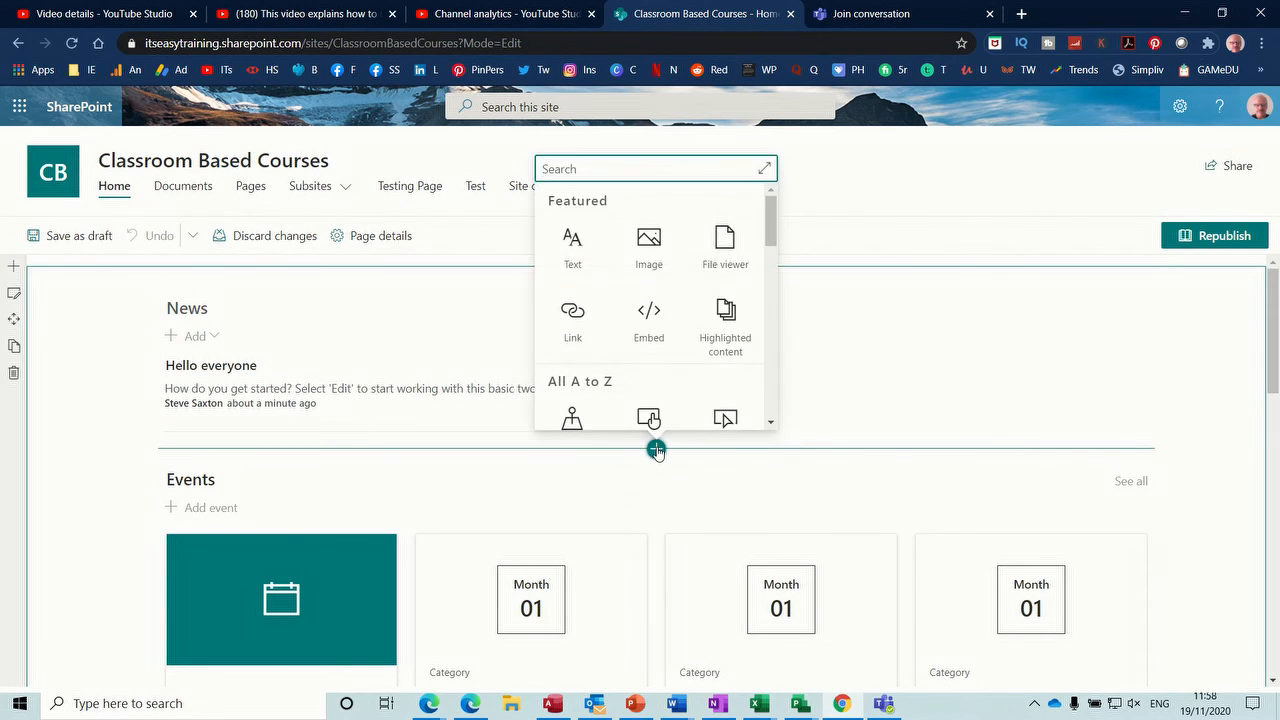
left_click_drag(769, 238, 767, 307)
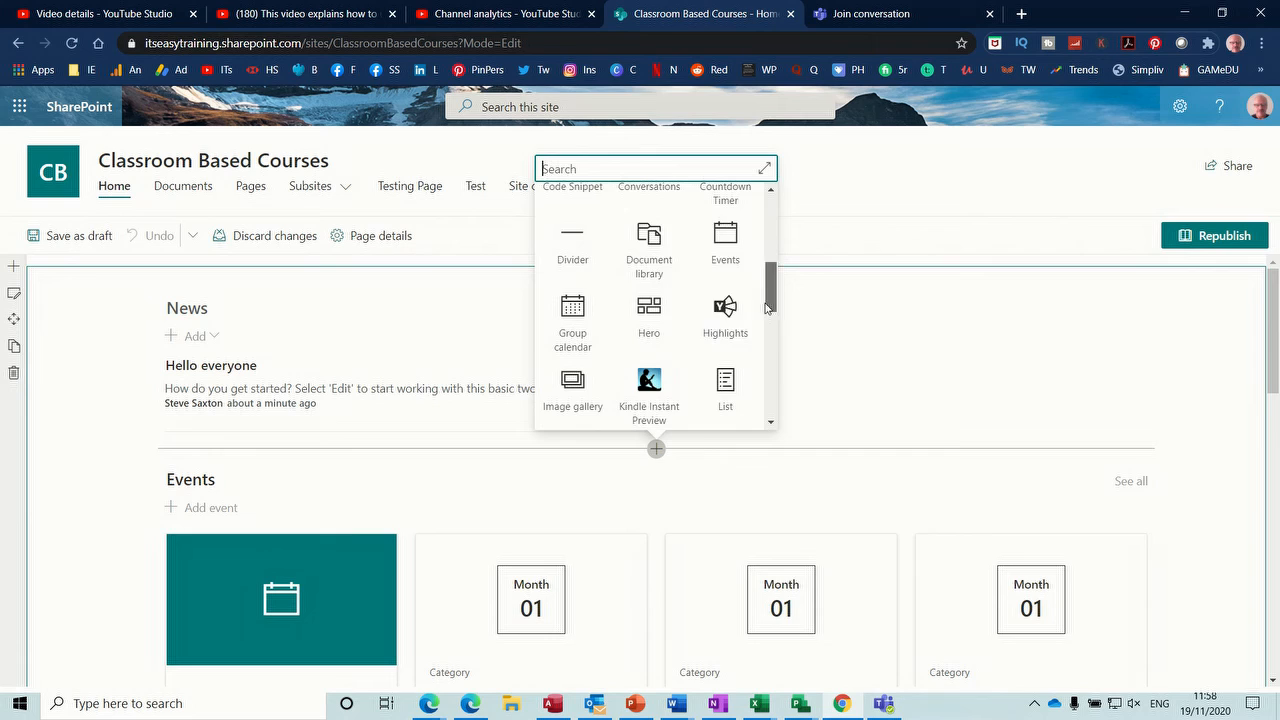
left_click(649, 245)
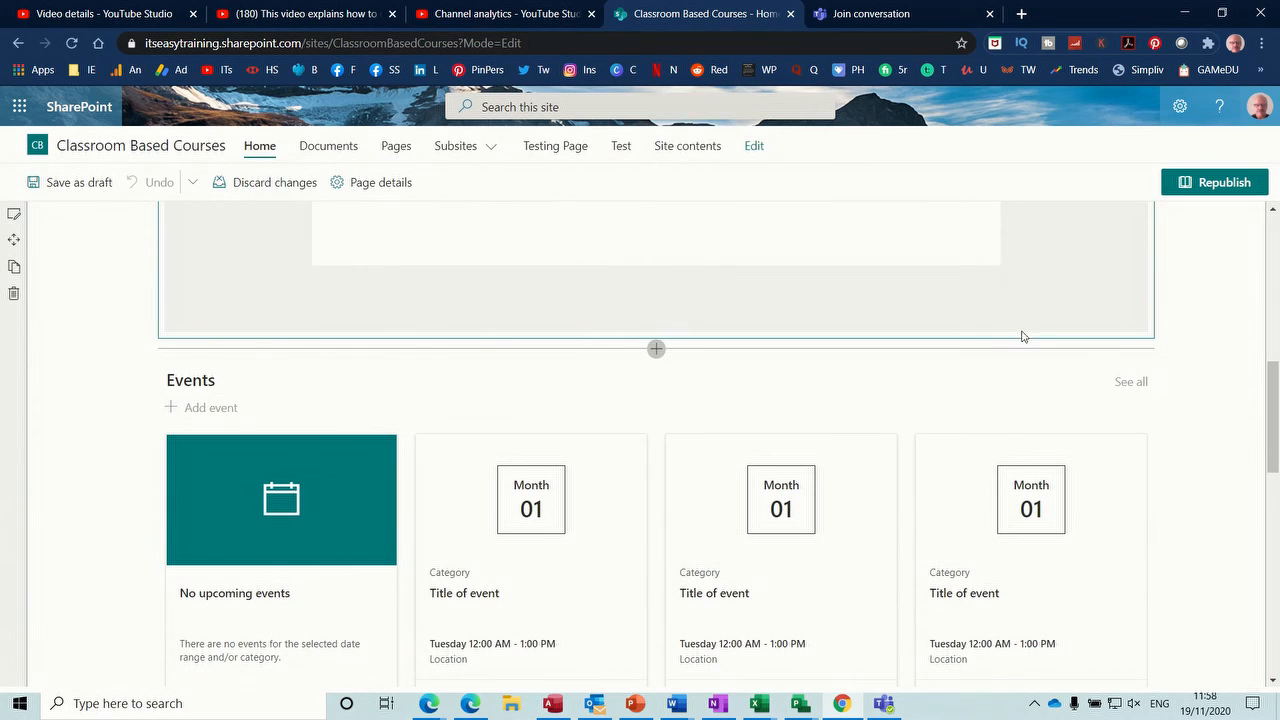
scroll(1262, 390, "up", 3)
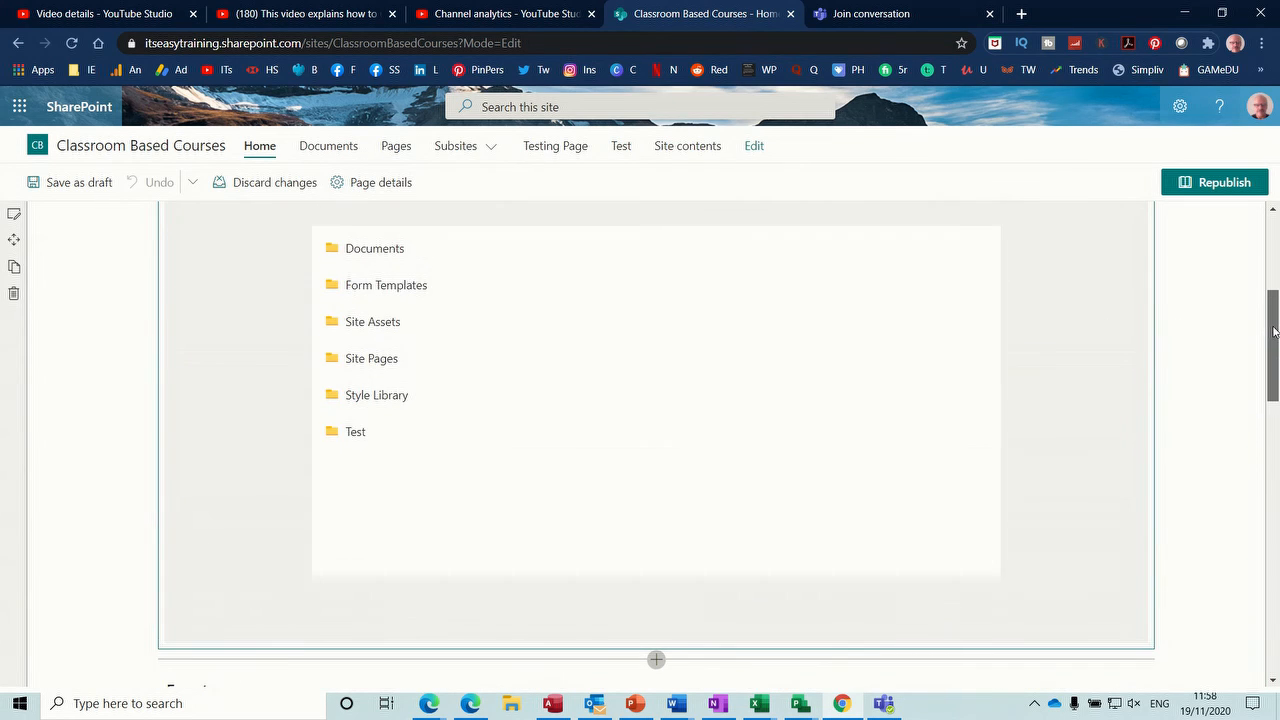
left_click(1207, 184)
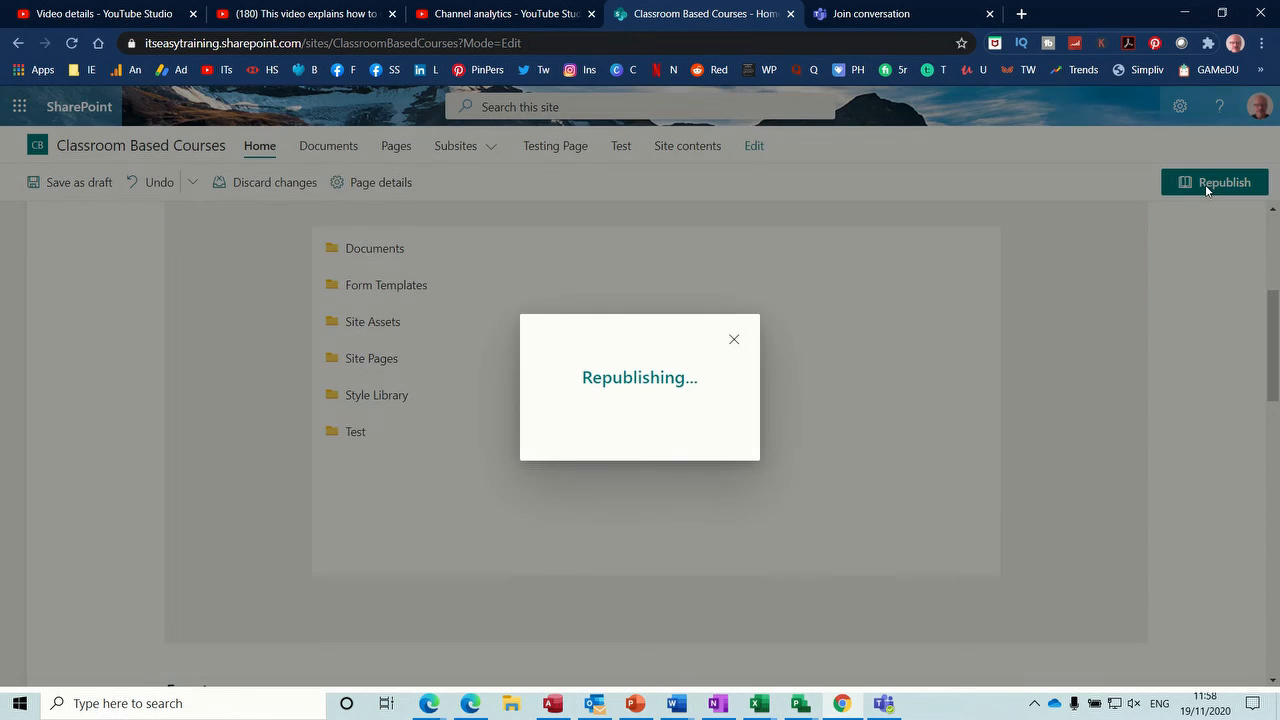
left_click_drag(1275, 388, 1275, 278)
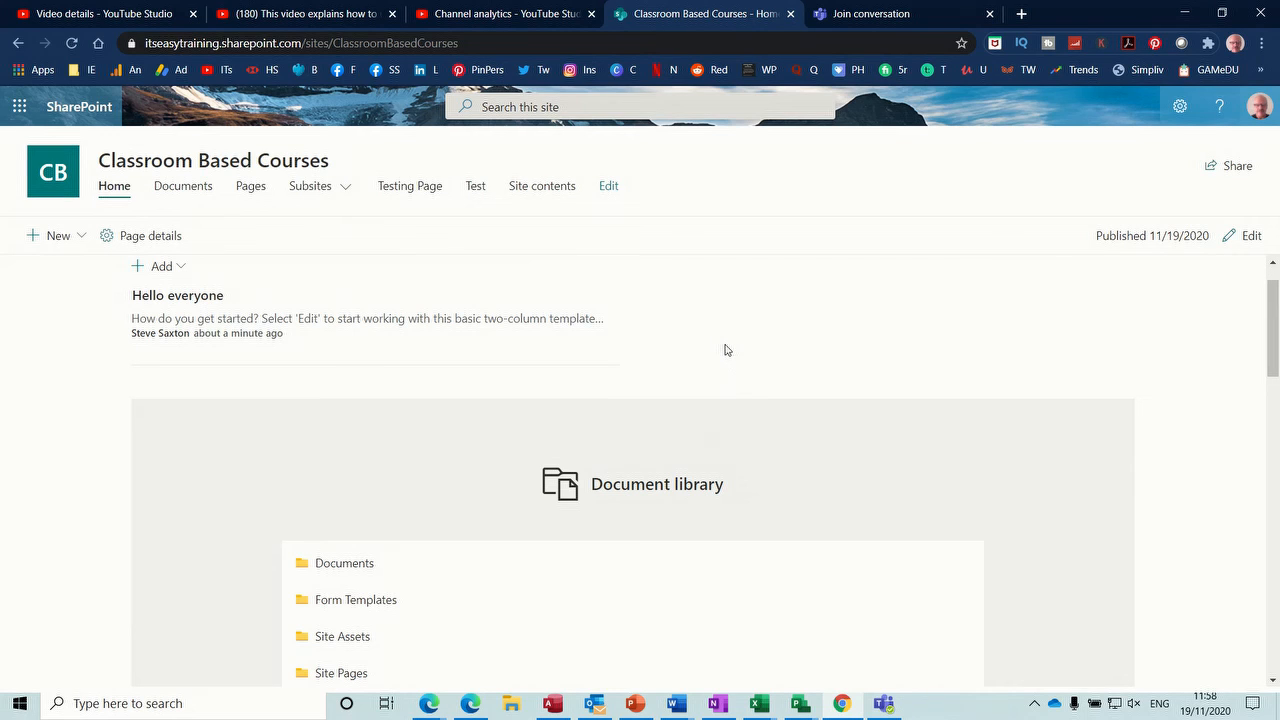
Review the site's Documents library, Pages list and subsites overview through the navigation links
left_click(180, 190)
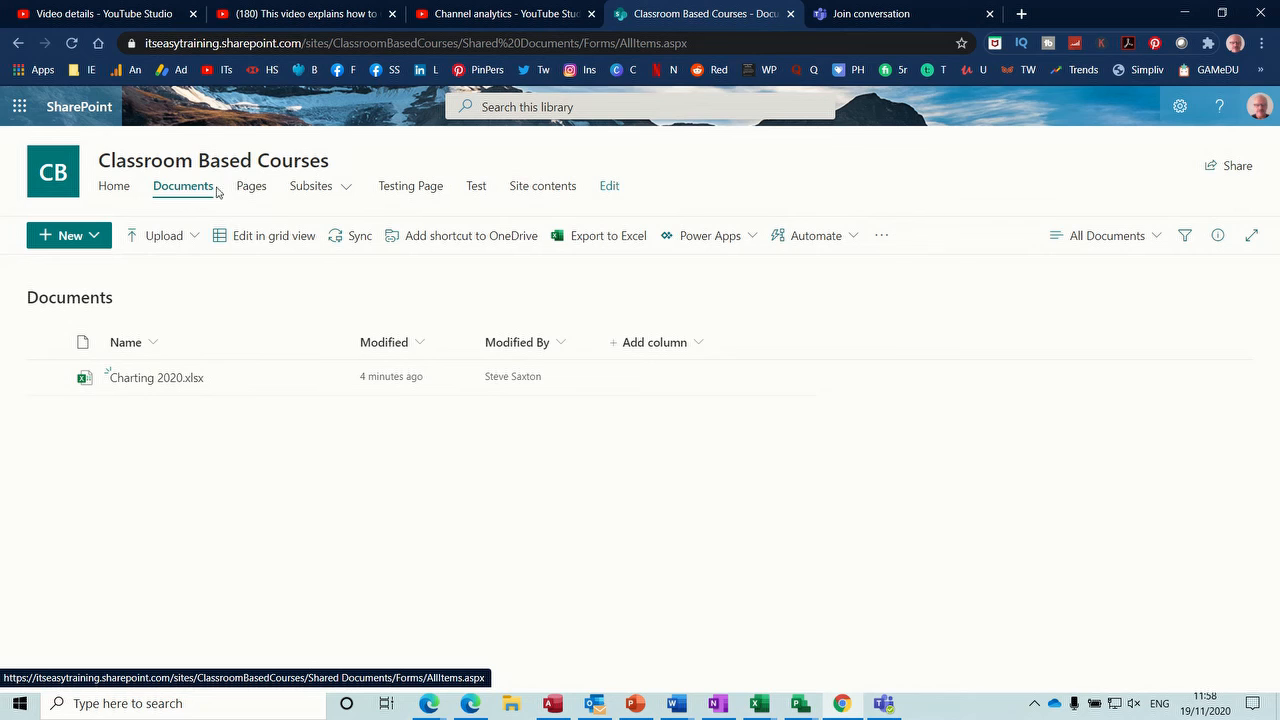
left_click(252, 190)
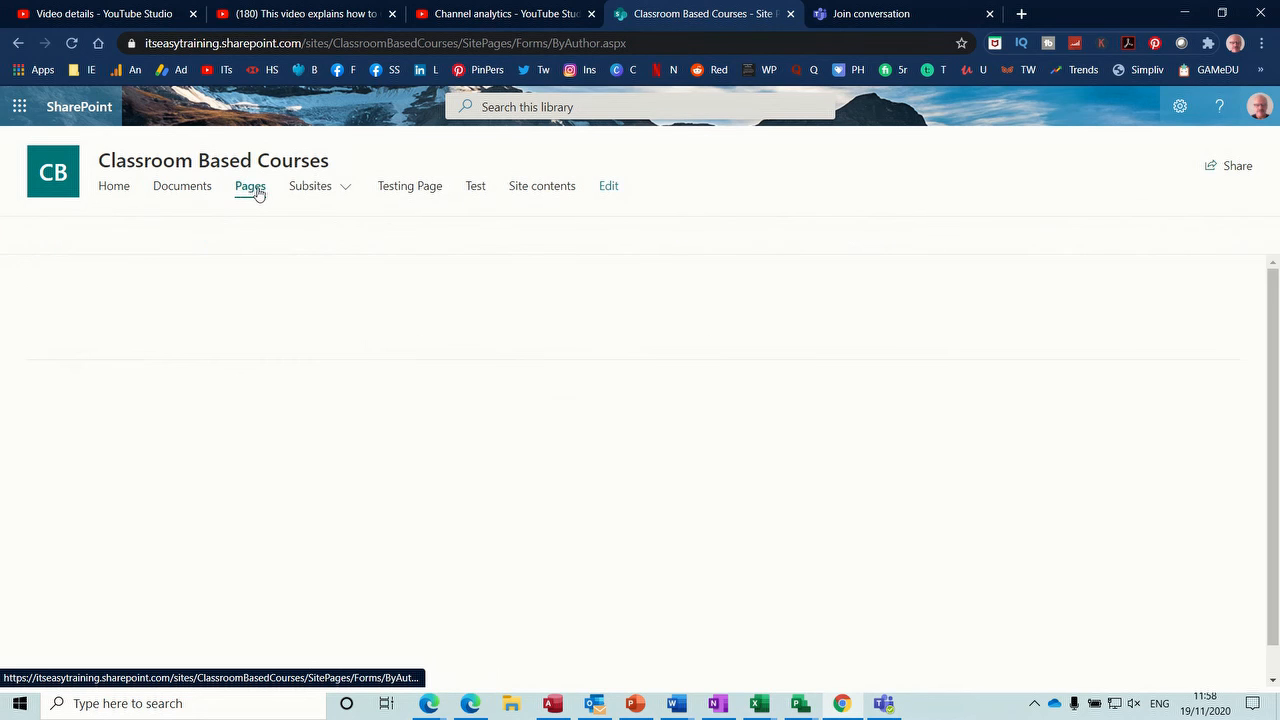
left_click(328, 194)
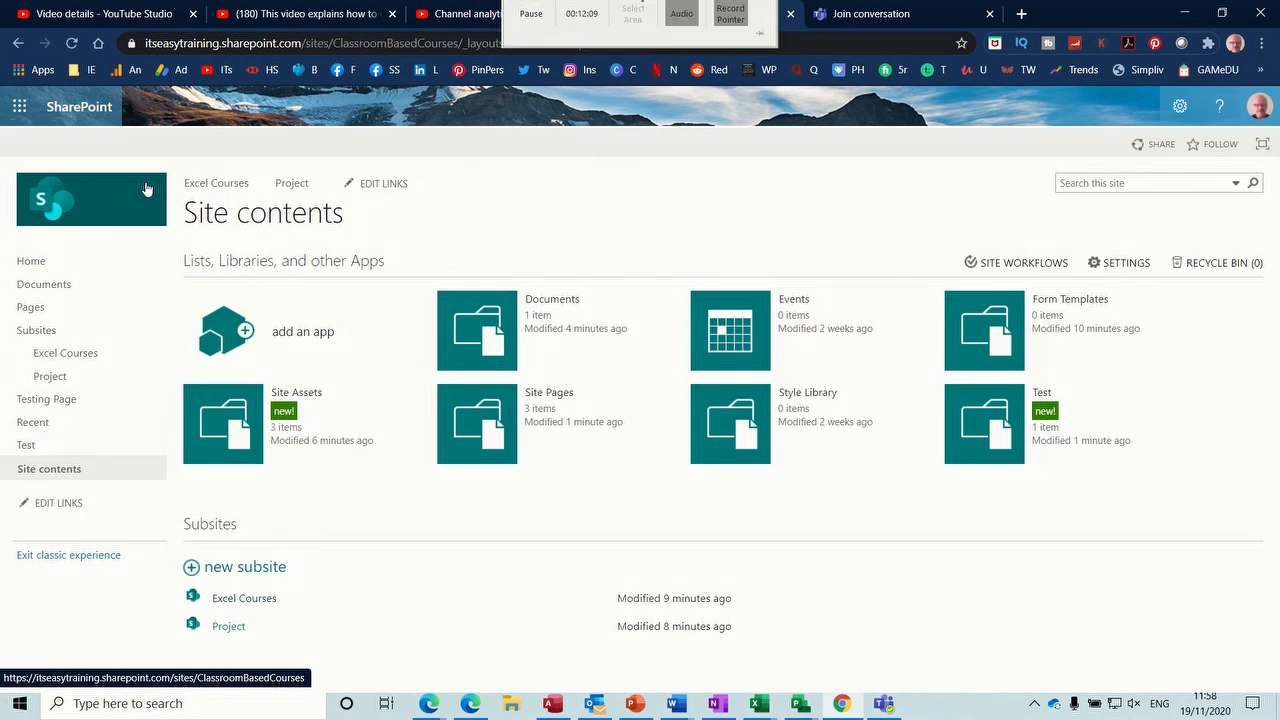
View the full list of followed sites, visit Classroom Based Courses from it, and return to the list
left_click(64, 115)
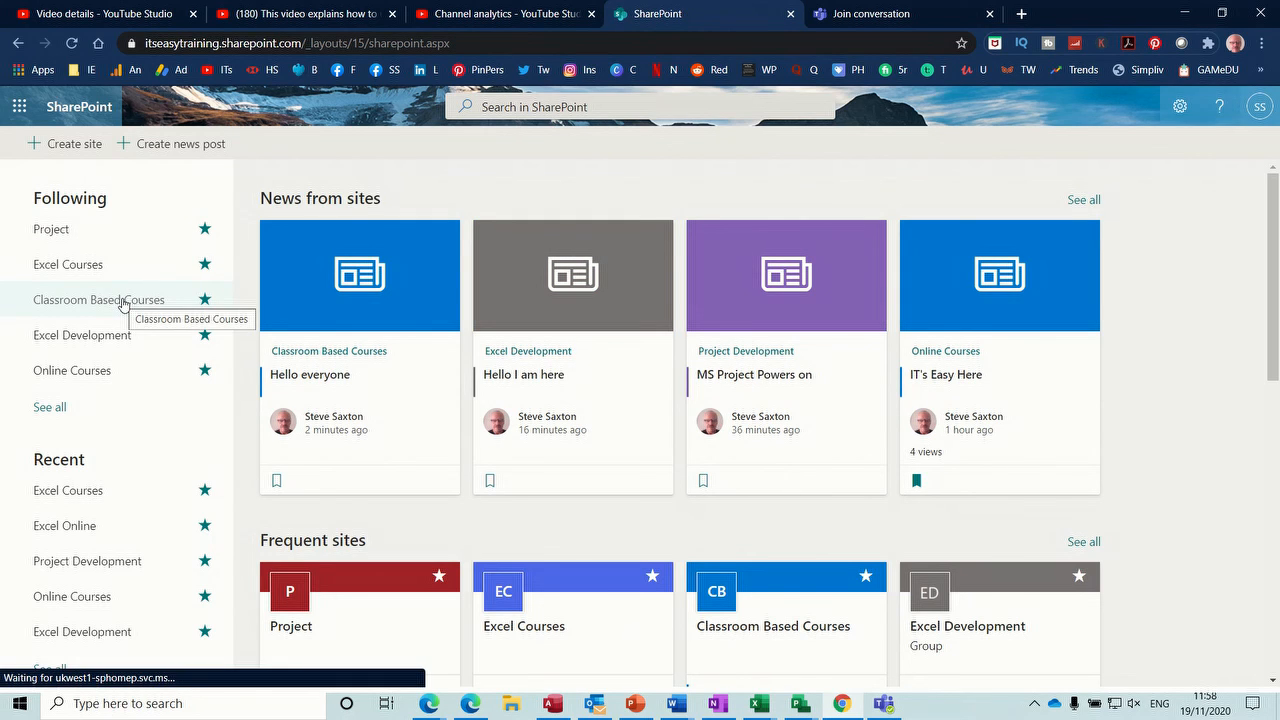
left_click(50, 408)
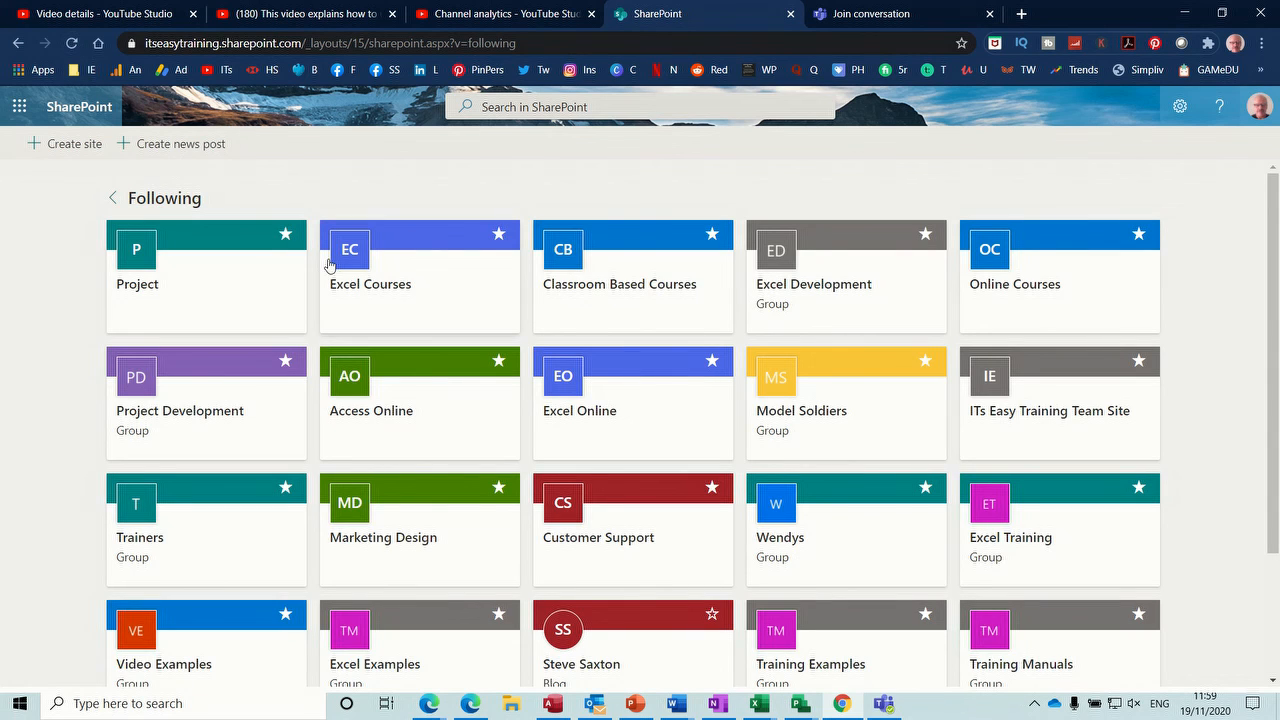
left_click(605, 296)
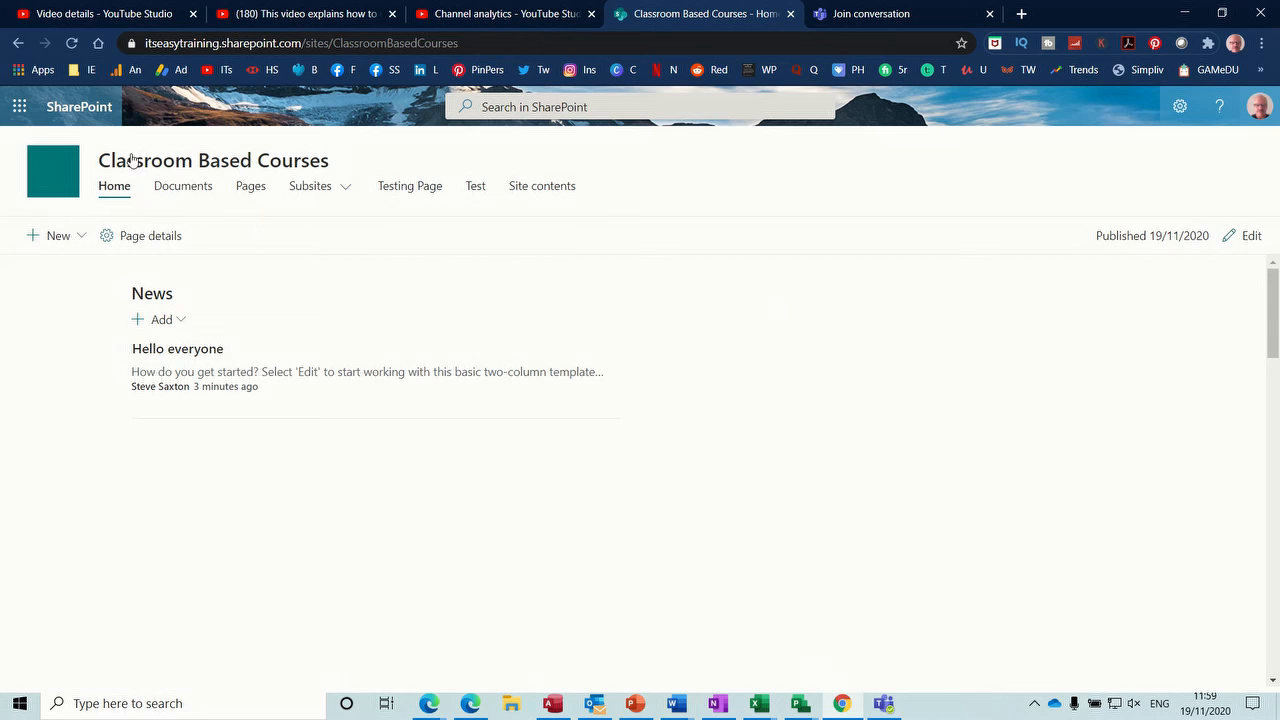
left_click(85, 108)
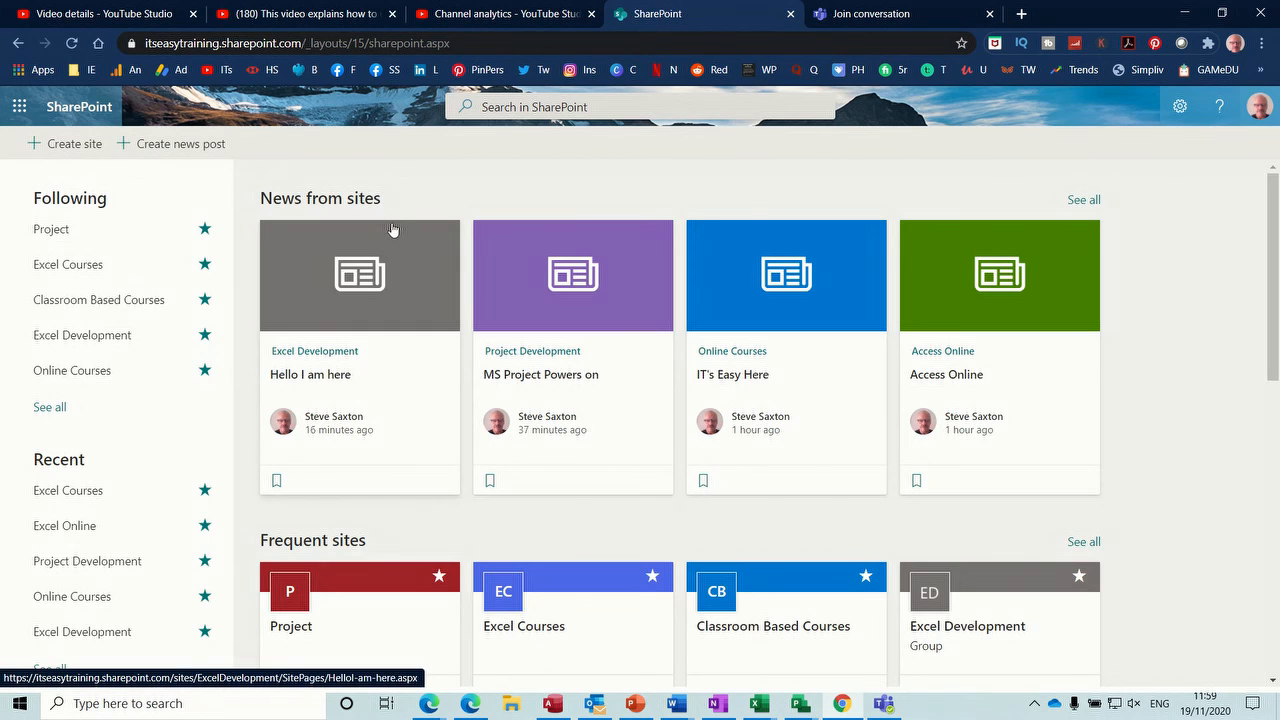
left_click(42, 404)
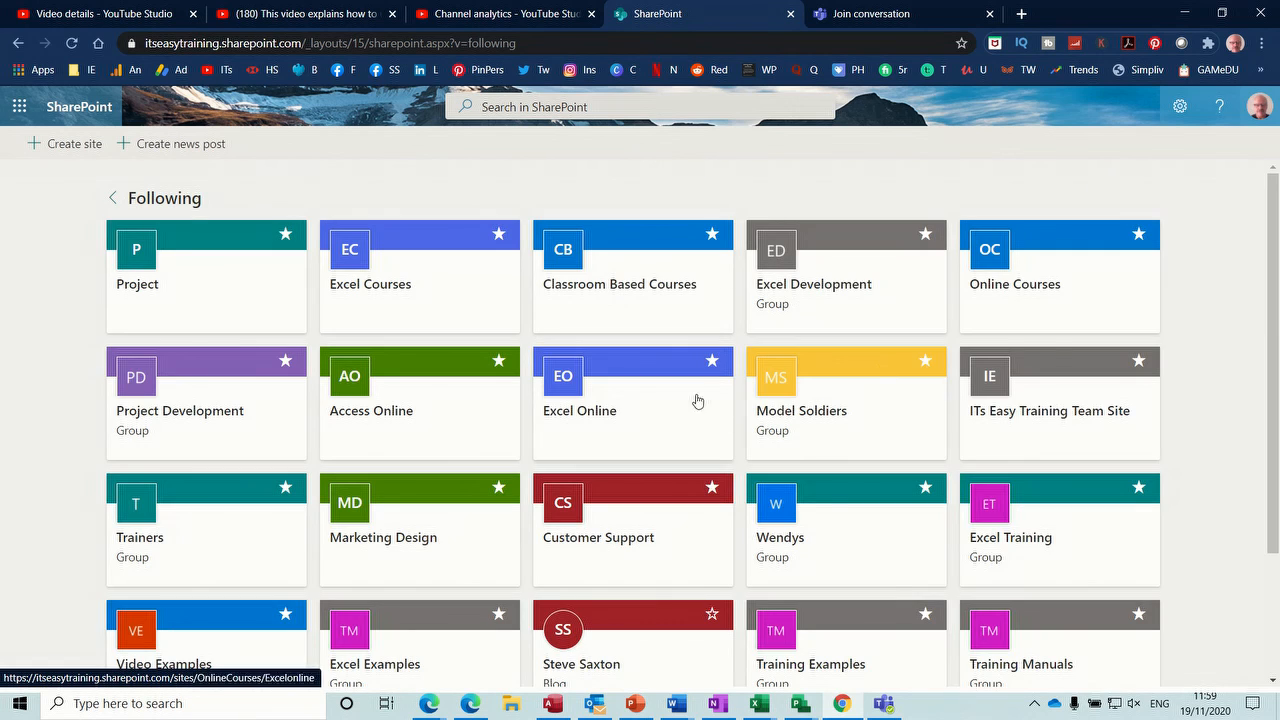